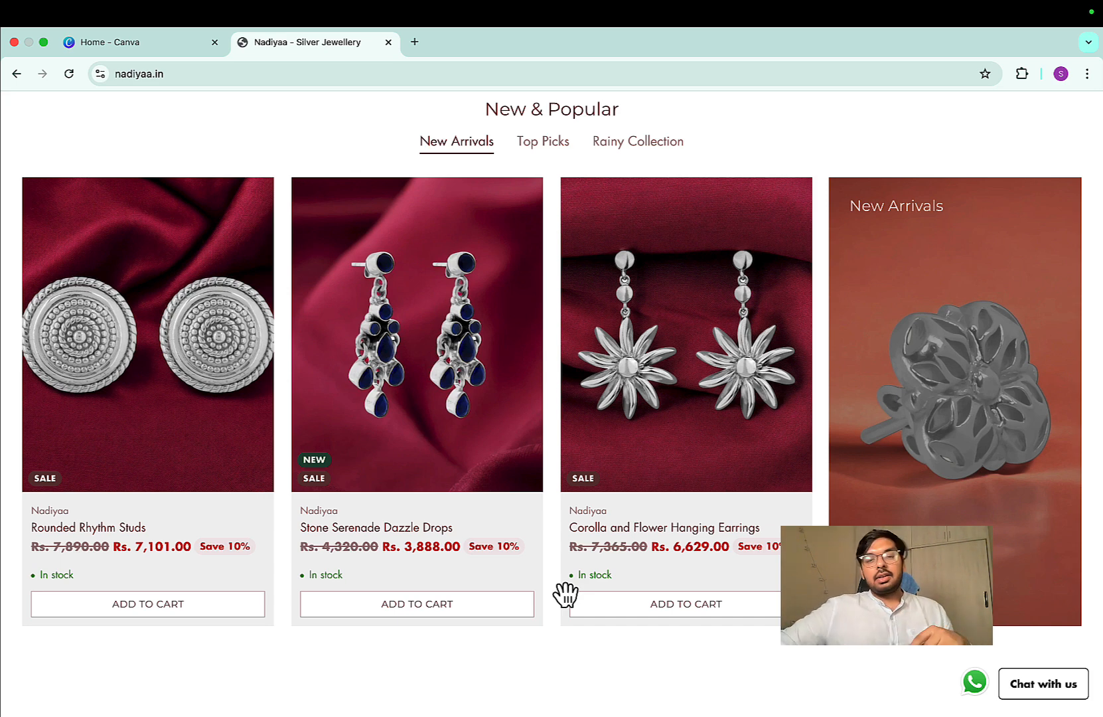
Step: Switch to Canva, open the Nadiyaa design videos project and play its full preview
scroll(566, 594, down, 2)
scroll(559, 596, up, 3)
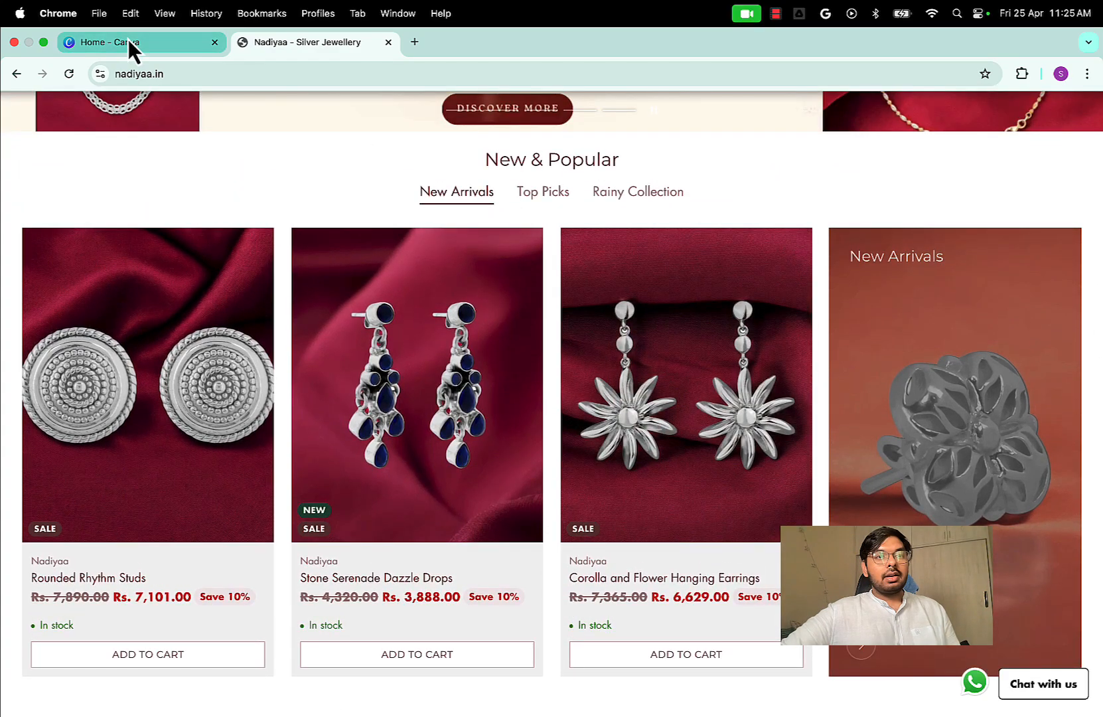
click(128, 39)
click(491, 260)
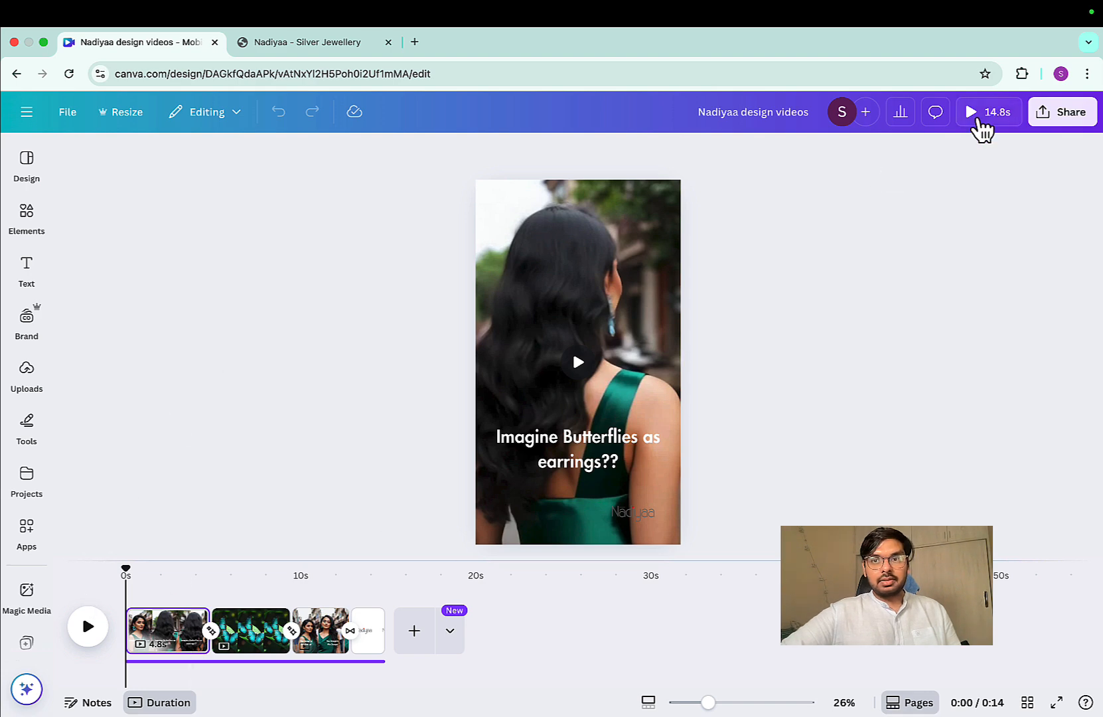
click(976, 118)
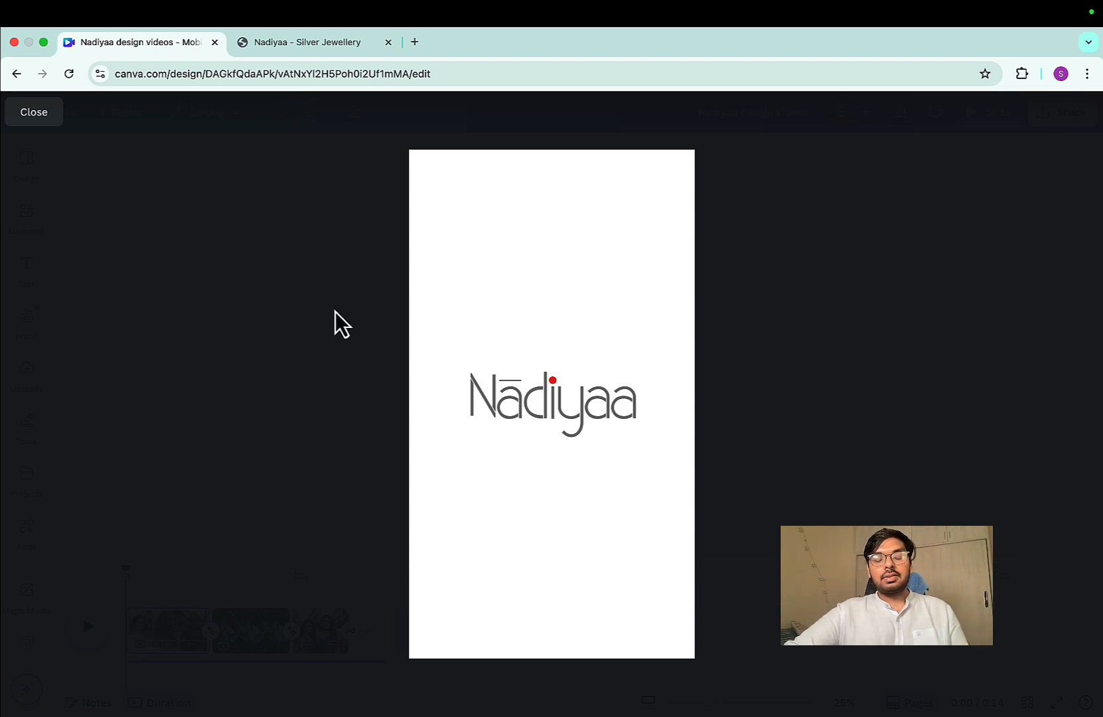
Step: On the Nadiyaa site, open Celestial Sky Diamond Petals from the gem stone earrings collection and view its close-up model photo
click(335, 44)
scroll(514, 448, down, 7)
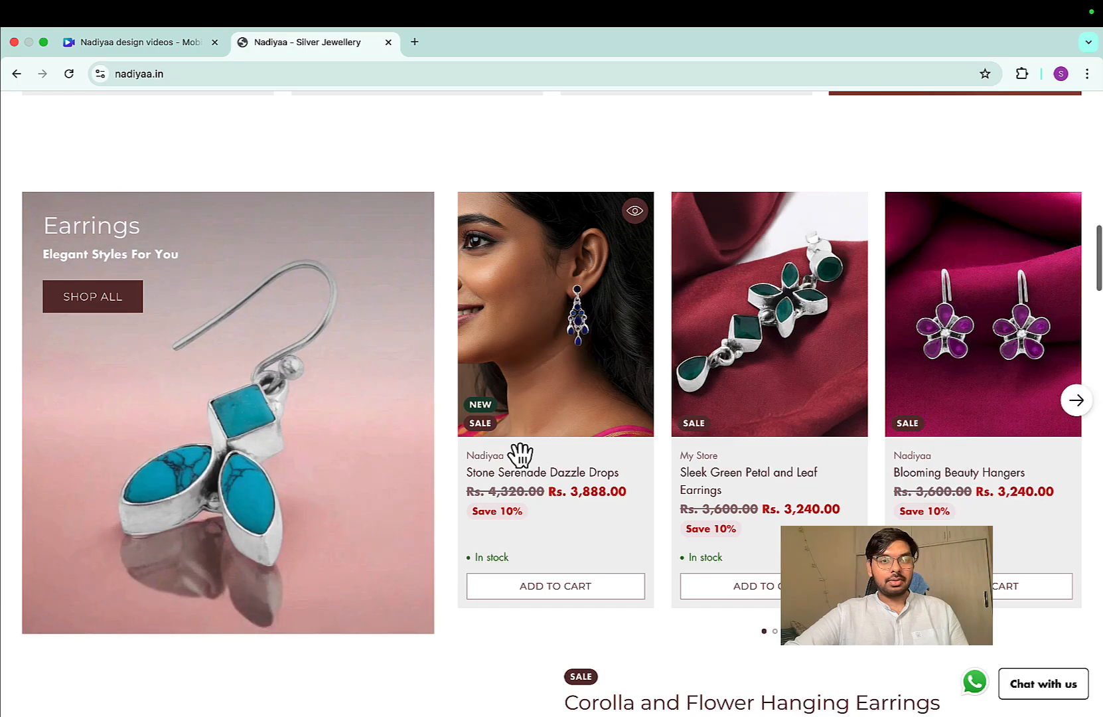
click(277, 498)
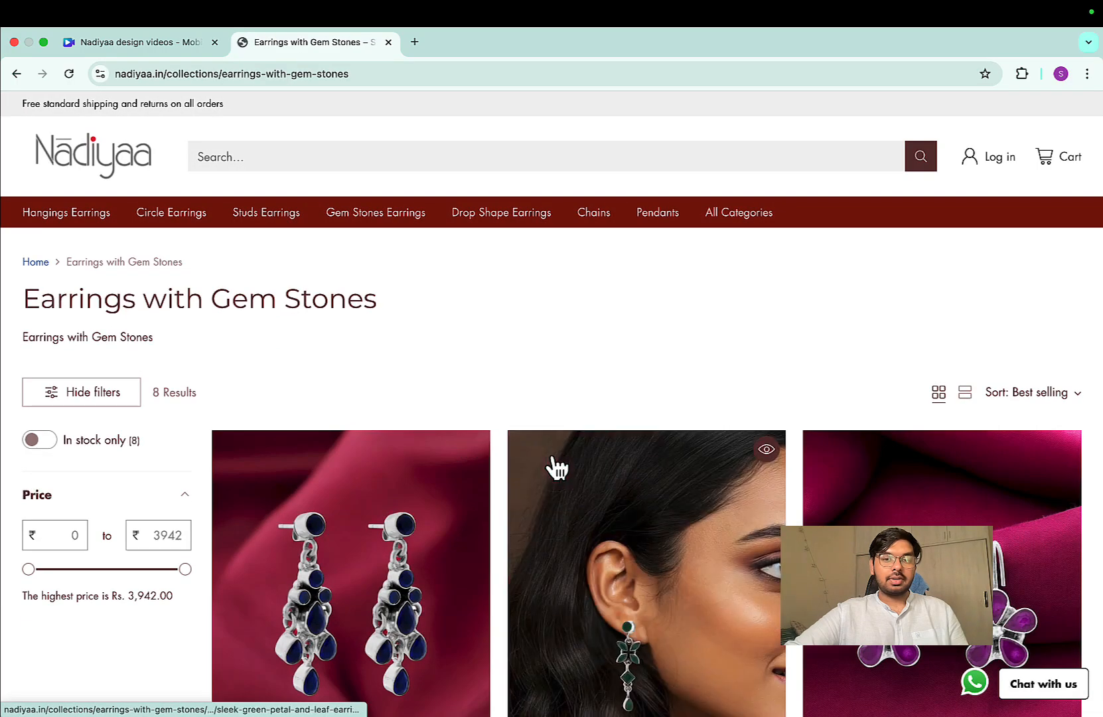
scroll(554, 463, down, 9)
click(366, 554)
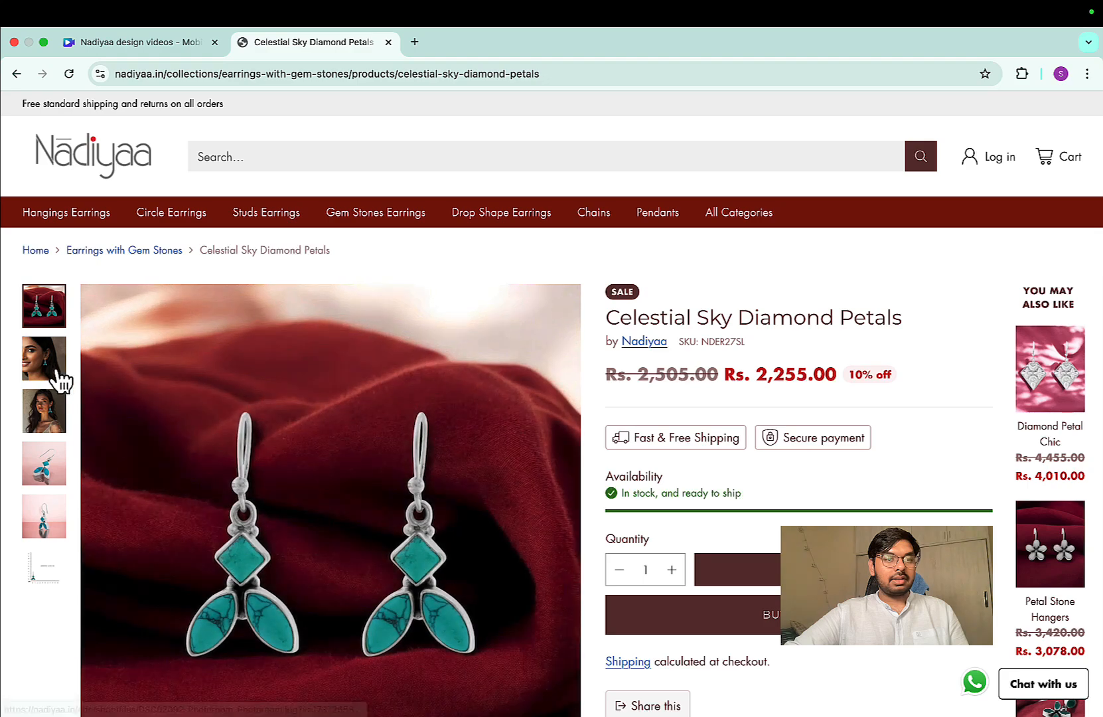
click(59, 375)
scroll(304, 409, down, 2)
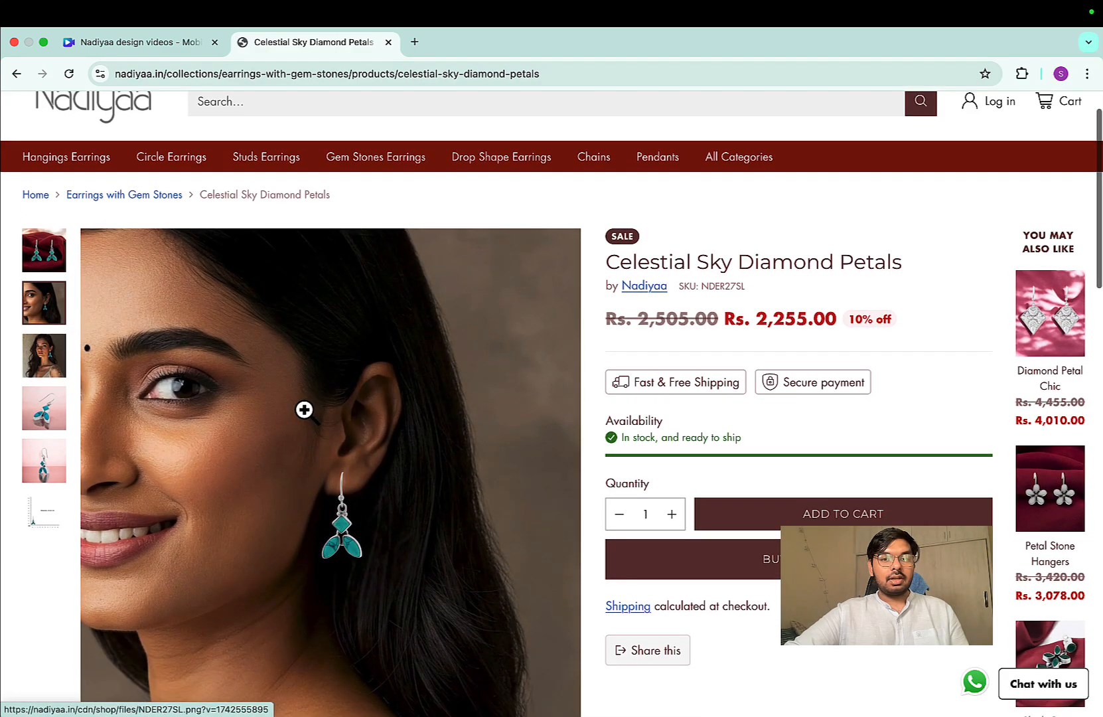
scroll(304, 409, up, 2)
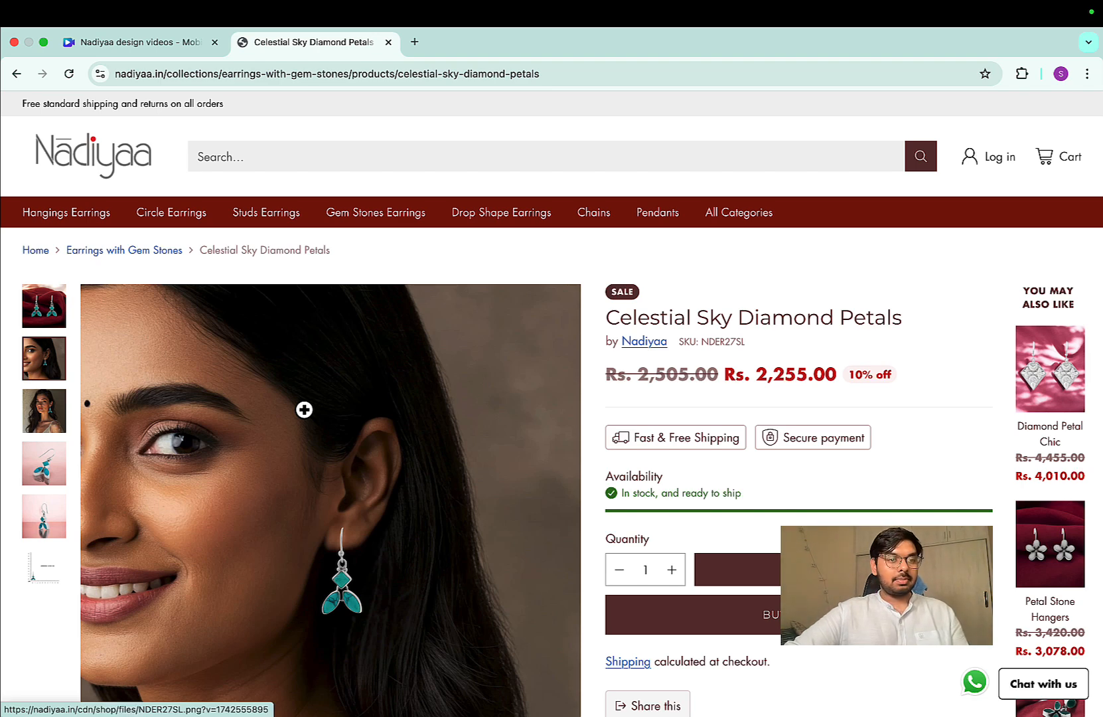
Step: Switch back to the Nadiyaa design videos project in Canva and exit the preview
click(169, 43)
click(216, 330)
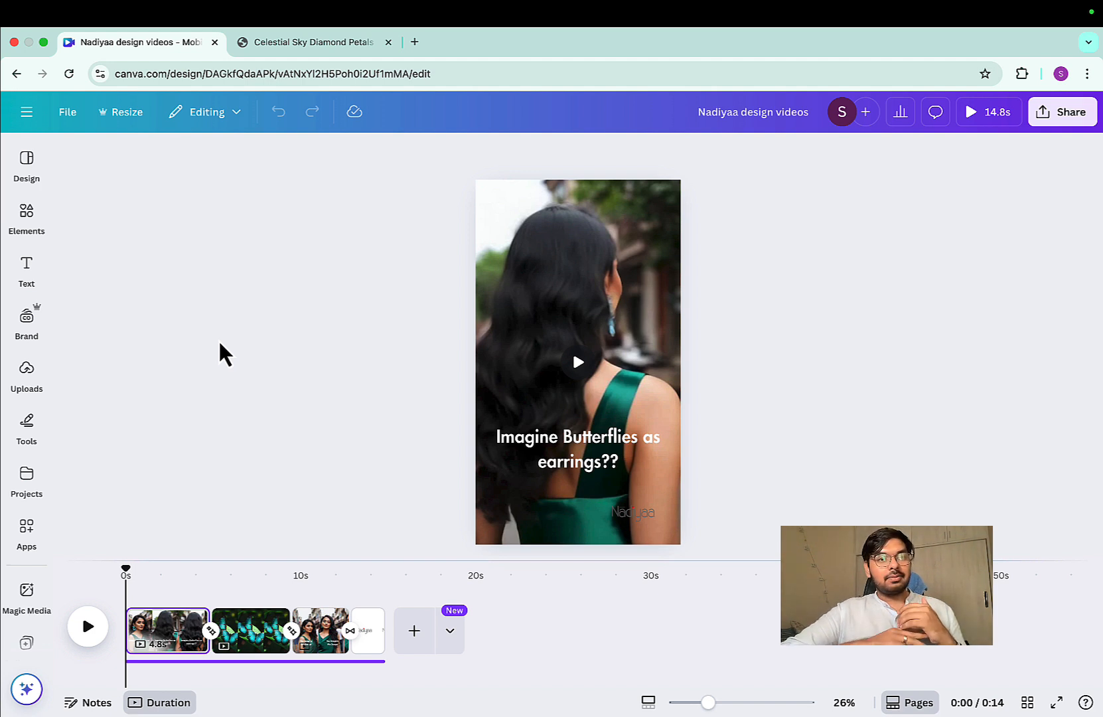
click(288, 45)
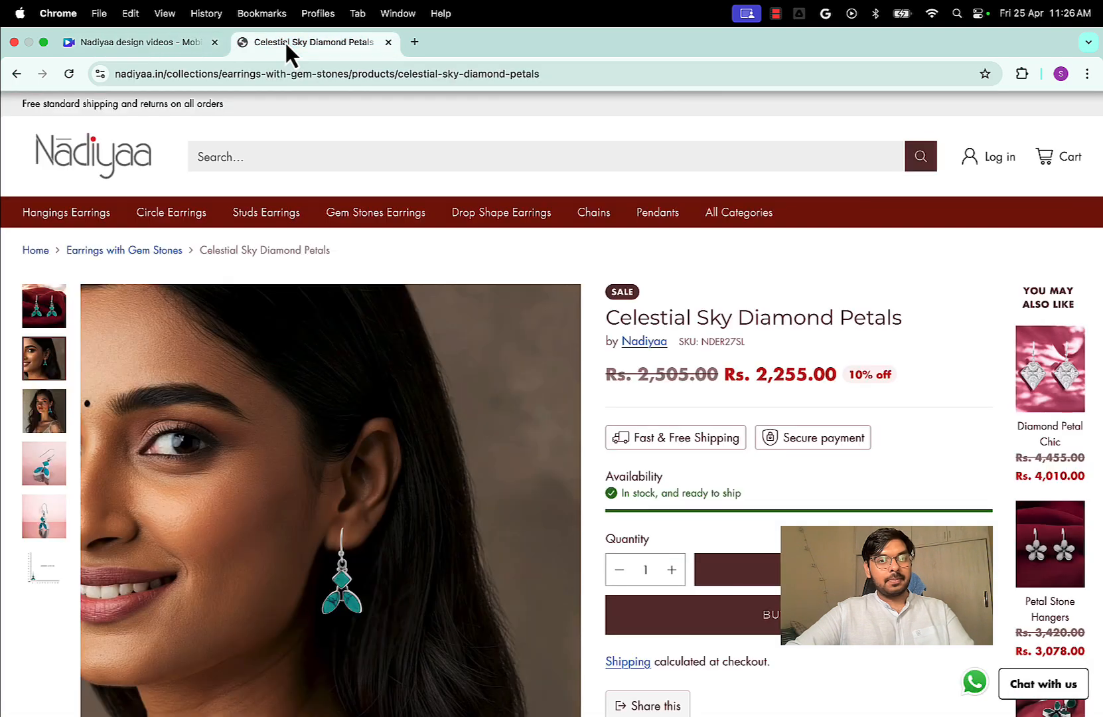
click(132, 43)
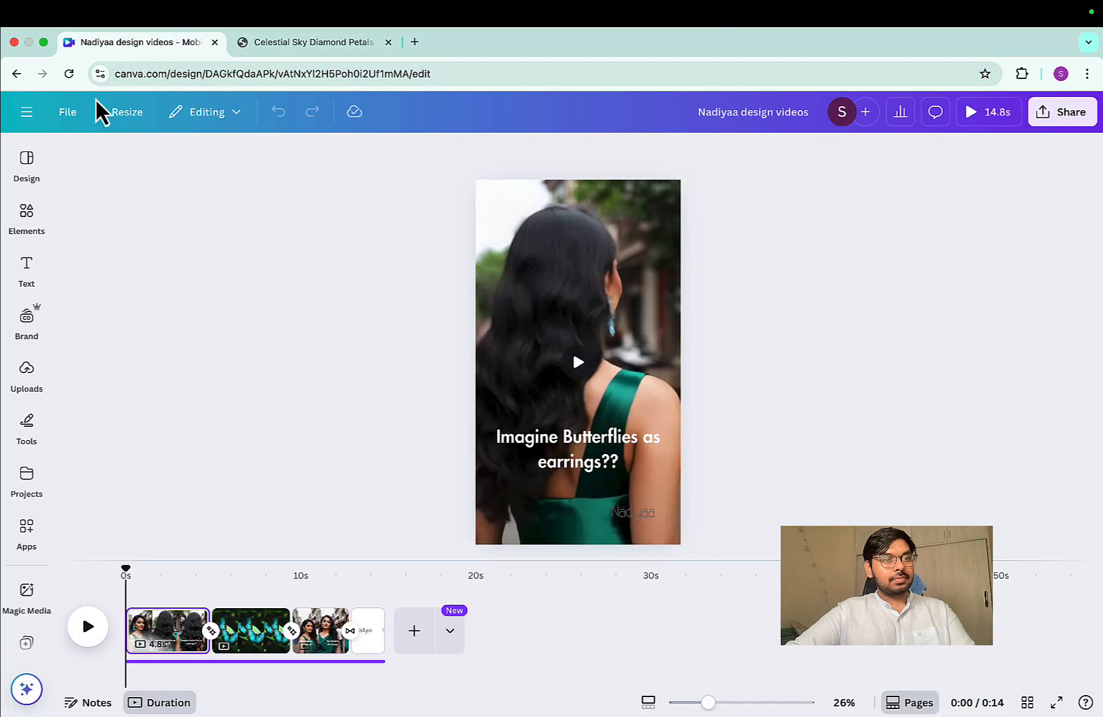
click(26, 219)
click(26, 268)
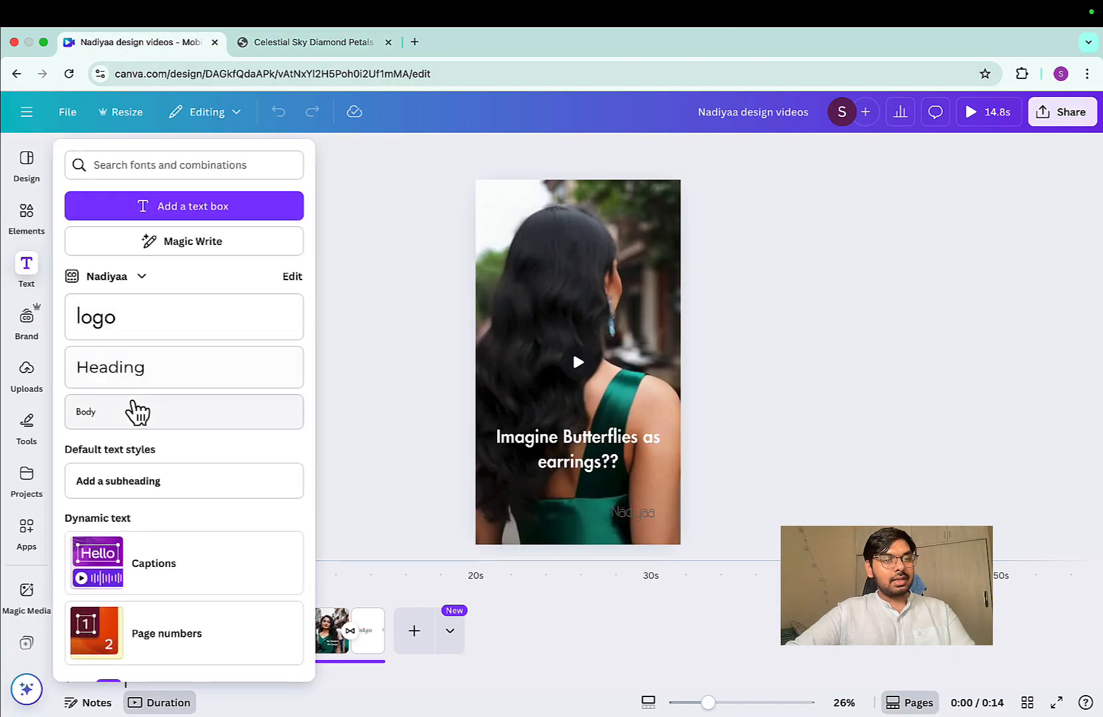
click(27, 319)
click(26, 265)
click(27, 214)
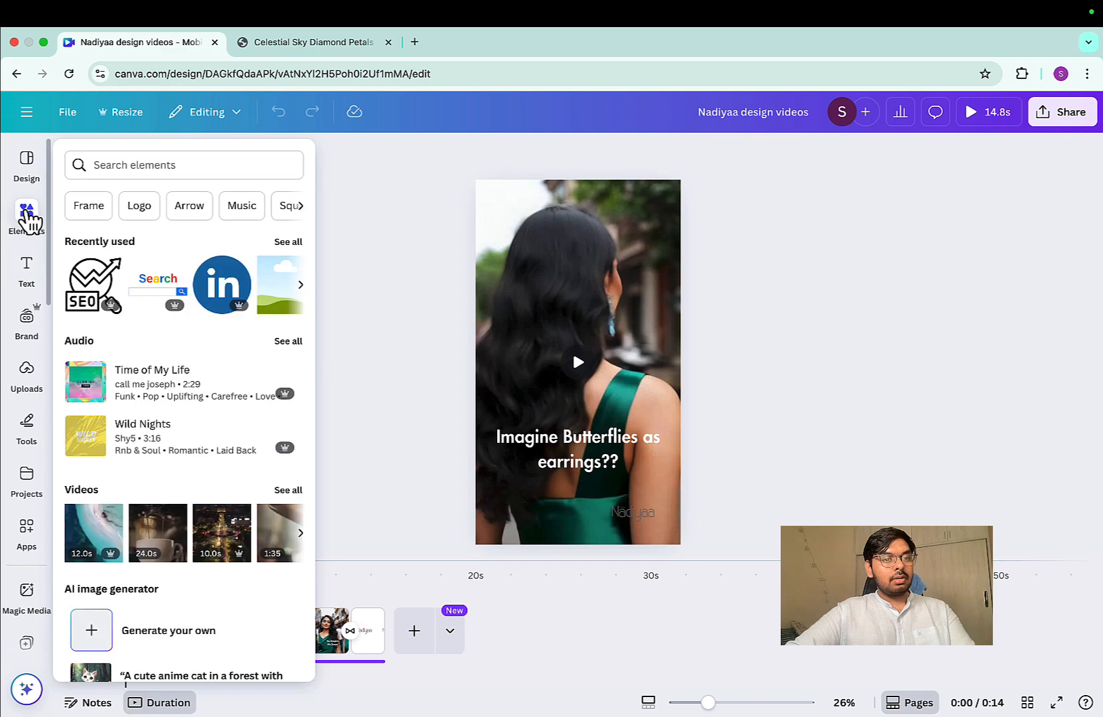
click(37, 169)
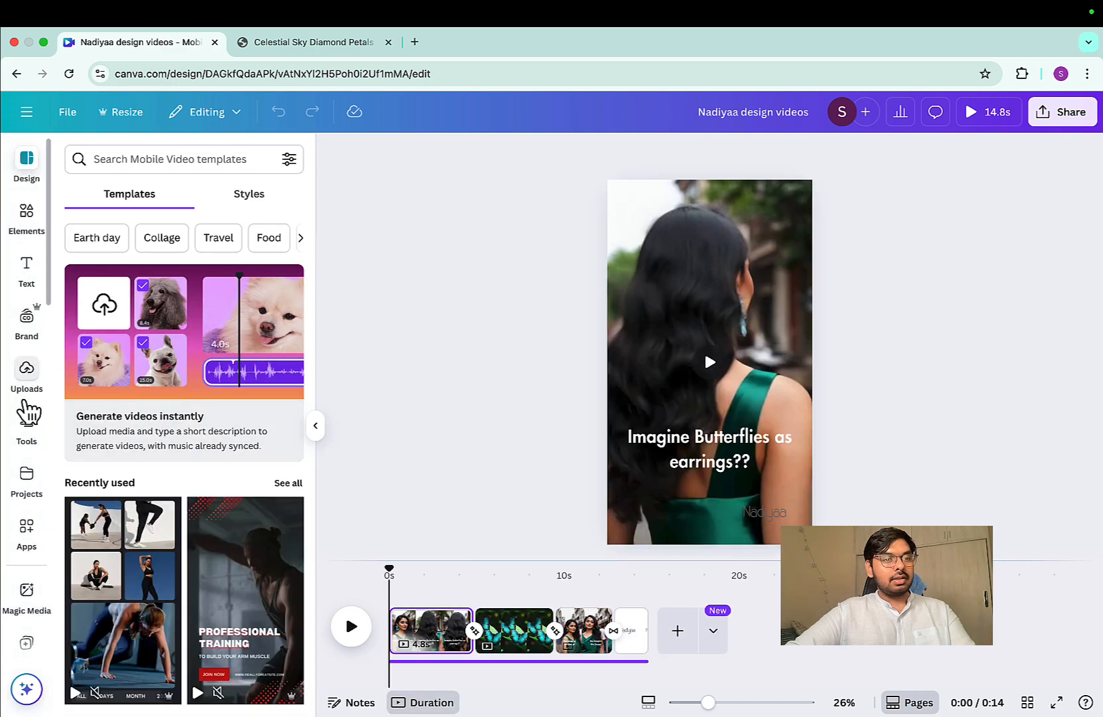
Step: Browse all the project folders, including the contents of the Nadiyaa folder
click(28, 473)
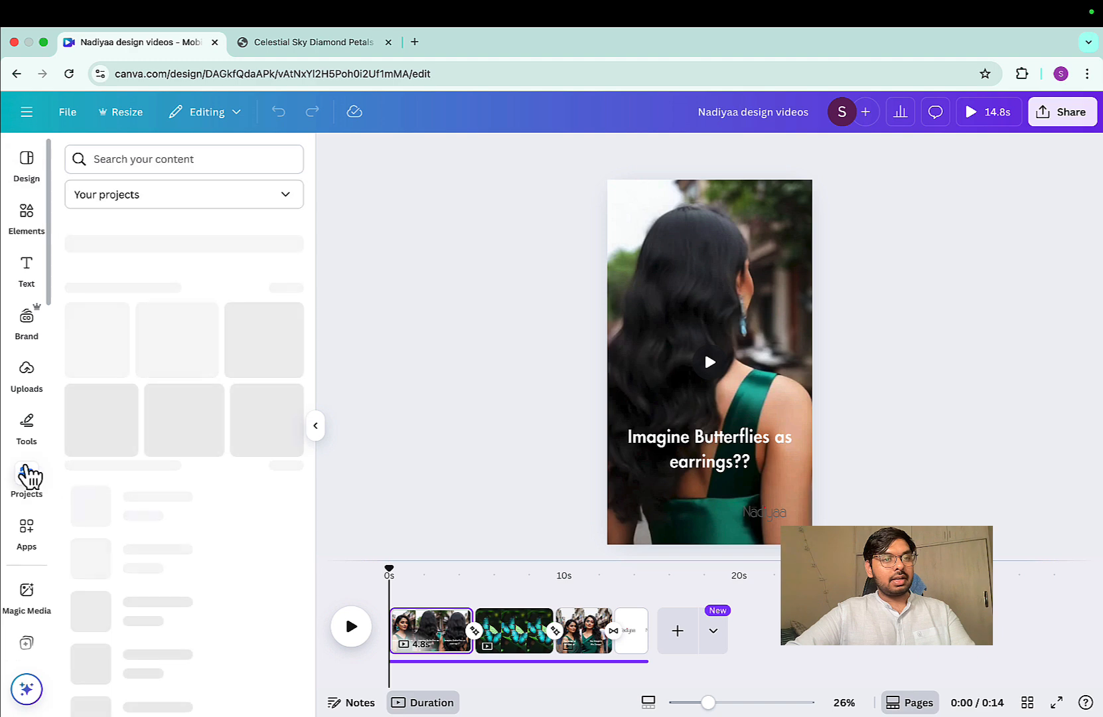
scroll(174, 436, down, 1)
scroll(176, 442, down, 1)
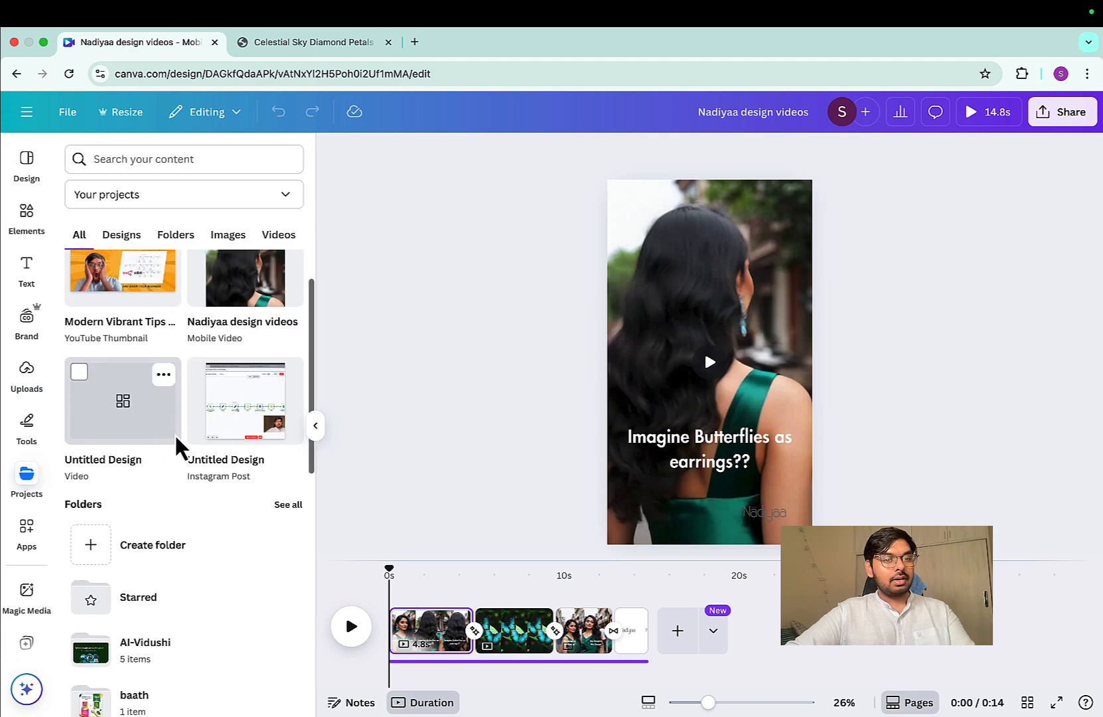
scroll(194, 561, down, 3)
scroll(192, 560, down, 2)
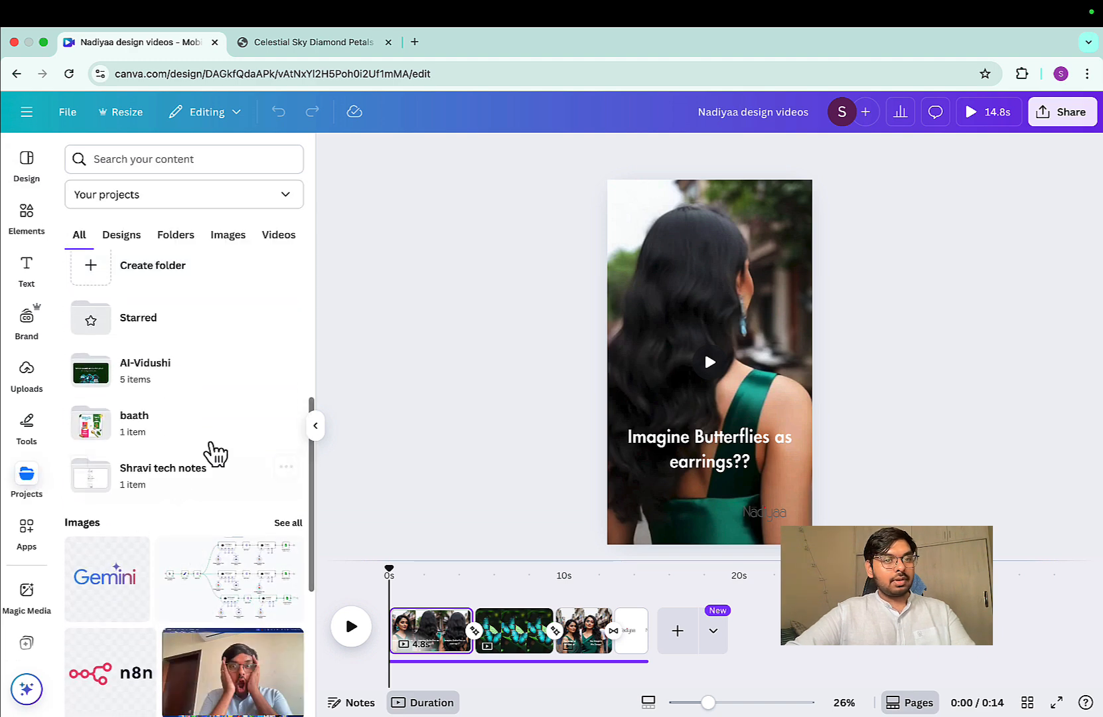
scroll(154, 315, up, 1)
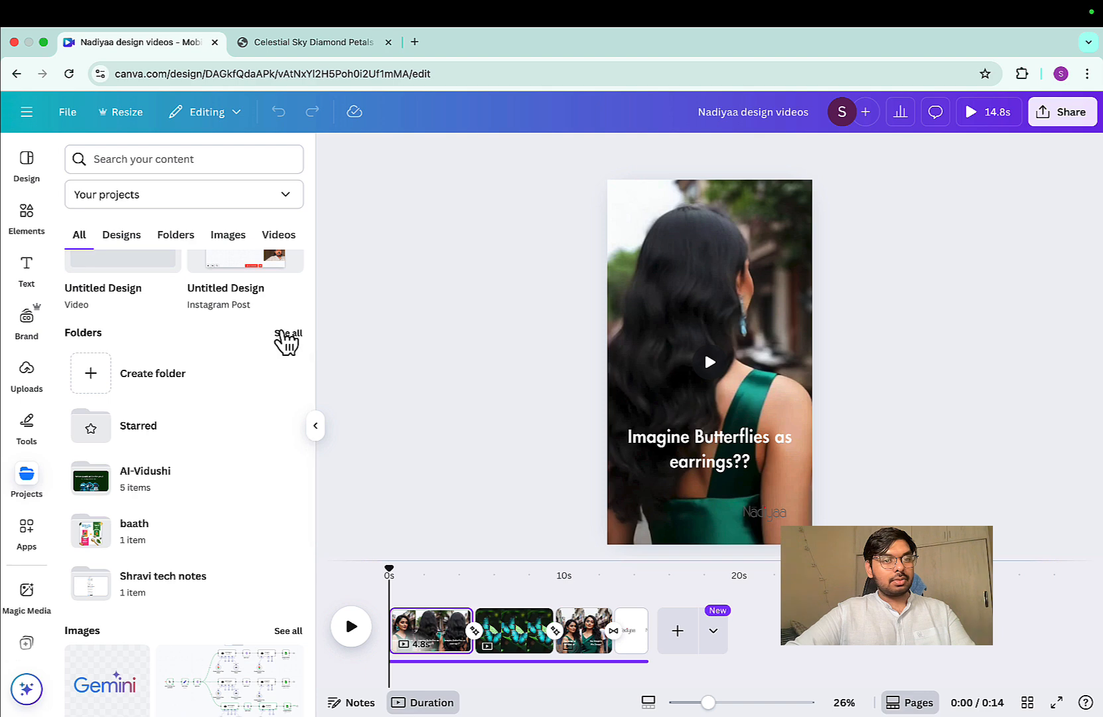
click(287, 332)
scroll(234, 501, down, 8)
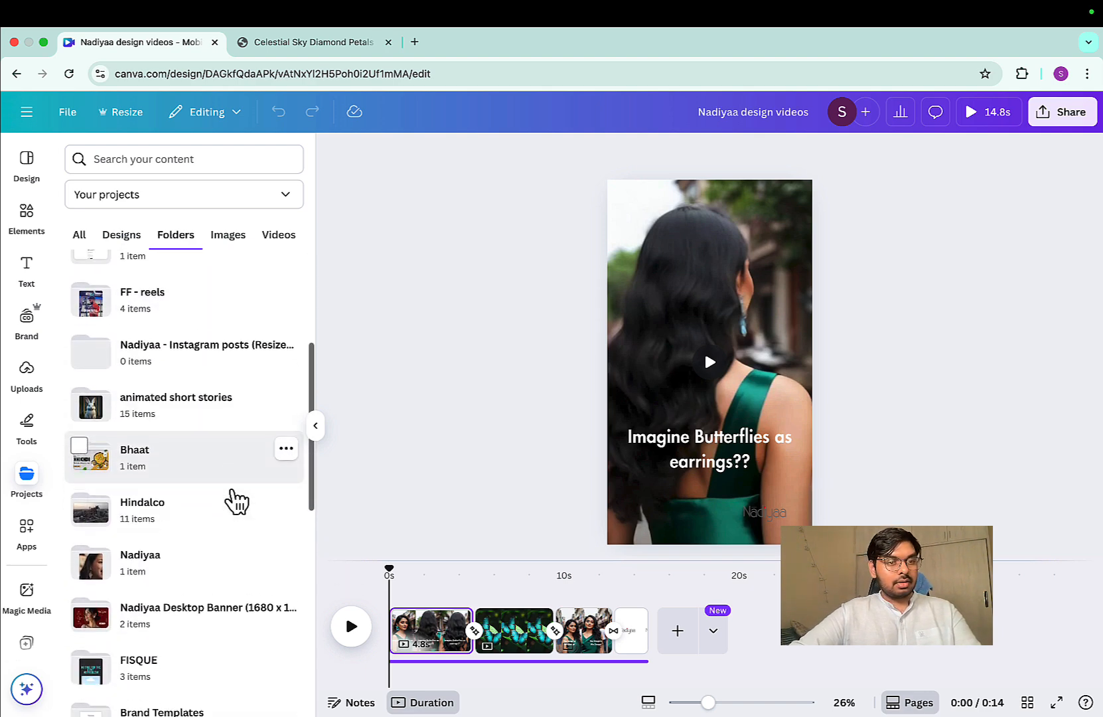
click(186, 468)
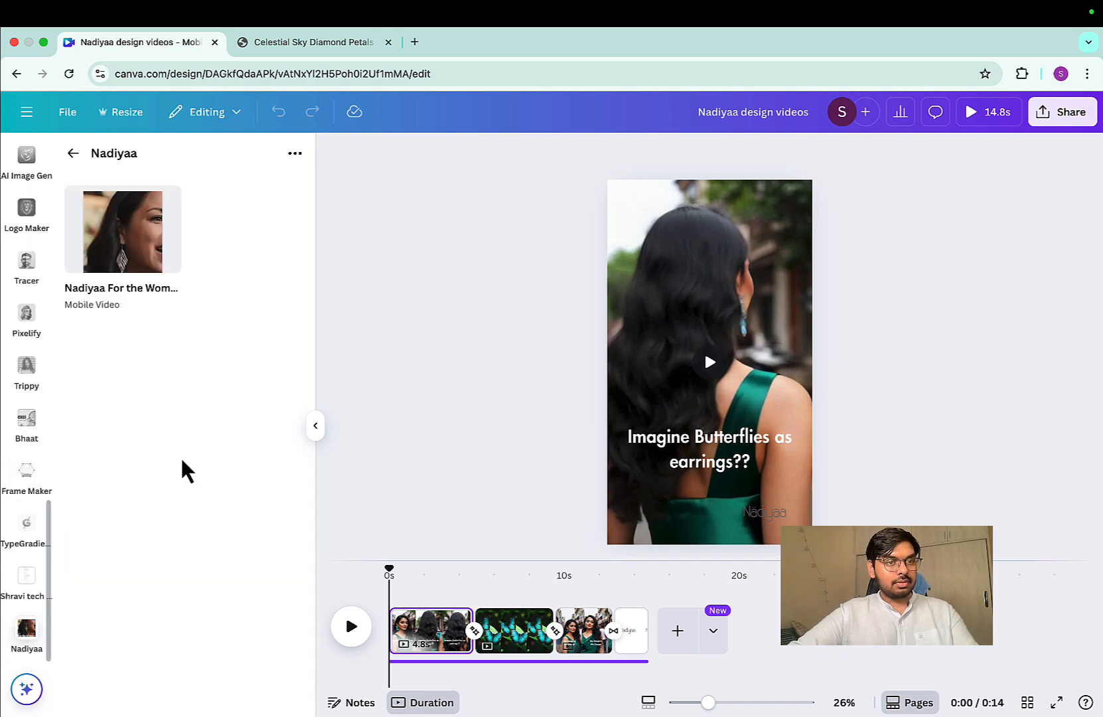
click(72, 156)
scroll(202, 507, down, 10)
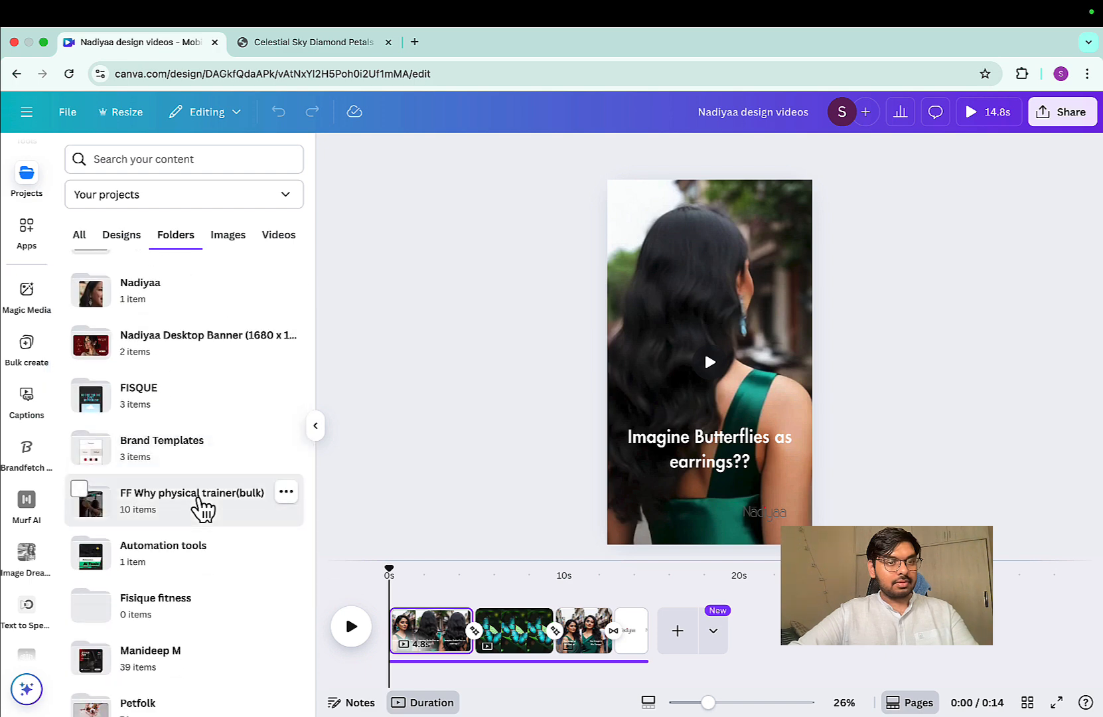
scroll(203, 508, down, 6)
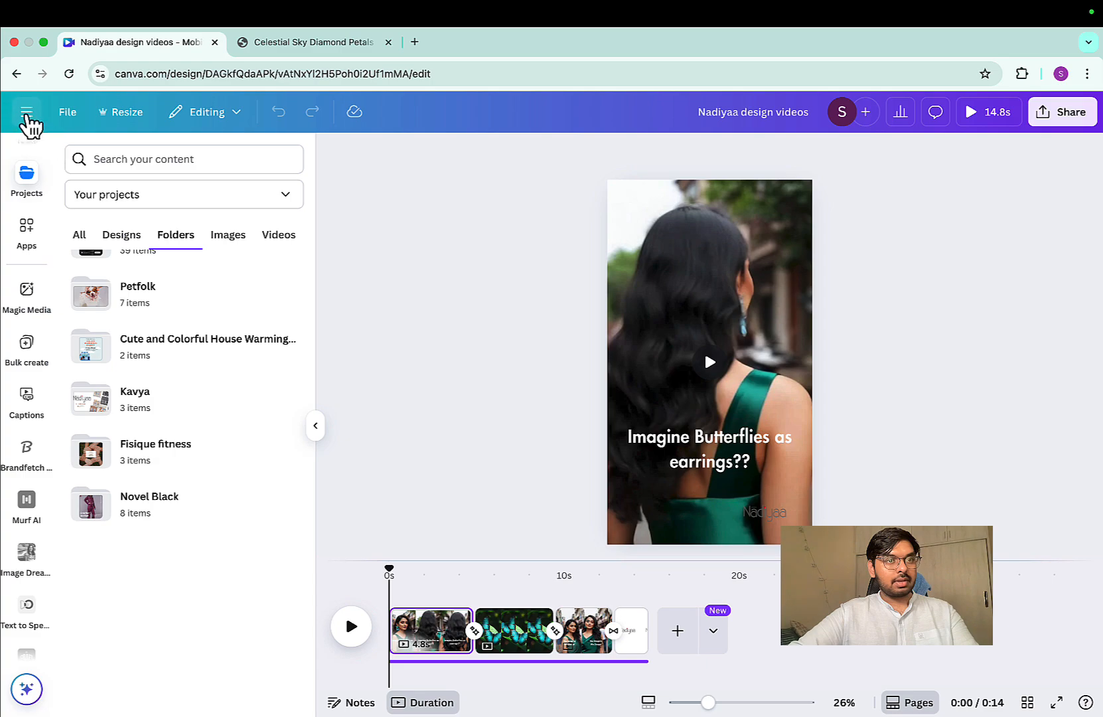
Step: Go to the Canva home page and open the models design from the recent designs
click(26, 111)
click(30, 211)
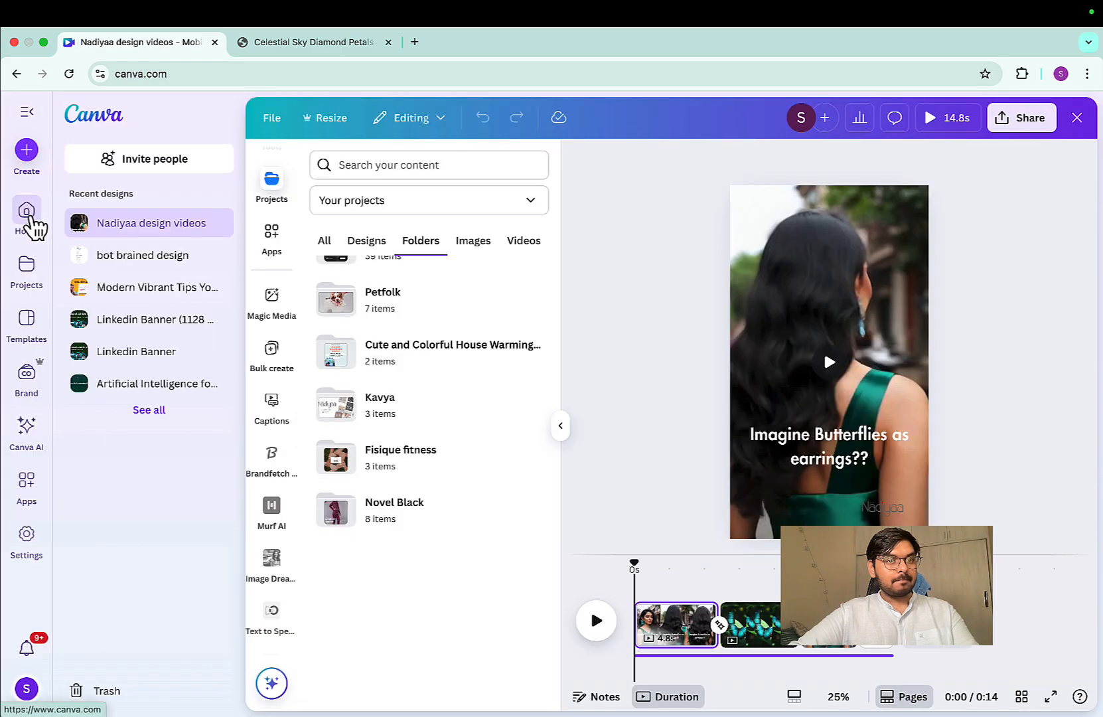
scroll(611, 547, down, 5)
scroll(610, 550, down, 13)
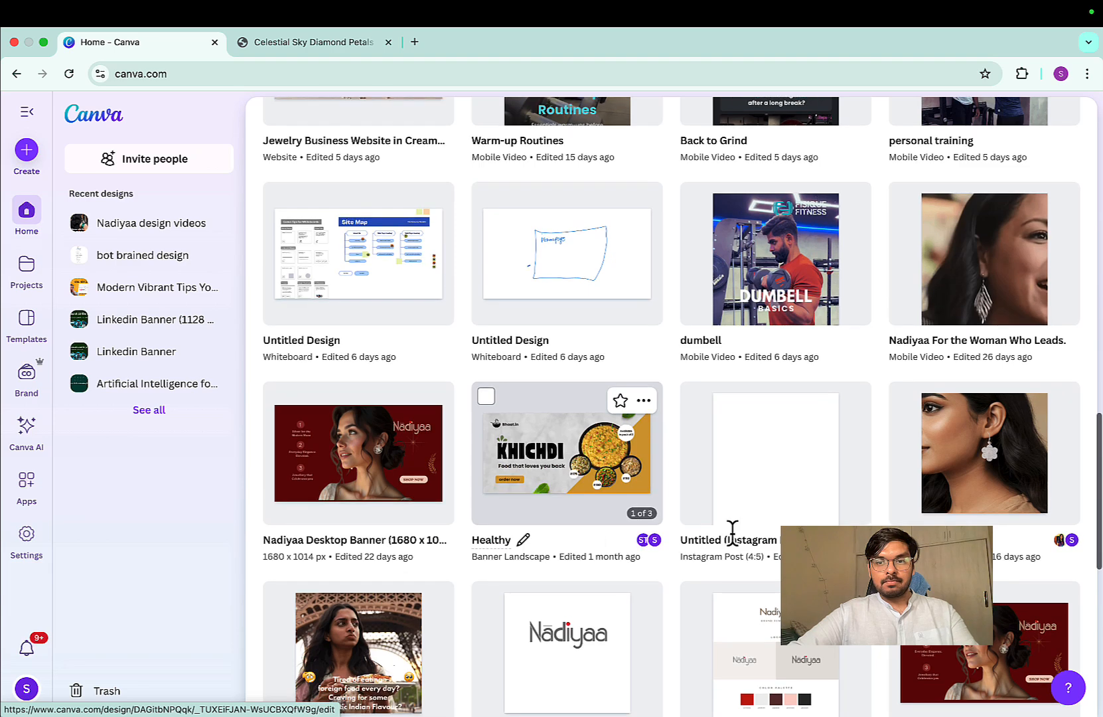
click(985, 484)
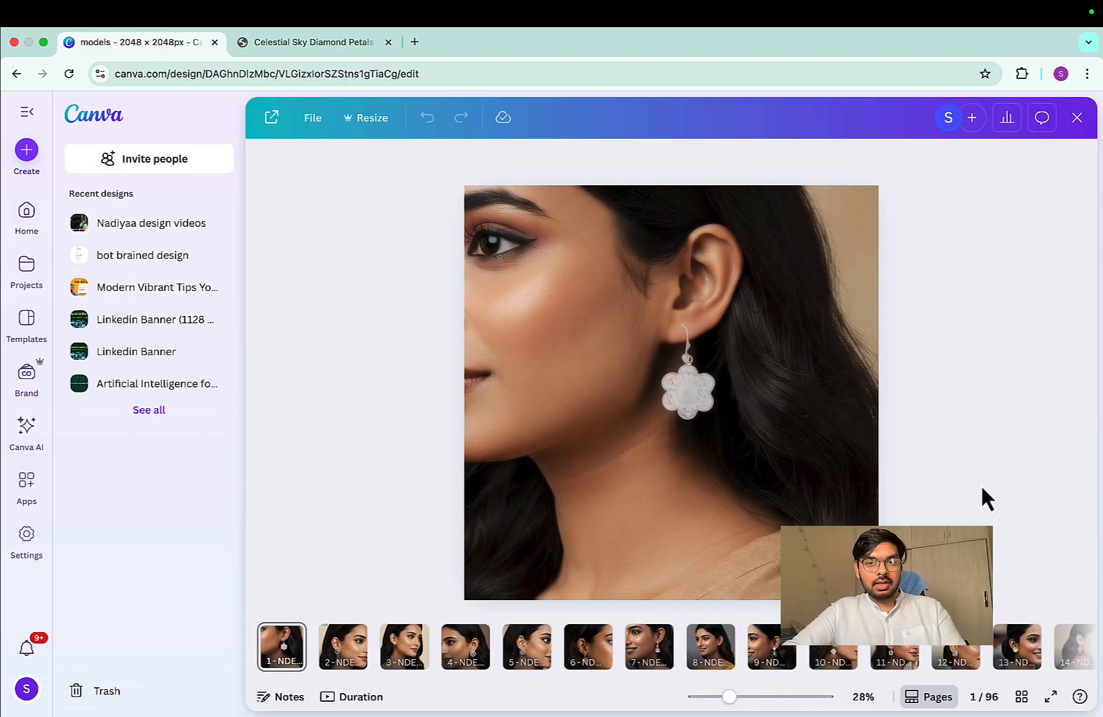
Step: Duplicate page 6 of the models design, the one with the flower drop earring
click(463, 657)
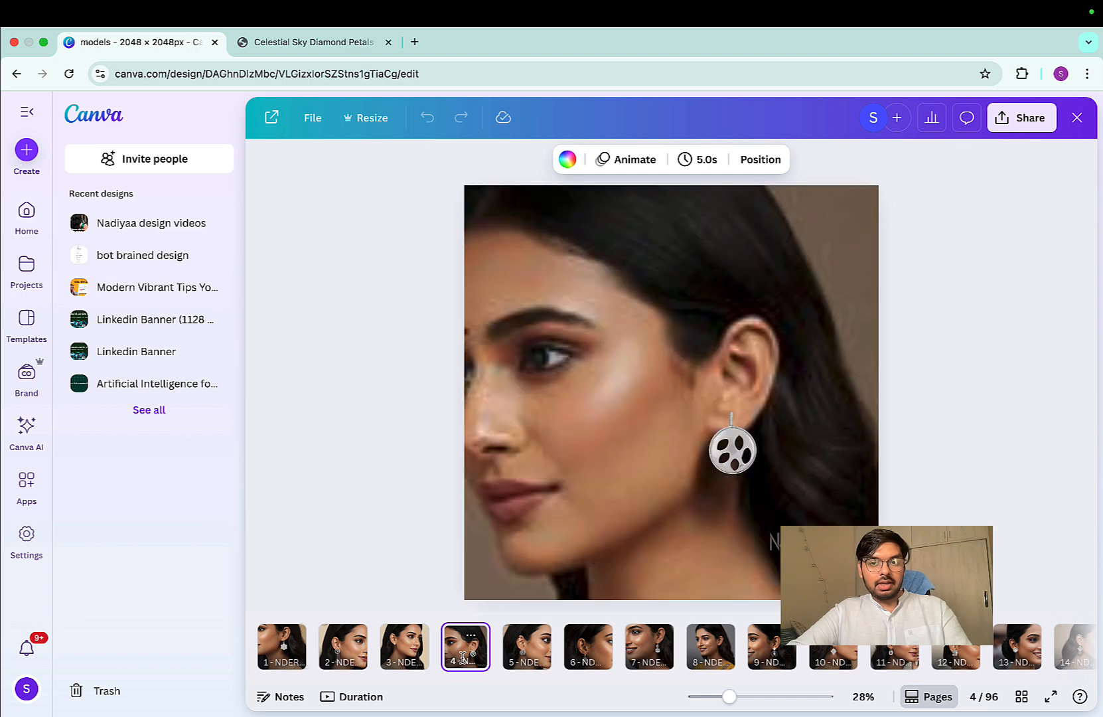
key(Right)
key(Right)
key(Right)
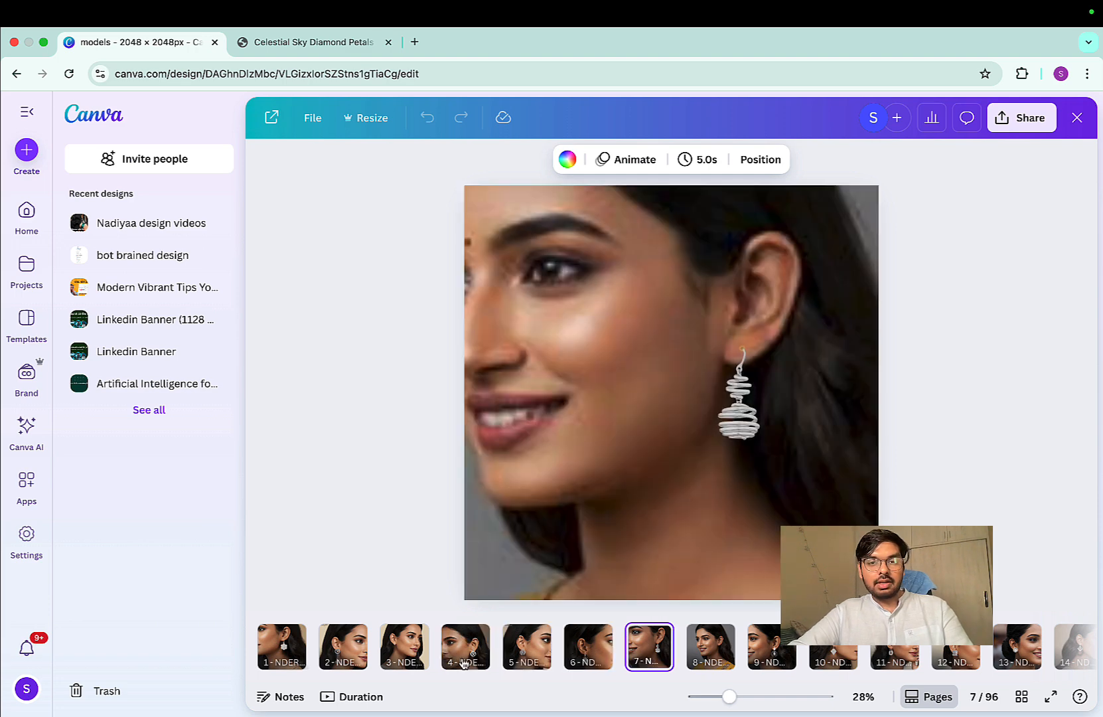
key(Left)
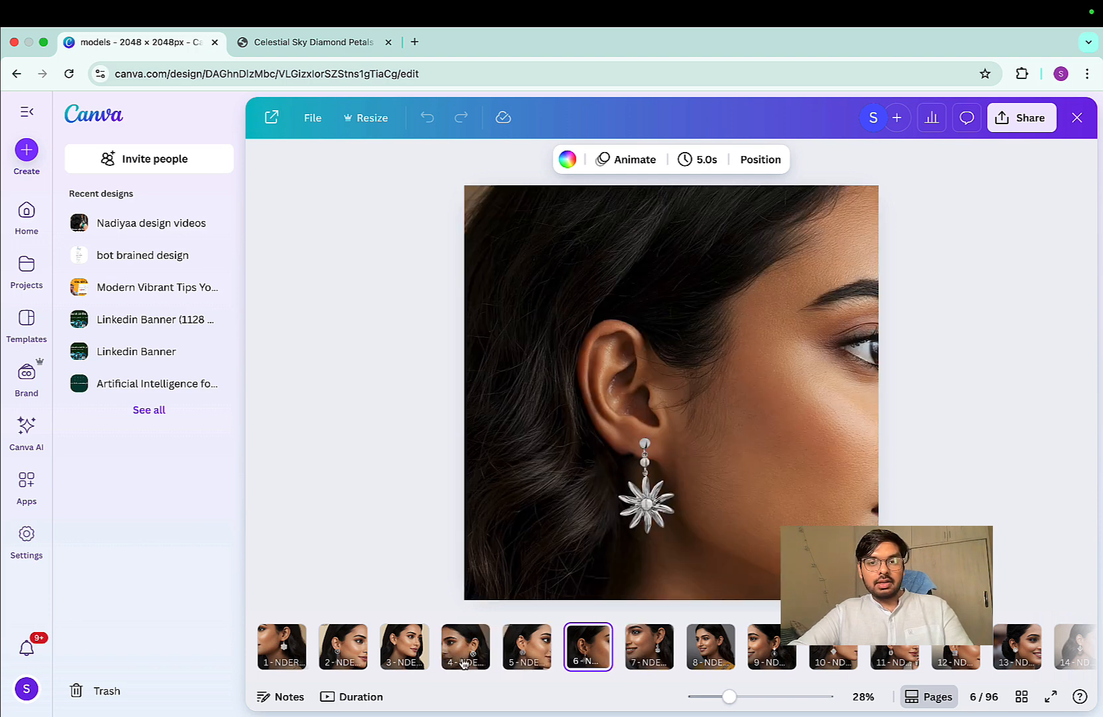
click(714, 395)
right_click(714, 396)
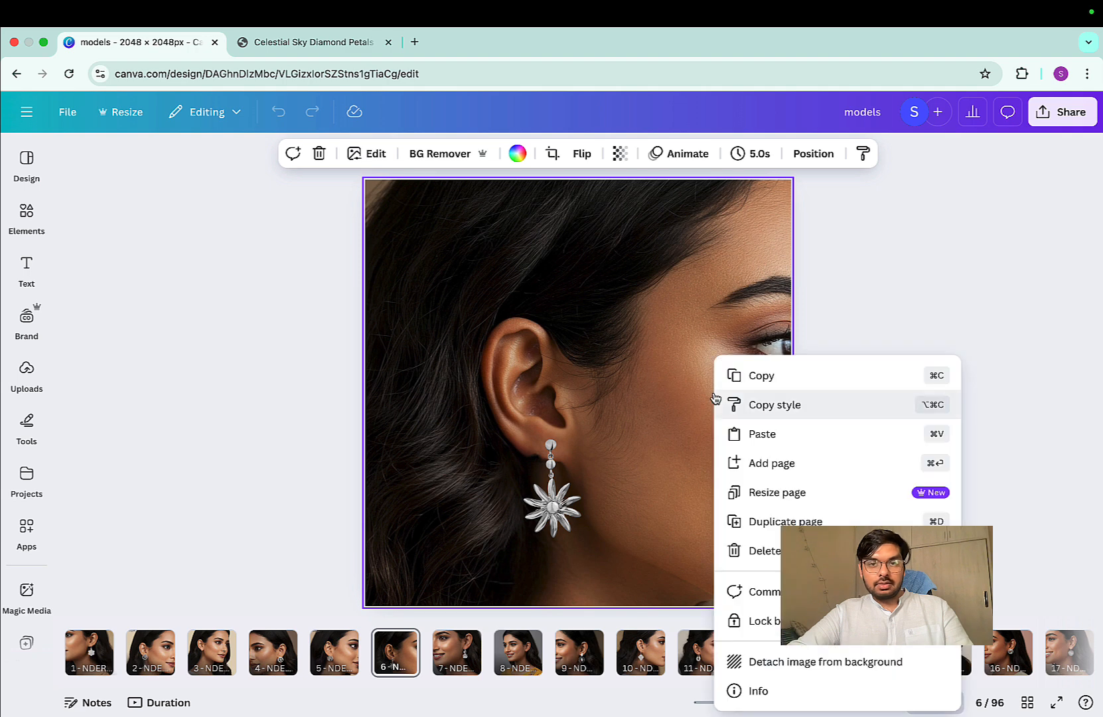
click(779, 521)
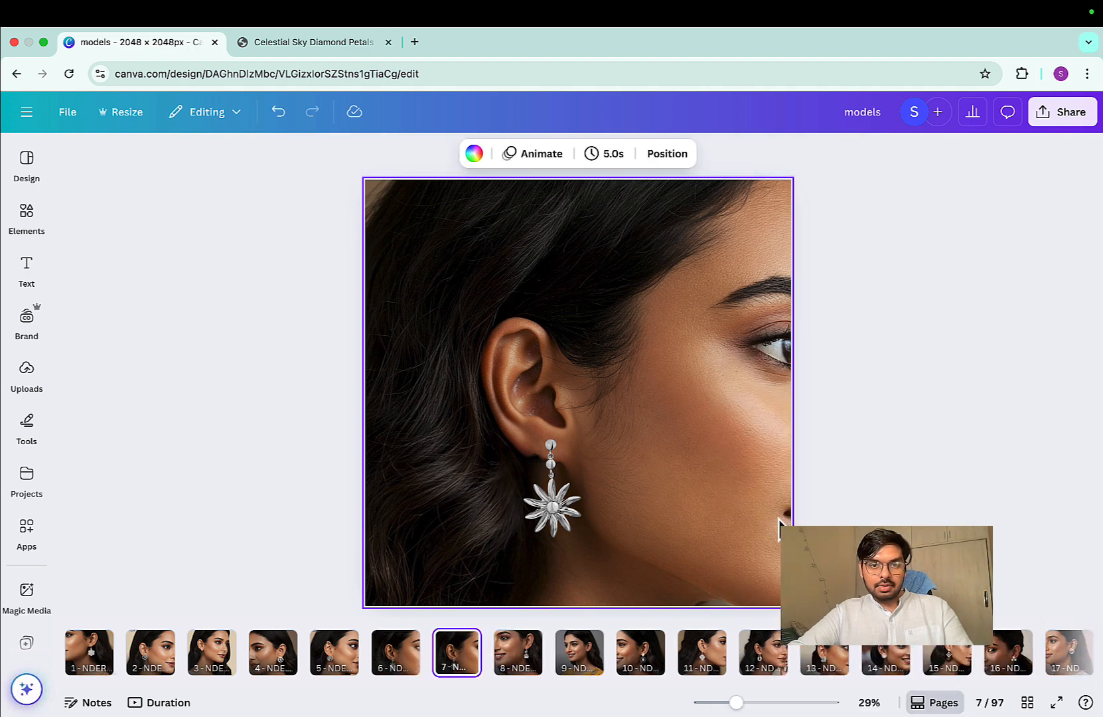
Step: Scale the model background photo on duplicated page 7 down slightly within its crop
click(595, 509)
double_click(678, 438)
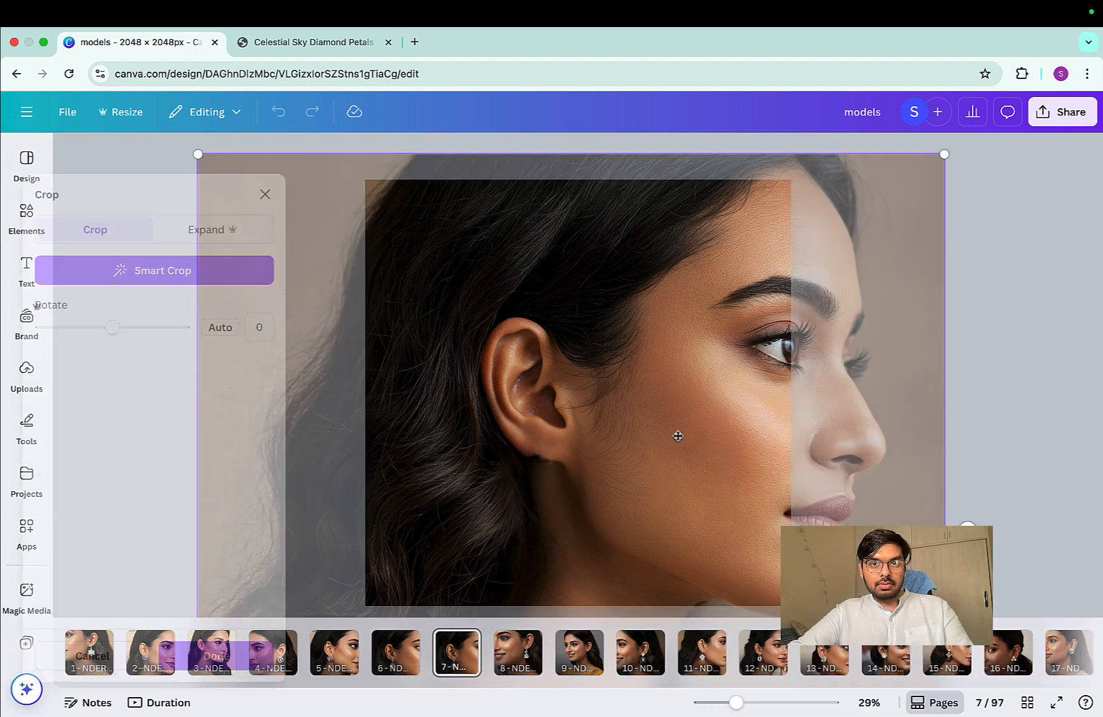
click(1047, 432)
double_click(697, 421)
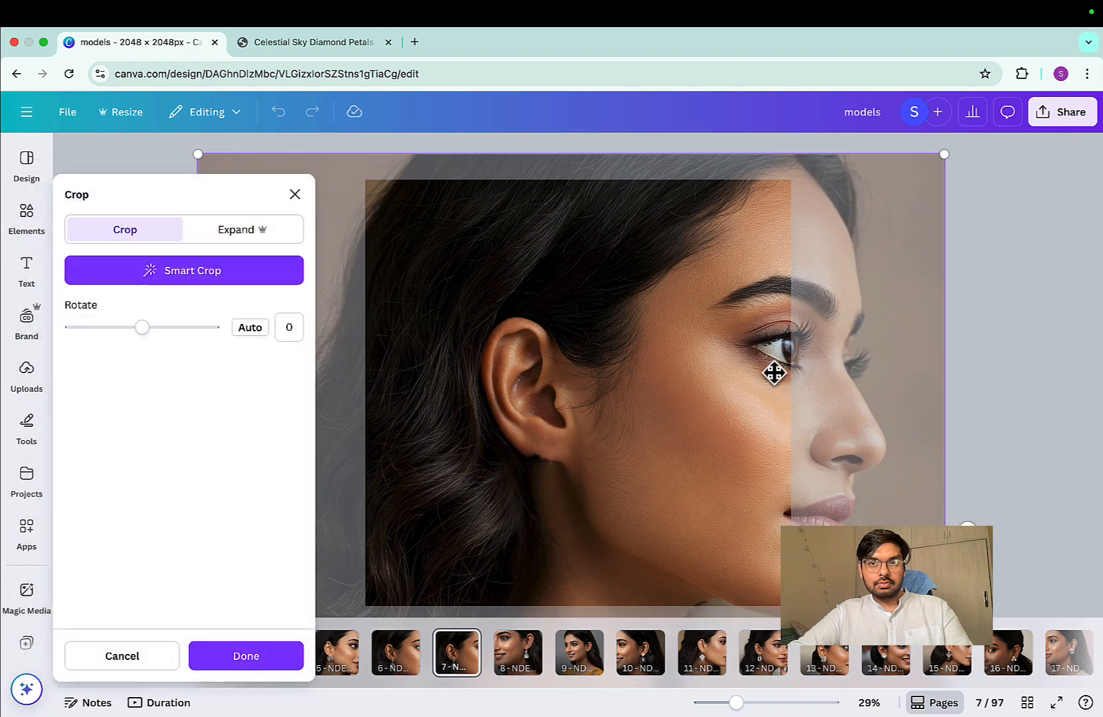
drag(945, 152, 817, 191)
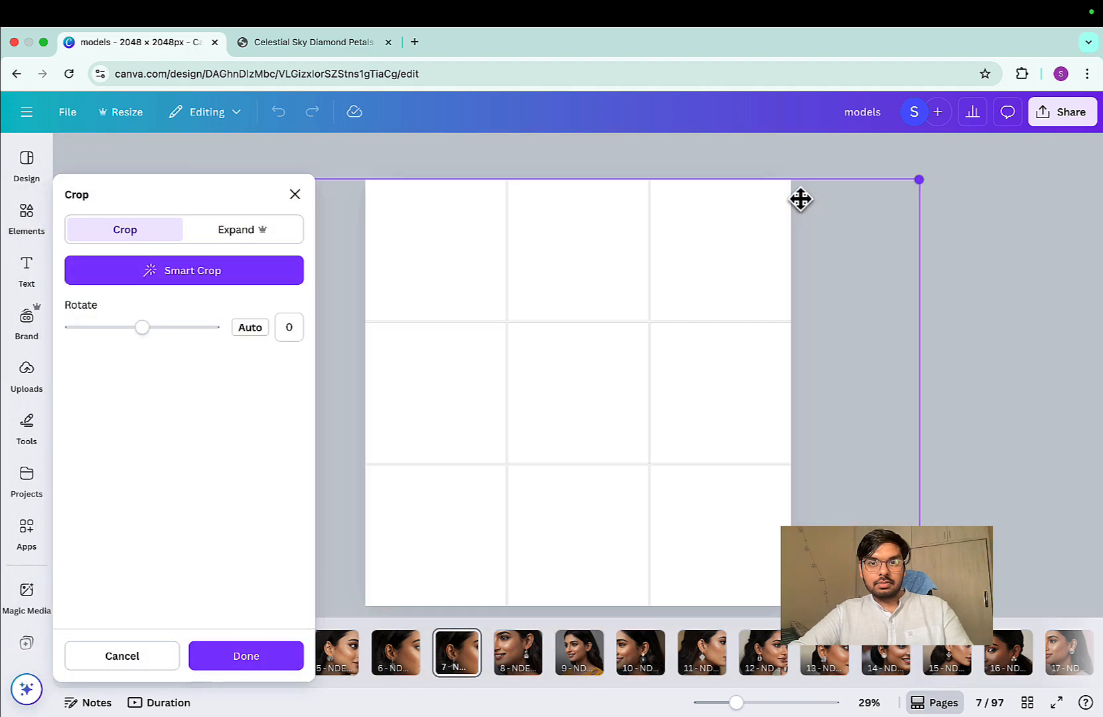
scroll(799, 212, down, 3)
scroll(801, 403, down, 1)
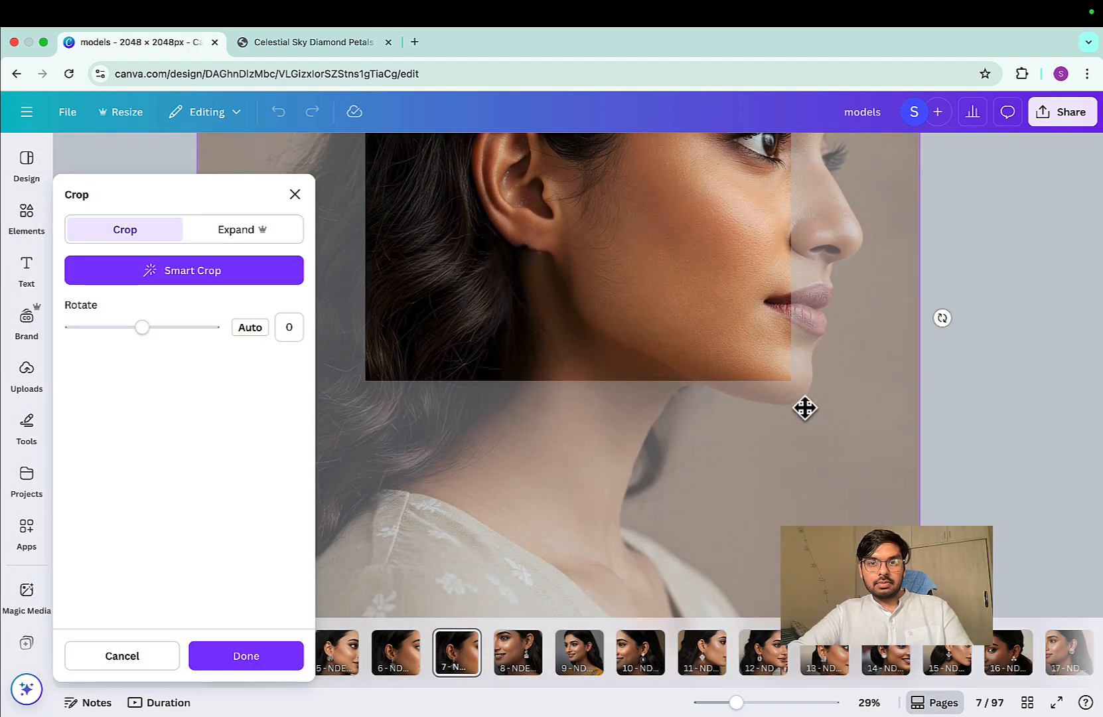
click(294, 194)
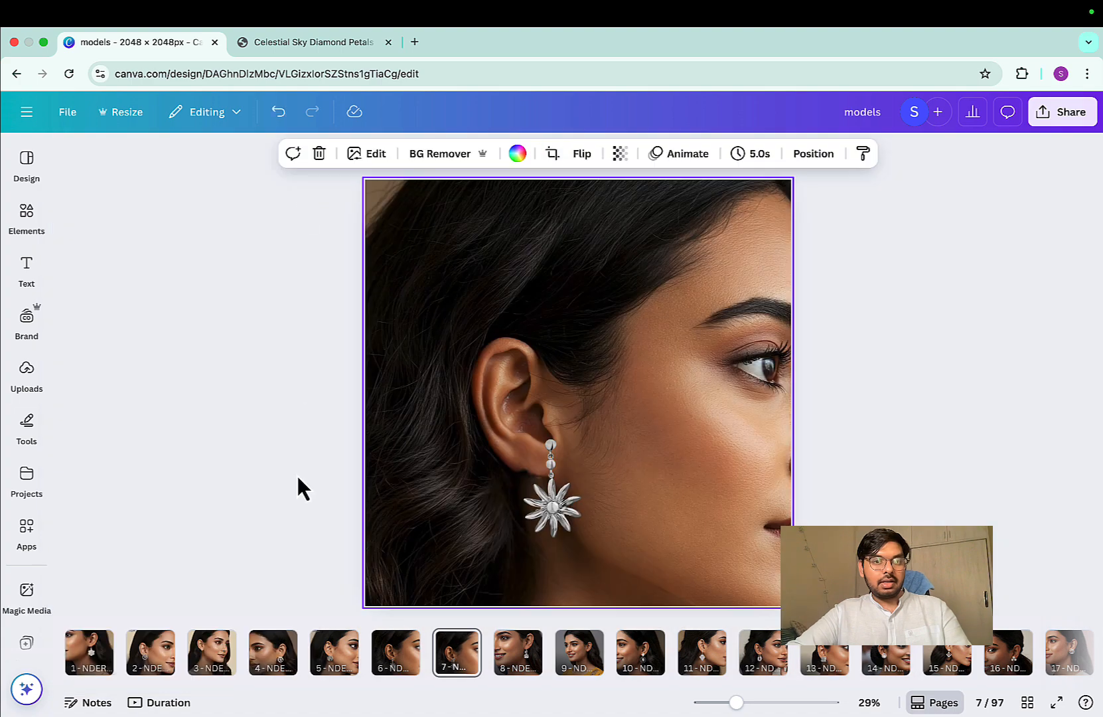
double_click(446, 448)
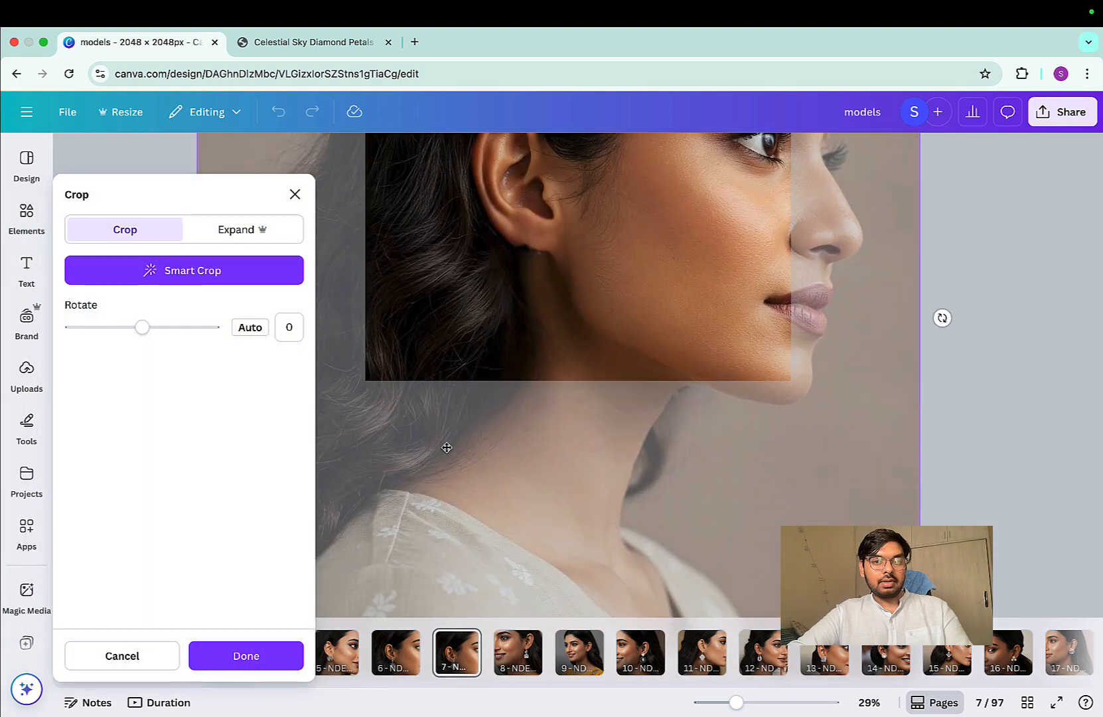
click(1003, 545)
double_click(530, 512)
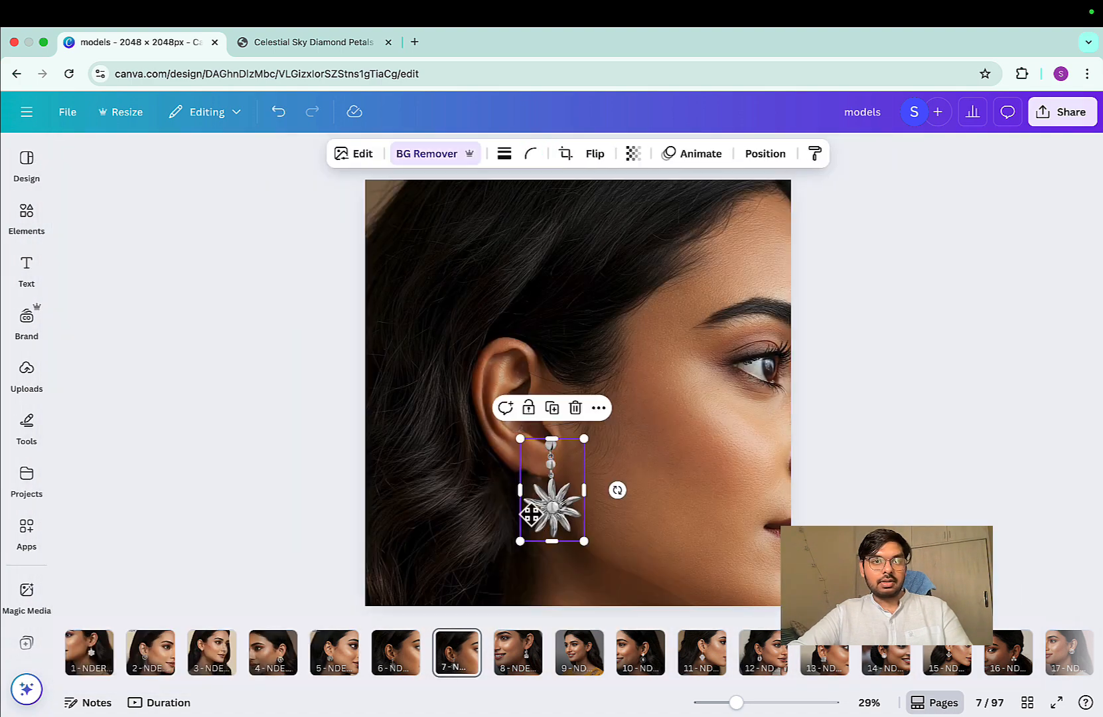
double_click(585, 307)
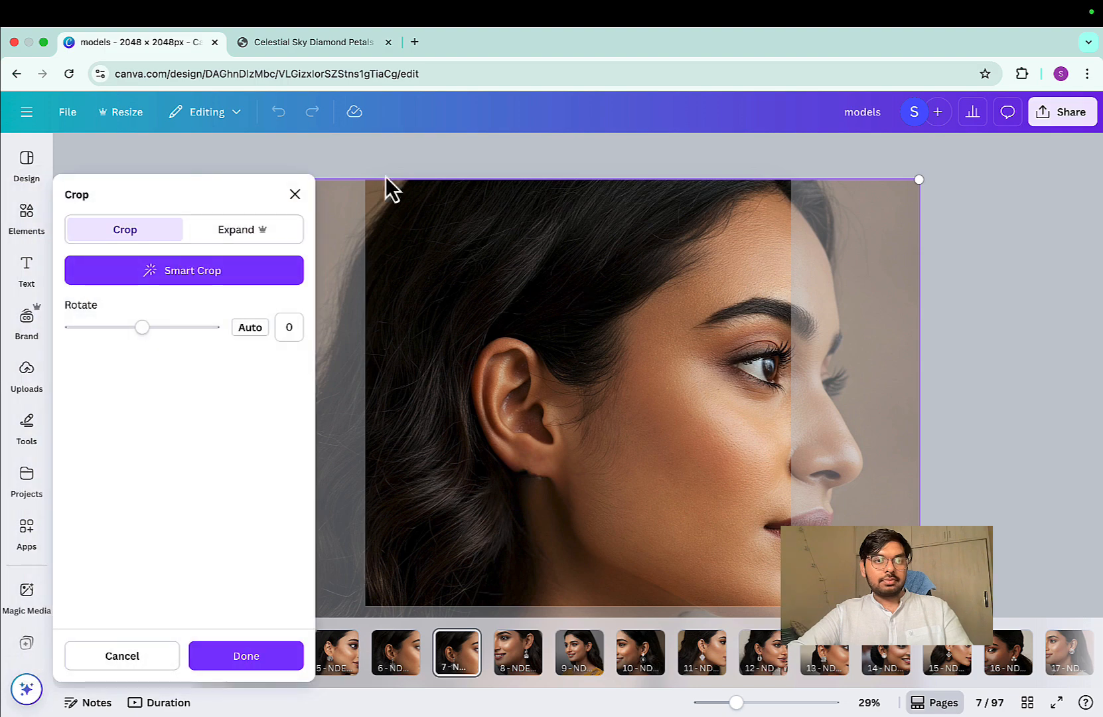
click(294, 193)
Step: Shift the model background photo within its crop to line up with the frame's left edge, and scale it down to show more of the neck
double_click(431, 236)
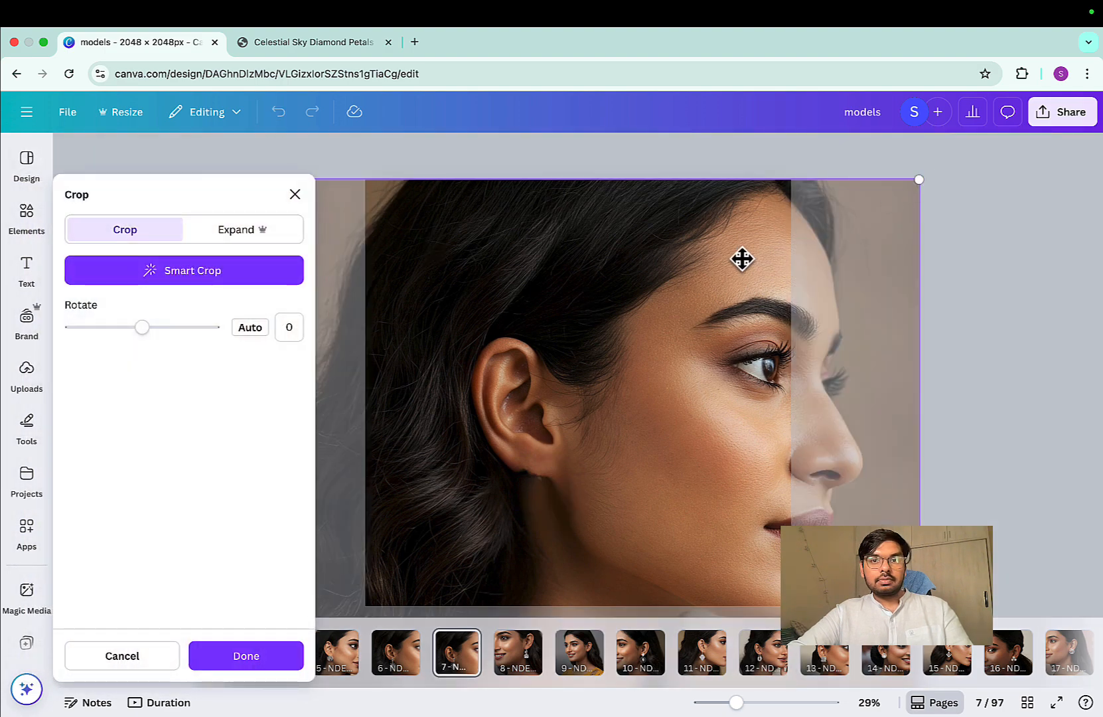
drag(742, 256, 929, 258)
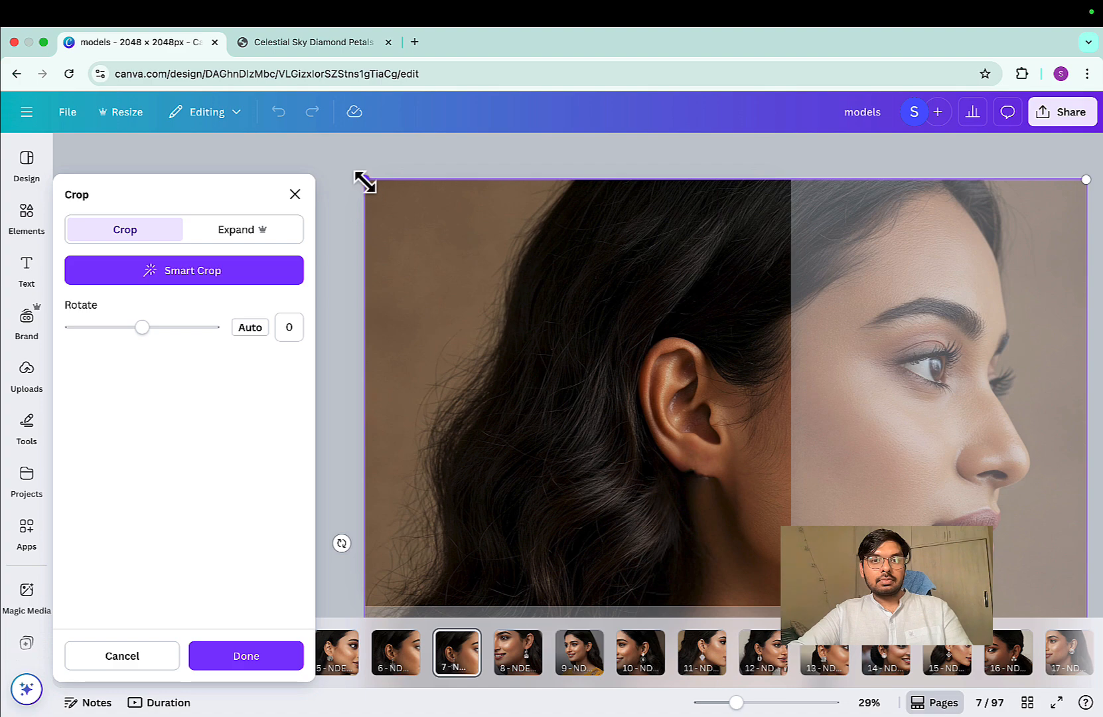
scroll(626, 365, down, 5)
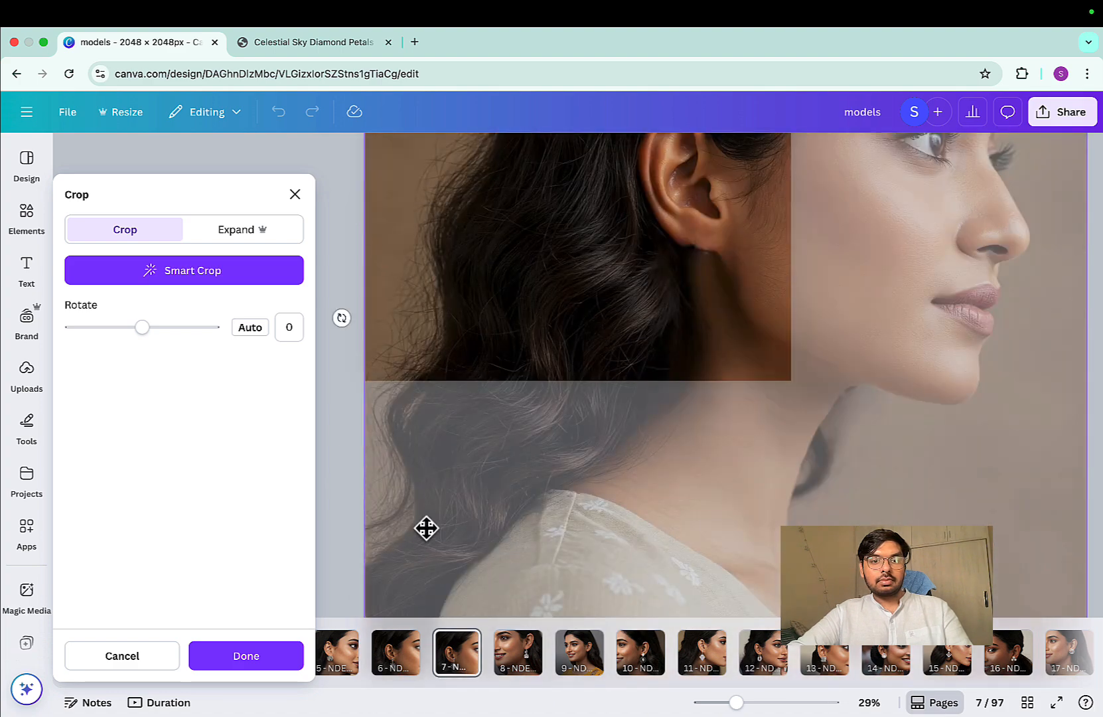
drag(426, 527, 413, 372)
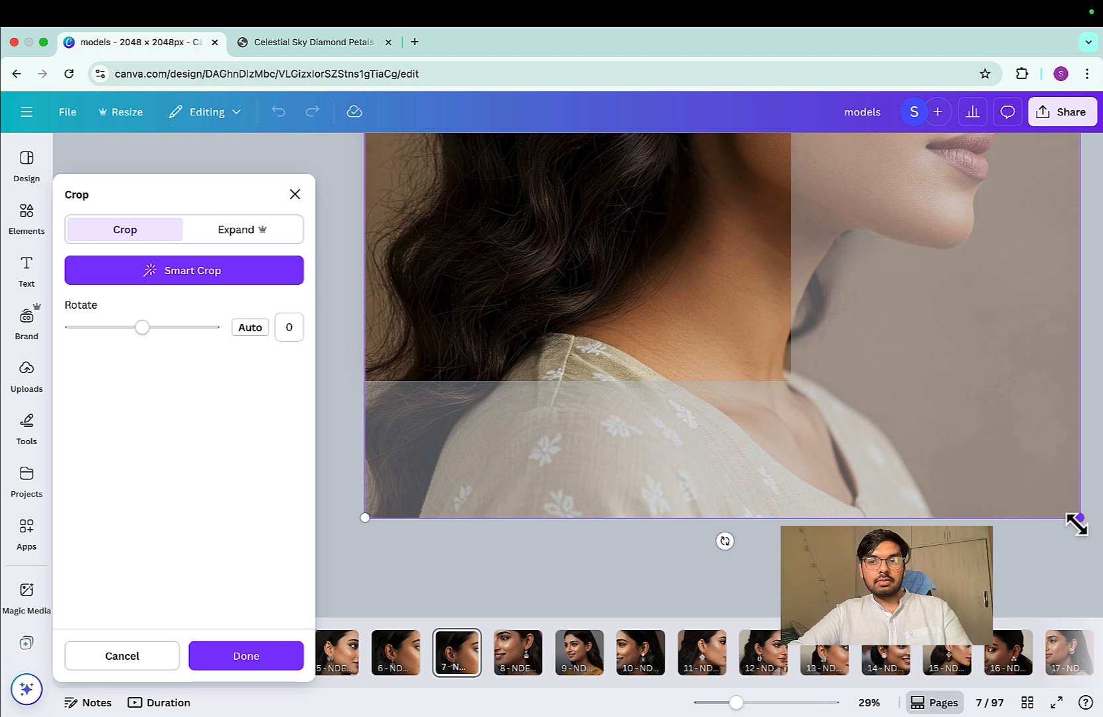
drag(1075, 524, 944, 380)
scroll(753, 360, up, 5)
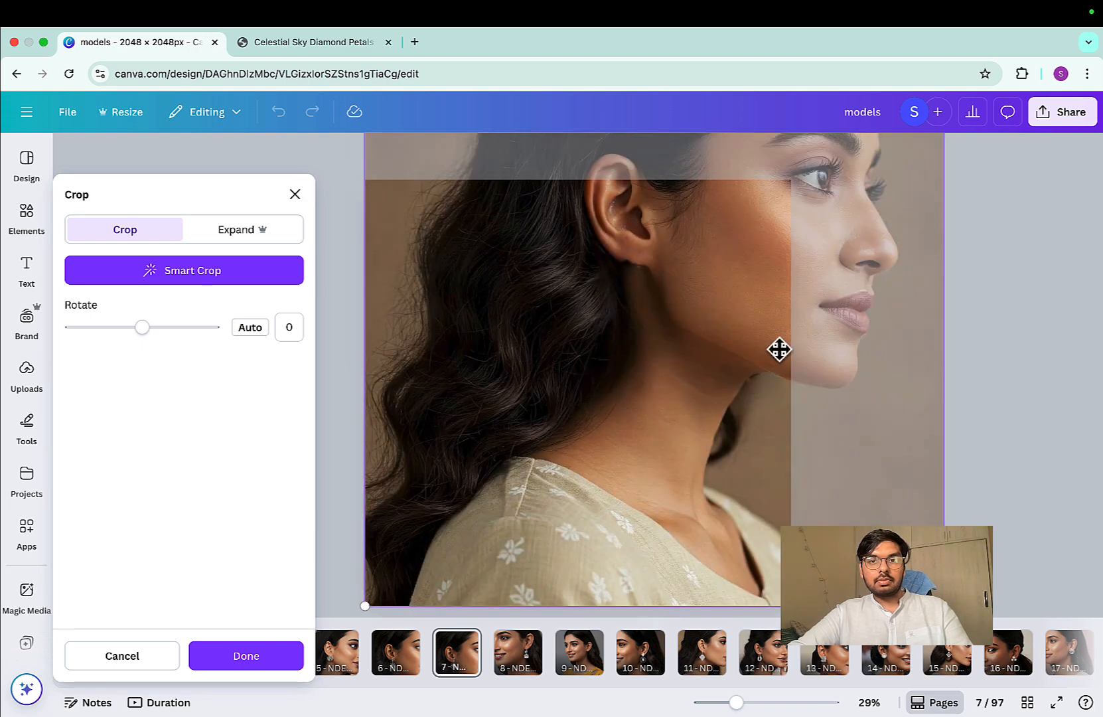
Step: Shrink the background photo further within the crop and realign its left edge with the frame, keeping the head and shoulder in view
drag(822, 332, 762, 497)
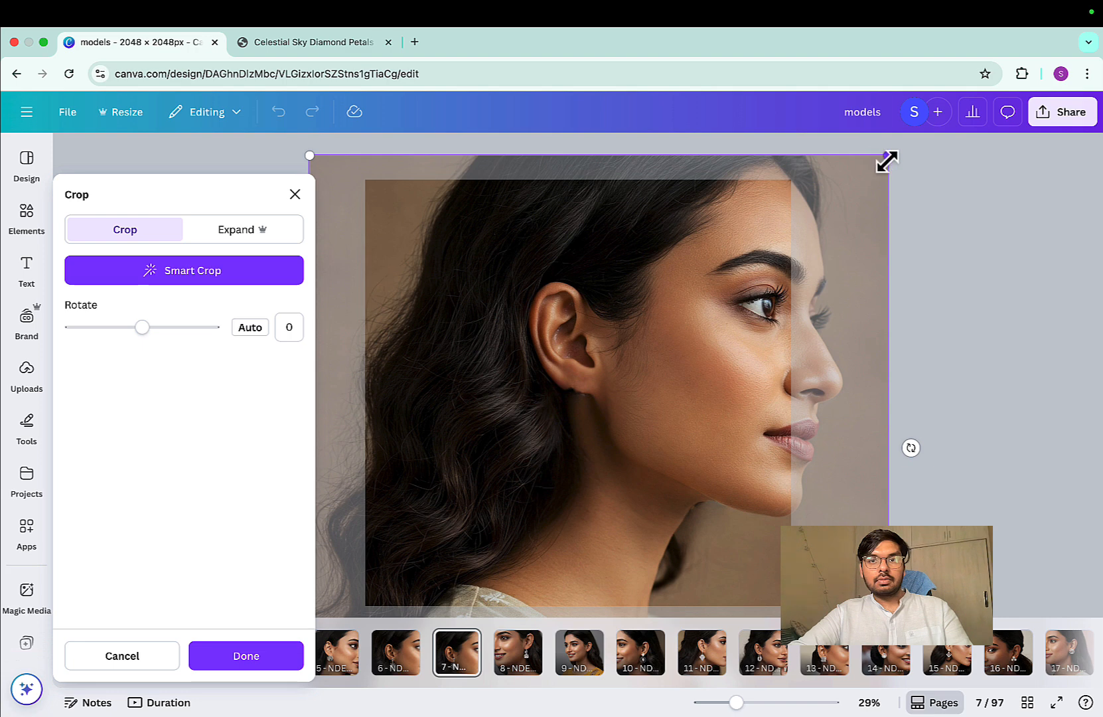
drag(888, 161, 772, 212)
scroll(772, 212, down, 2)
scroll(772, 213, up, 2)
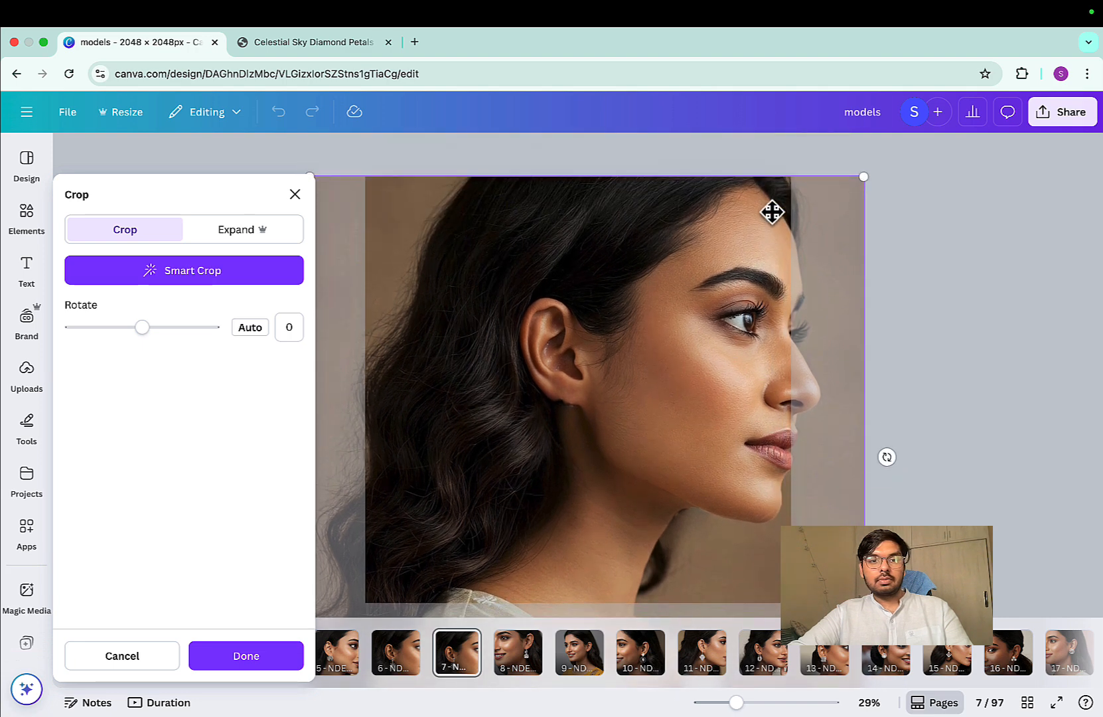
scroll(772, 212, down, 3)
drag(861, 512, 766, 393)
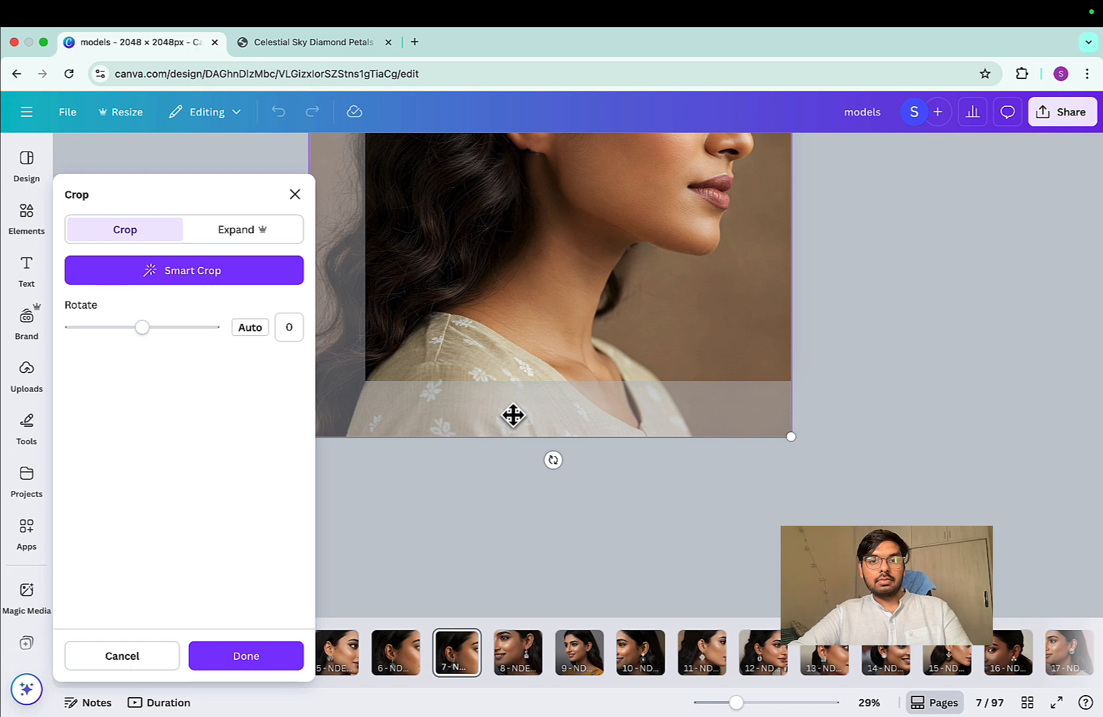
drag(524, 399, 589, 396)
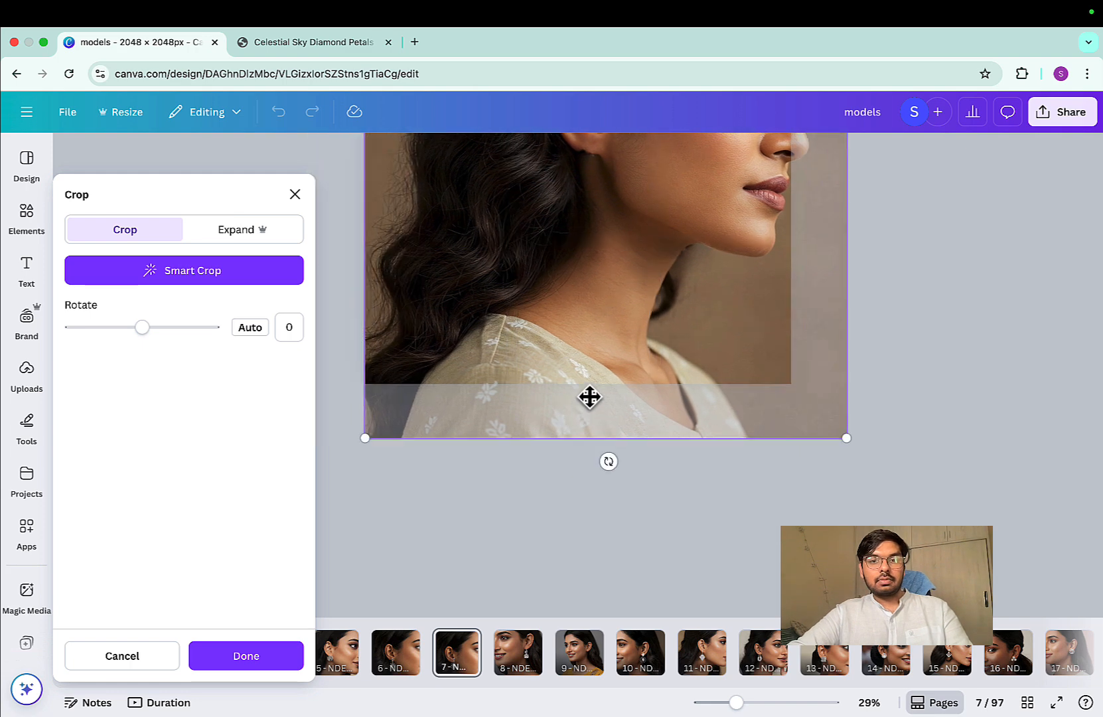
Step: Scale the background photo down until it just fills the page frame, and apply the crop
scroll(717, 488, up, 4)
scroll(728, 488, down, 2)
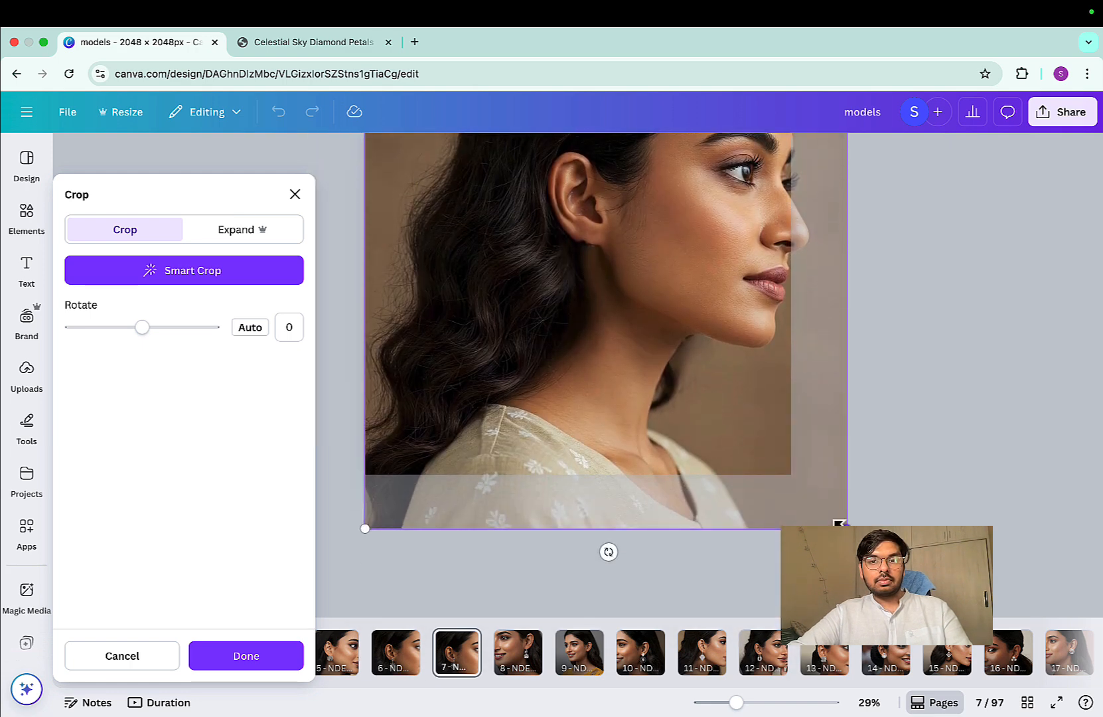
drag(839, 523, 790, 475)
scroll(776, 468, up, 3)
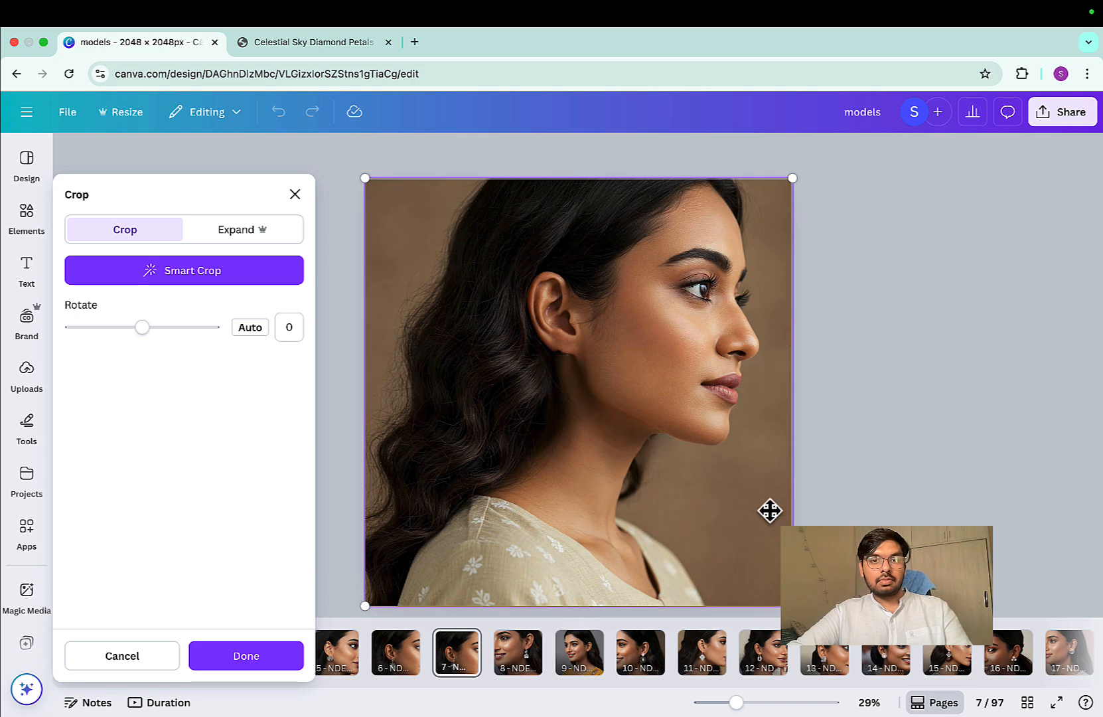
click(865, 471)
Step: Shrink the flower drop earring to match the smaller model and place it just below her earlobe
click(562, 493)
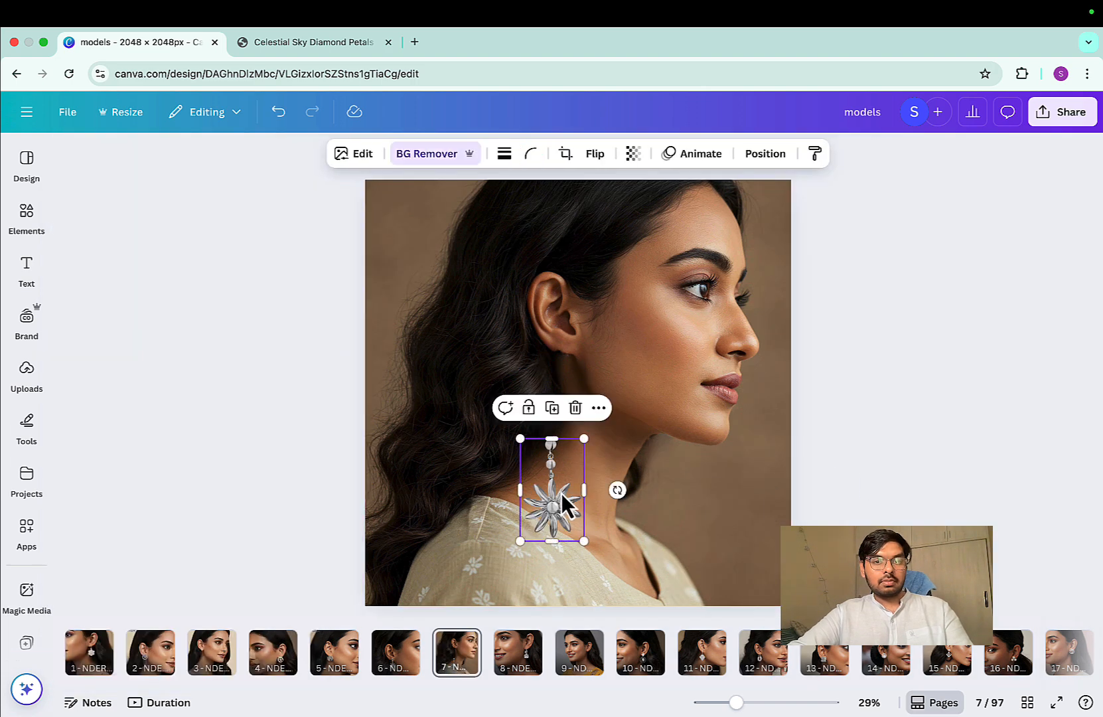
drag(584, 440, 561, 385)
drag(561, 388, 568, 398)
click(810, 417)
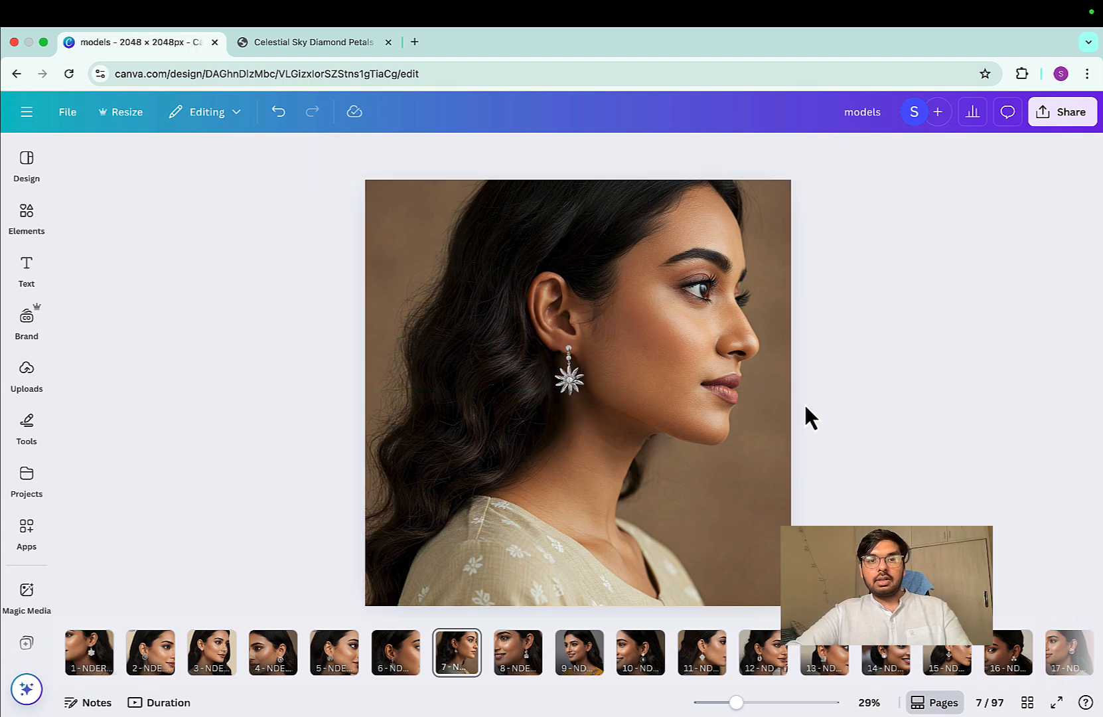
Step: Download only the current page, page 7, as a JPG
click(1076, 114)
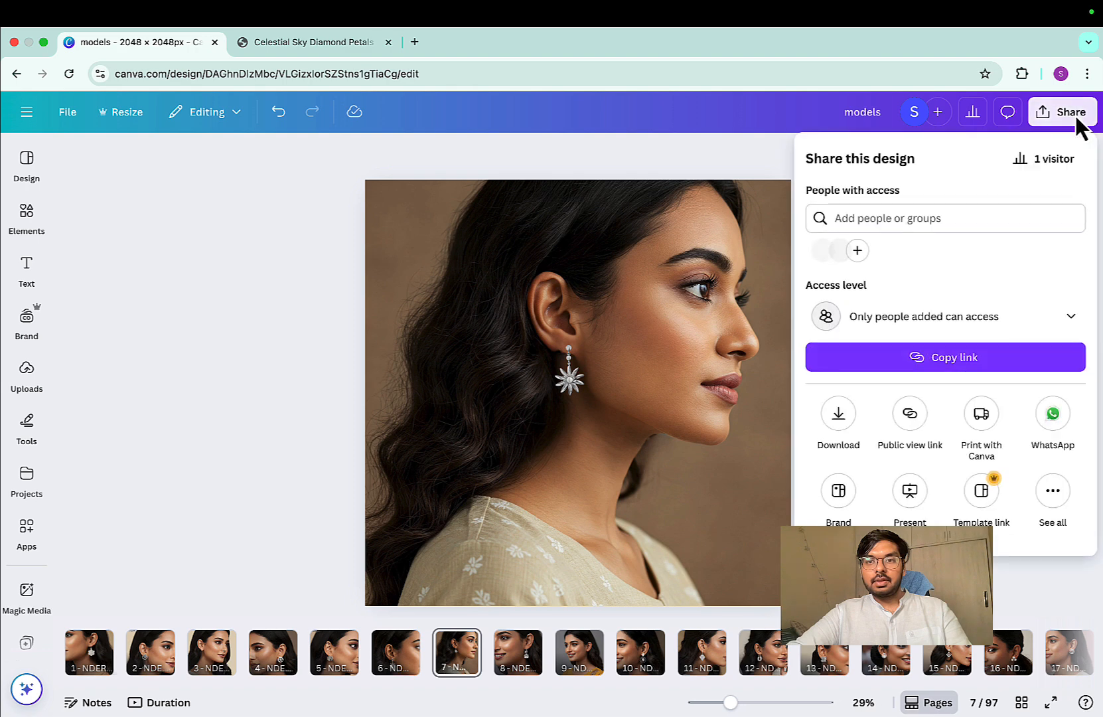
click(841, 424)
click(908, 223)
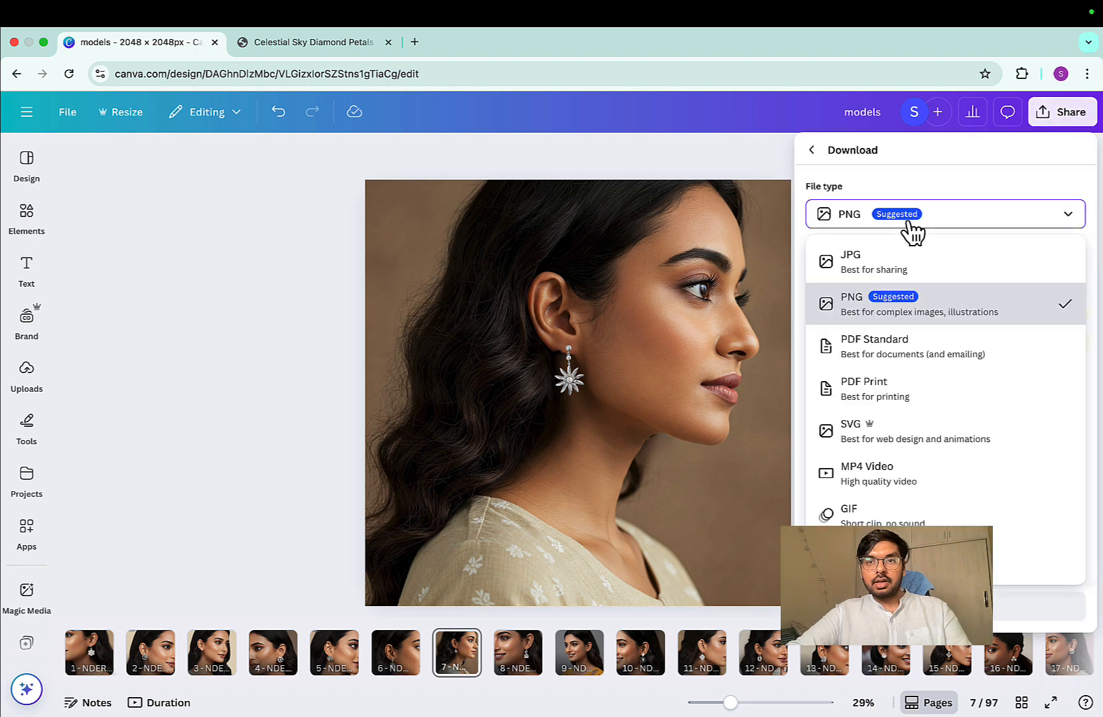
click(867, 269)
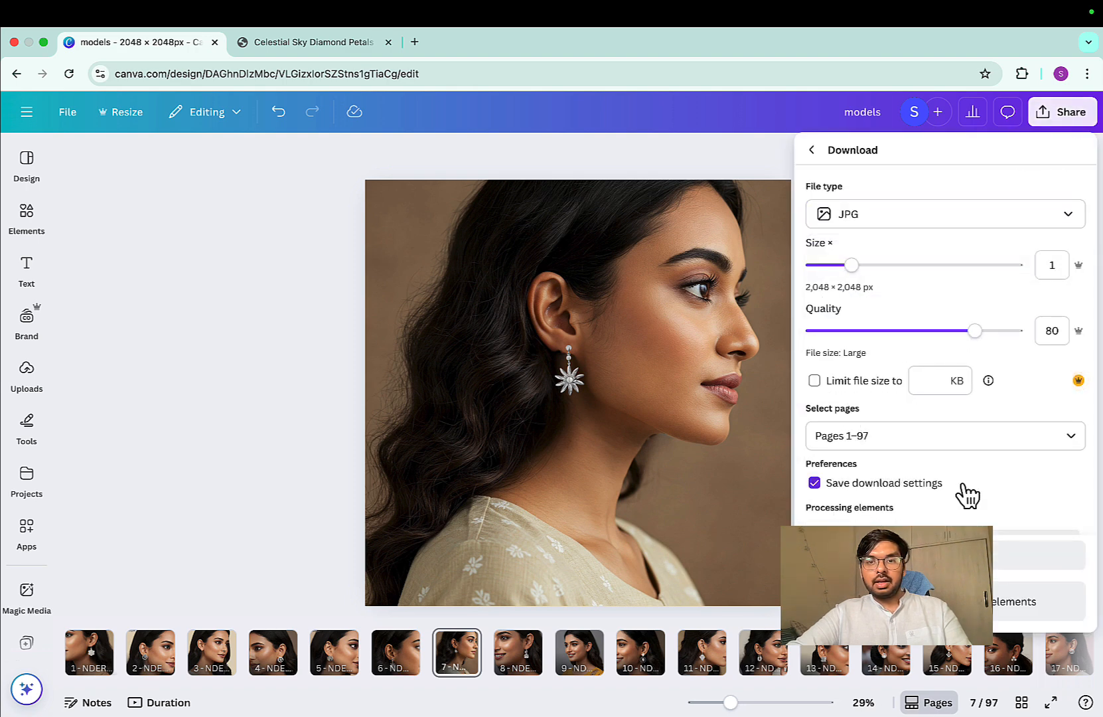
click(901, 433)
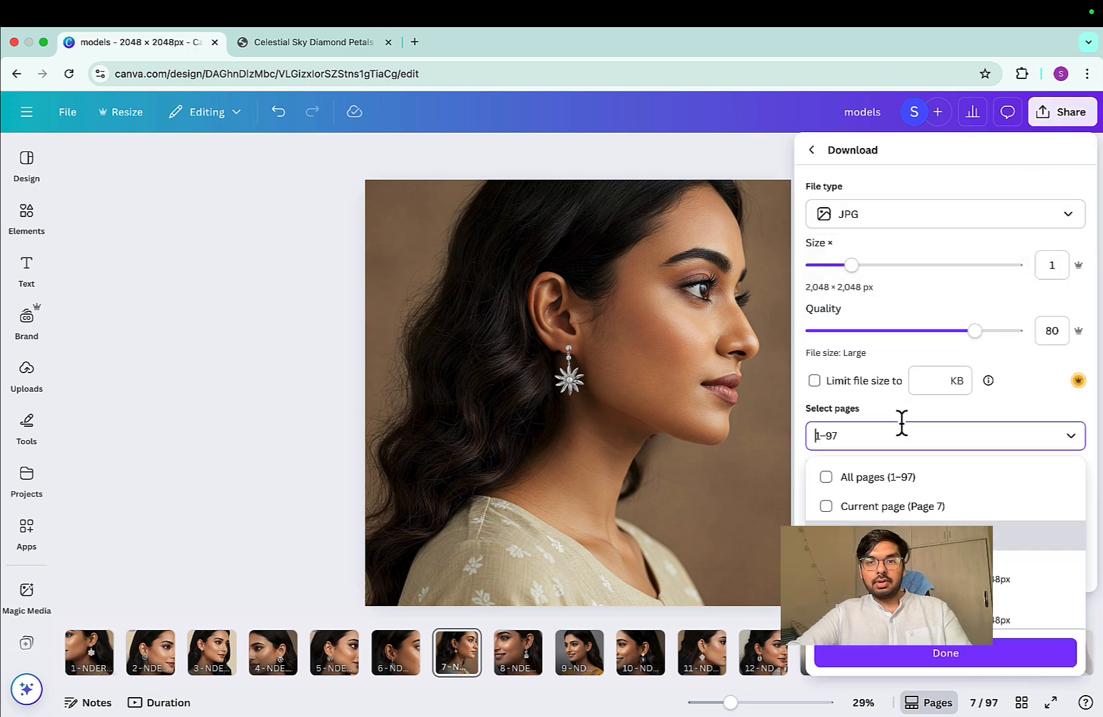
click(848, 509)
click(898, 654)
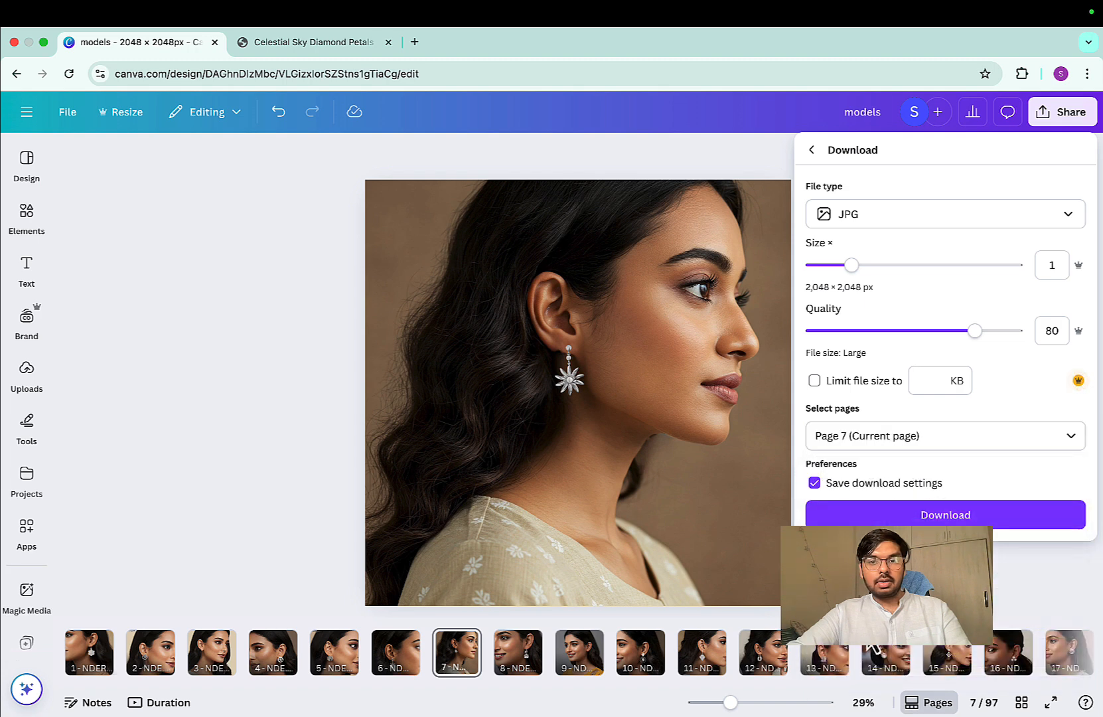
click(866, 511)
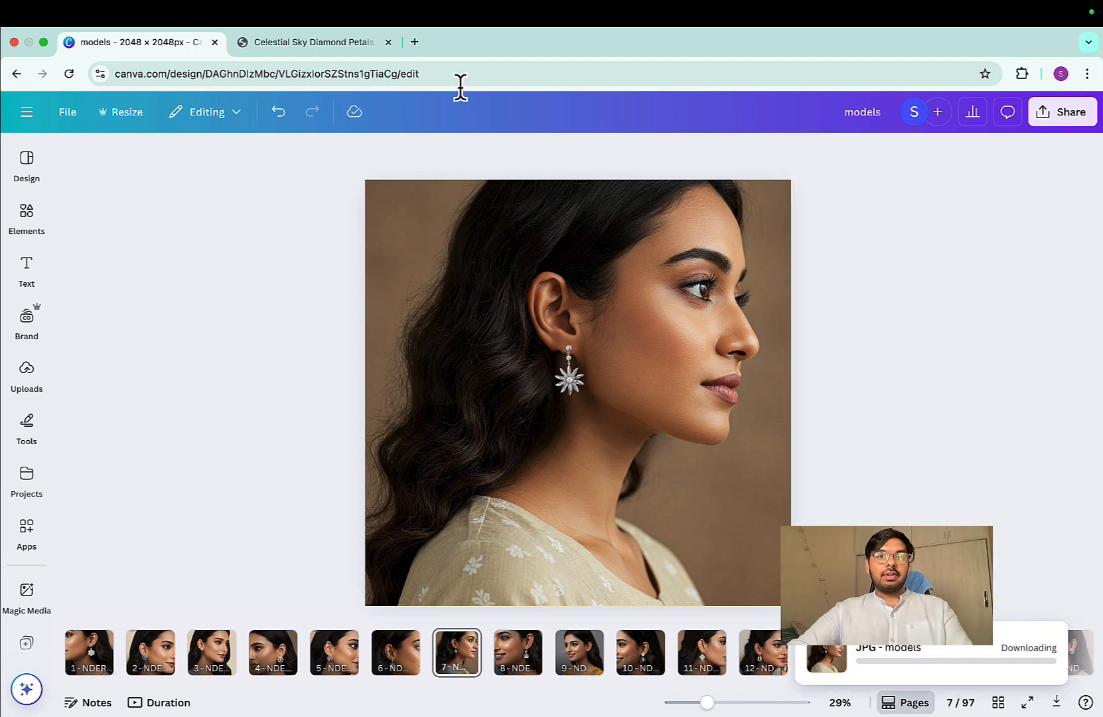
Step: Search for "ai studio" in a new browser tab and open Google AI Studio
click(410, 47)
text(ai studio)
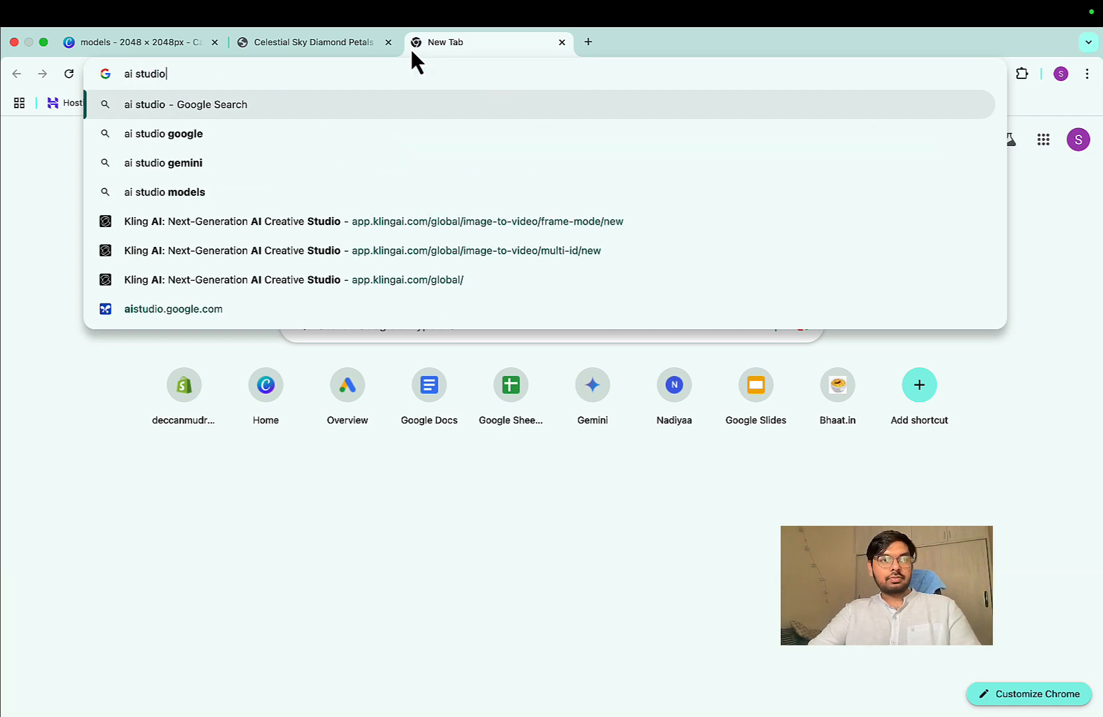
key(Return)
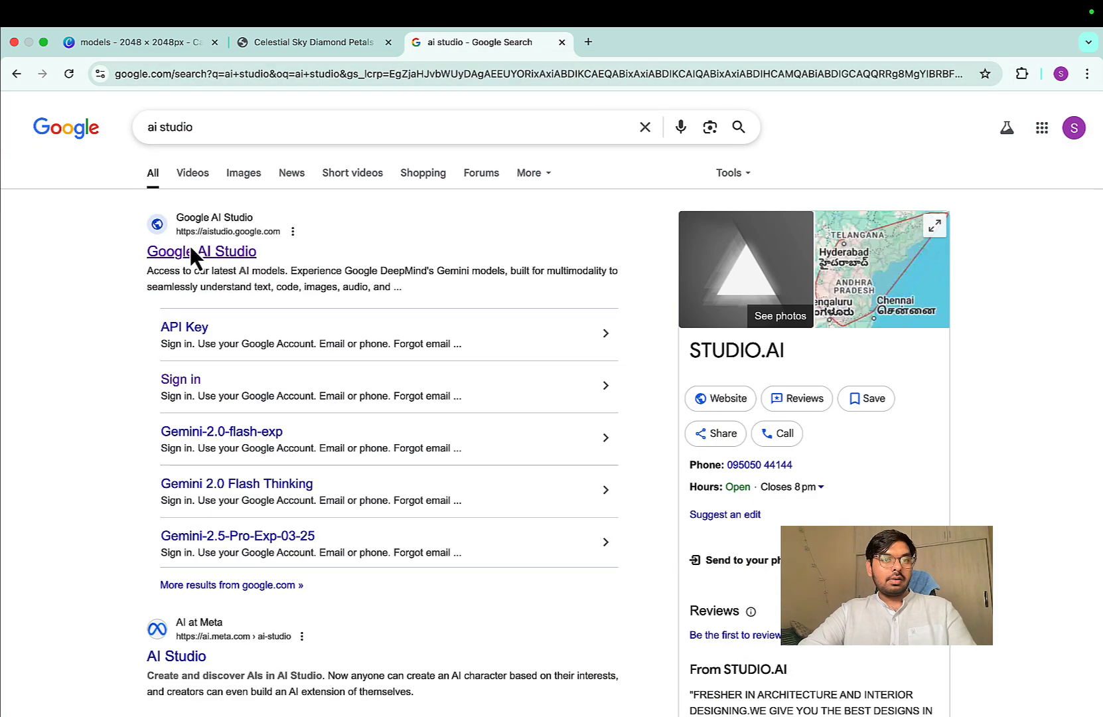
click(226, 257)
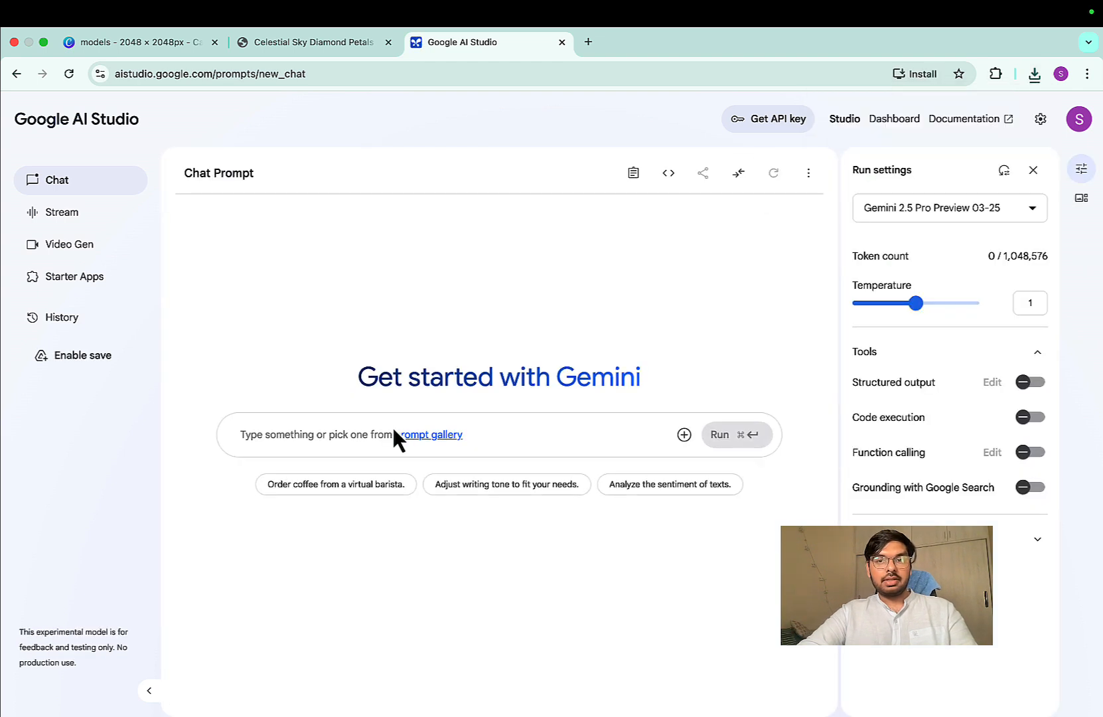
Step: Set the chat model to Gemini 2.0 Flash (Image Generation) Experimental
click(984, 206)
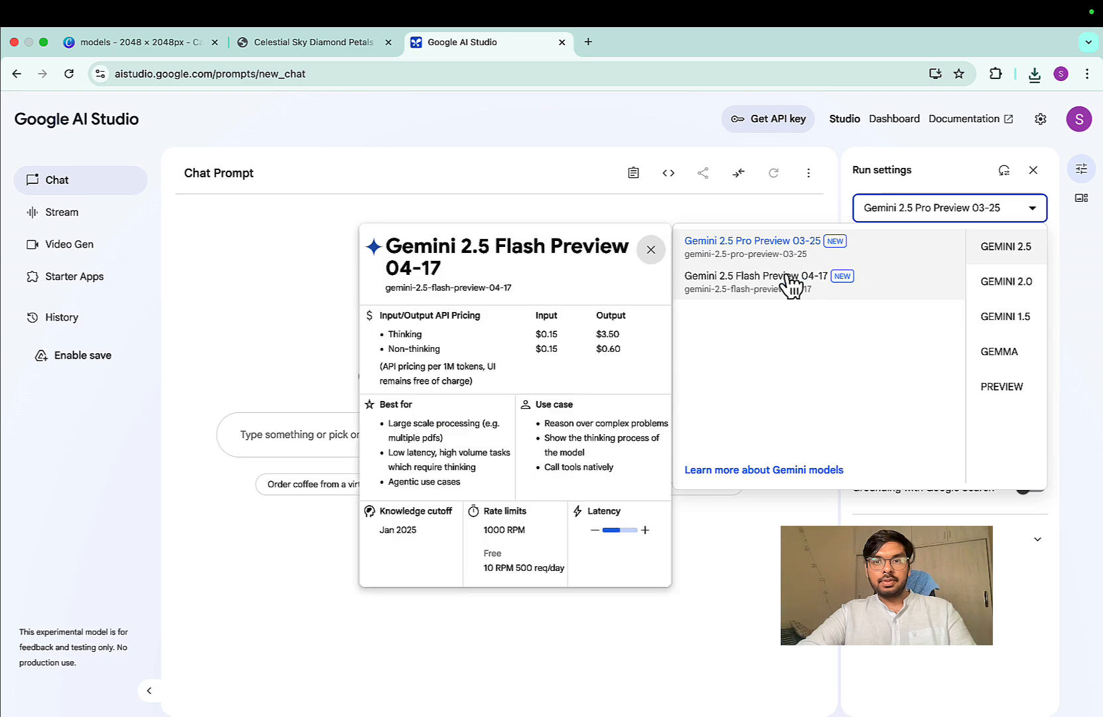
click(1015, 284)
mouse_move(806, 289)
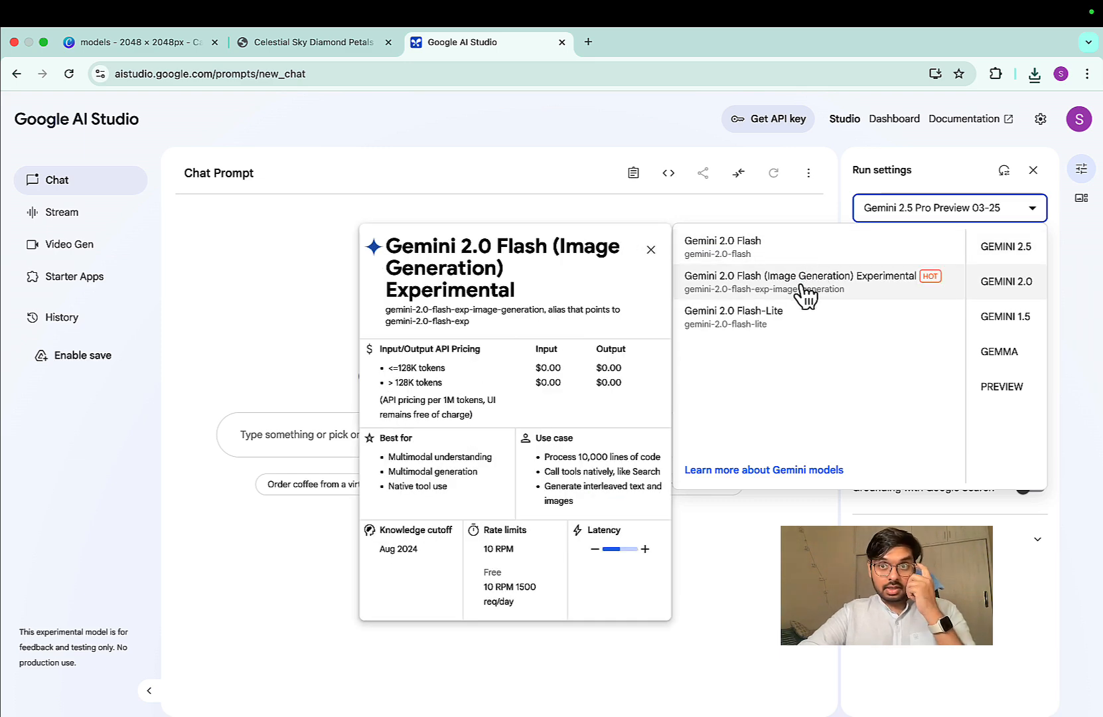
click(806, 292)
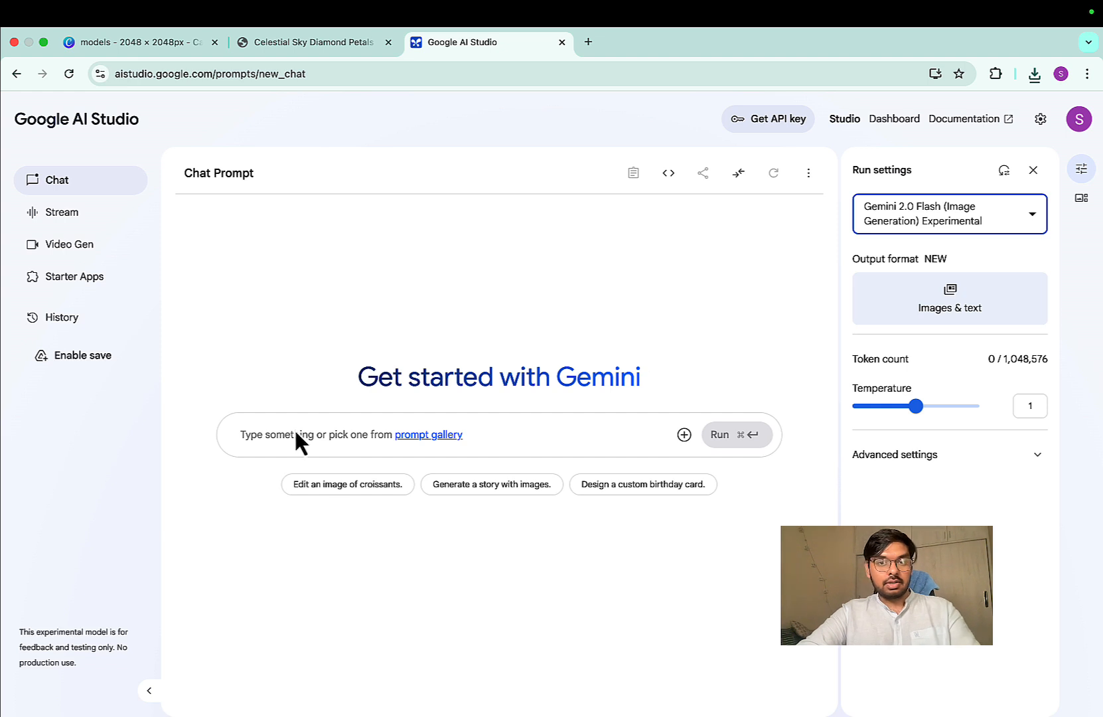
Step: Start adding a file to the prompt and complete the Google account authorization
click(684, 434)
click(730, 499)
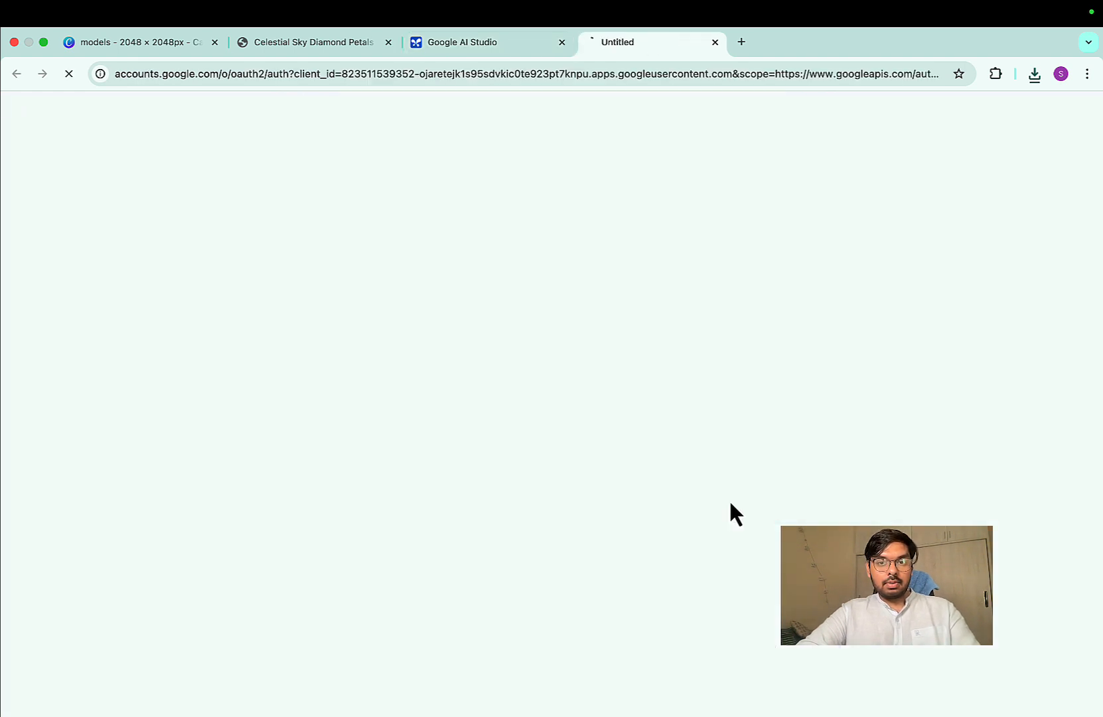
click(626, 348)
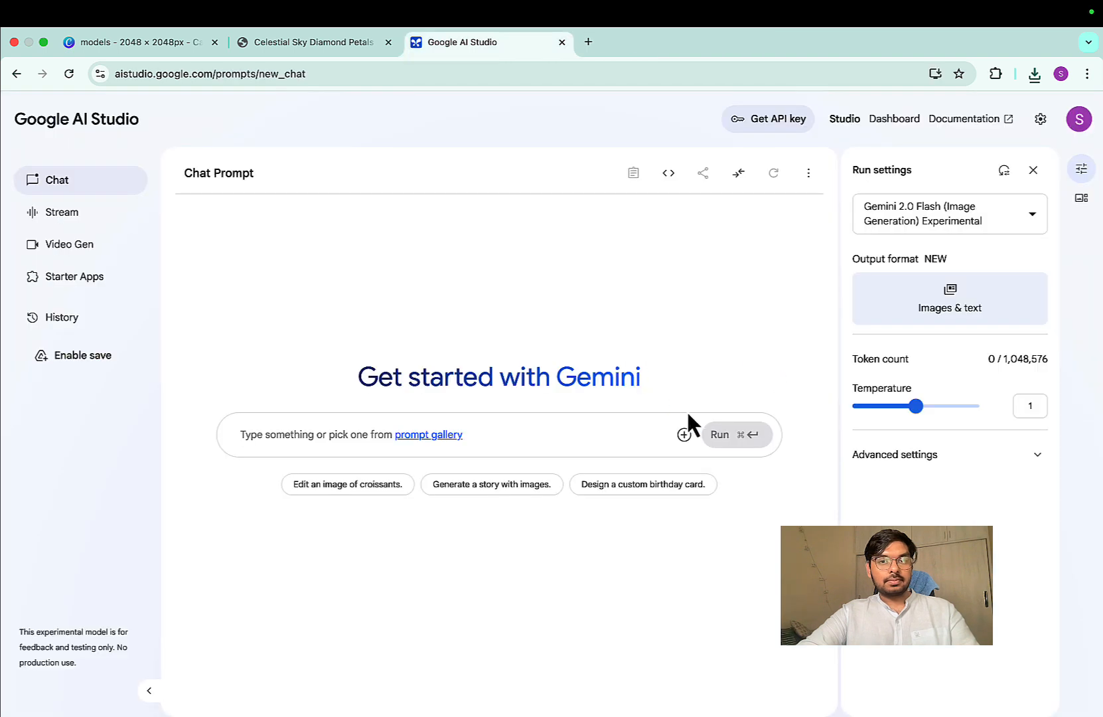
Step: Attach the image NDER05SL.jpg from the Downloads folder to the chat prompt
click(685, 435)
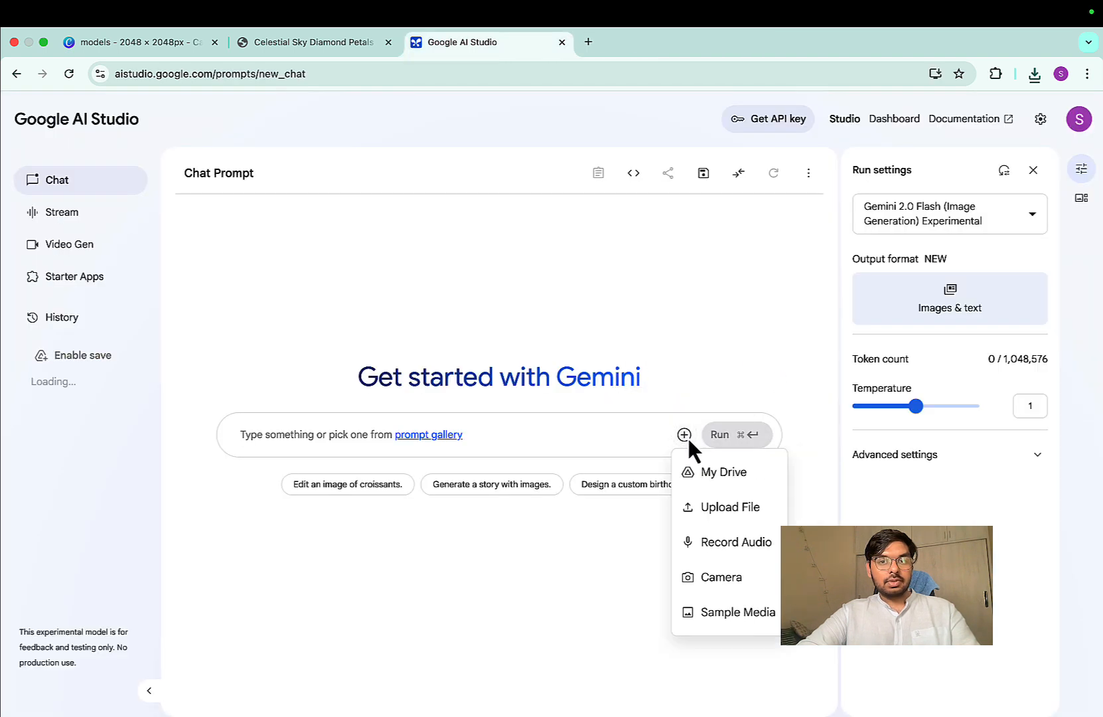
click(714, 505)
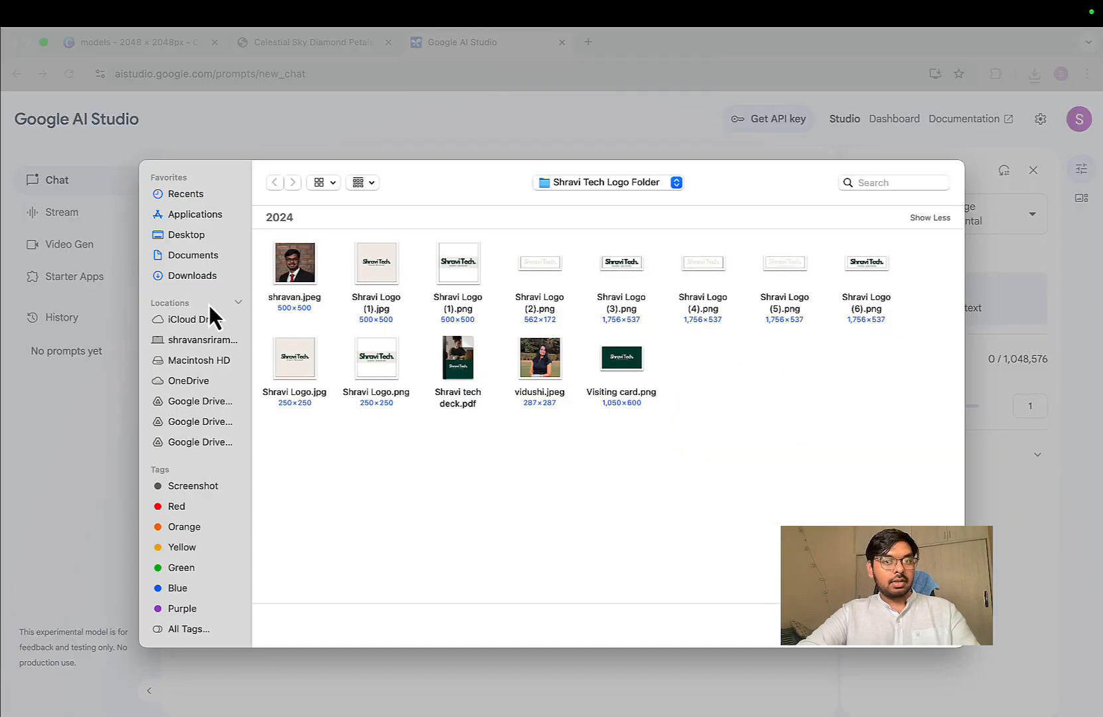
click(205, 278)
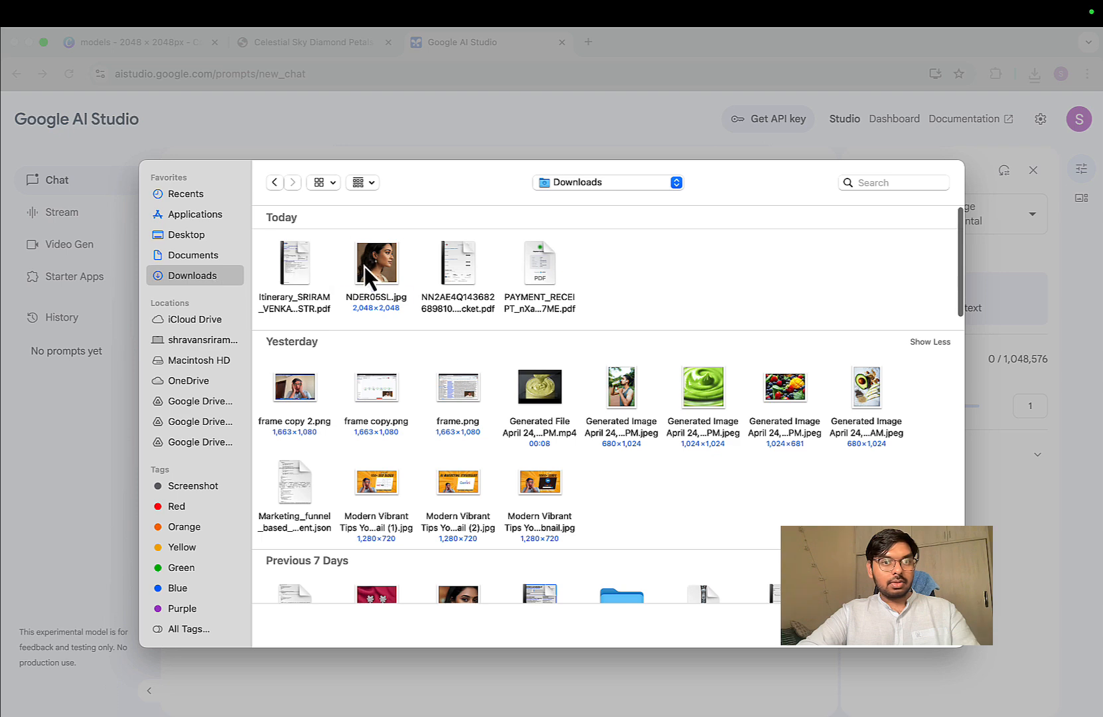
double_click(366, 266)
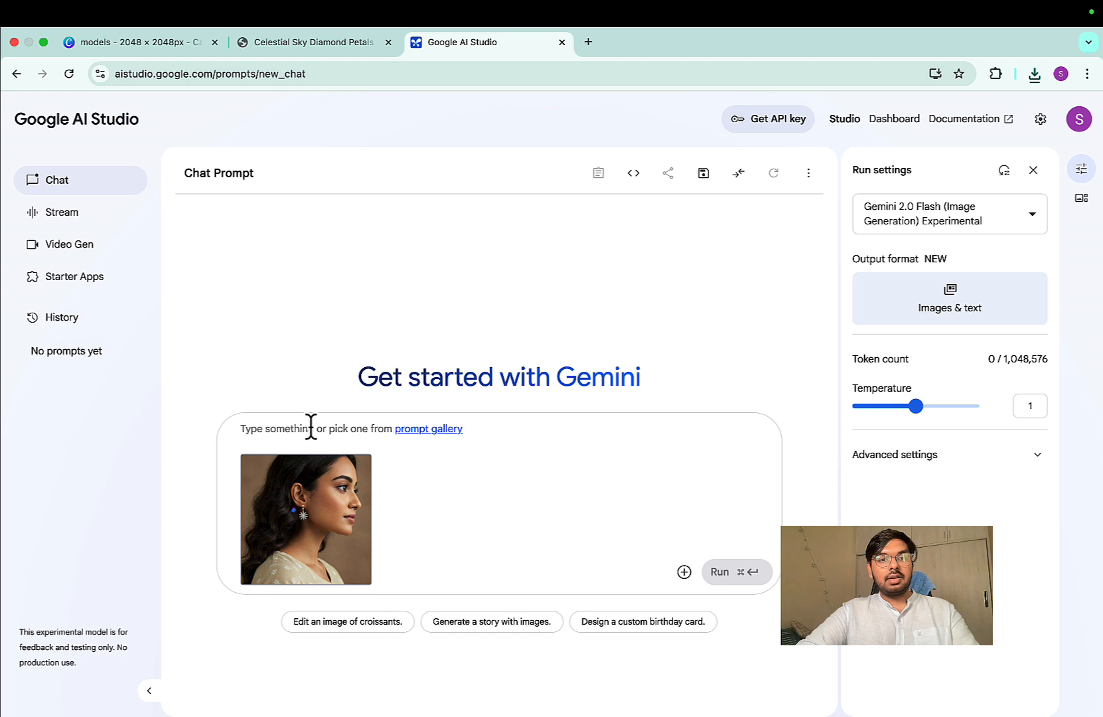
Step: Write the prompt "can you generate the image with the same lady in the picture with front view" for the attached photo
text(can)
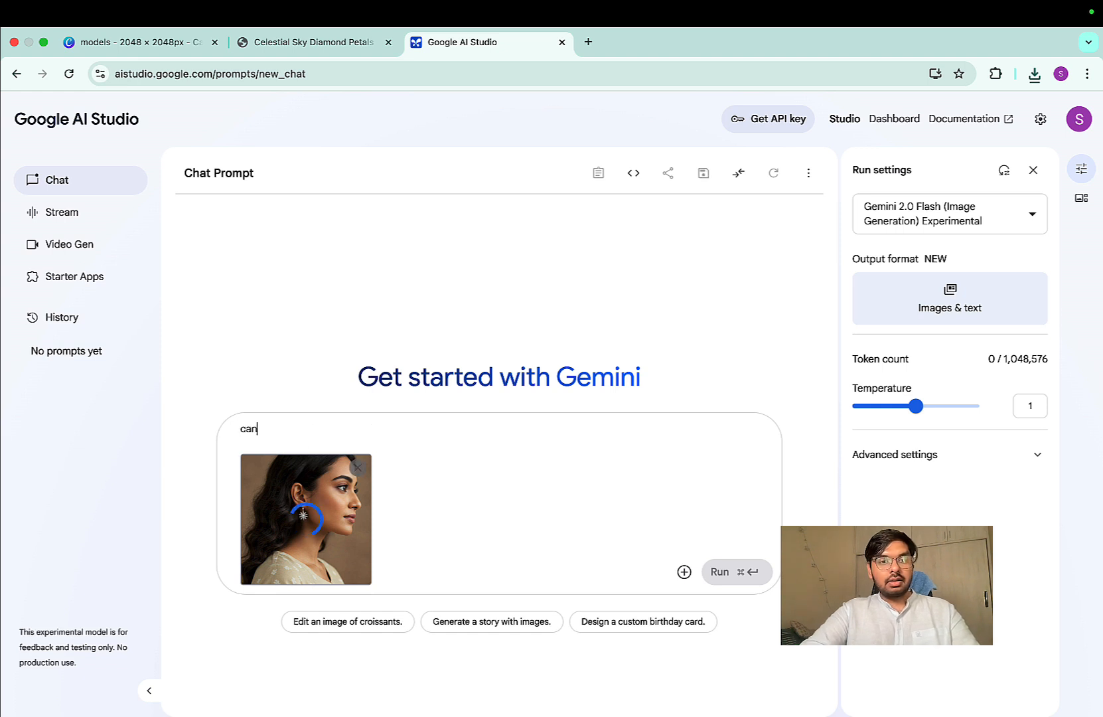
text( you genearte)
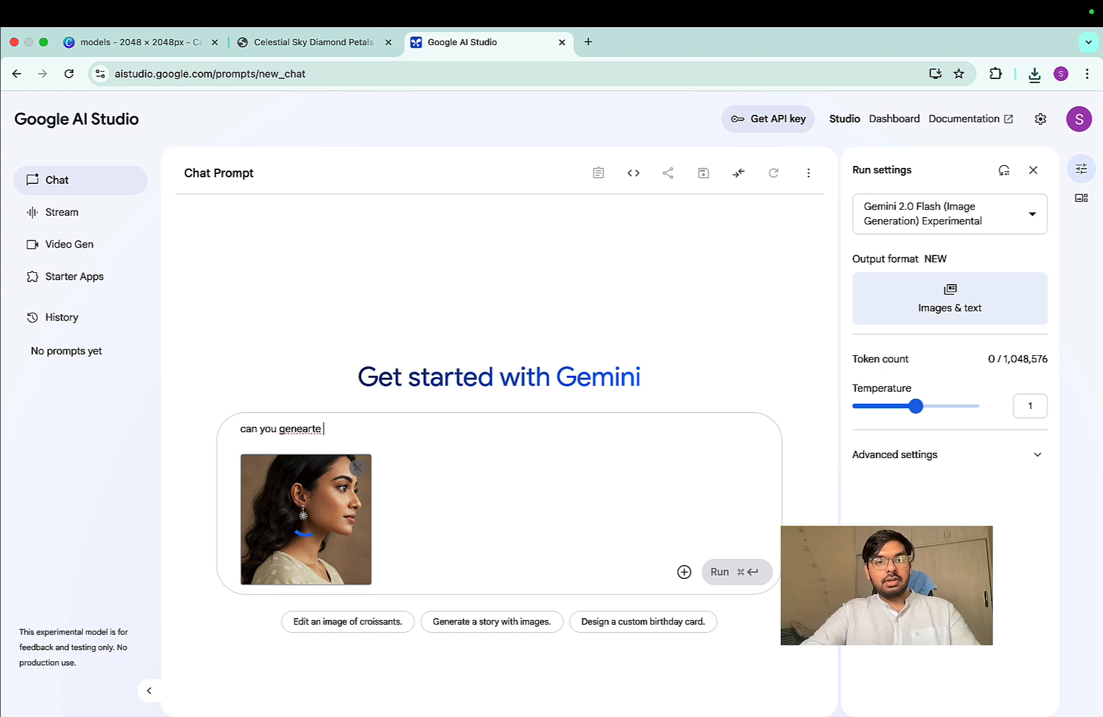
text( t)
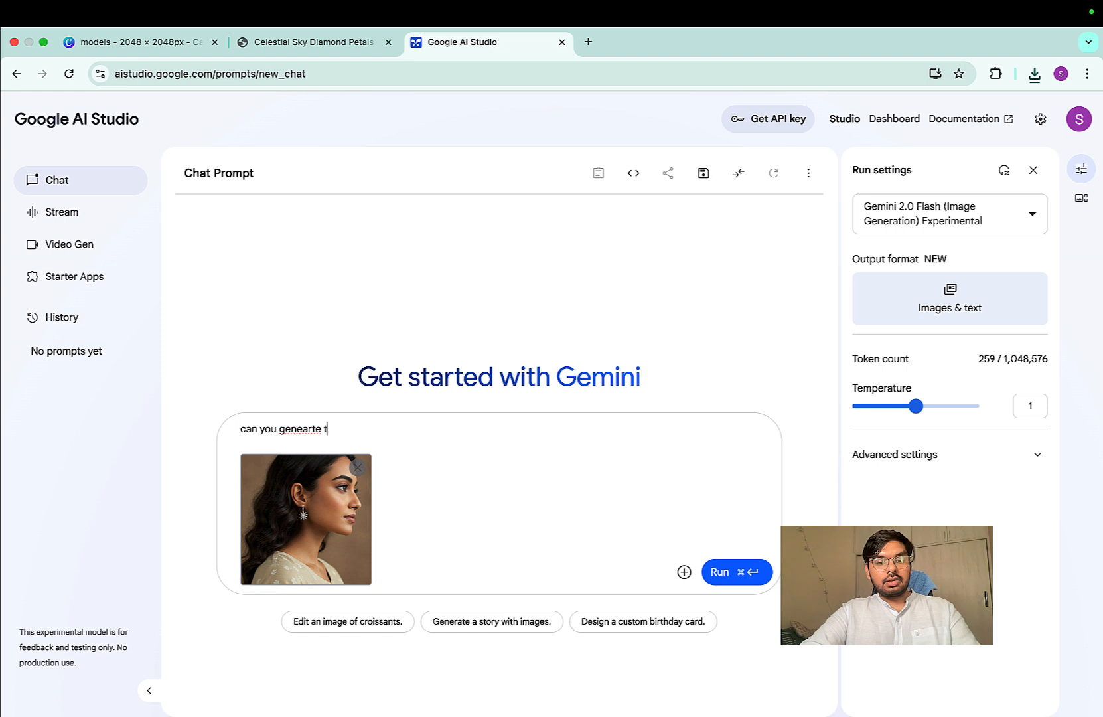
text(he image with the same la)
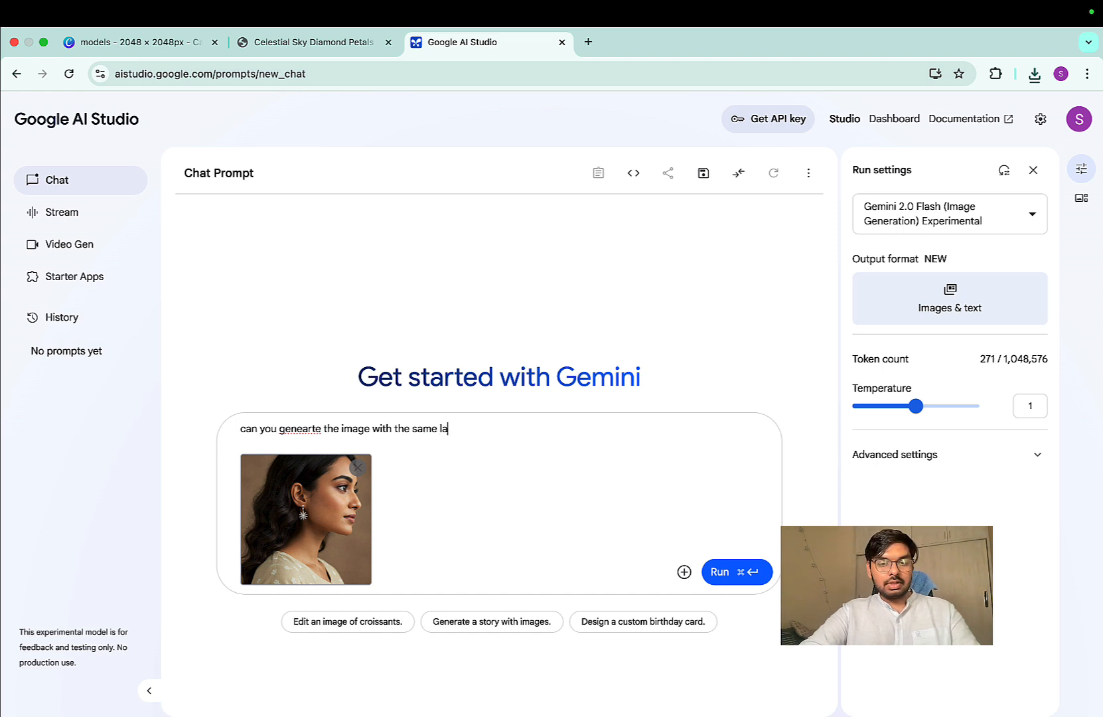
text(dy in the picture with front view)
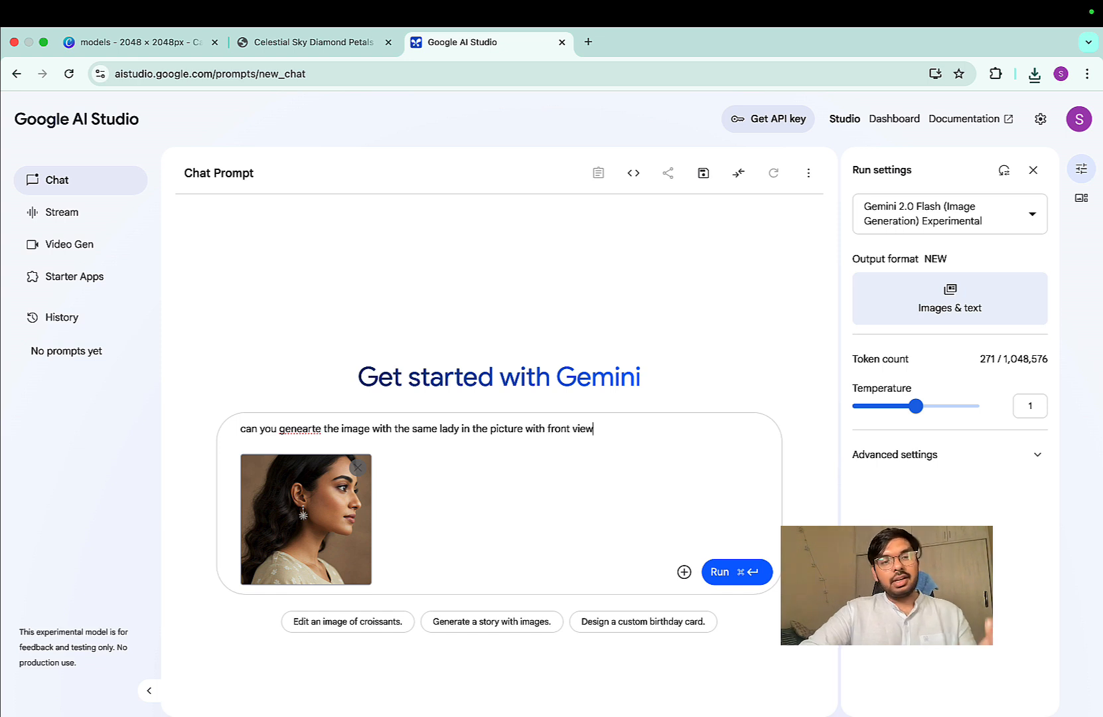
click(301, 427)
key(Delete)
key(Right)
text(a)
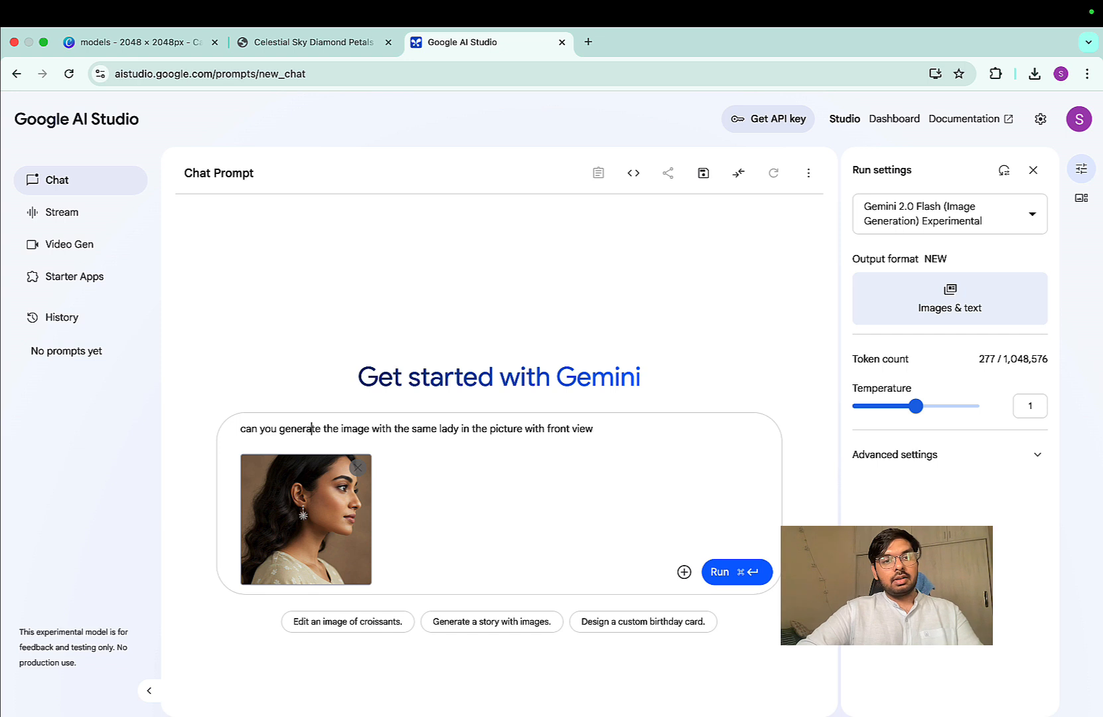
Step: Extend the prompt with ". keep the face consistent and keep the earrring consistent"
click(424, 464)
text(. kee)
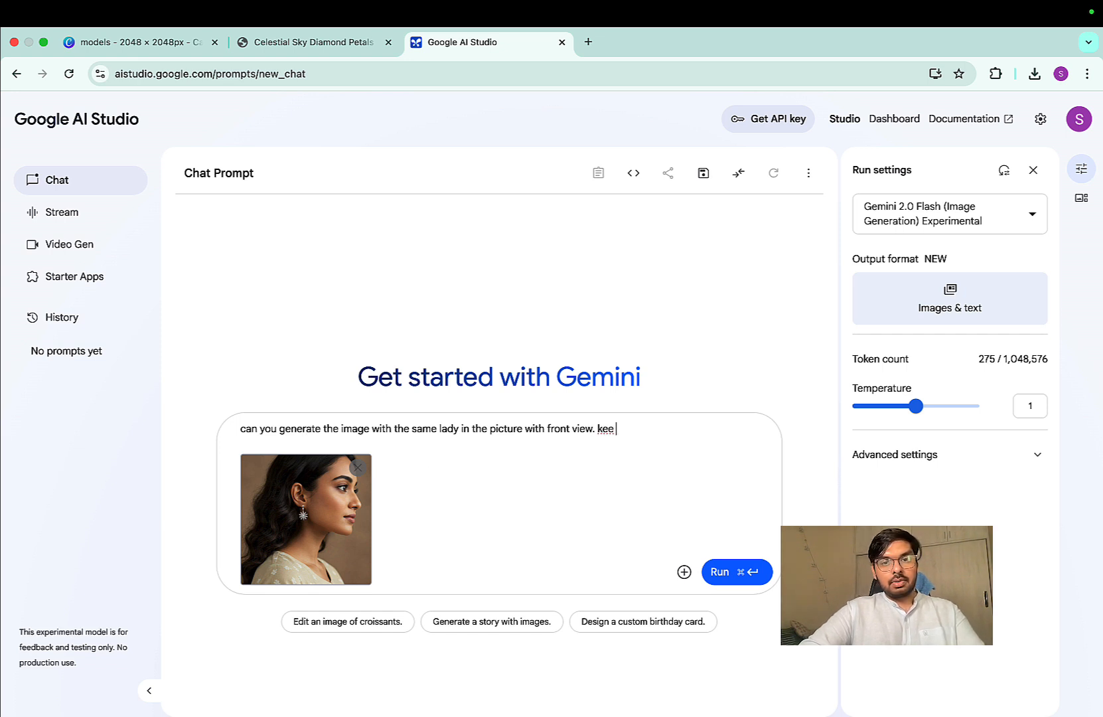
text(p the face)
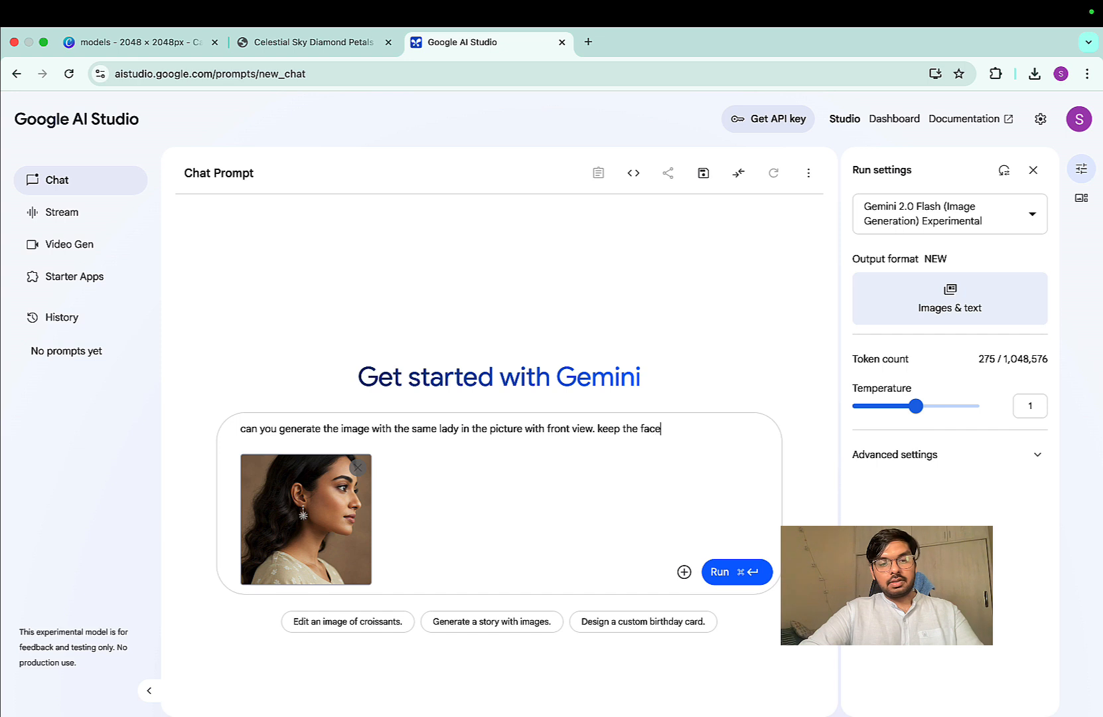
key(Return)
text(co)
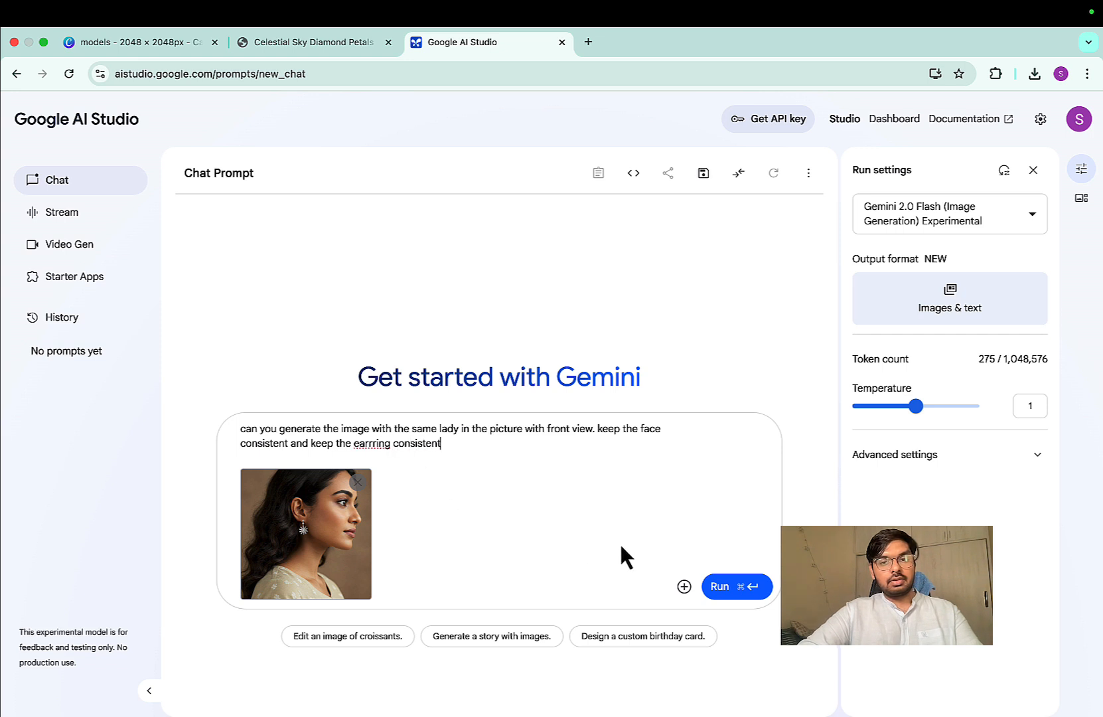
Step: Run the front-view prompt and download the generated image from its full-size preview
click(730, 588)
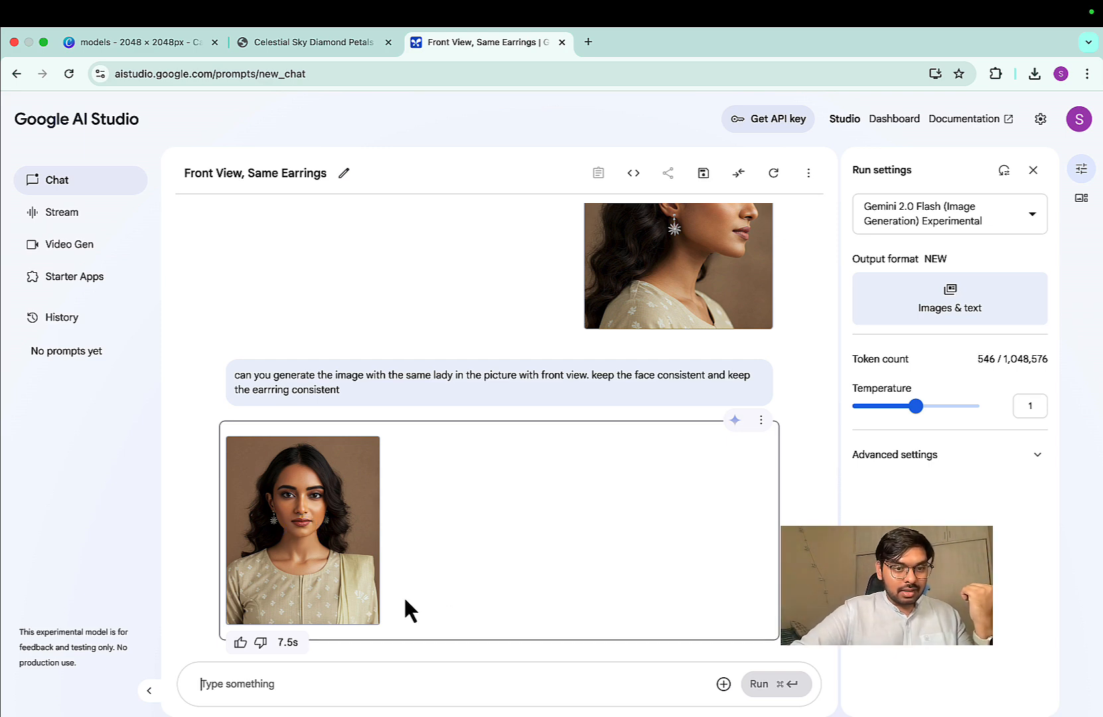
click(302, 544)
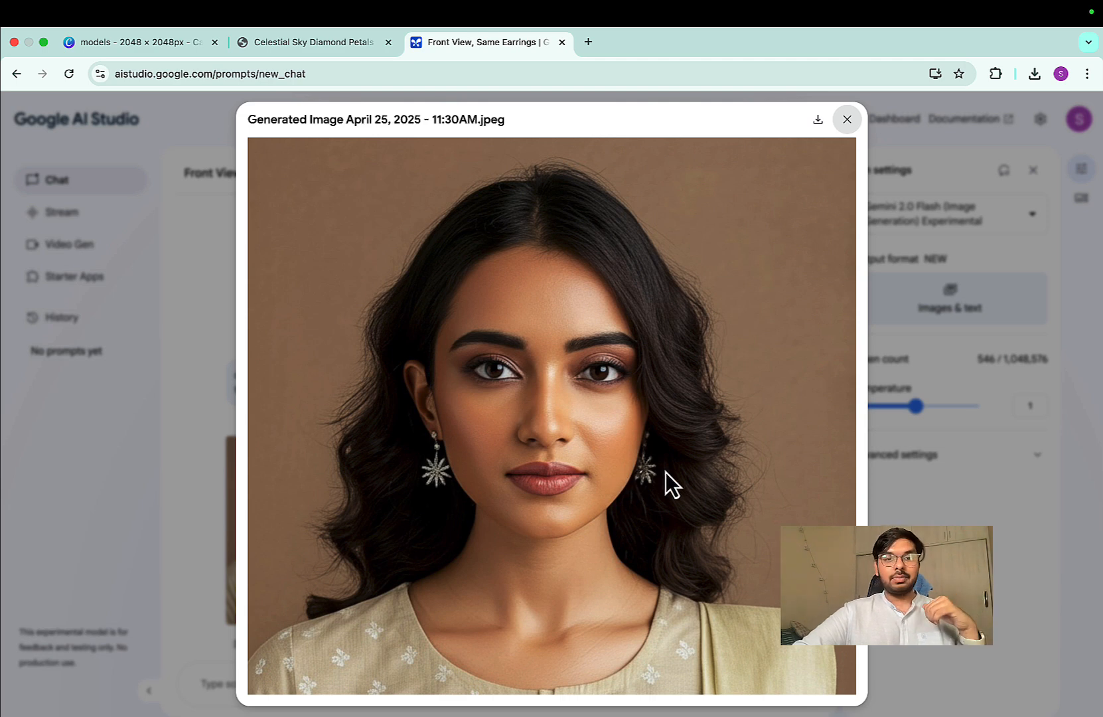
click(817, 120)
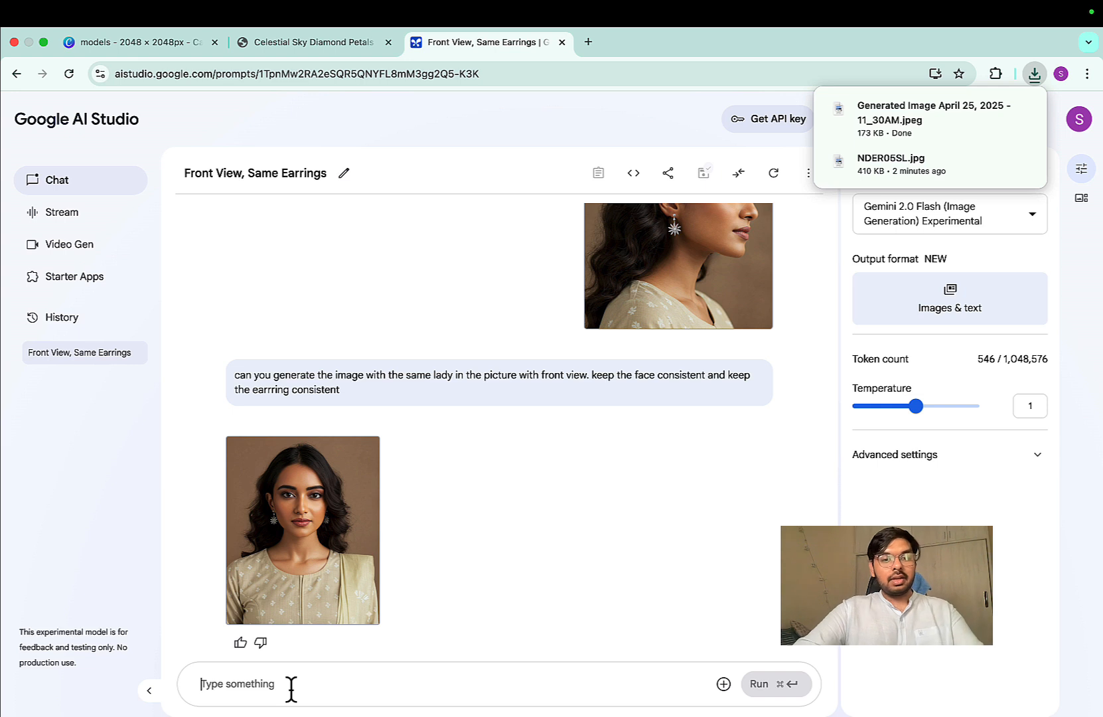
Step: Write a follow-up prompt reading "make this image of hte ladyw uth the earrings walk in an office lobby,"
text(make this)
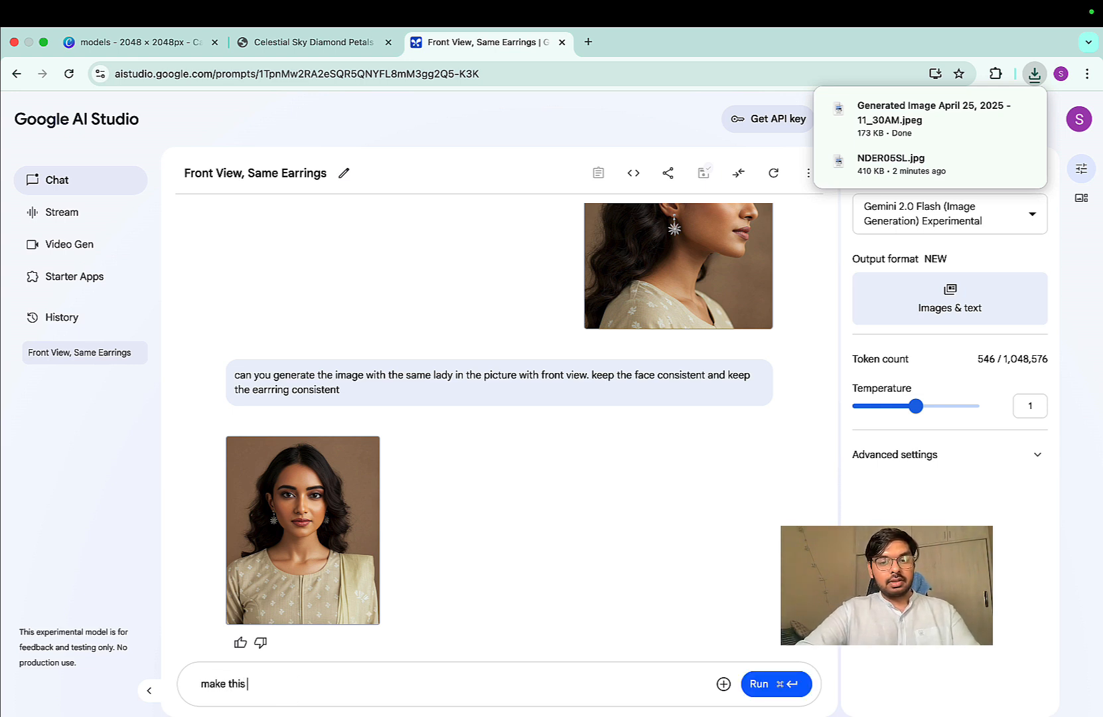
text( image of hte )
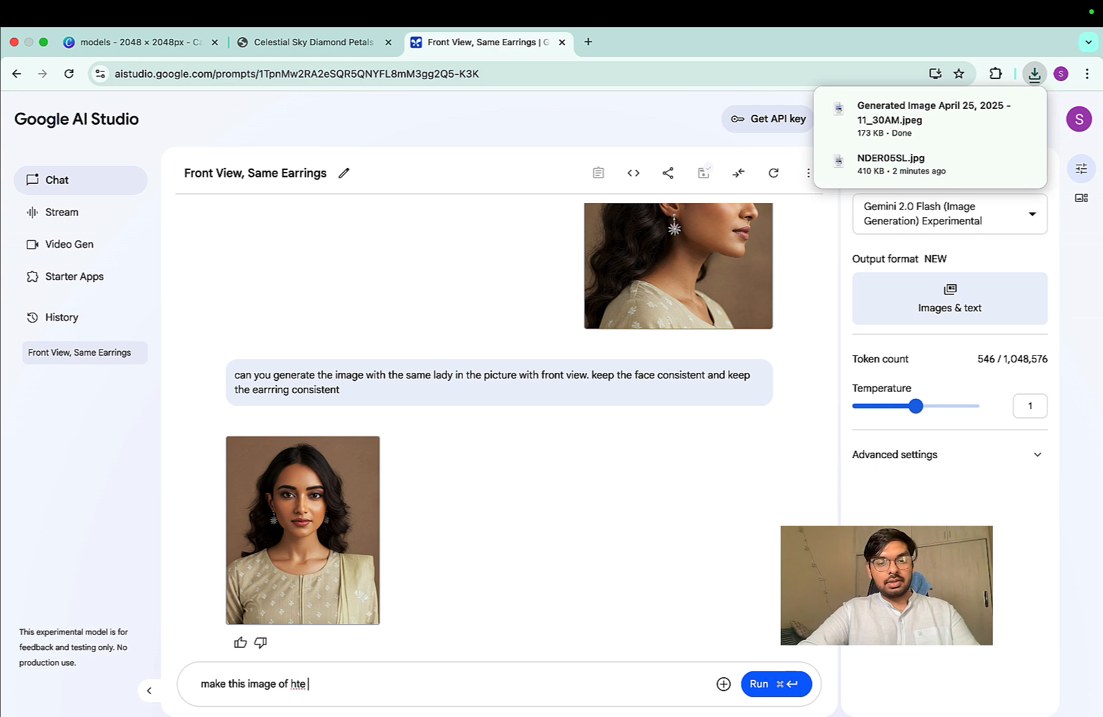
text(ladyw uth the earrings walk in an office)
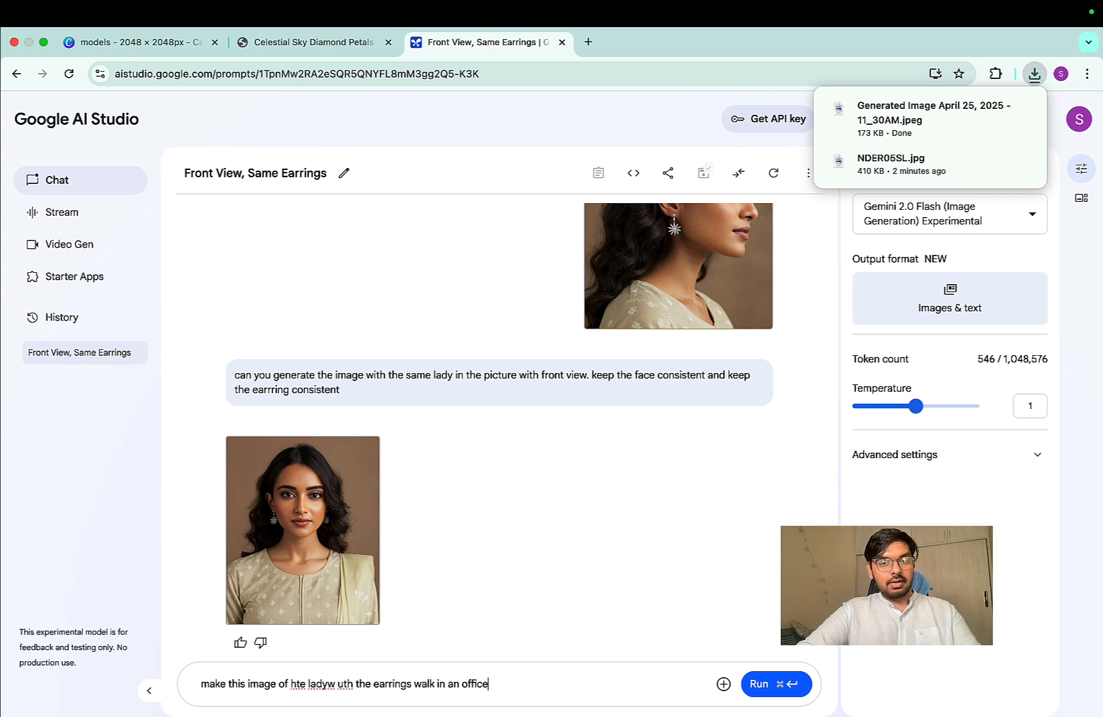
text(ba)
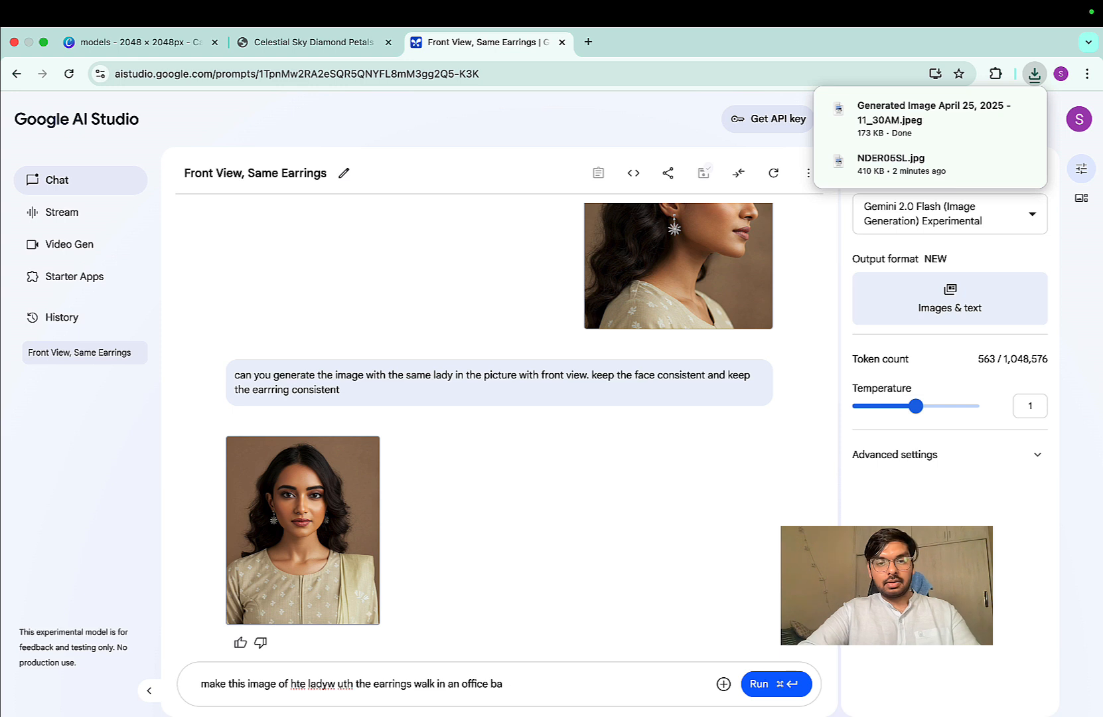
key(BackSpace)
key(BackSpace)
text(lobby)
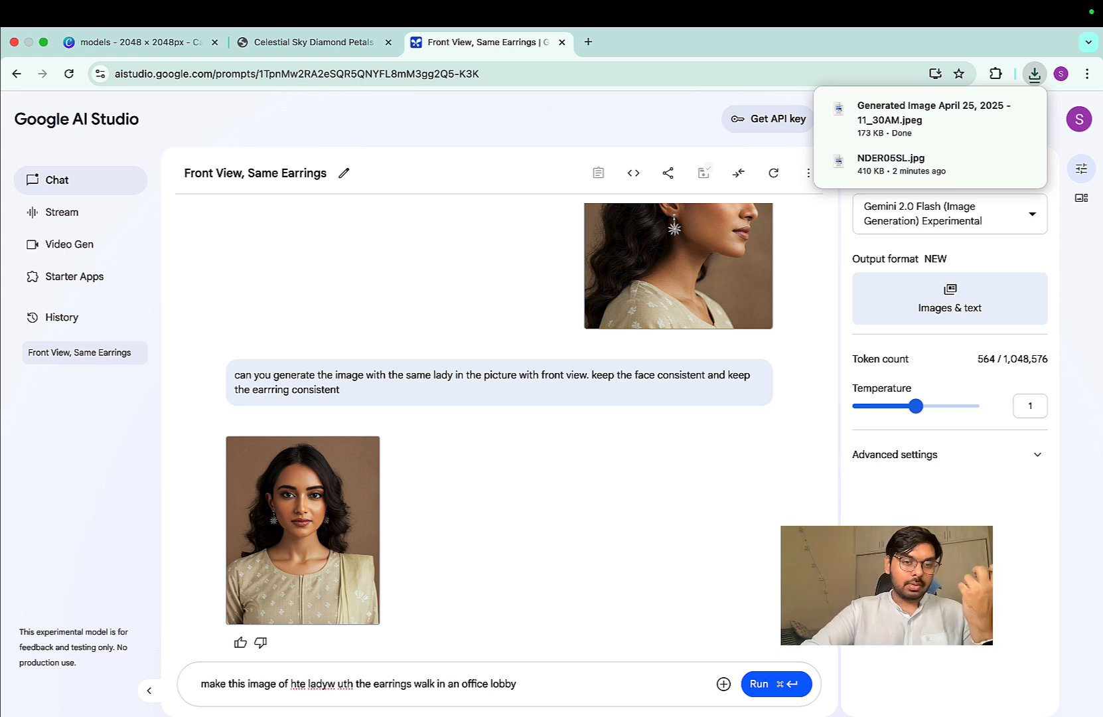
text(,)
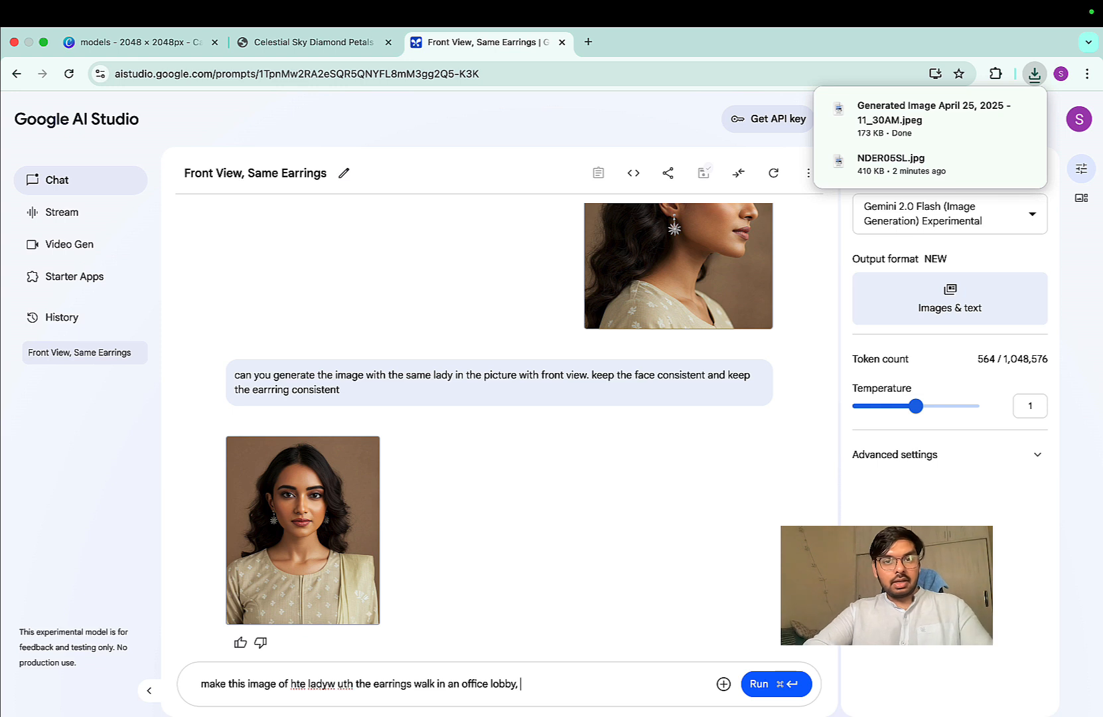
Step: Reuse "keep the face consistent and keep the earrring consistent" from the earlier prompt at the end of the follow-up prompt and run it
drag(591, 374, 558, 406)
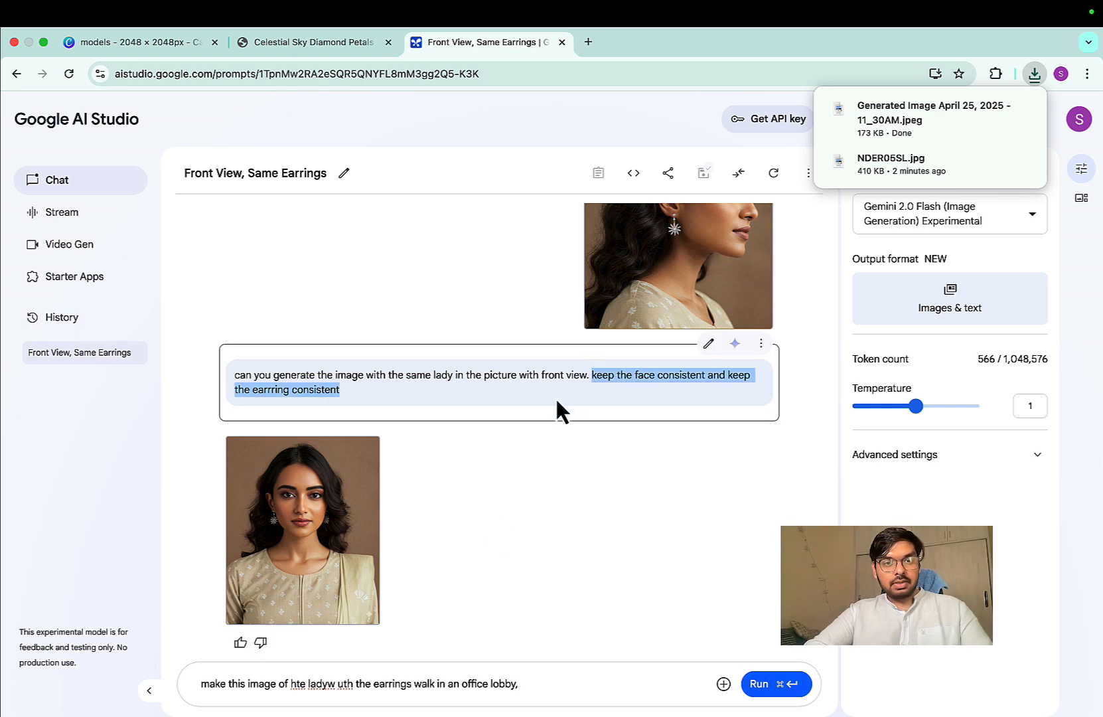
key(super+c)
click(550, 680)
key(super+v)
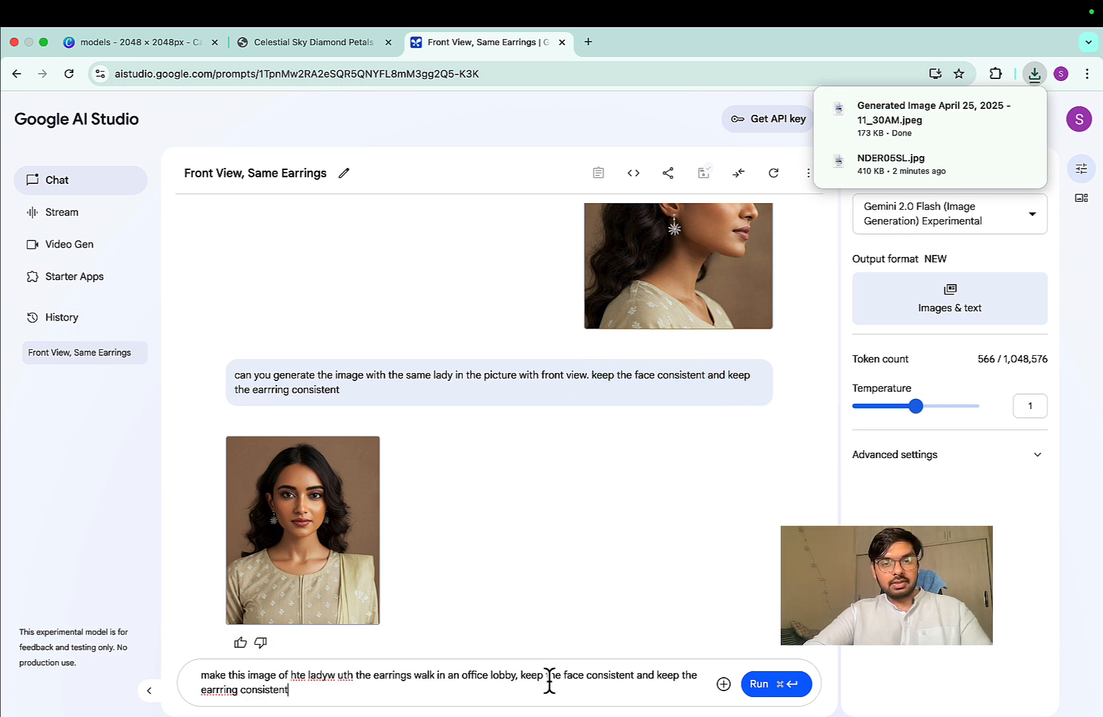
key(Return)
key(BackSpace)
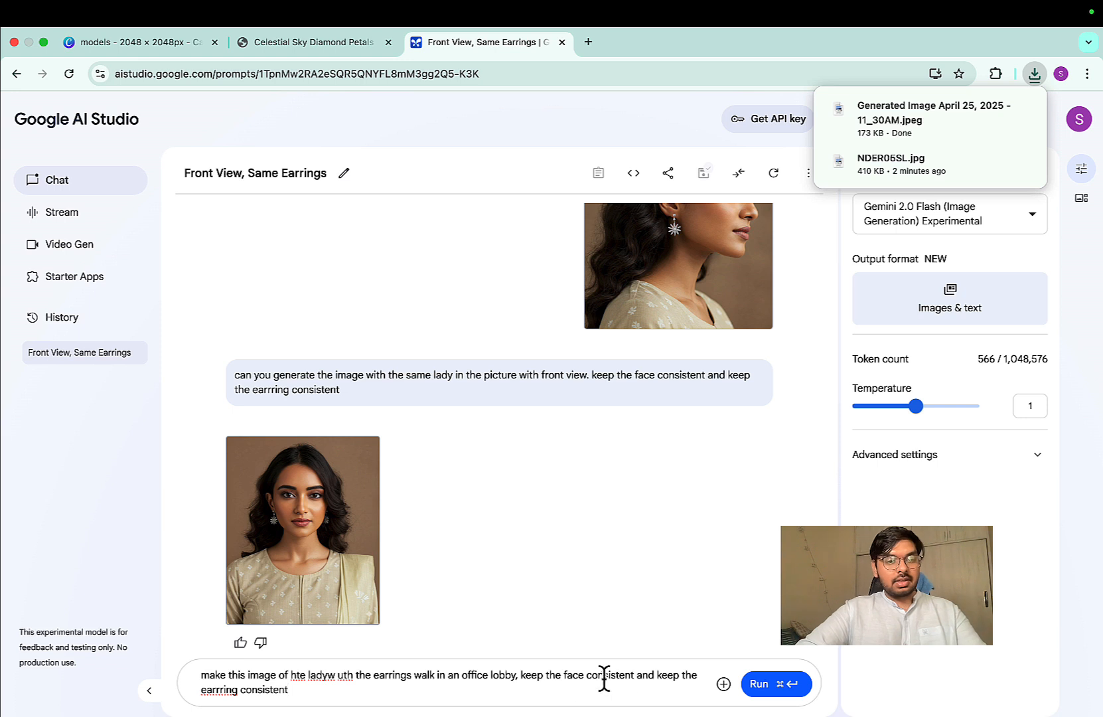
click(790, 693)
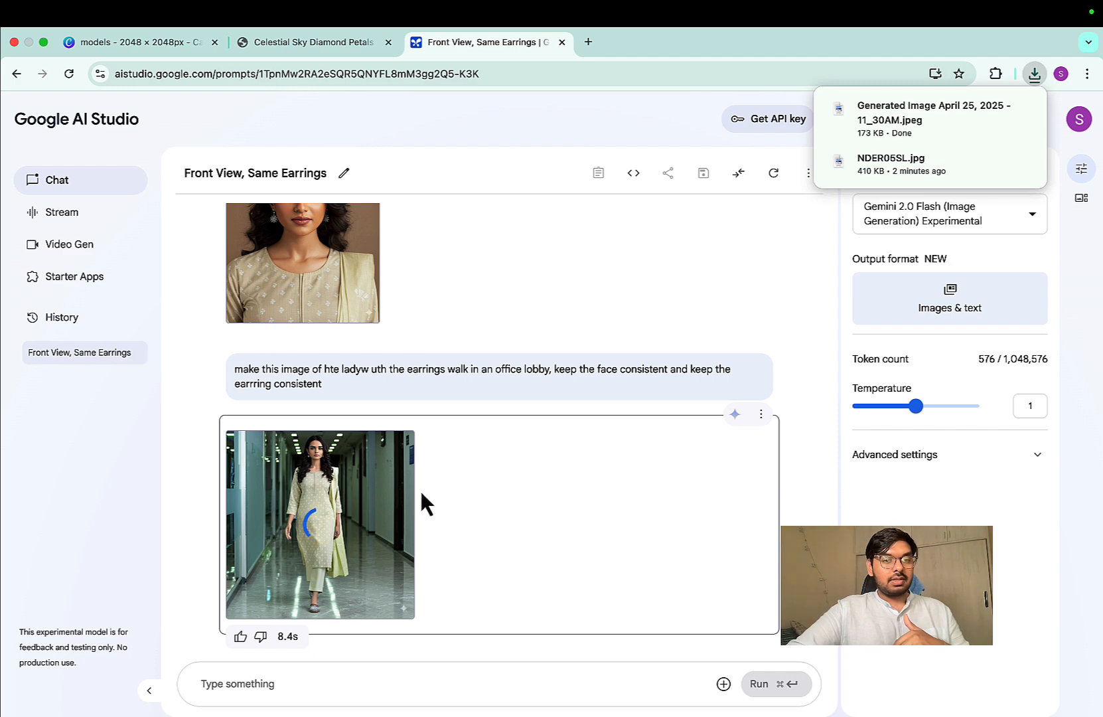
Step: Inspect the generated office-lobby image at full size and show the downloaded front-view image in its folder
click(335, 480)
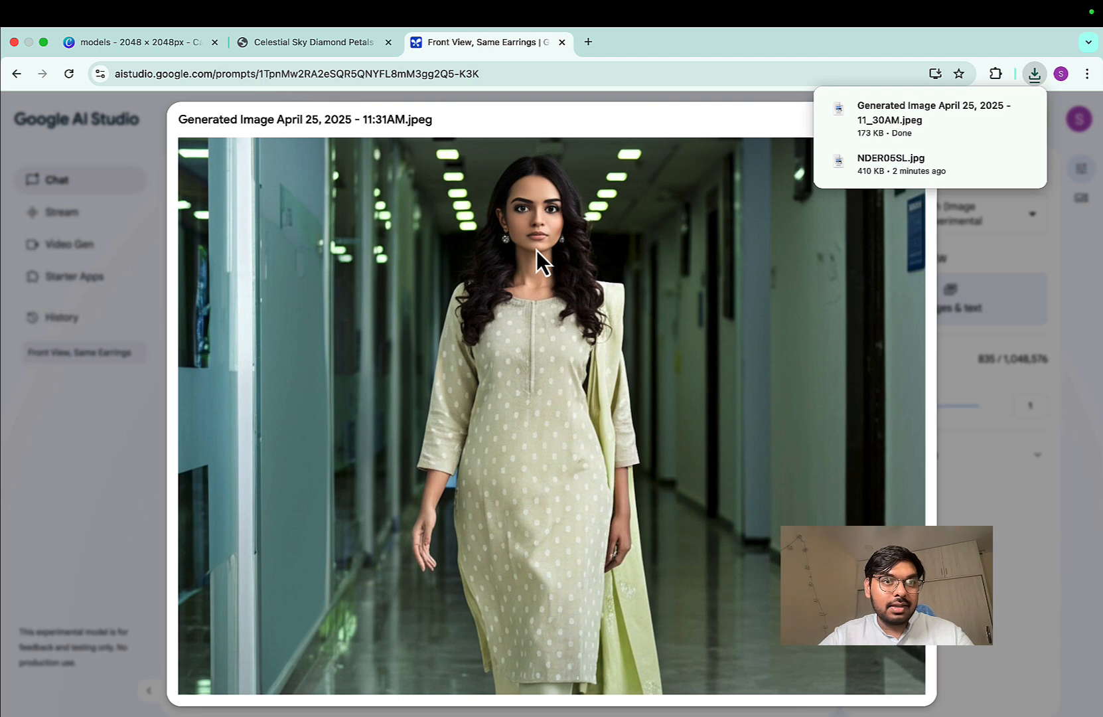
mouse_move(862, 113)
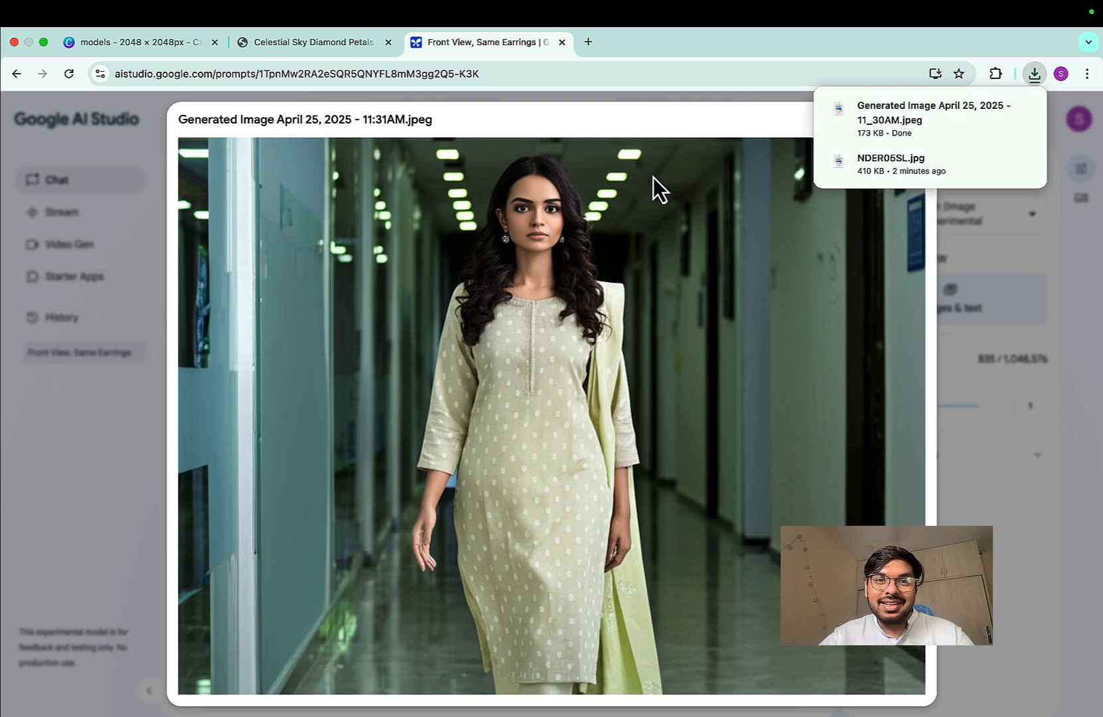
mouse_move(941, 166)
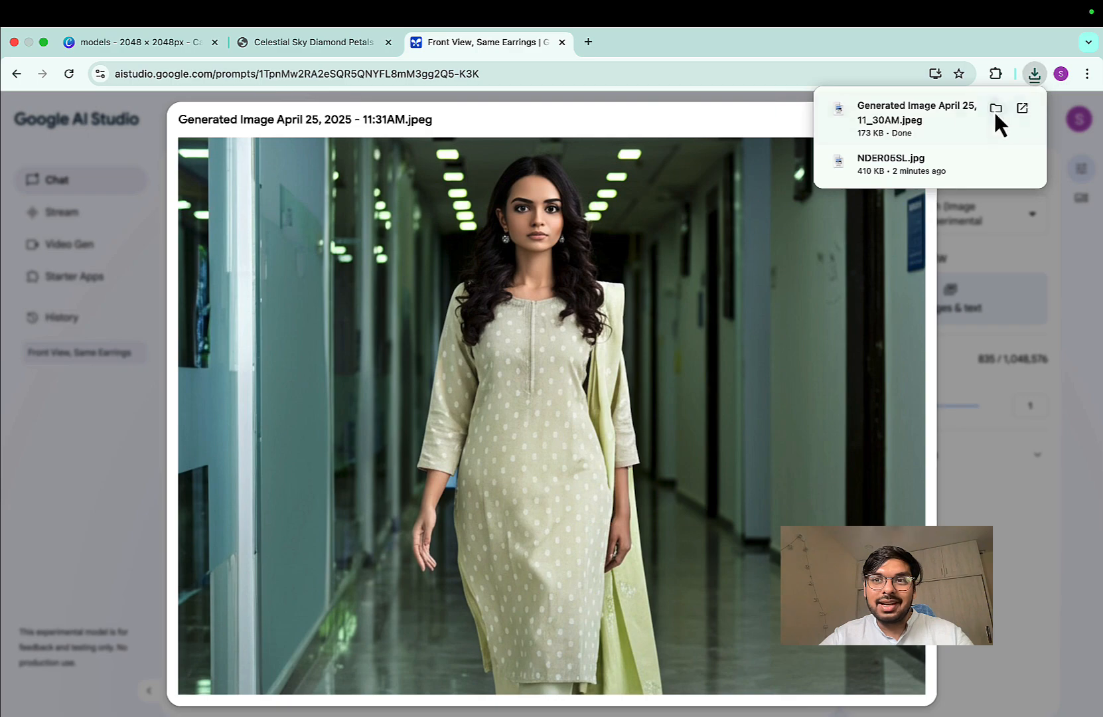
click(993, 109)
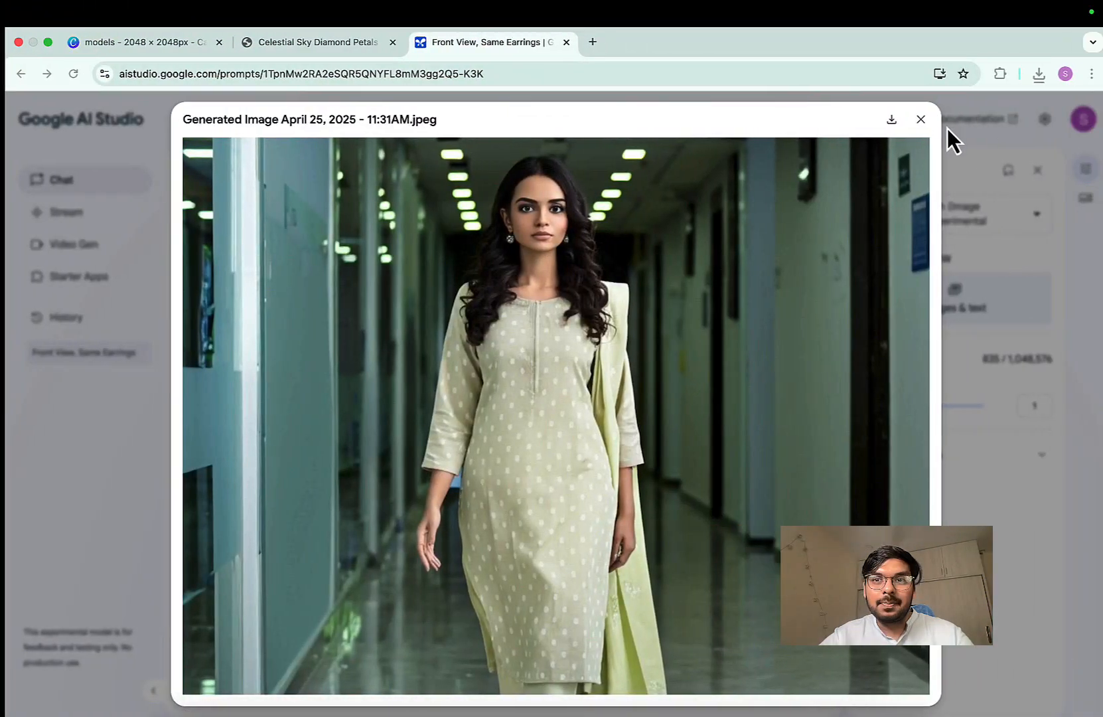
click(920, 121)
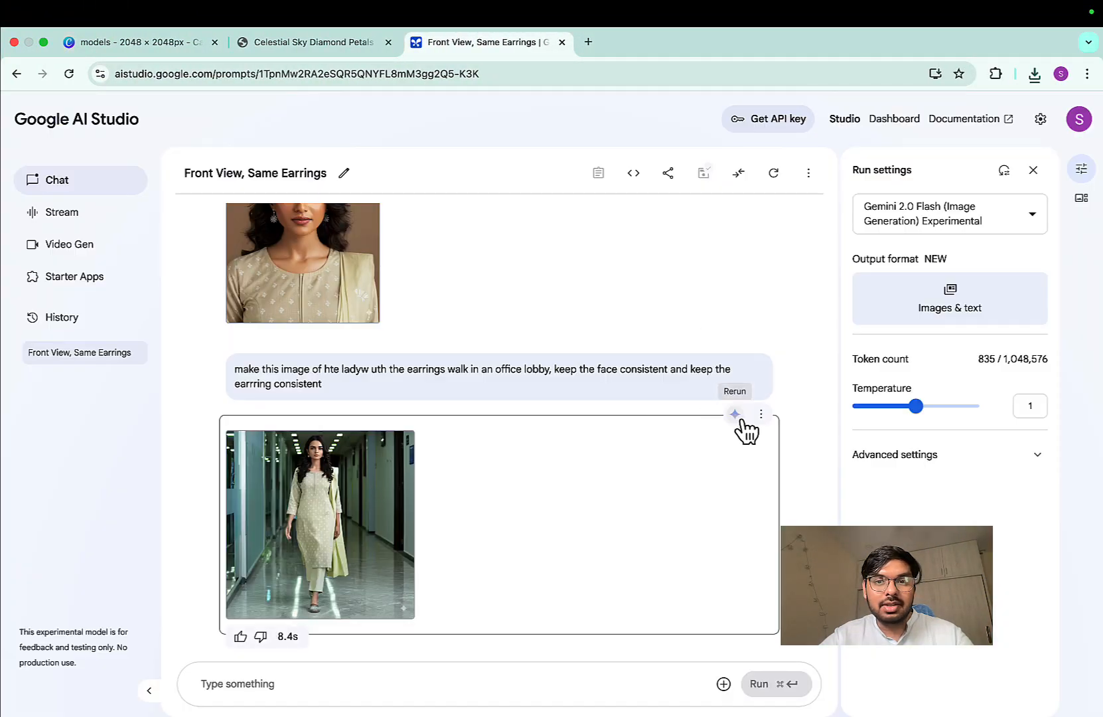
Step: Rerun the office-lobby prompt and check the newly generated image at full size
click(735, 337)
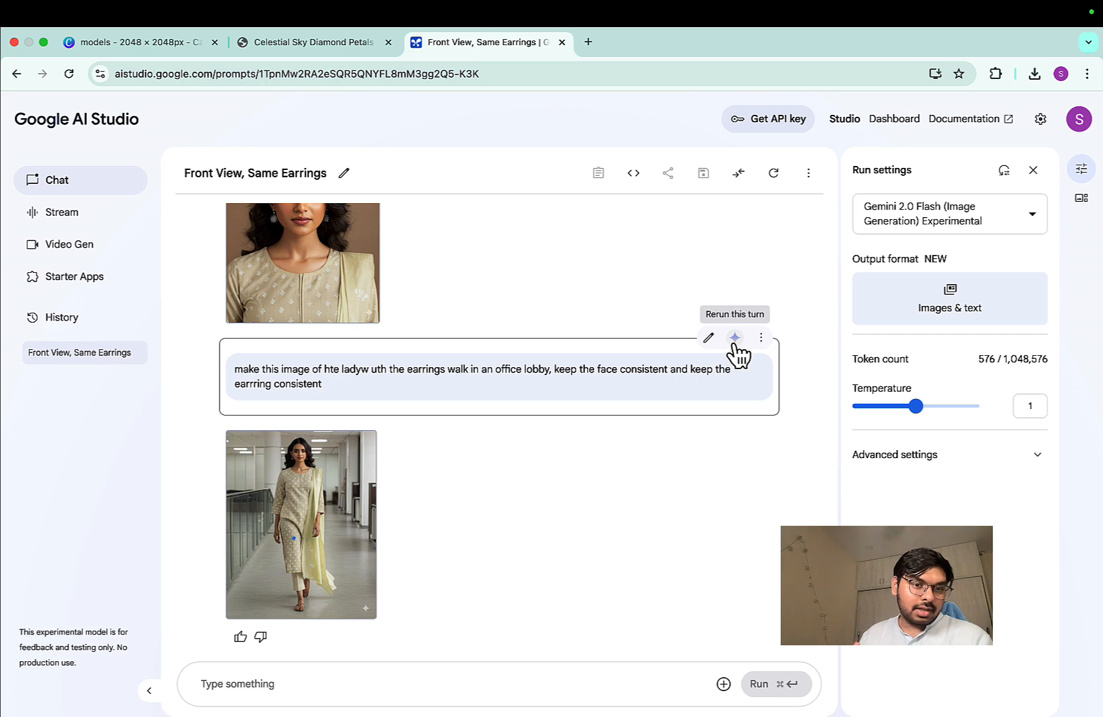
click(313, 485)
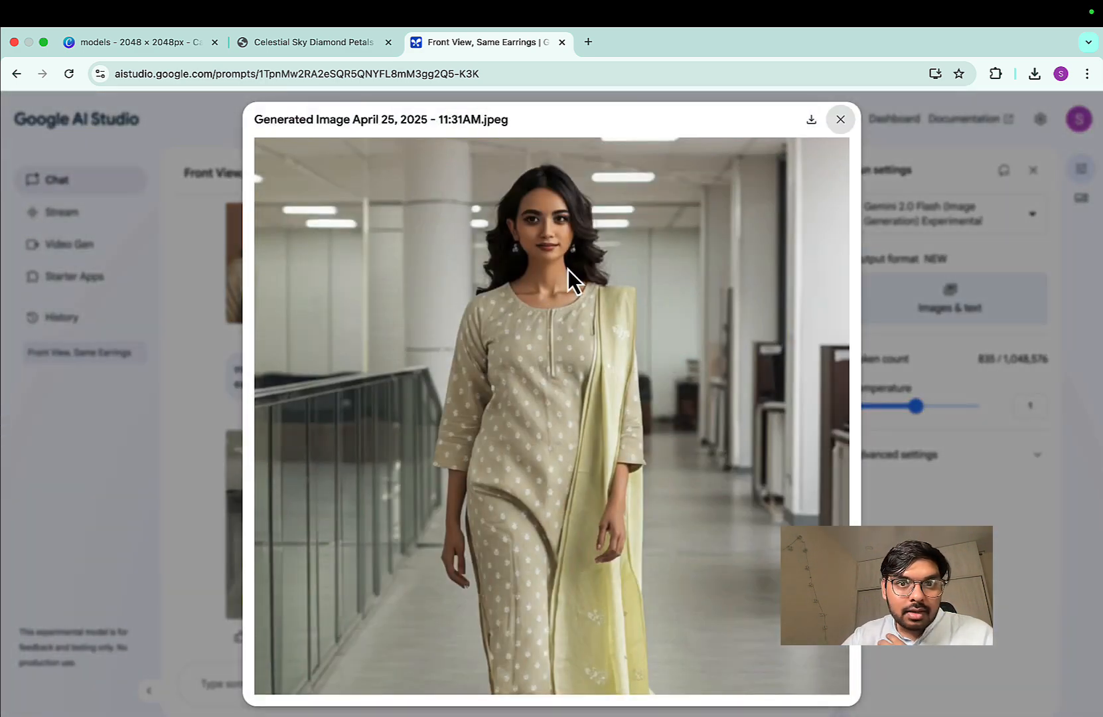
click(840, 119)
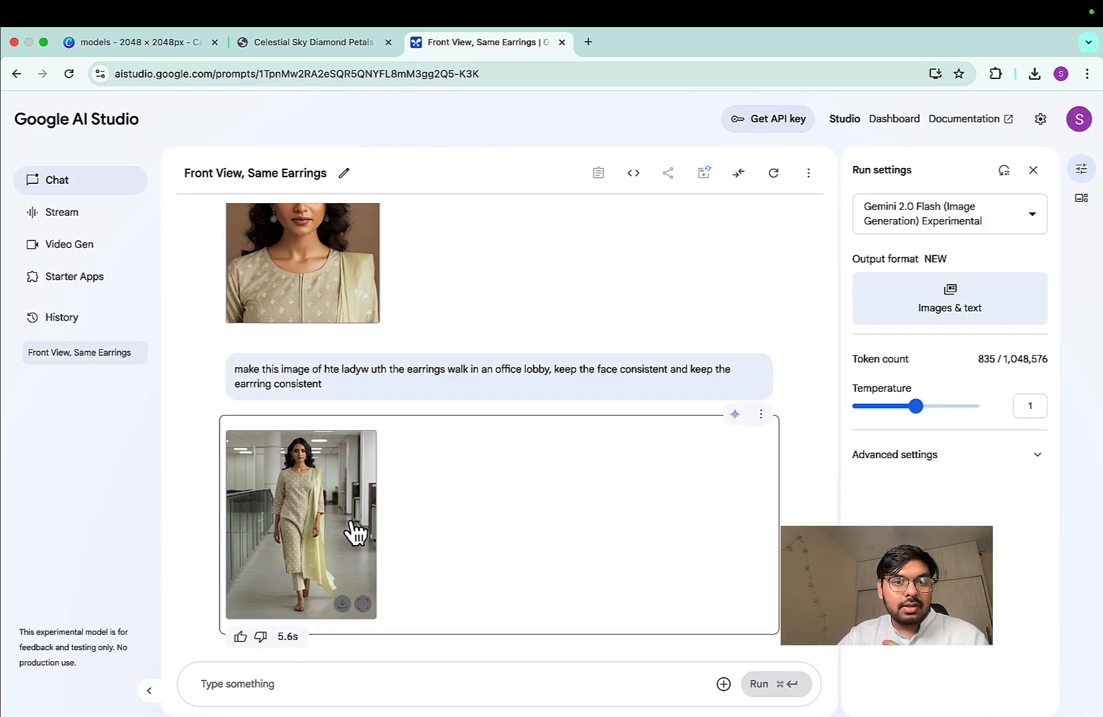
Step: Draft a follow-up prompt reading "close up on the earrings and the face,"
click(261, 683)
text(close up on th)
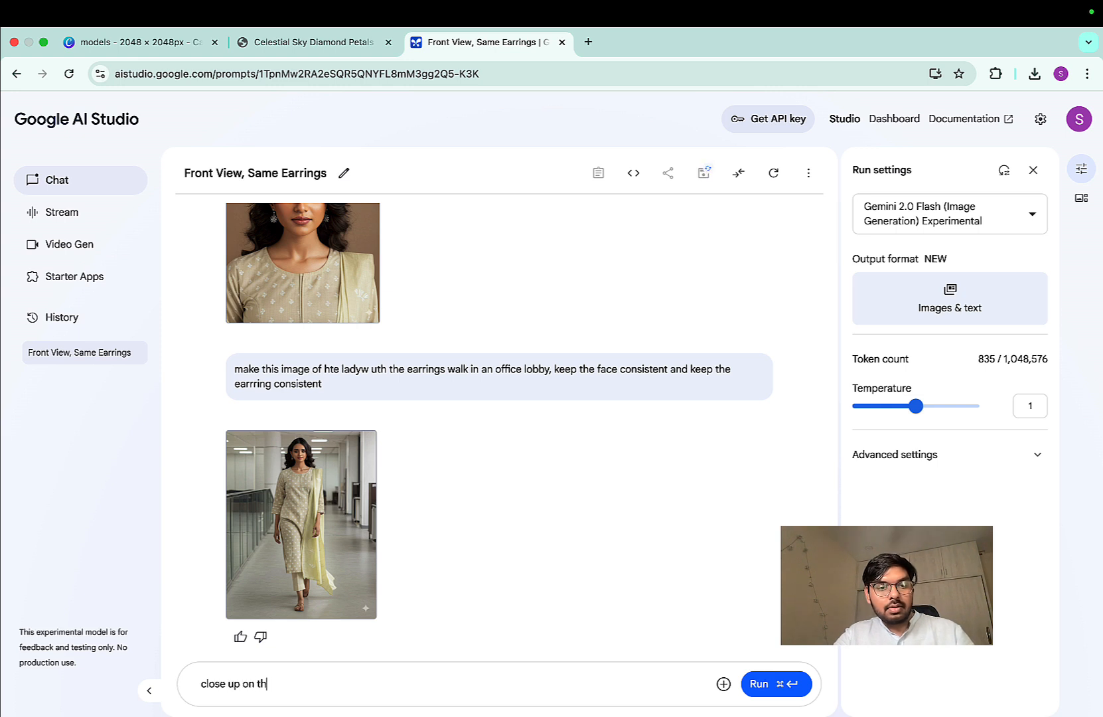
text(e fa)
key(BackSpace)
key(BackSpace)
key(BackSpace)
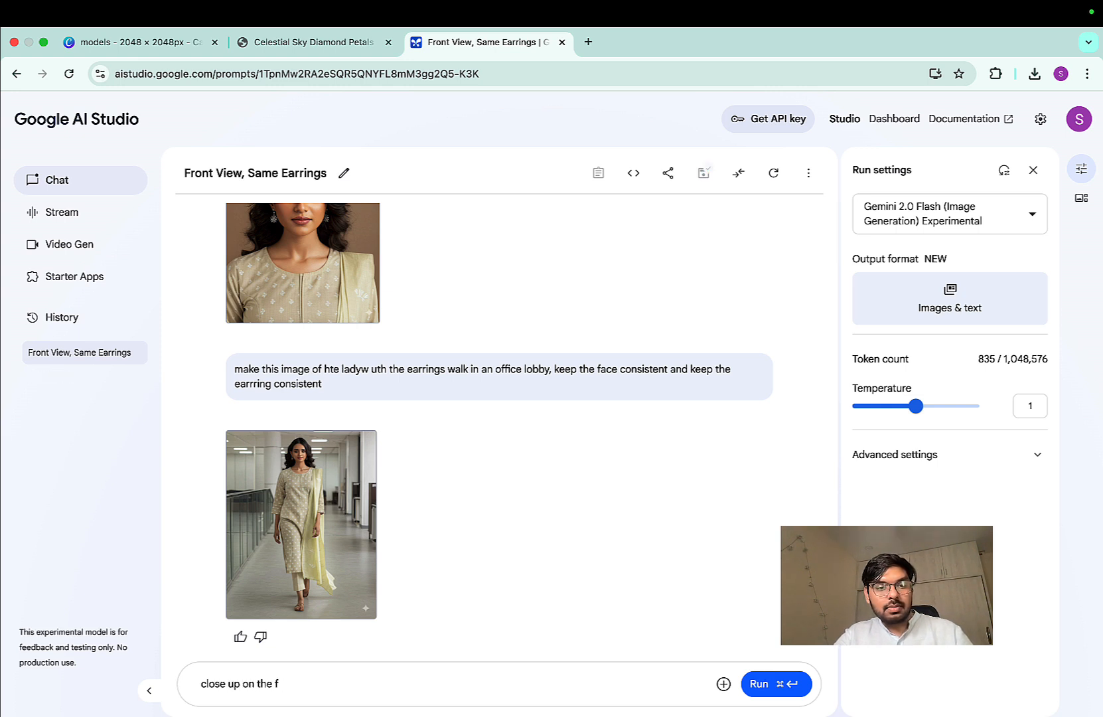
text(ea)
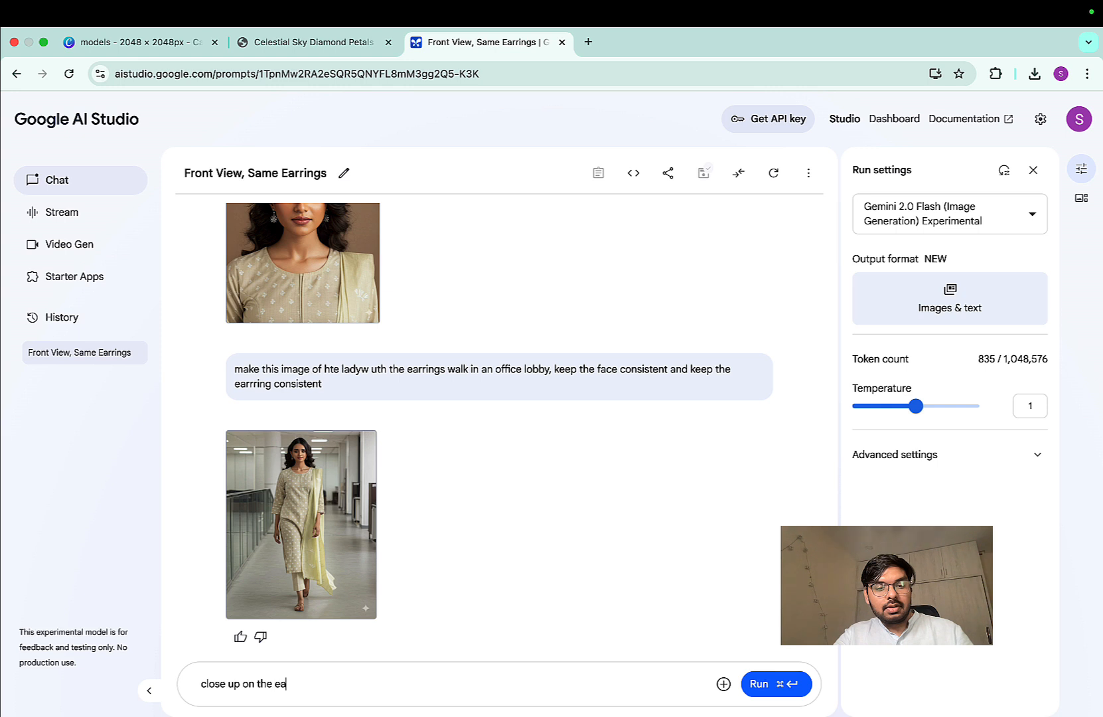
text(rrings and the face)
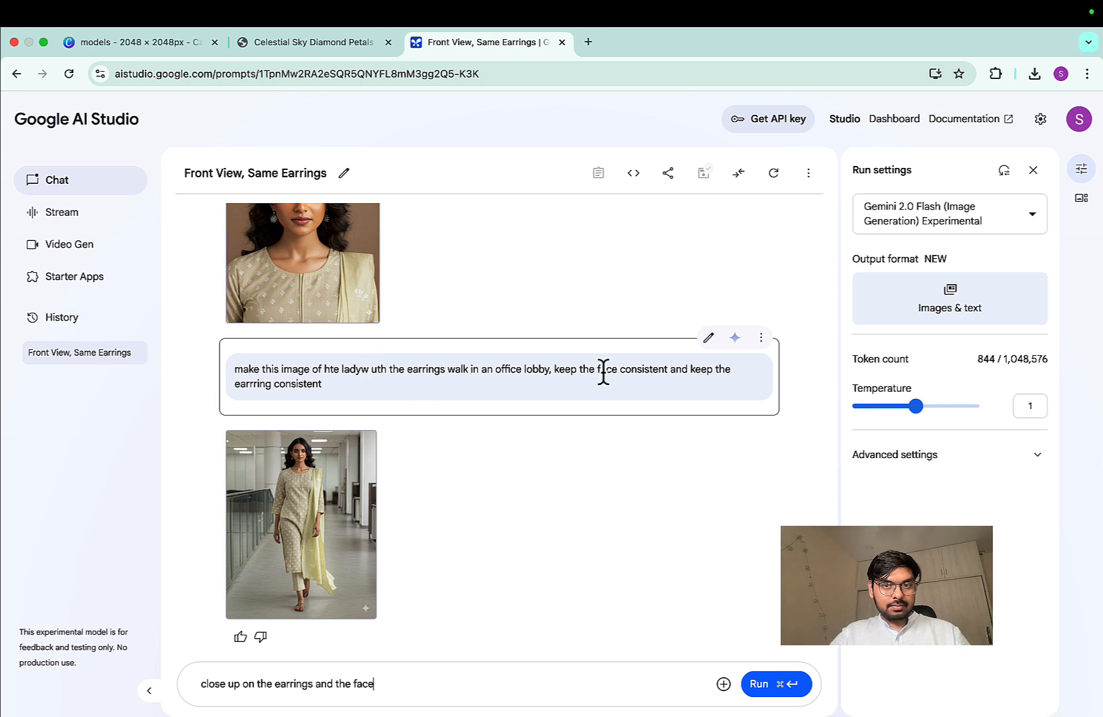
text(,)
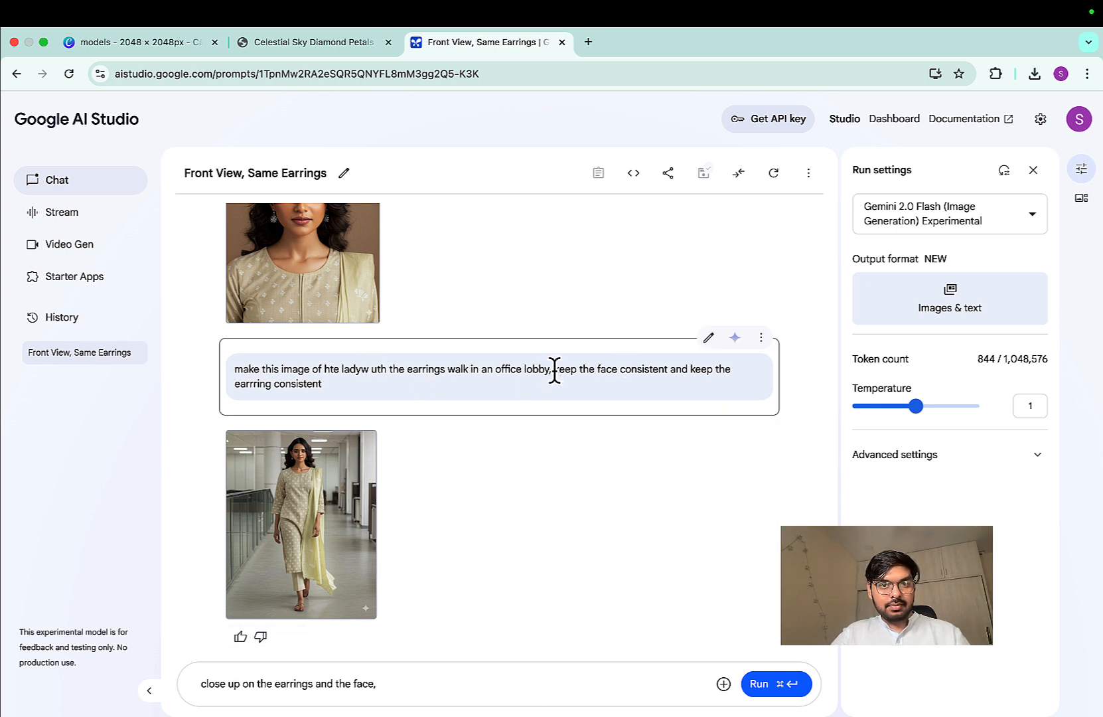
drag(554, 369, 545, 397)
click(408, 685)
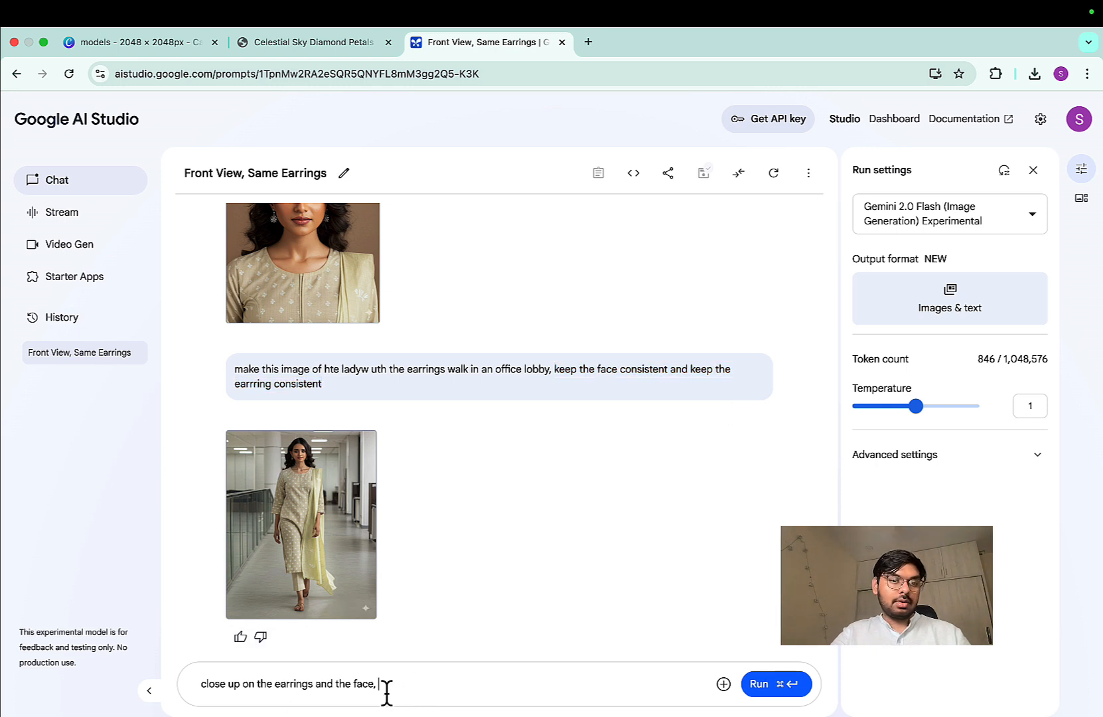
triple_click(386, 679)
click(391, 372)
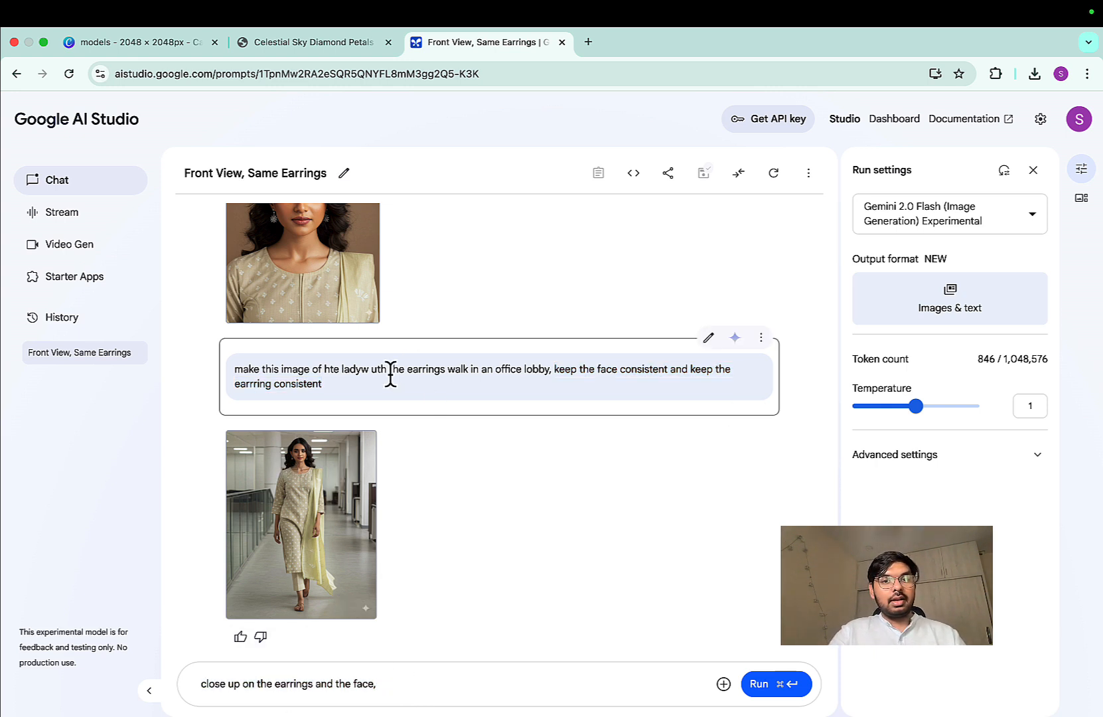
Step: Correct the opening of the existing office-lobby prompt to read "make this image of the lady with the earrings walk"
click(709, 339)
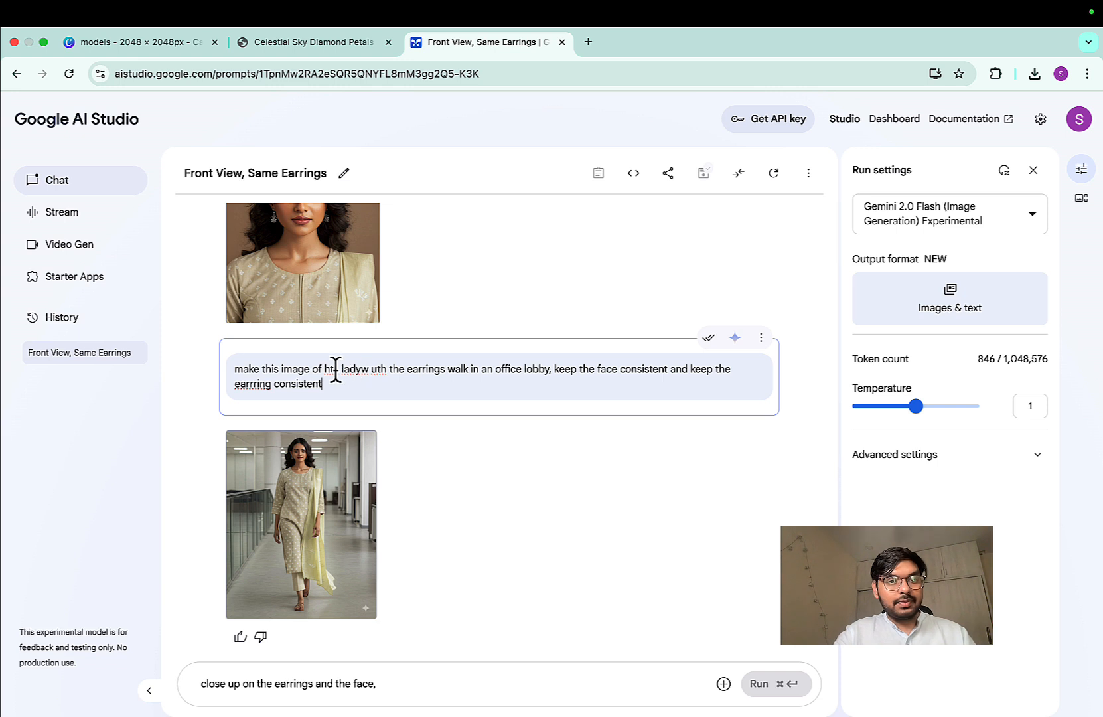
key(BackSpace)
key(BackSpace)
key(BackSpace)
text(the)
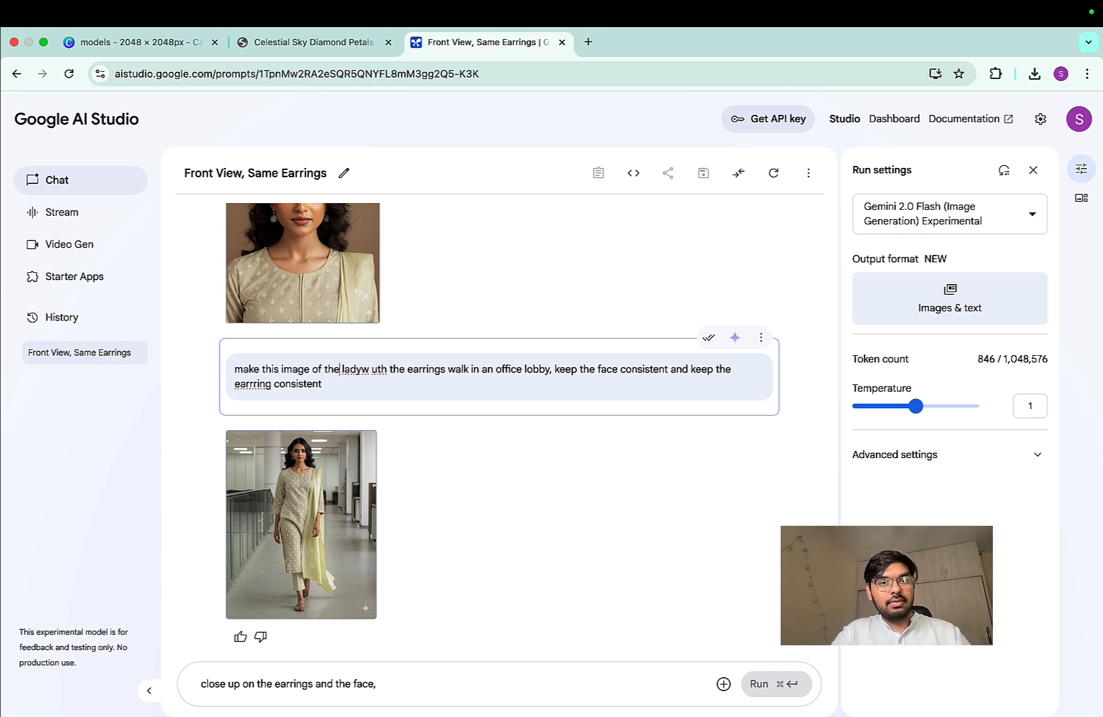
key(BackSpace)
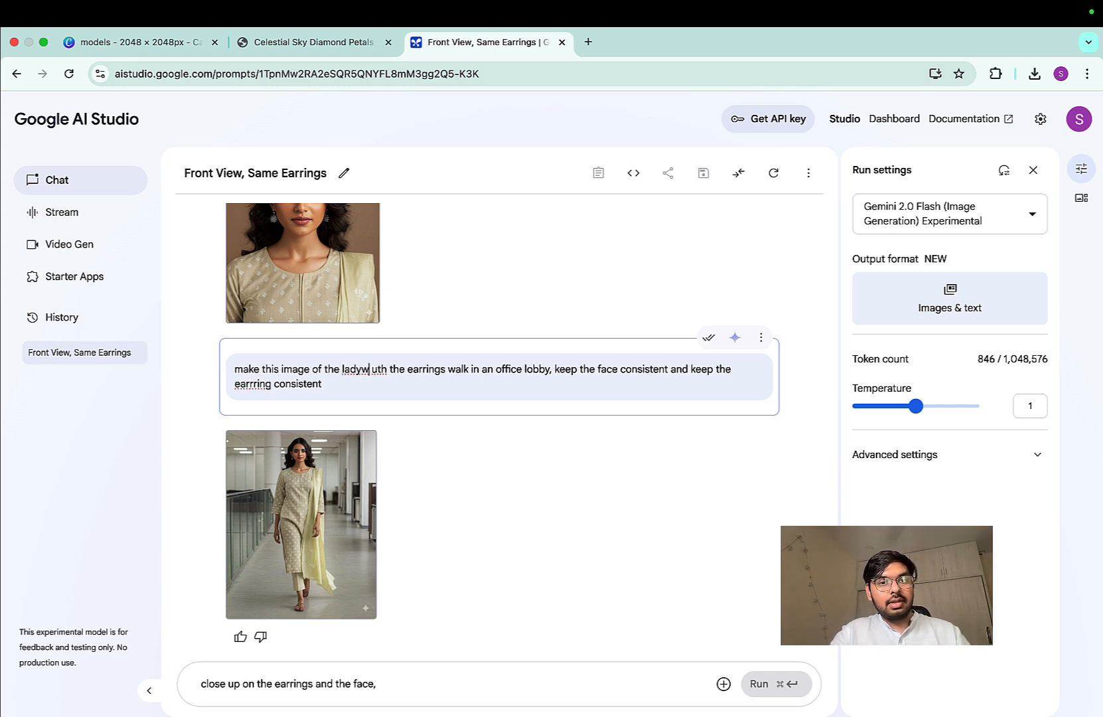
key(BackSpace)
key(BackSpace)
key(BackSpace)
text(wi)
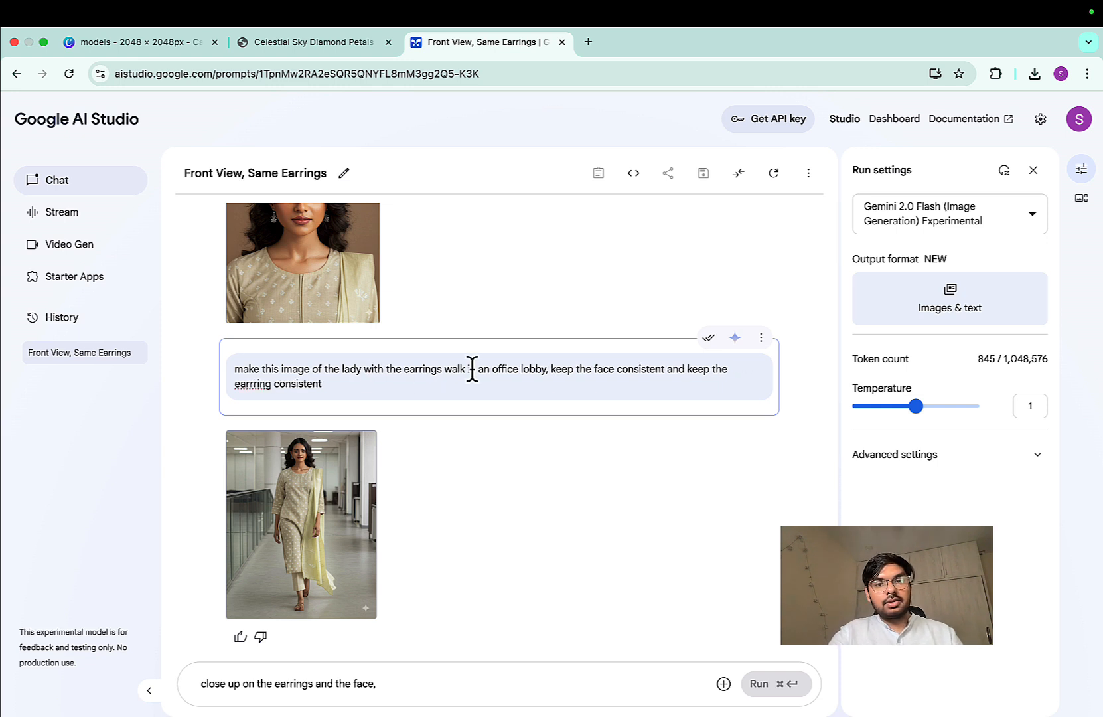
Step: Append "focus on the face." to the office-lobby prompt and clear the unsent follow-up draft
click(535, 388)
text(. focus on the da)
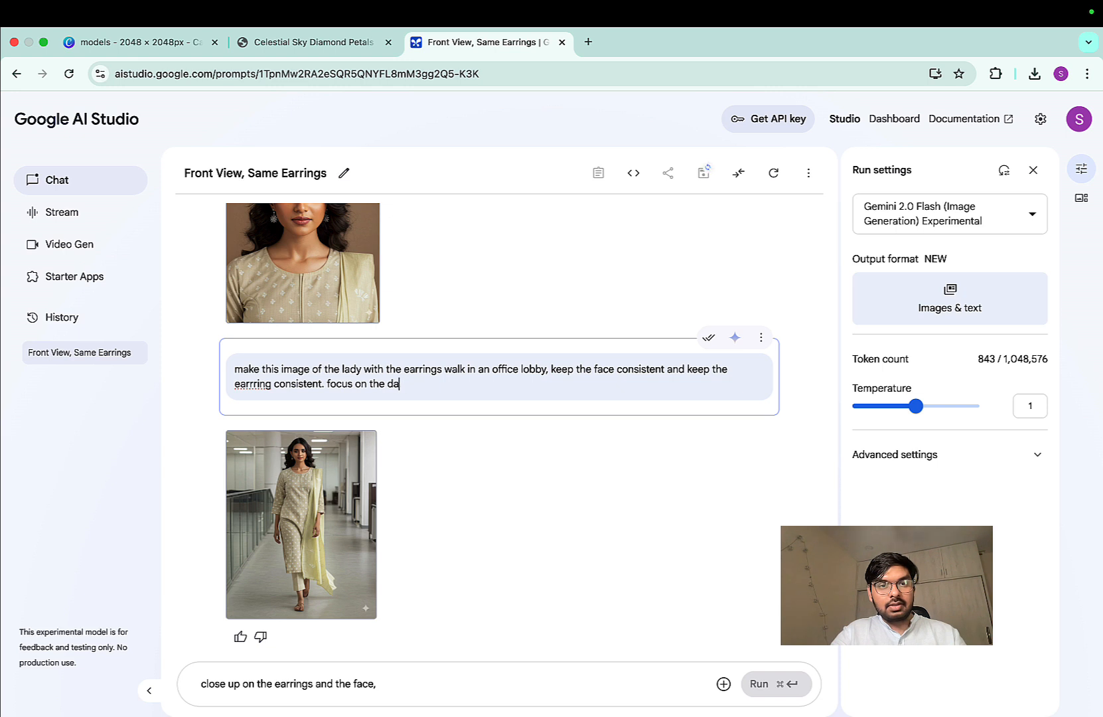
key(BackSpace)
key(BackSpace)
text(face.)
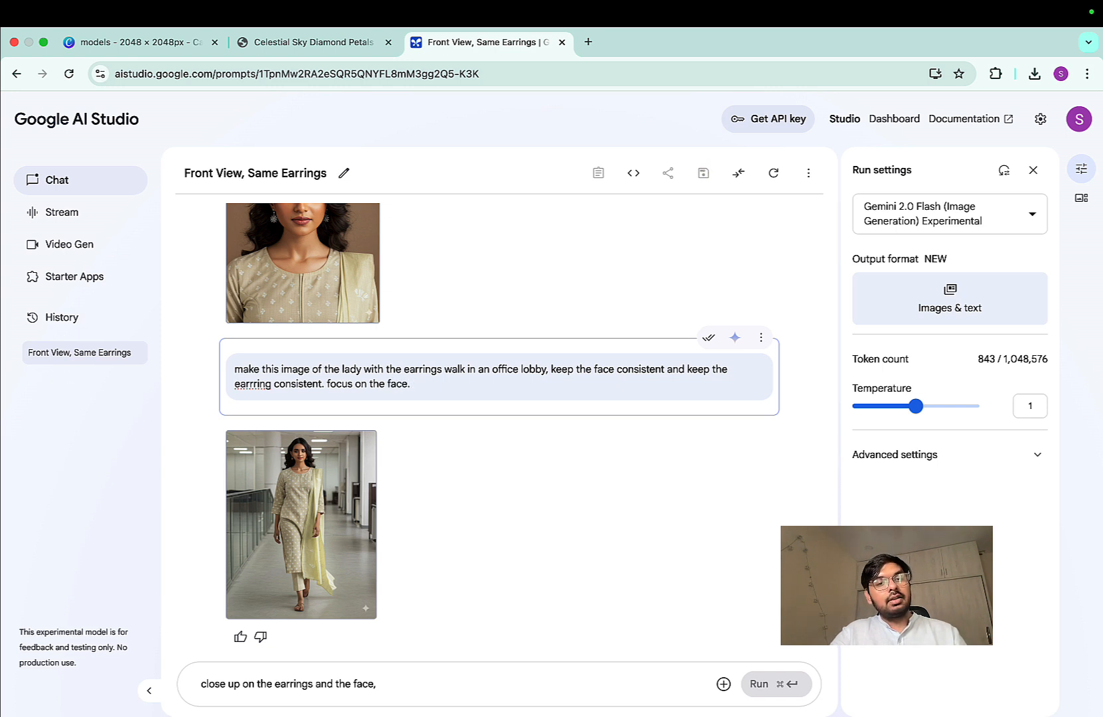
triple_click(337, 687)
key(BackSpace)
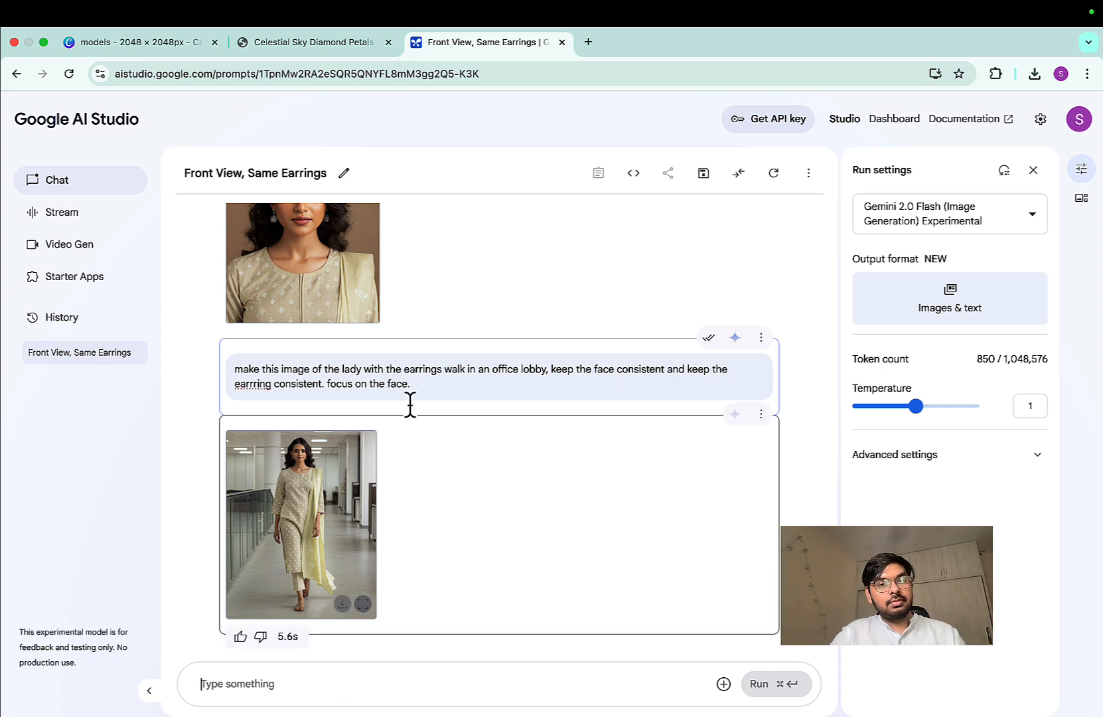
Step: Try extending the office-lobby prompt with "give me" wording, and remove it together with "focus on the face."
text(give)
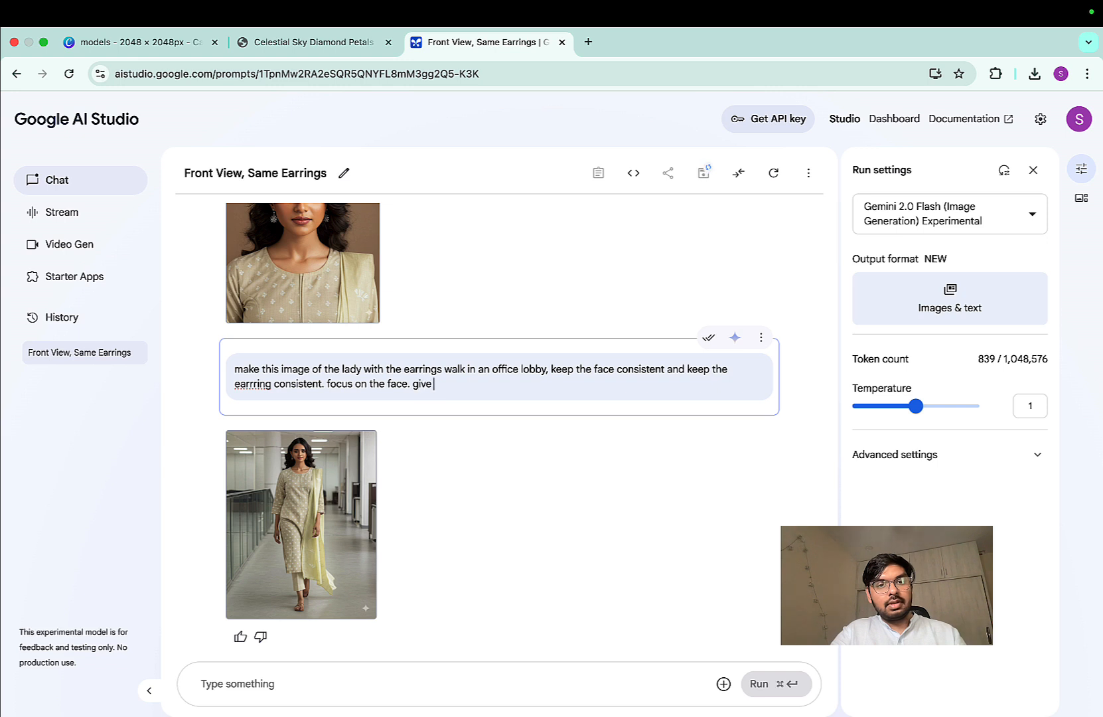
text( me mul)
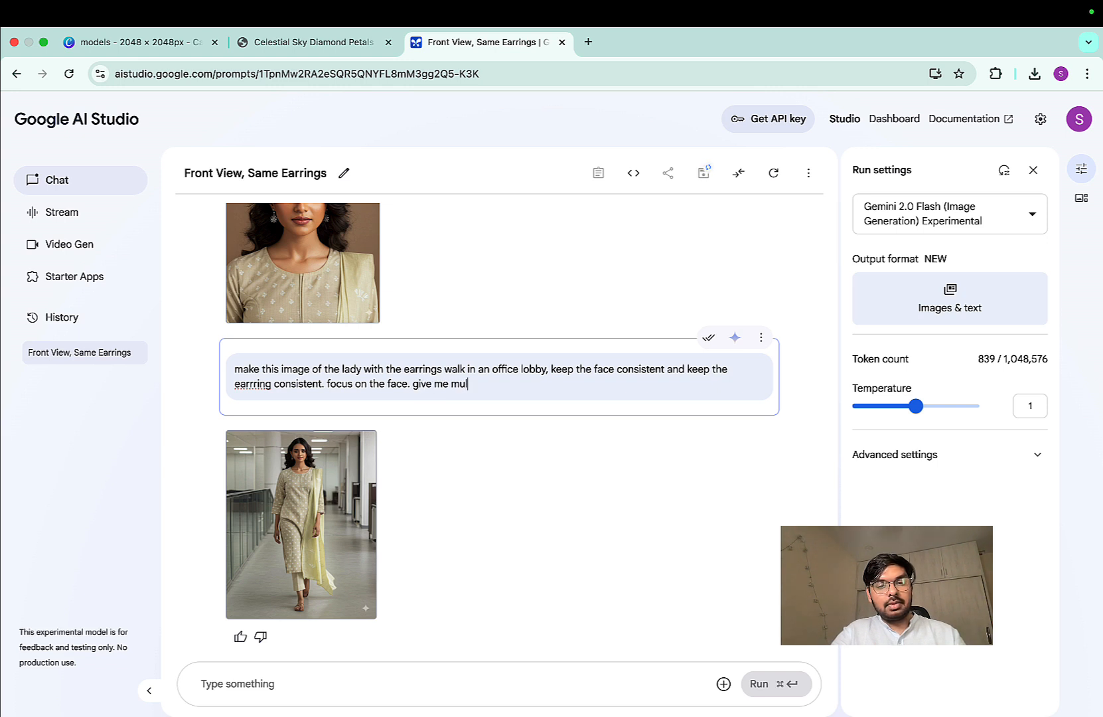
text(tip)
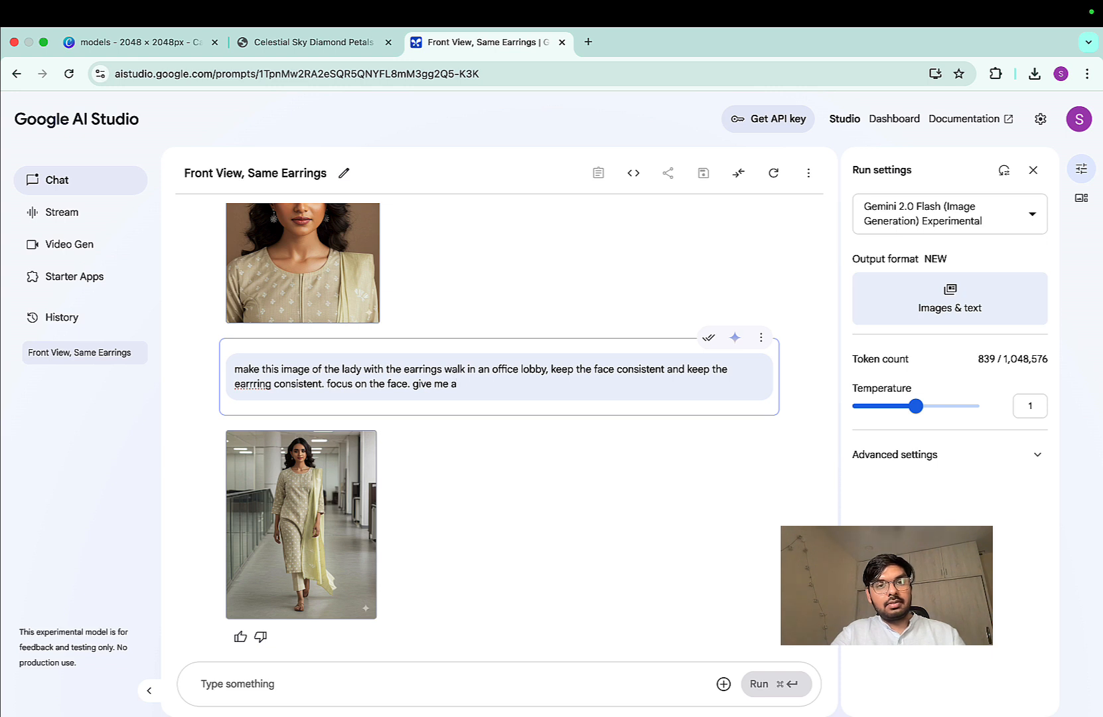
key(BackSpace)
key(BackSpace)
key(BackSpace)
key(BackSpace)
key(BackSpace)
key(BackSpace)
key(BackSpace)
key(BackSpace)
key(BackSpace)
key(BackSpace)
key(BackSpace)
key(BackSpace)
key(BackSpace)
key(BackSpace)
key(BackSpace)
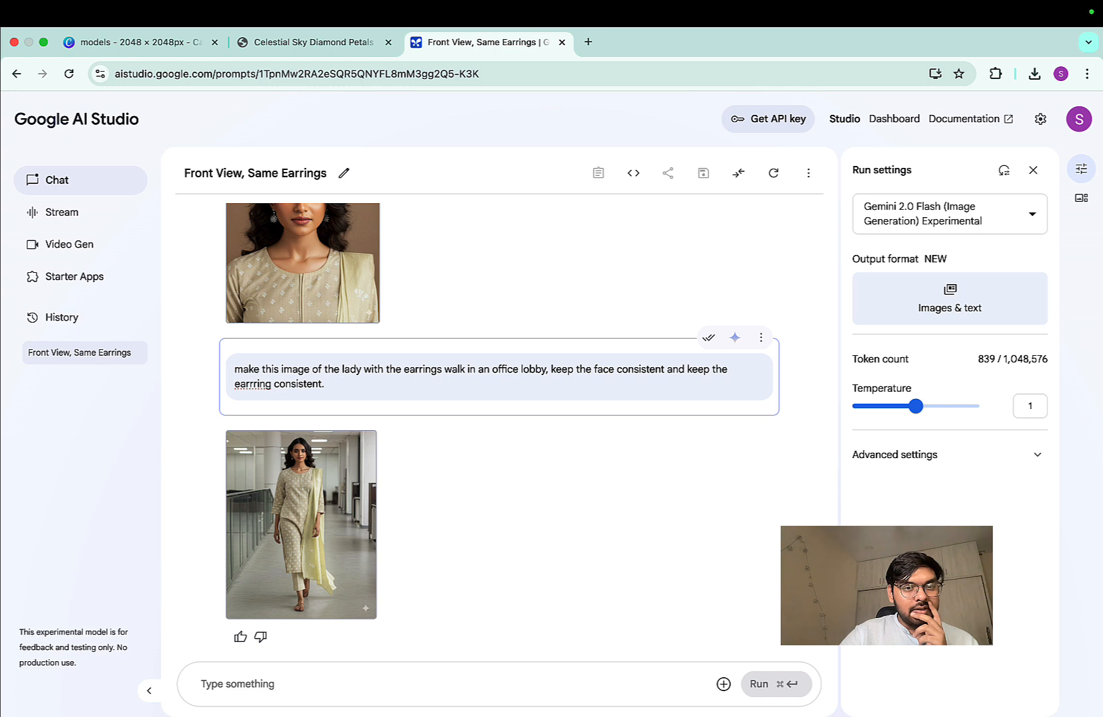
Step: Finish editing and rerun the corrected office-lobby prompt, and inspect the model's face and earrings in the generated image at full size
click(708, 338)
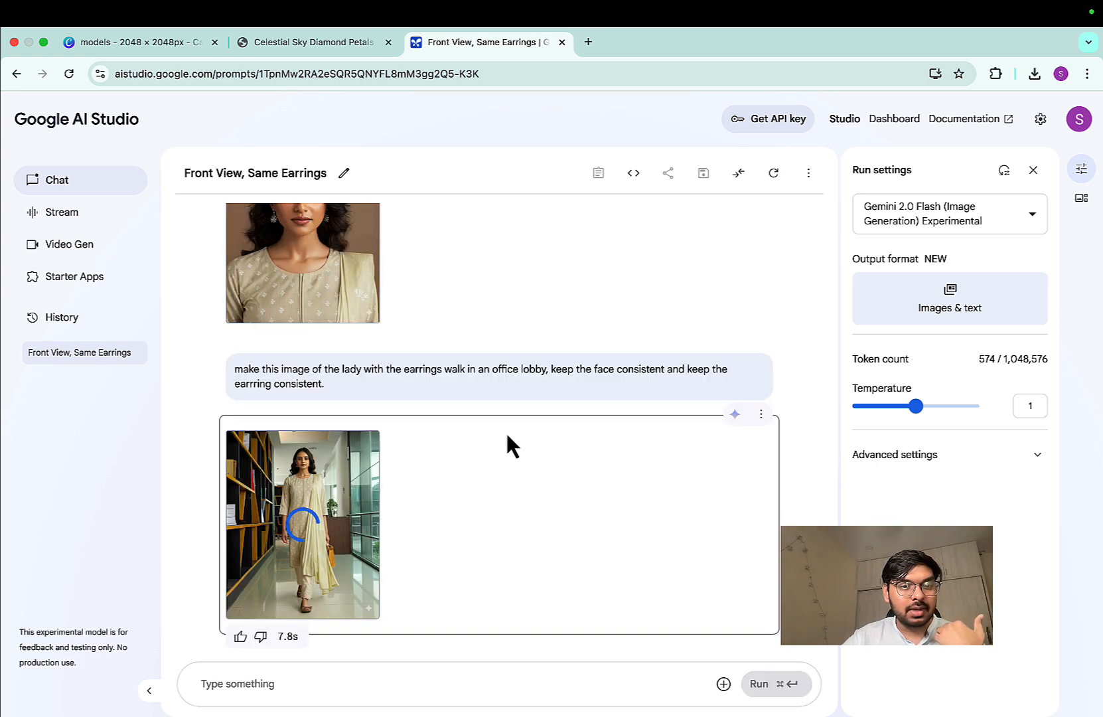
click(334, 492)
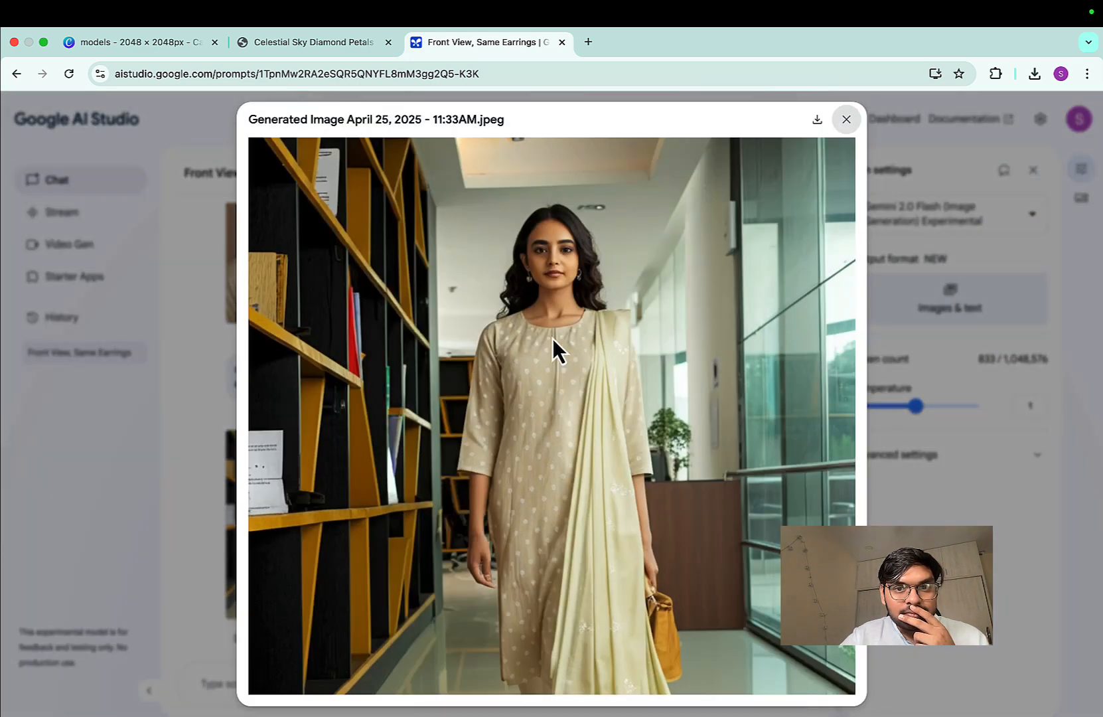
click(846, 122)
click(304, 545)
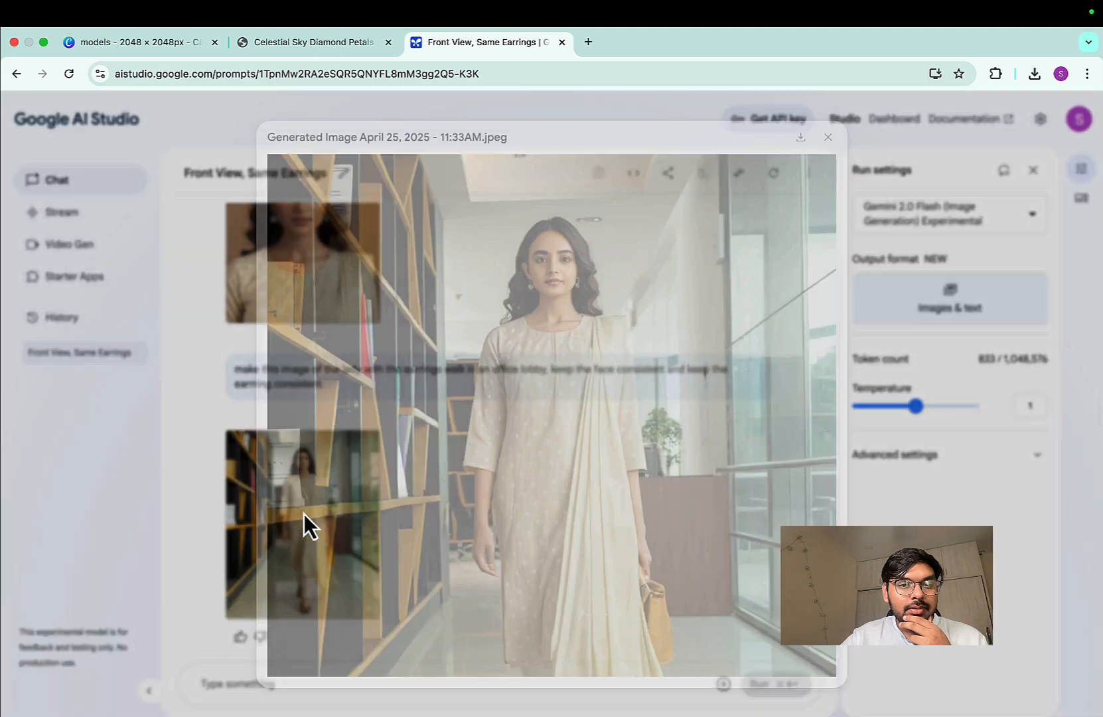
scroll(533, 277, up, 5)
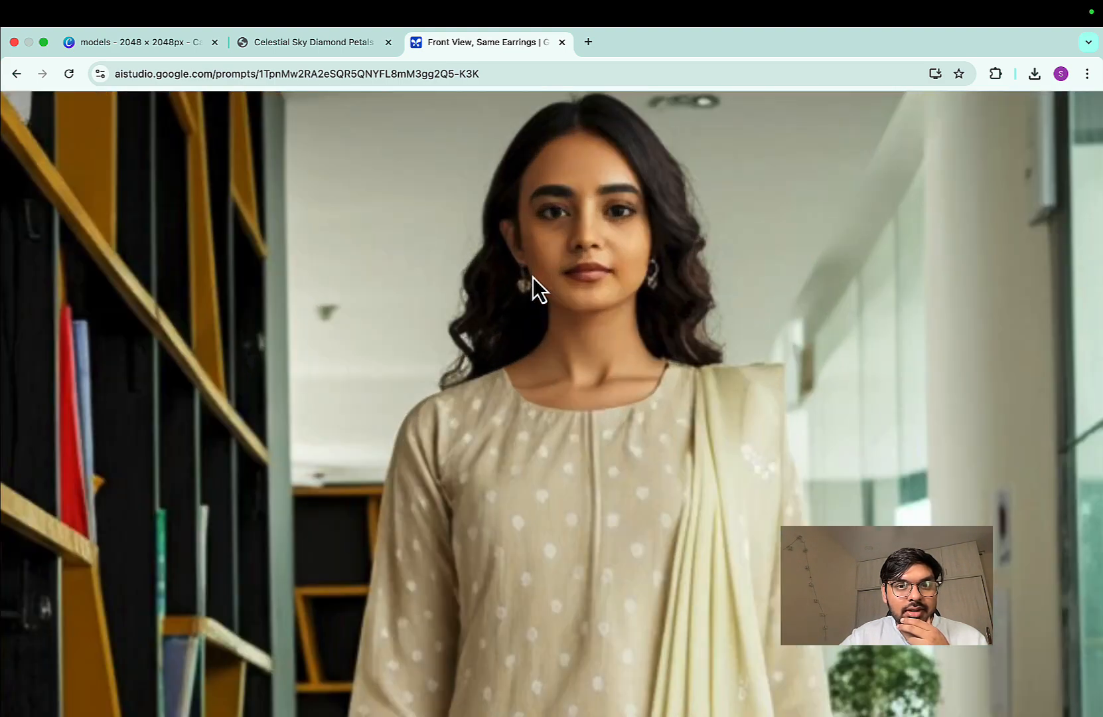
scroll(532, 277, down, 5)
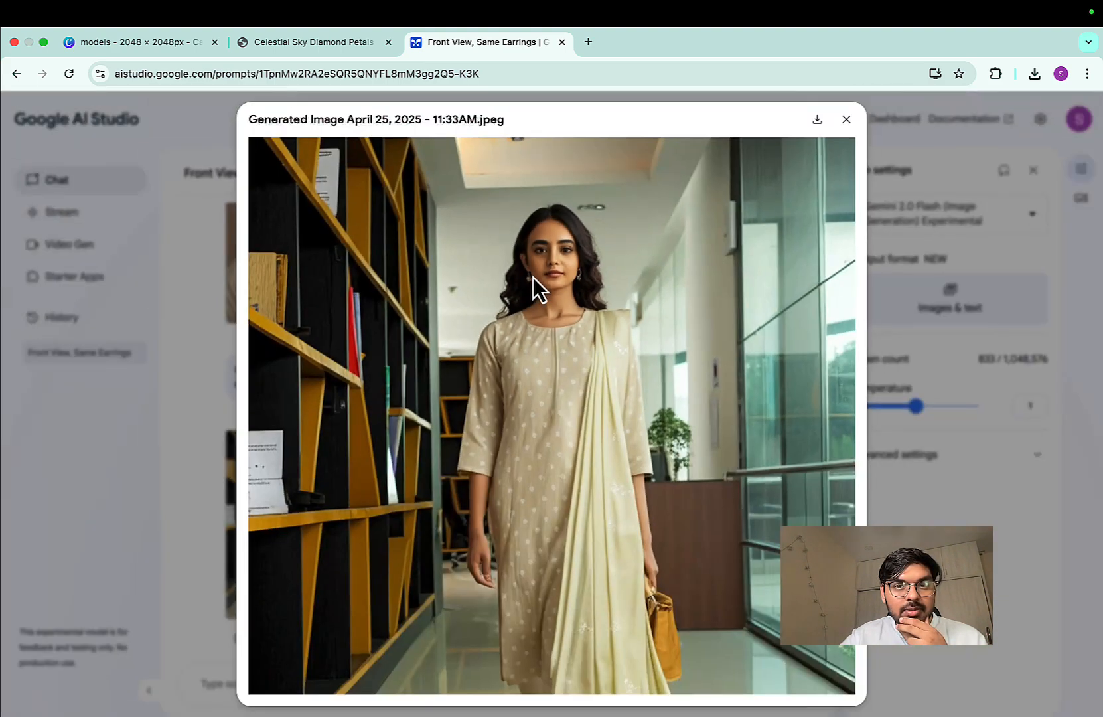
click(846, 121)
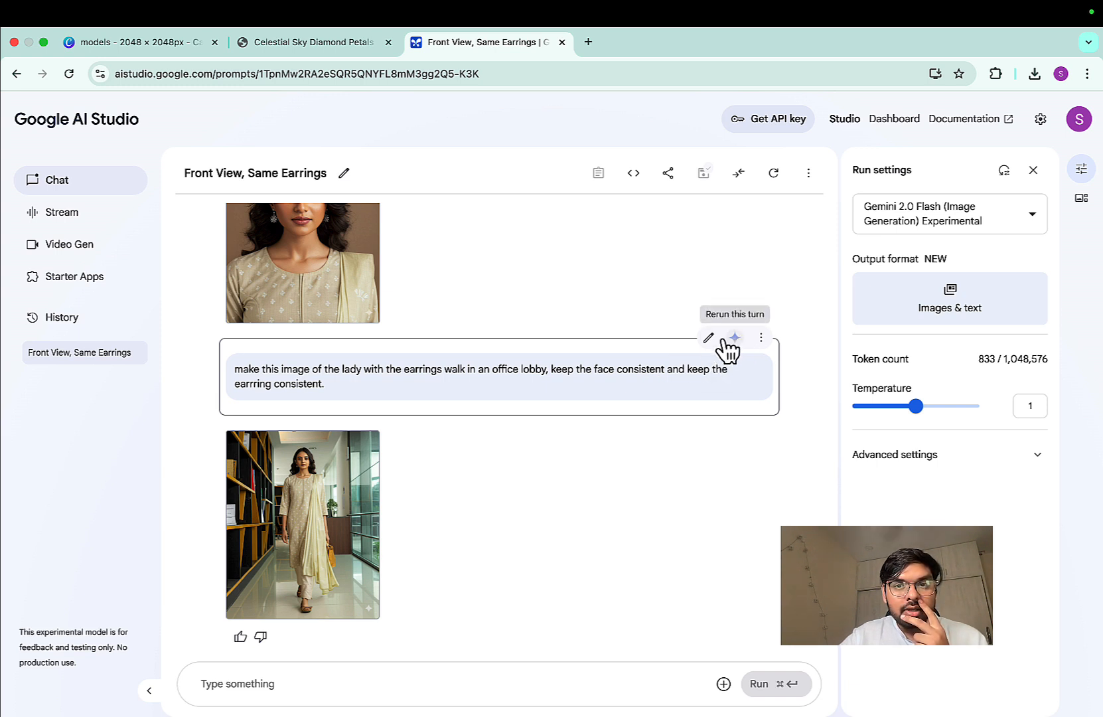
Step: Shorten the prompt to "make this image of the lady with the earrings in an office, keep the face consistent. focus on the face" and rerun it
click(709, 338)
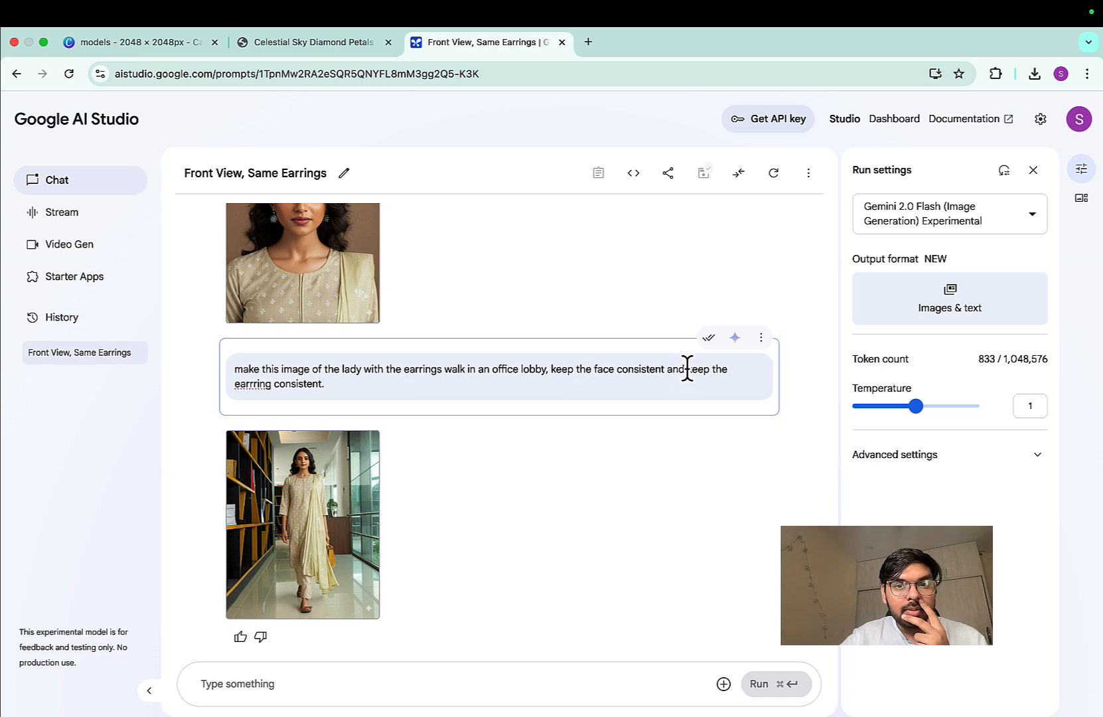
drag(687, 369, 684, 383)
key(BackSpace)
key(BackSpace)
key(BackSpace)
key(BackSpace)
key(BackSpace)
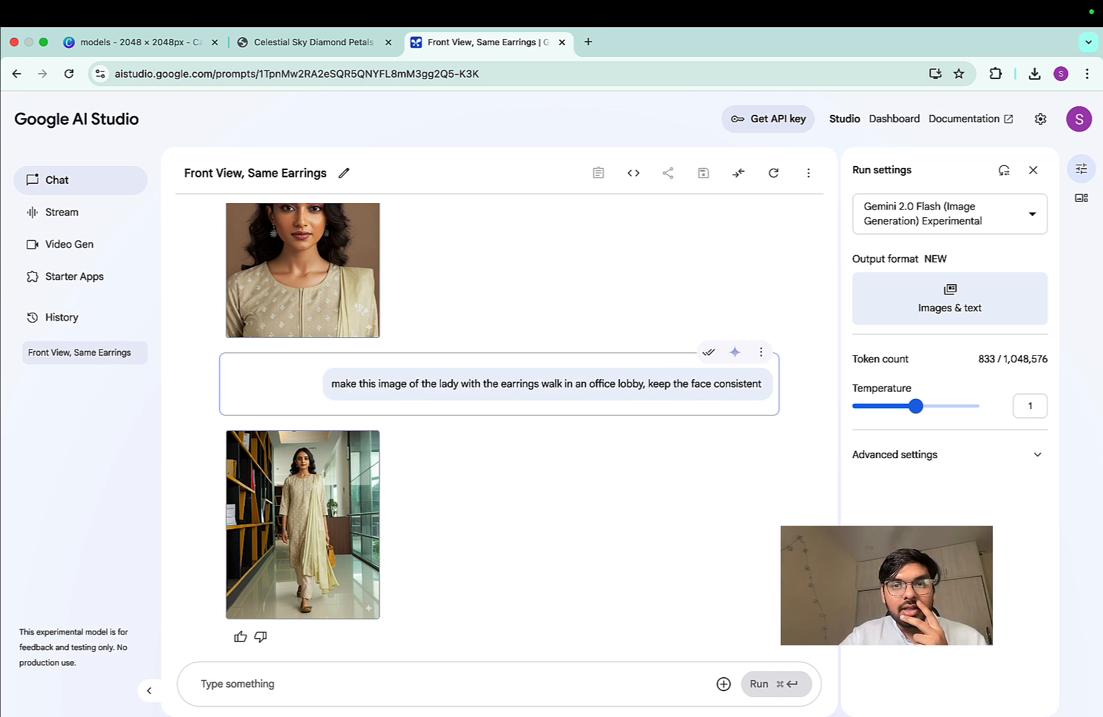
text(.)
key(Return)
key(BackSpace)
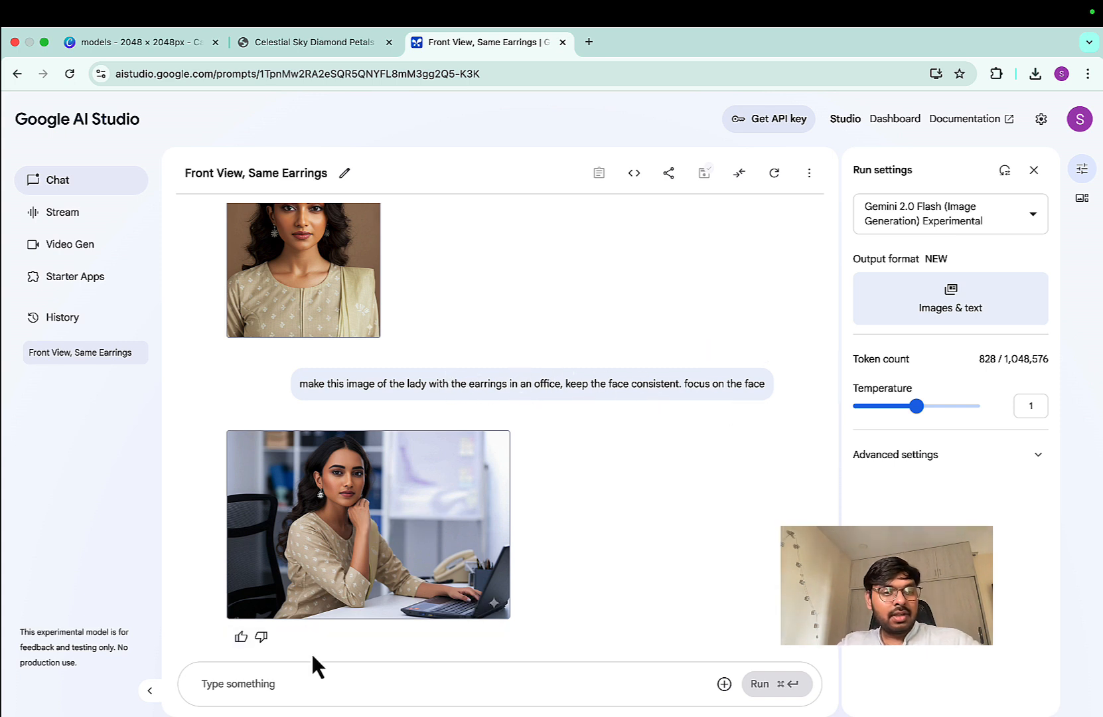
Step: View the generated image of the model at the office desk at full size and download it
triple_click(596, 381)
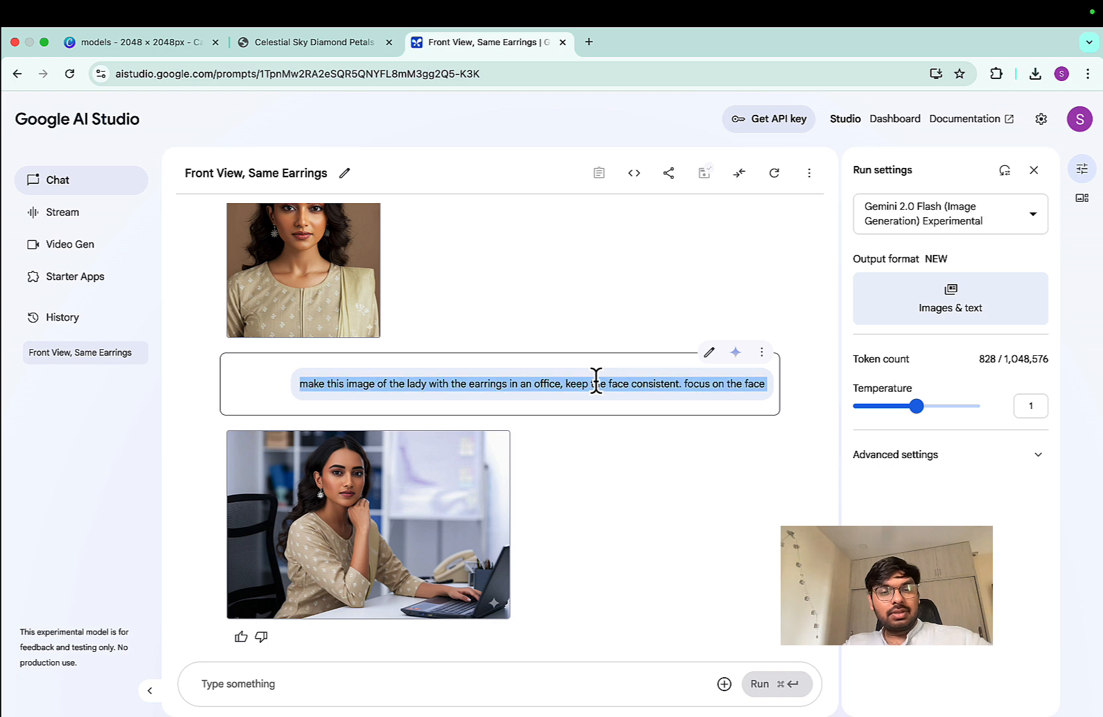
click(336, 531)
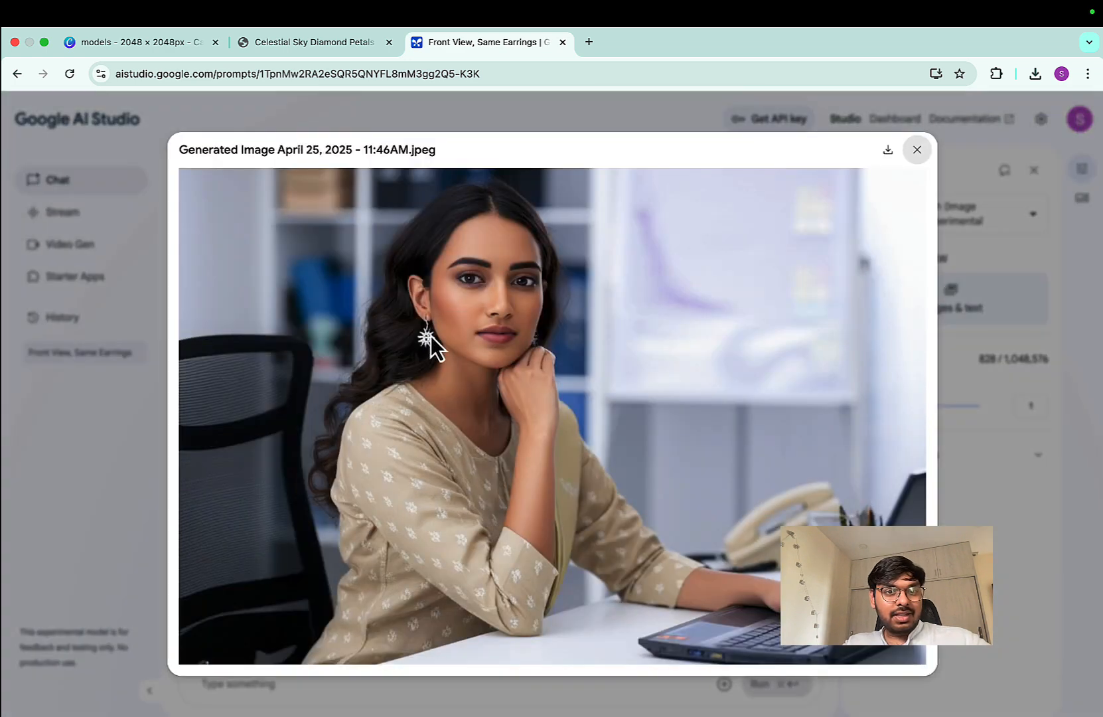
click(887, 147)
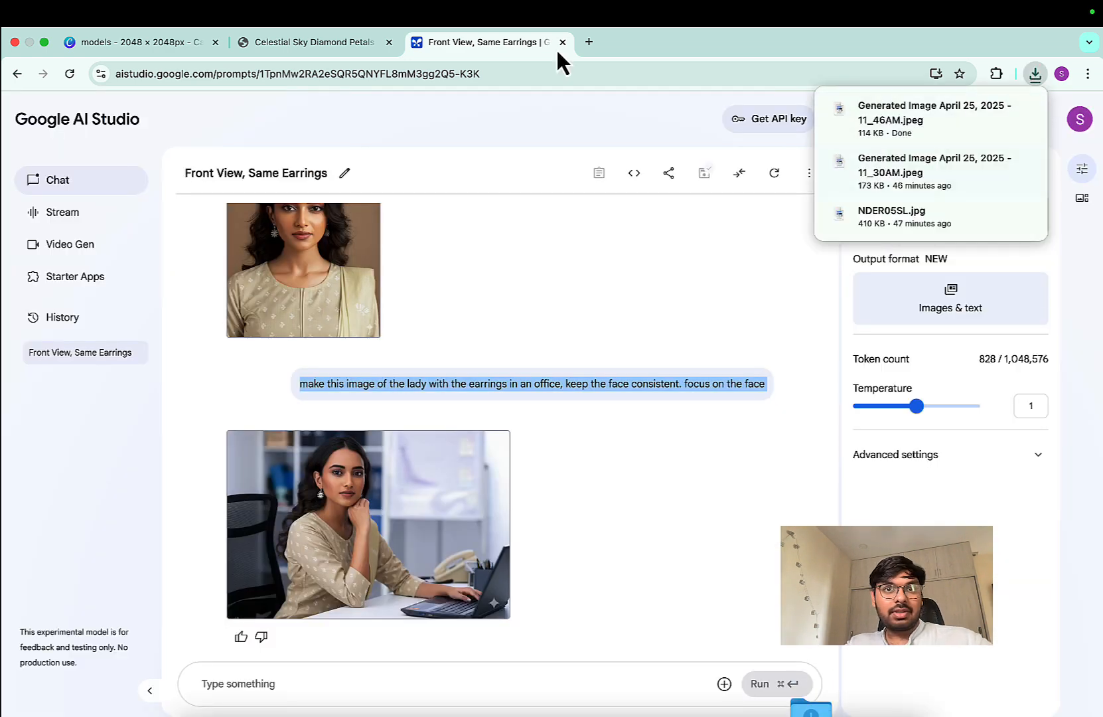
Step: Open the Kling AI image-to-video page in a new browser tab
click(590, 43)
text(k)
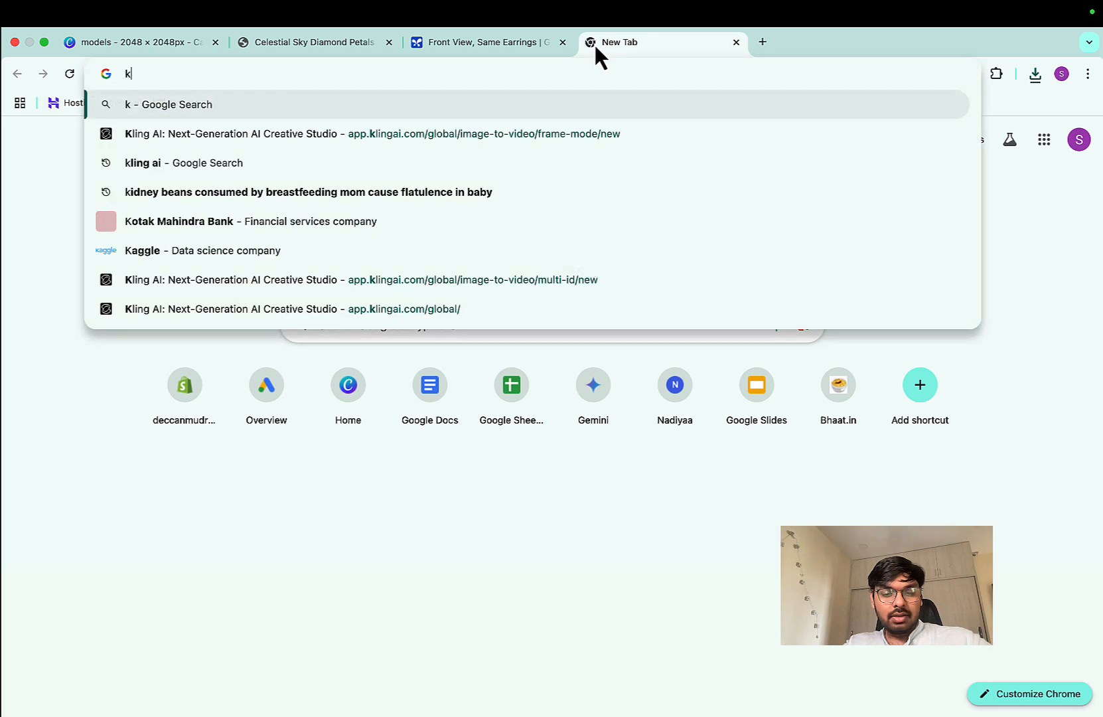
text(ling)
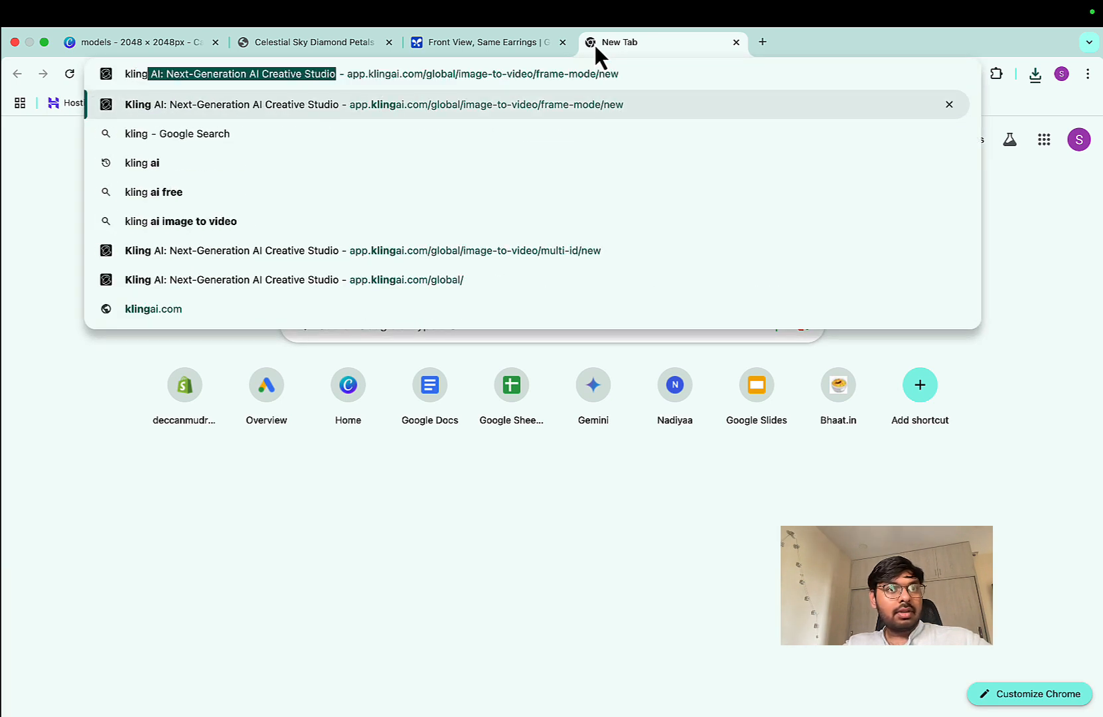
key(Return)
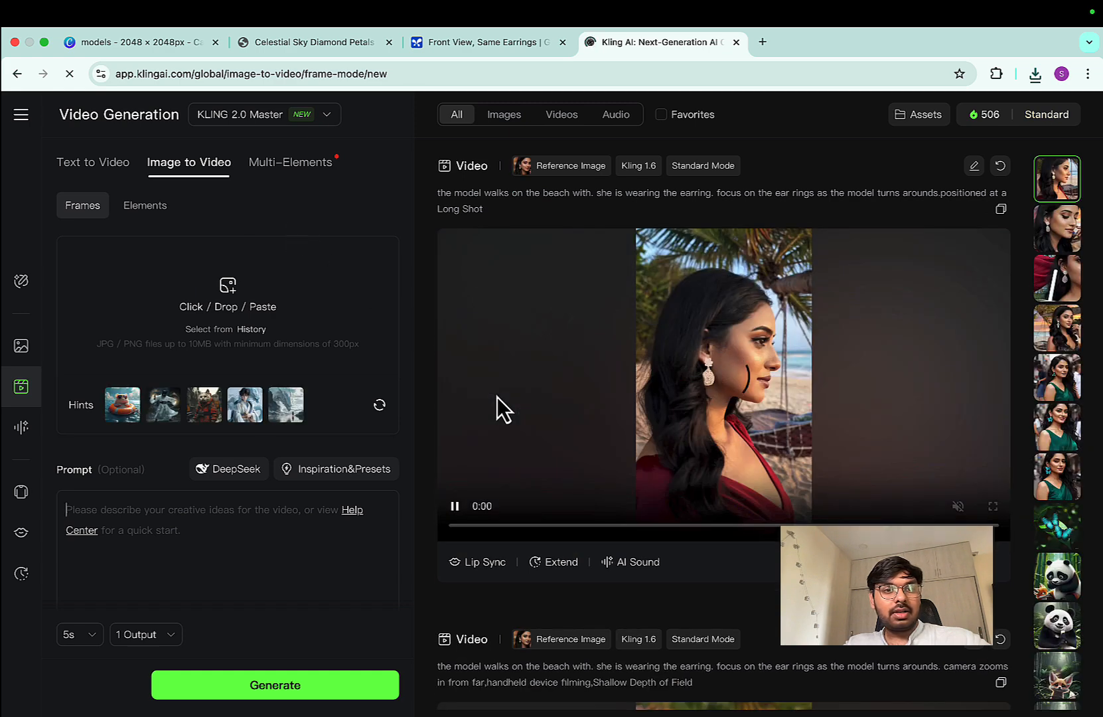
Step: In Elements mode, upload three reference images: the NDER05SL.jpg side profile, the generated front-view portrait, and the generated office-desk image
click(149, 208)
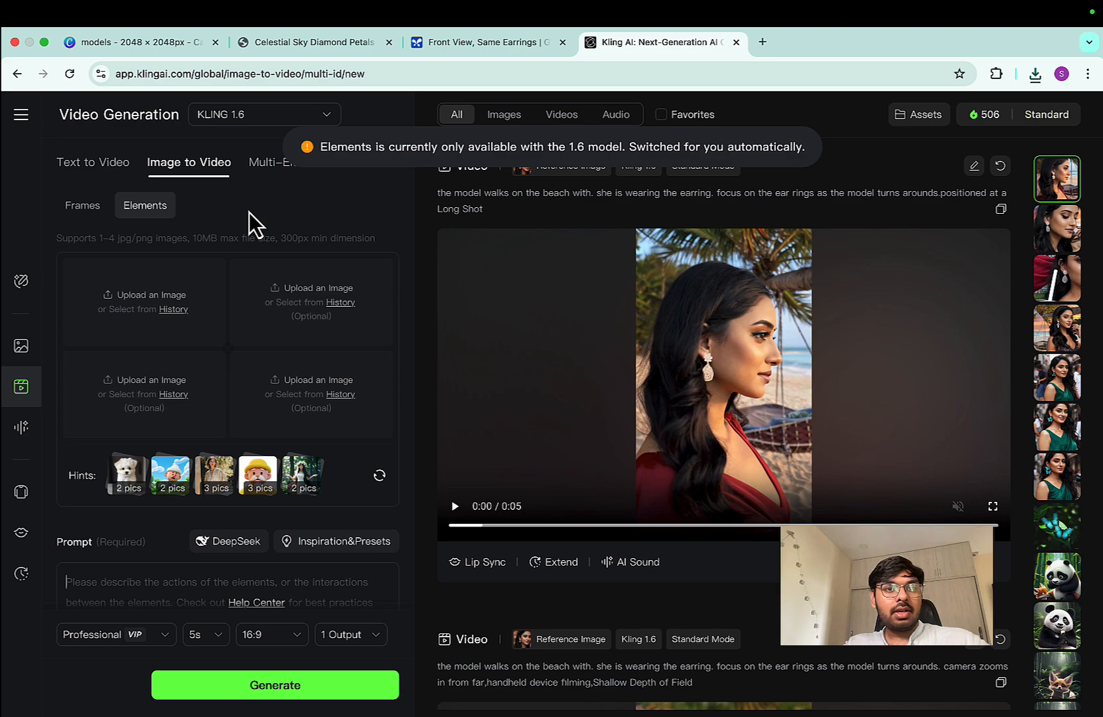
click(141, 304)
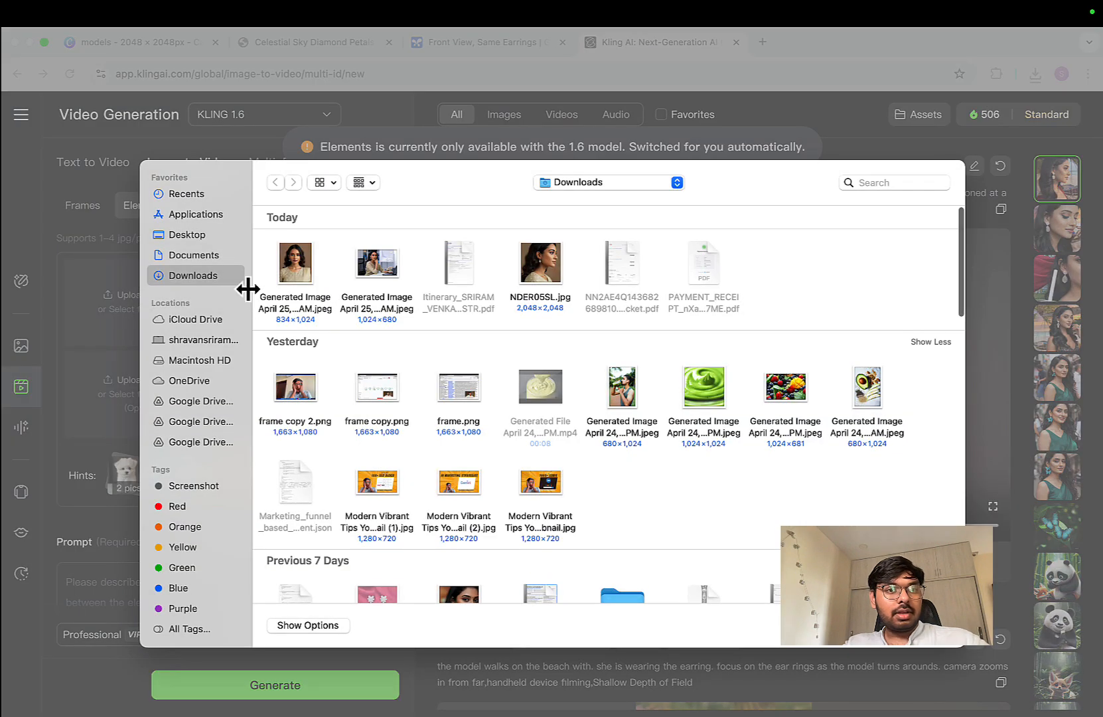
double_click(540, 276)
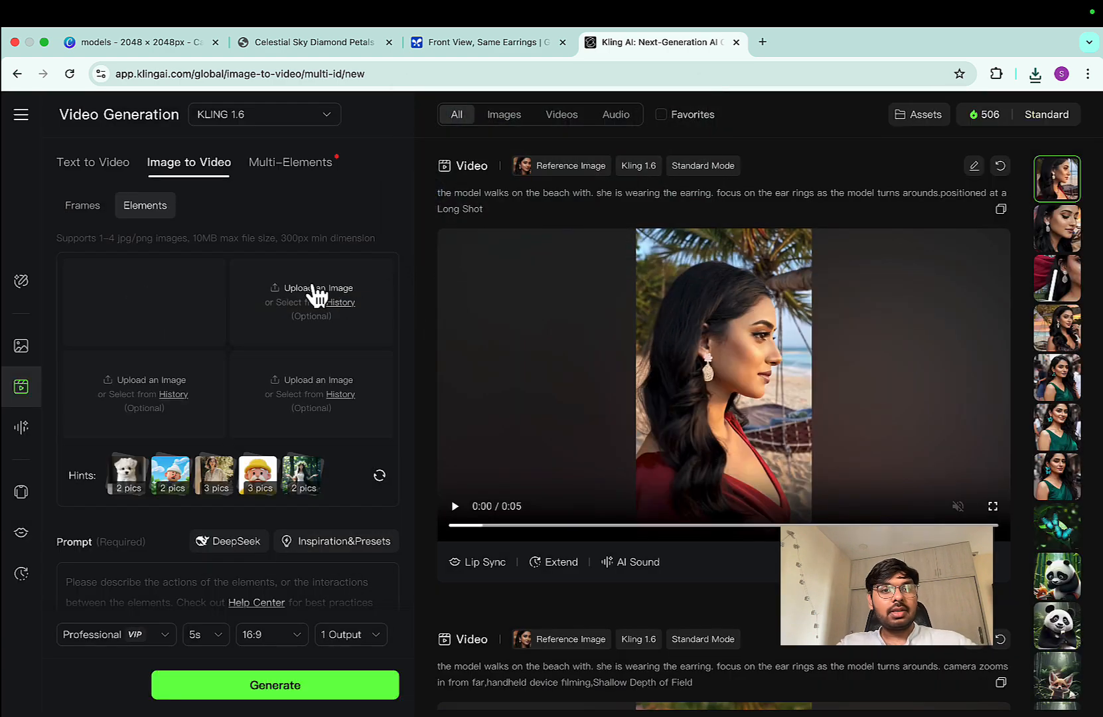
click(317, 292)
click(306, 272)
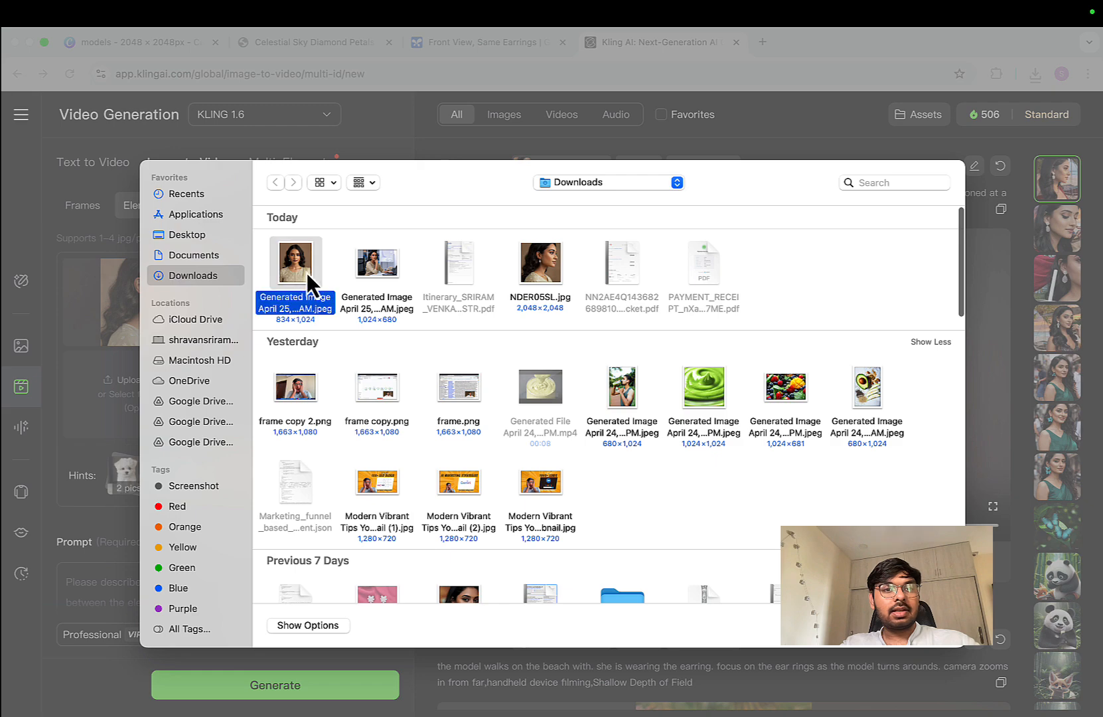
double_click(307, 272)
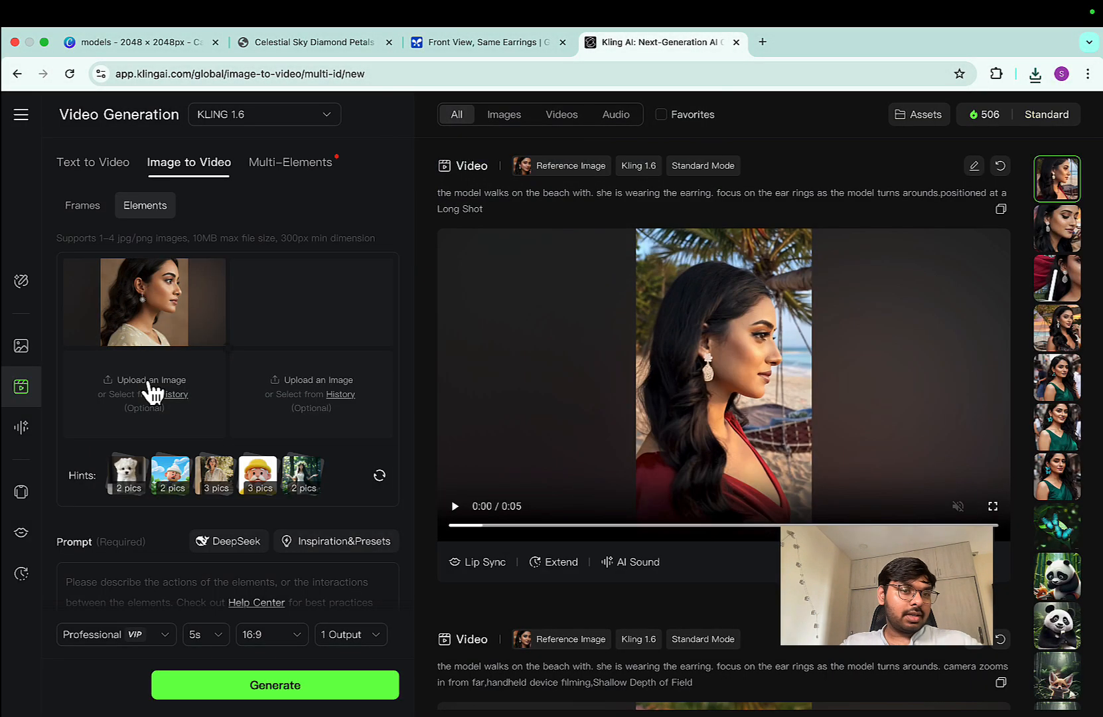
click(146, 390)
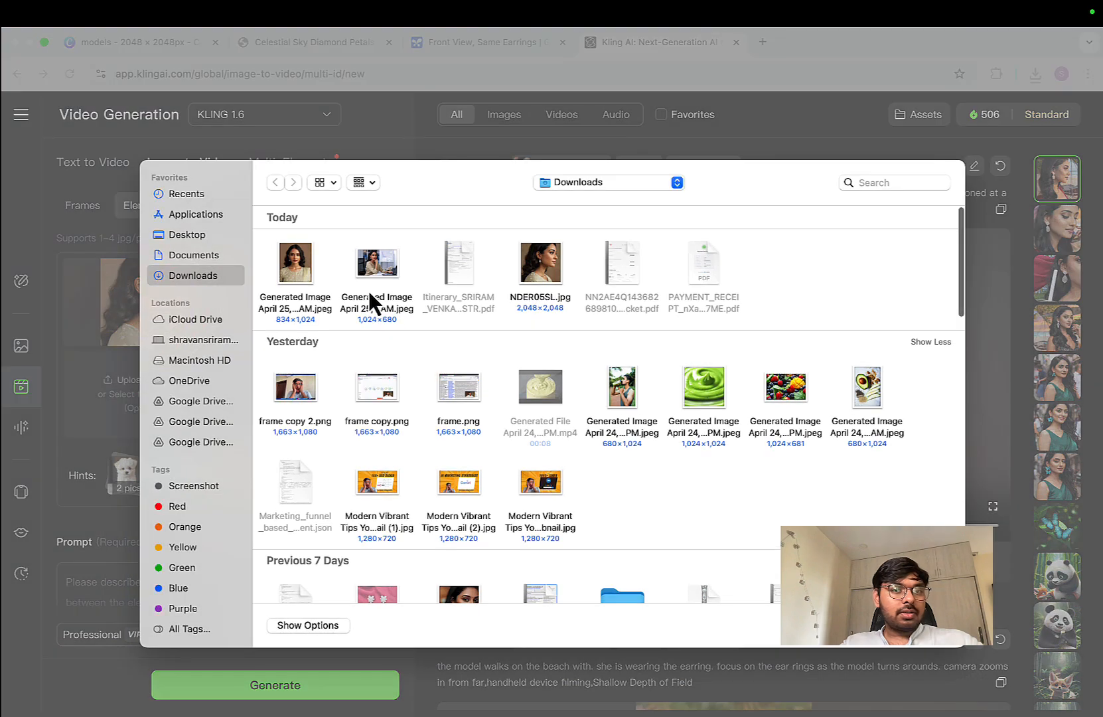
double_click(377, 260)
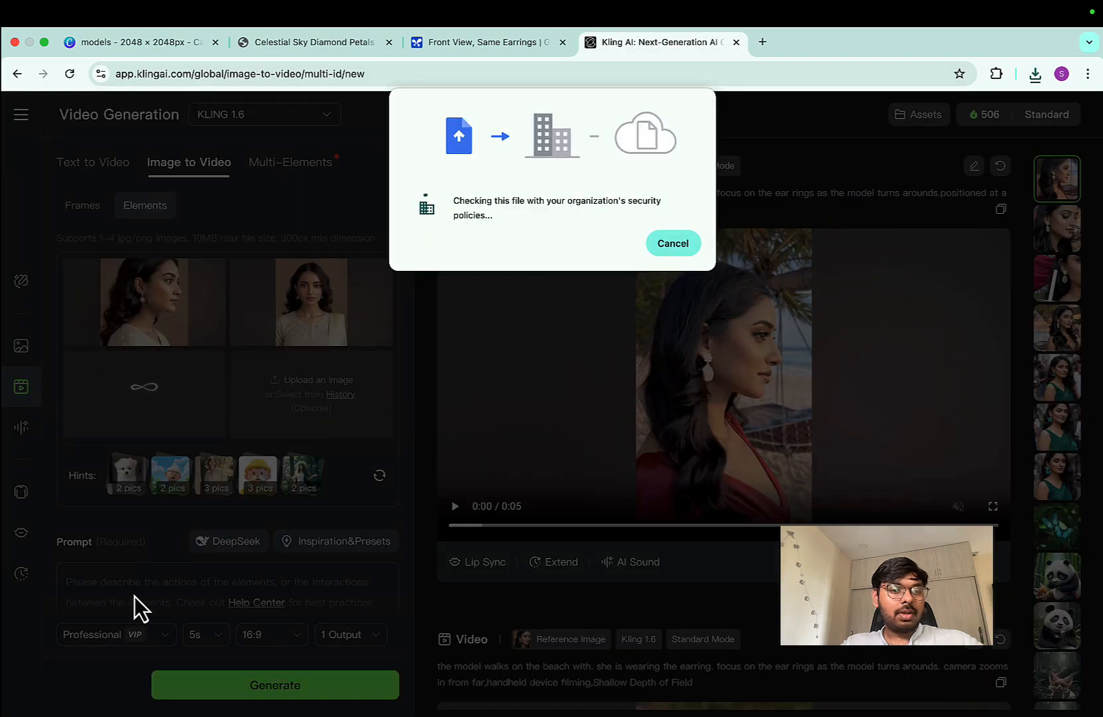
Step: Enter the video prompt "the lady is working in an office and the camera zooms towards her earrings"
click(150, 586)
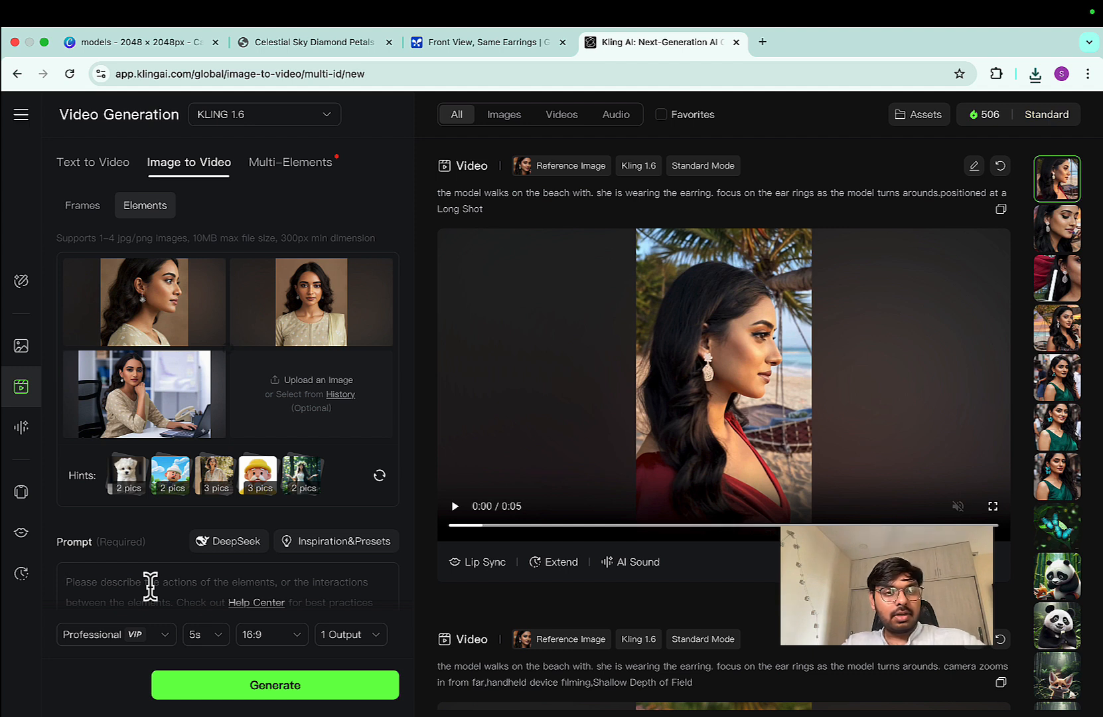
text(the)
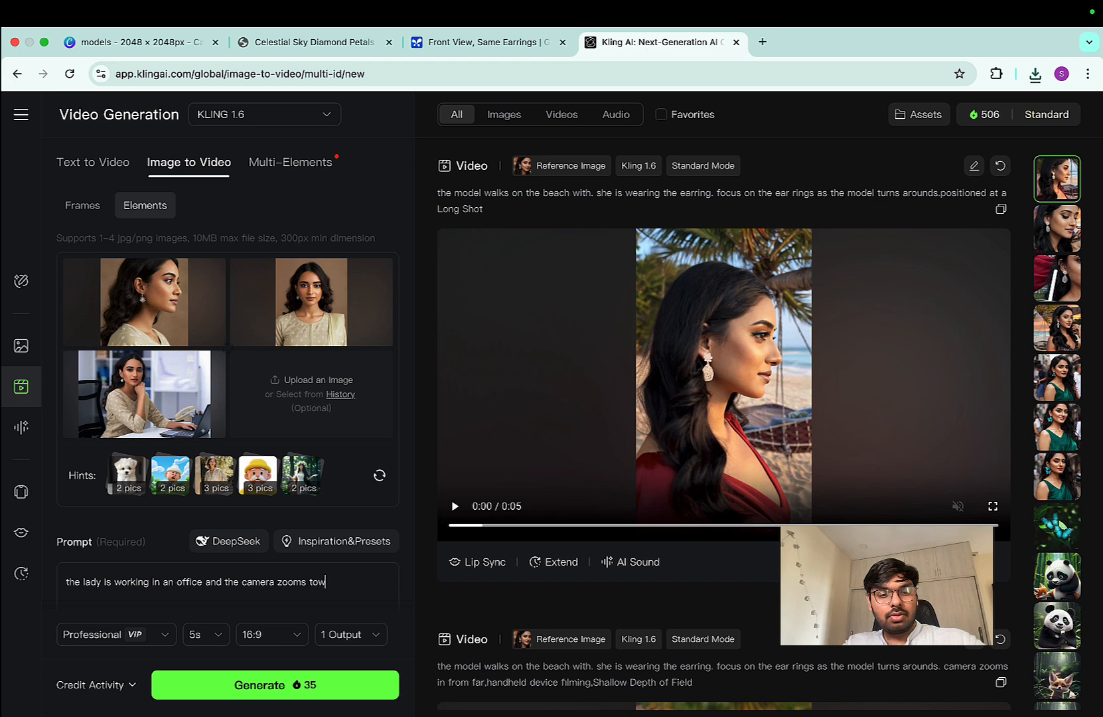
text(ards her ear)
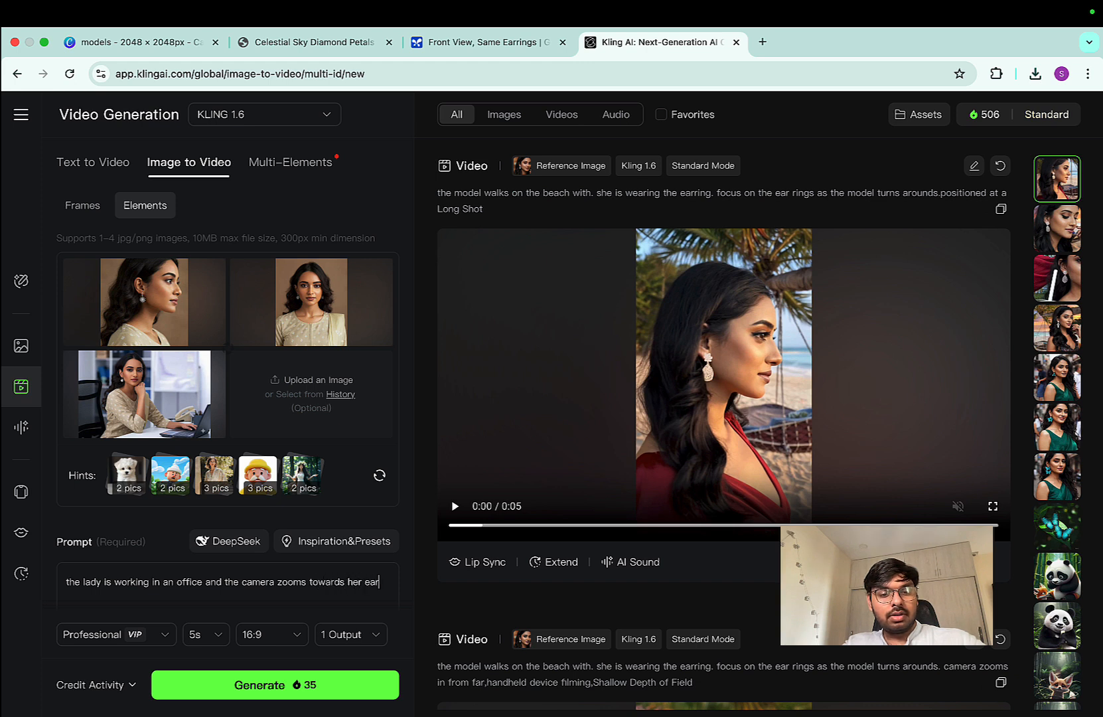
text(ring)
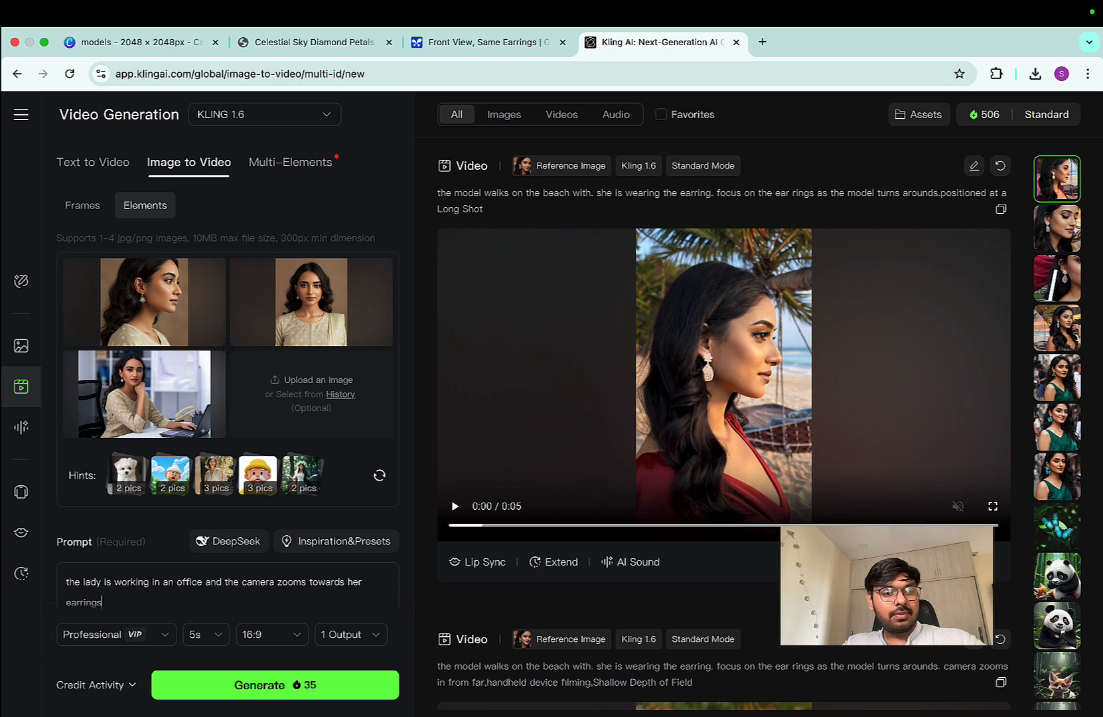
text(s)
Step: Browse the lens presets in the prompt dictionary and add "the camera zooms in" to the prompt
scroll(158, 551, down, 3)
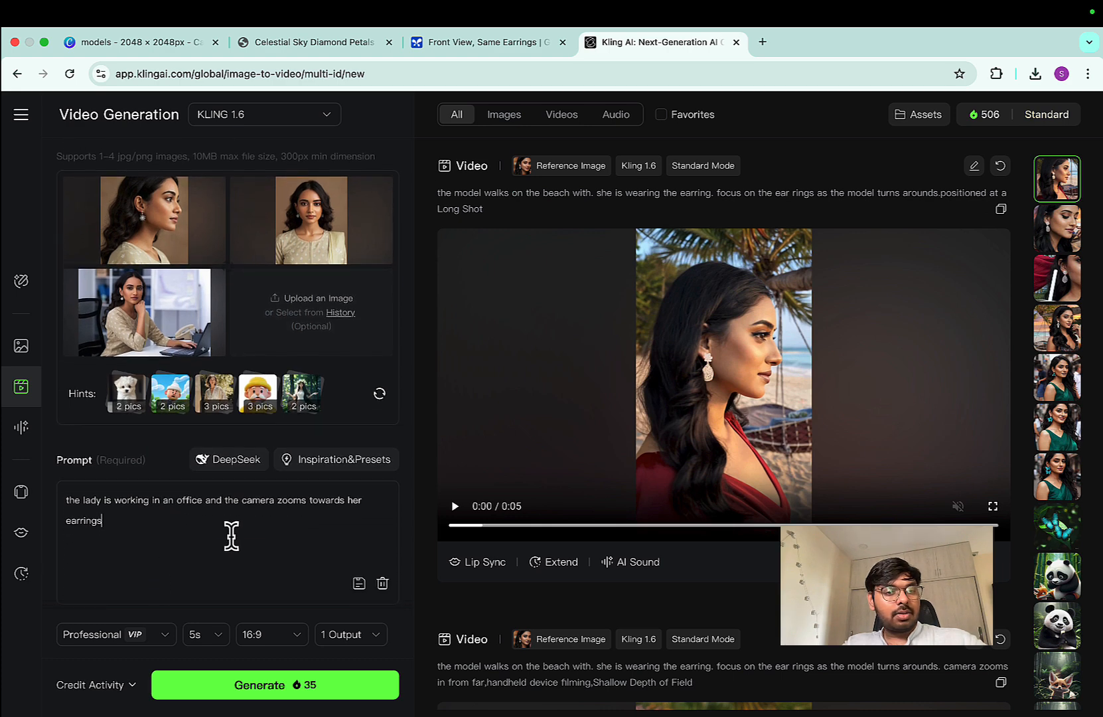
click(343, 464)
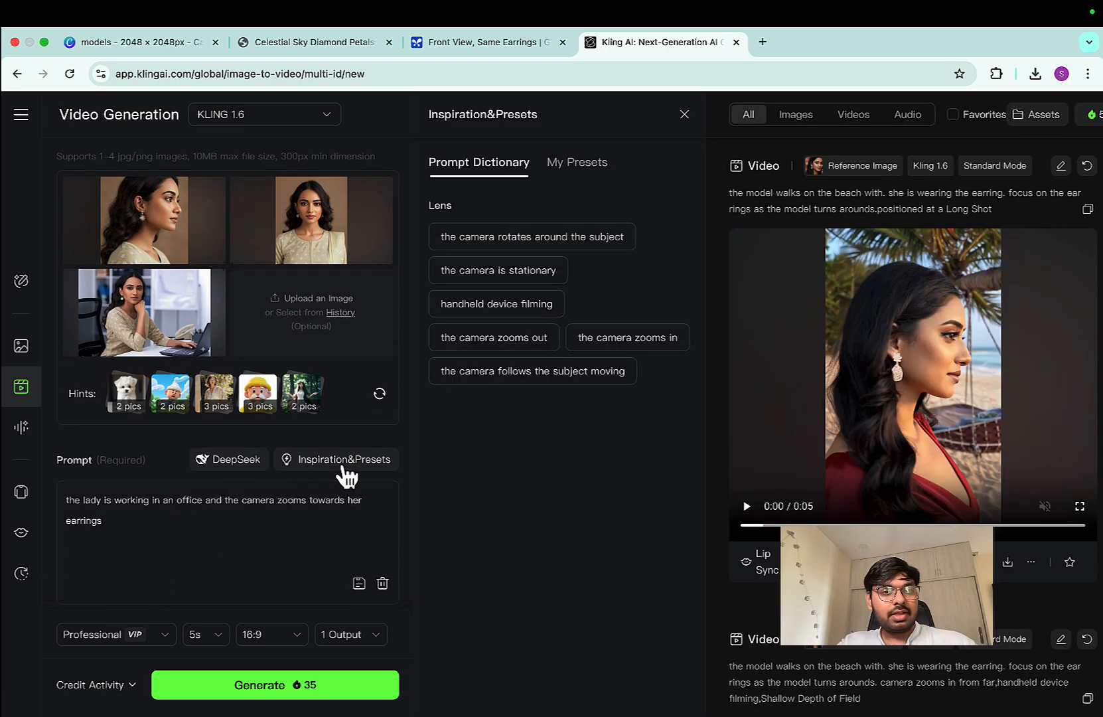
mouse_move(569, 241)
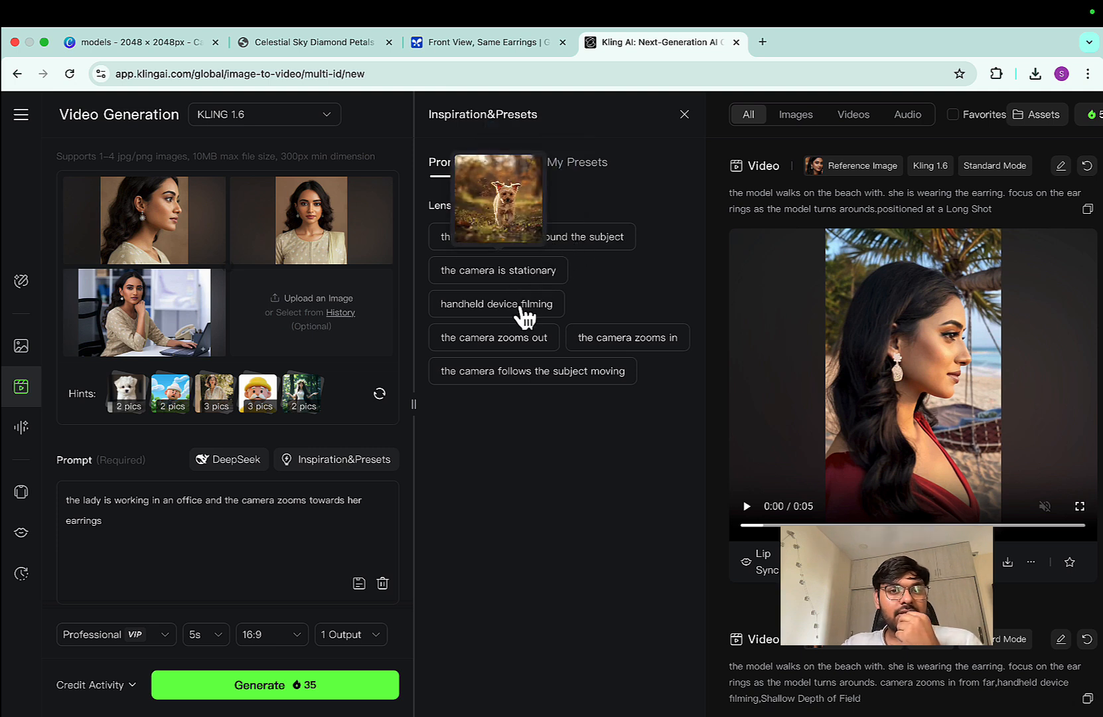
mouse_move(522, 314)
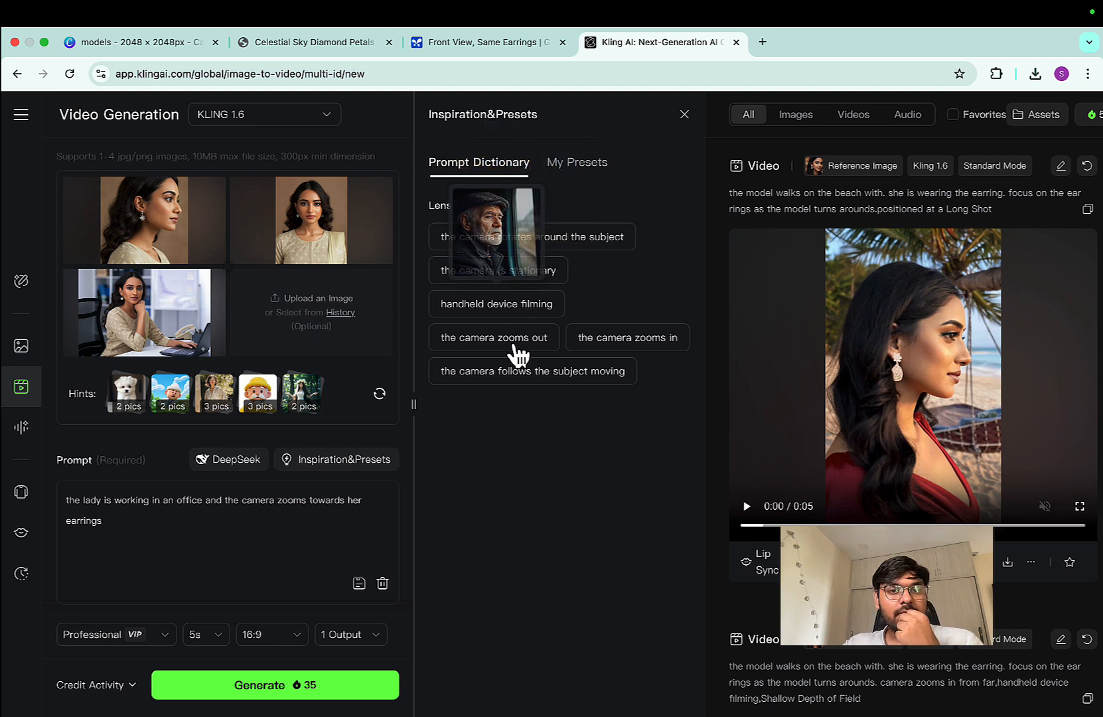
mouse_move(518, 356)
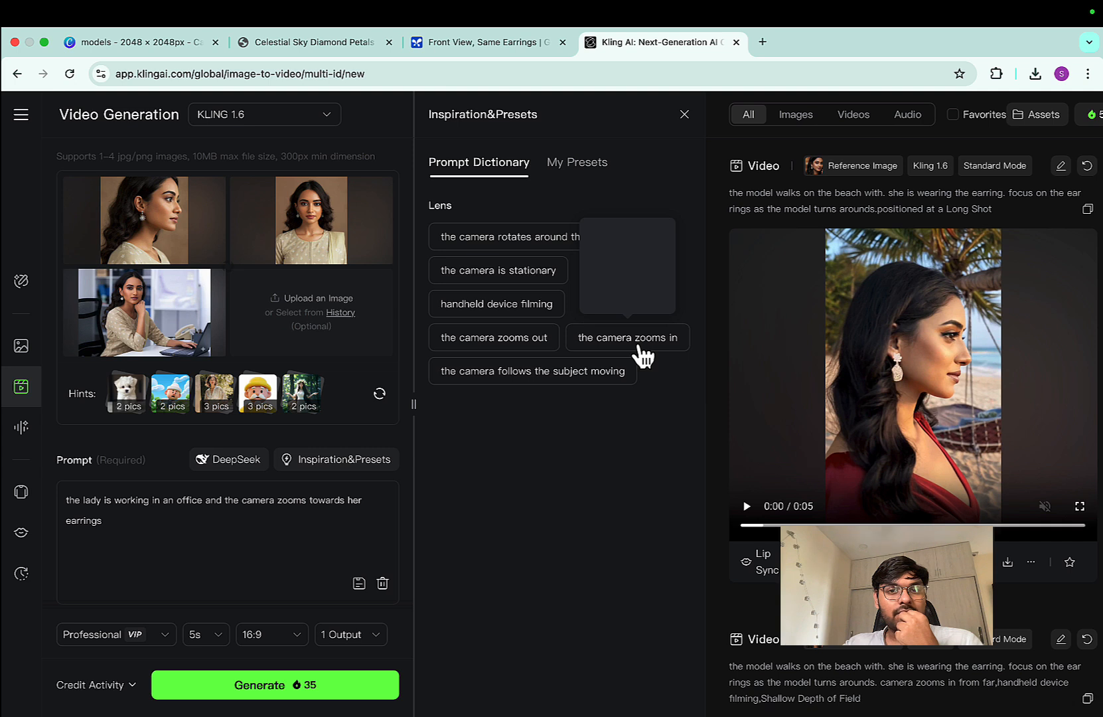
click(640, 346)
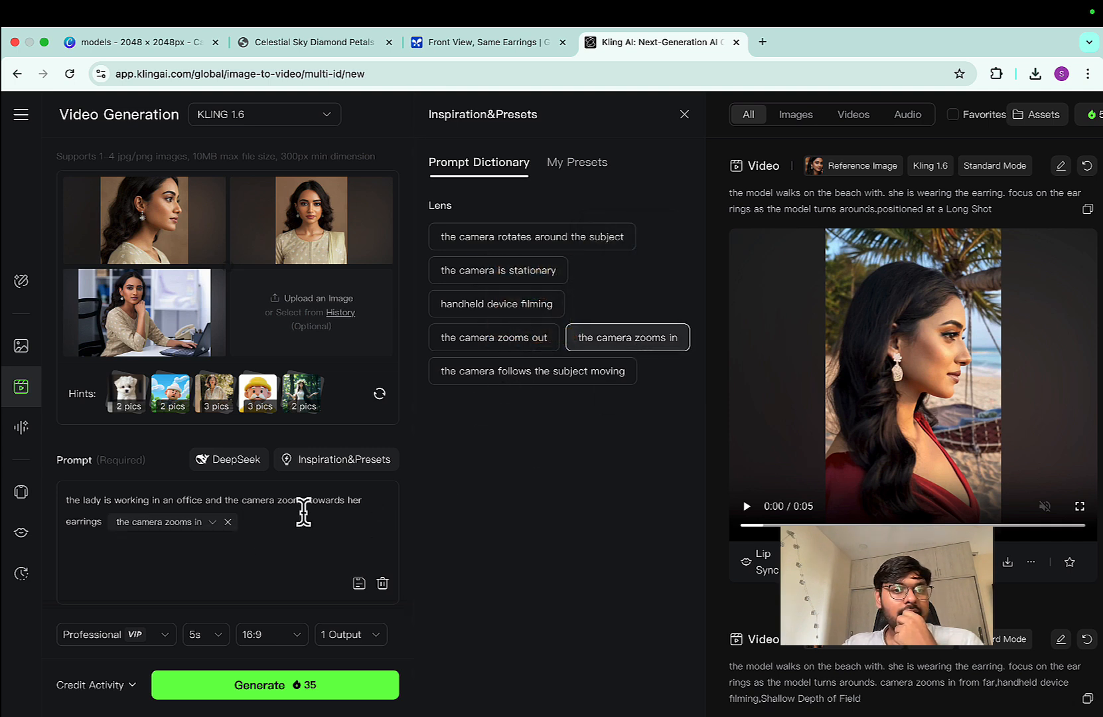
Step: Set the video to Standard mode with a 9:16 aspect ratio, keeping the 5s duration, and generate it
click(136, 649)
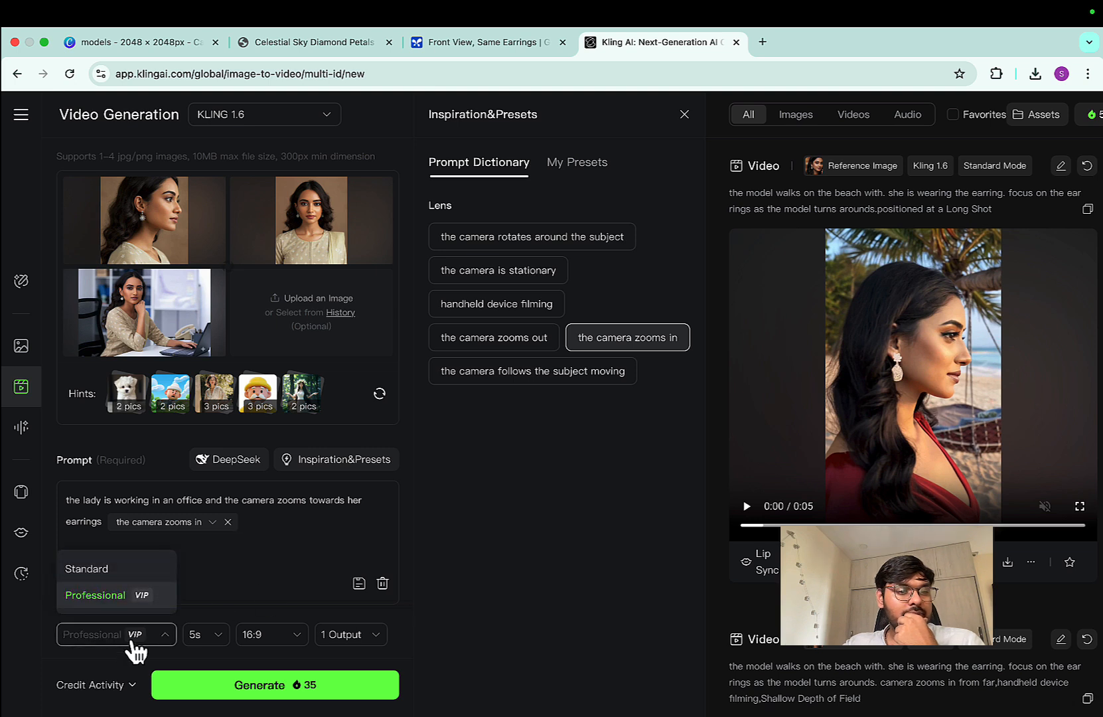
click(136, 576)
click(211, 635)
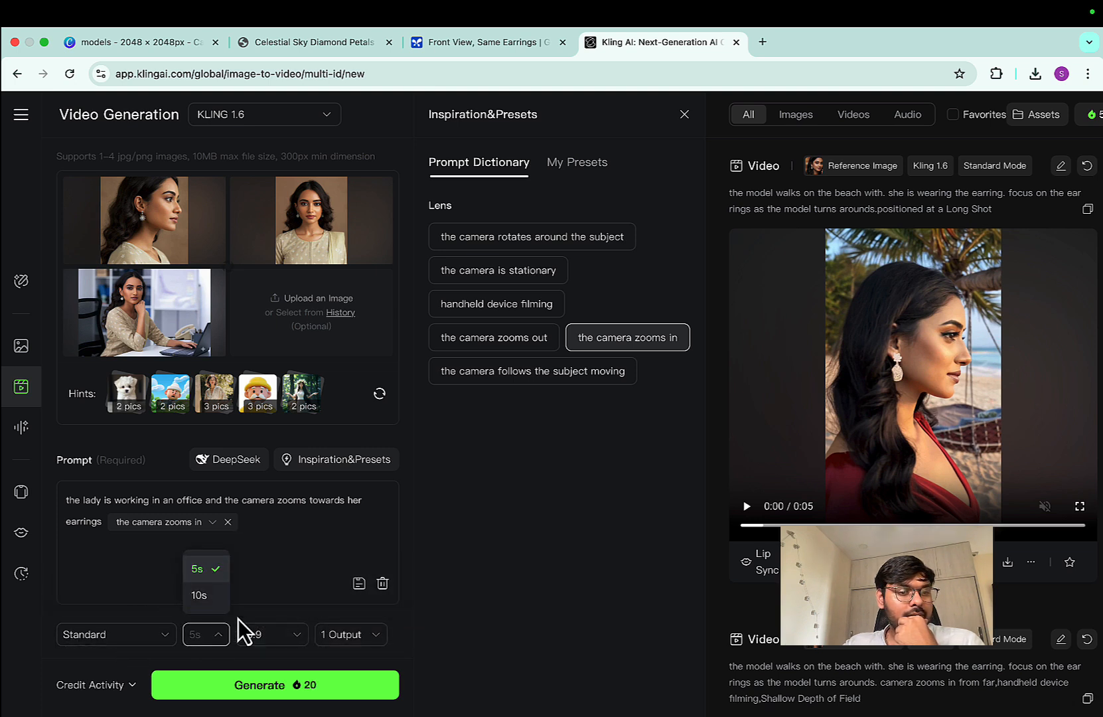
click(295, 594)
click(267, 647)
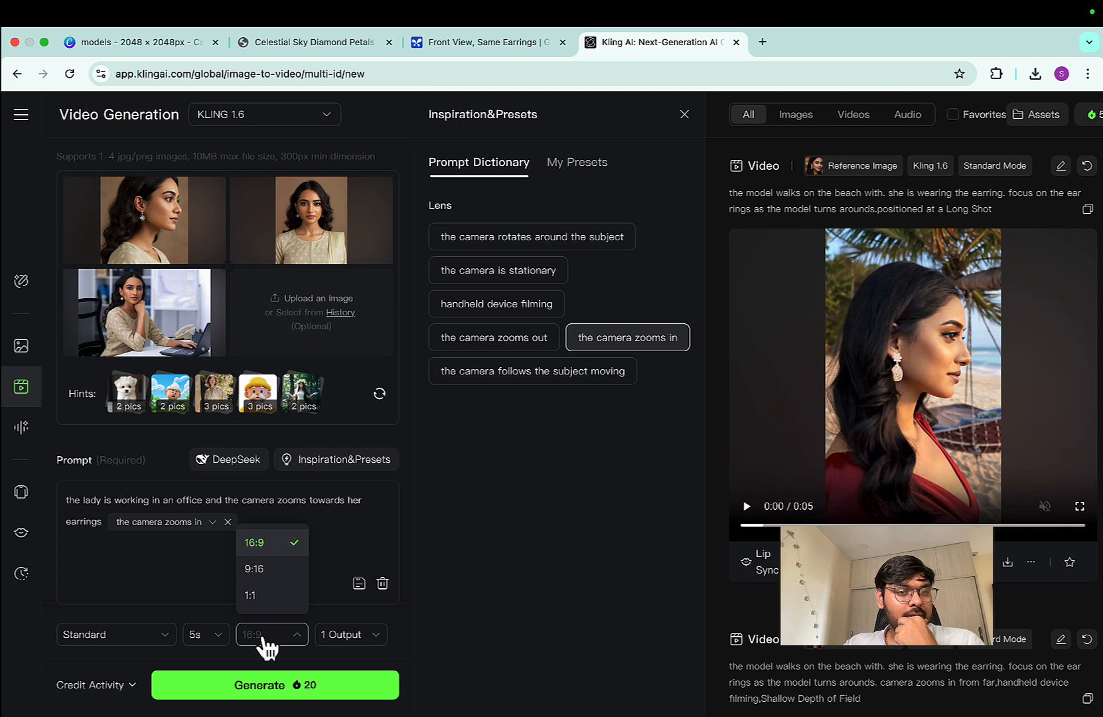
click(275, 572)
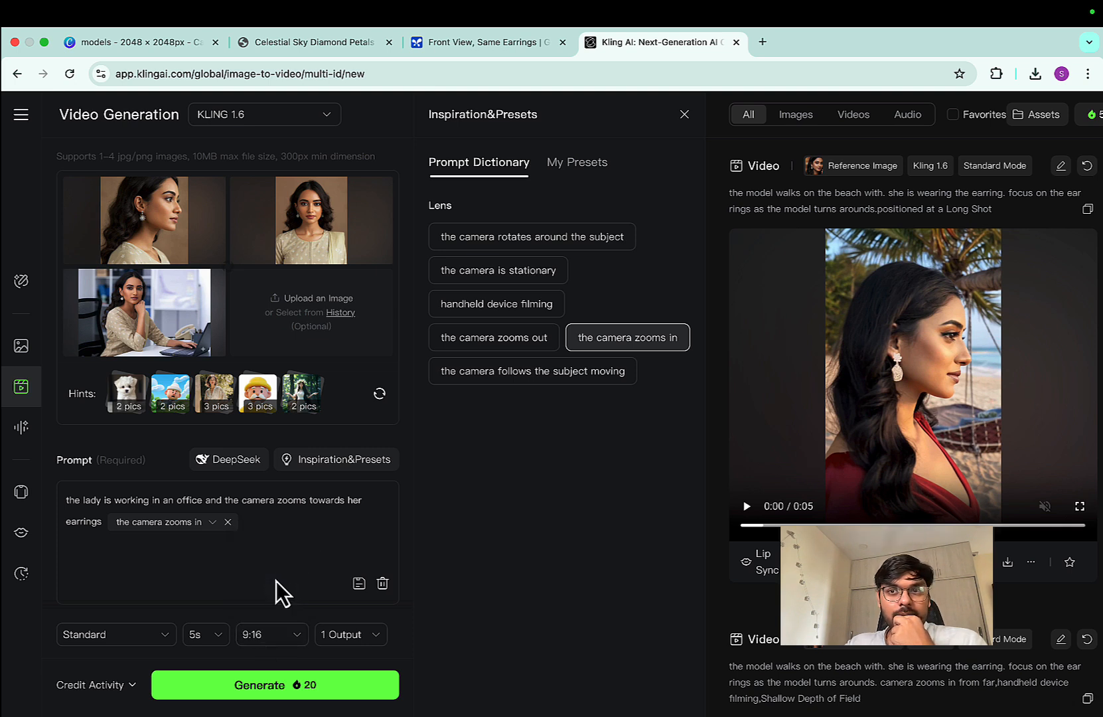
scroll(938, 453, right, 3)
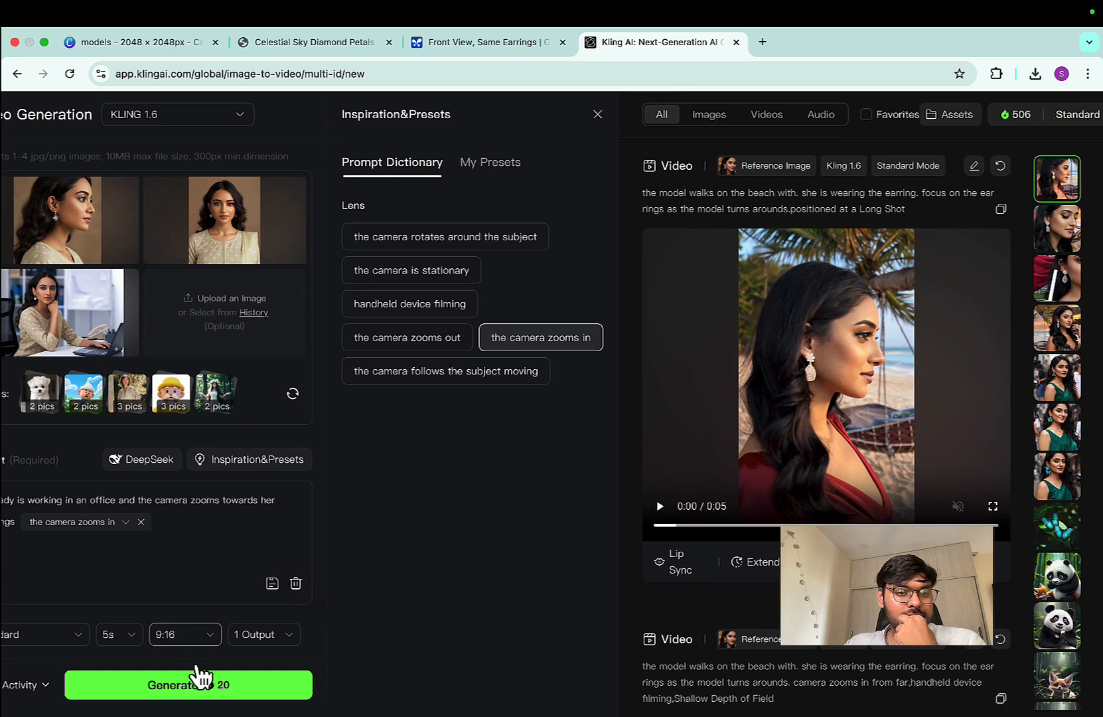
scroll(233, 697, left, 1)
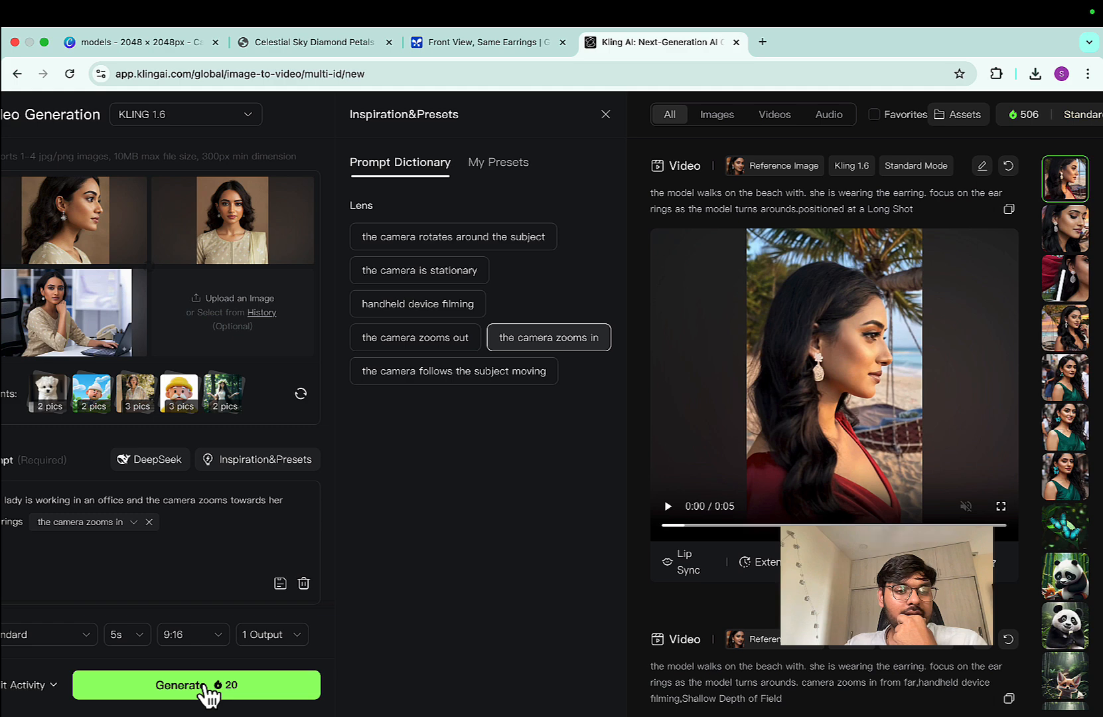
click(206, 690)
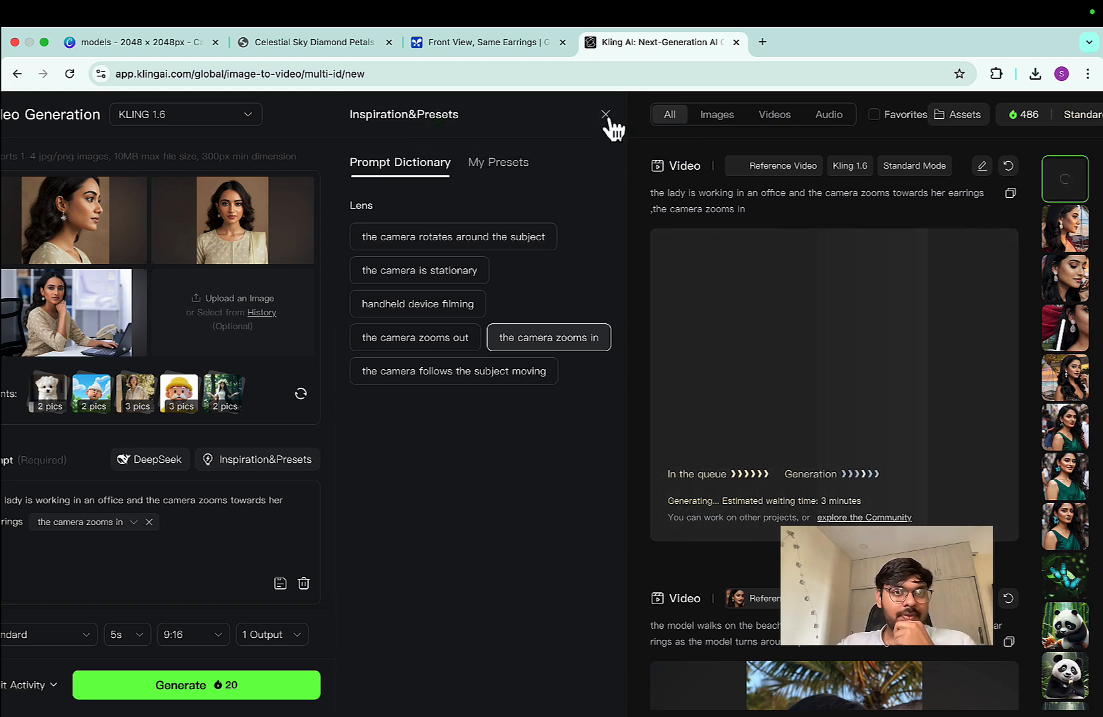
Step: Switch to Google AI Studio's Veo video generation and upload the generated office-desk image of the model
click(470, 41)
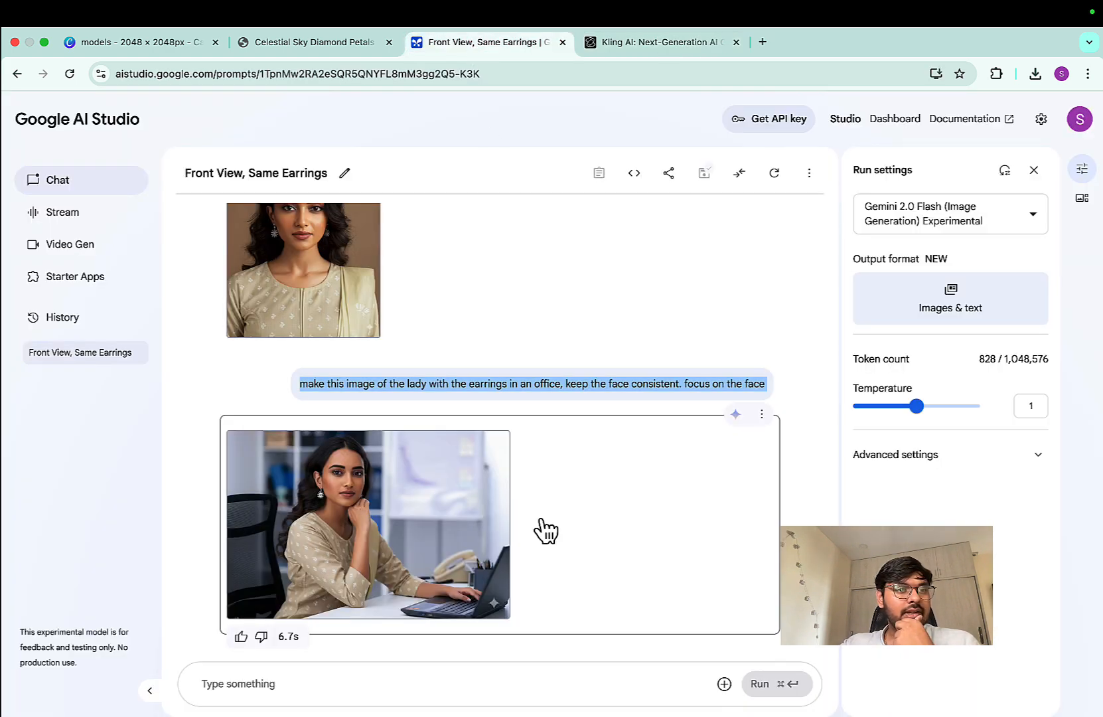
click(63, 247)
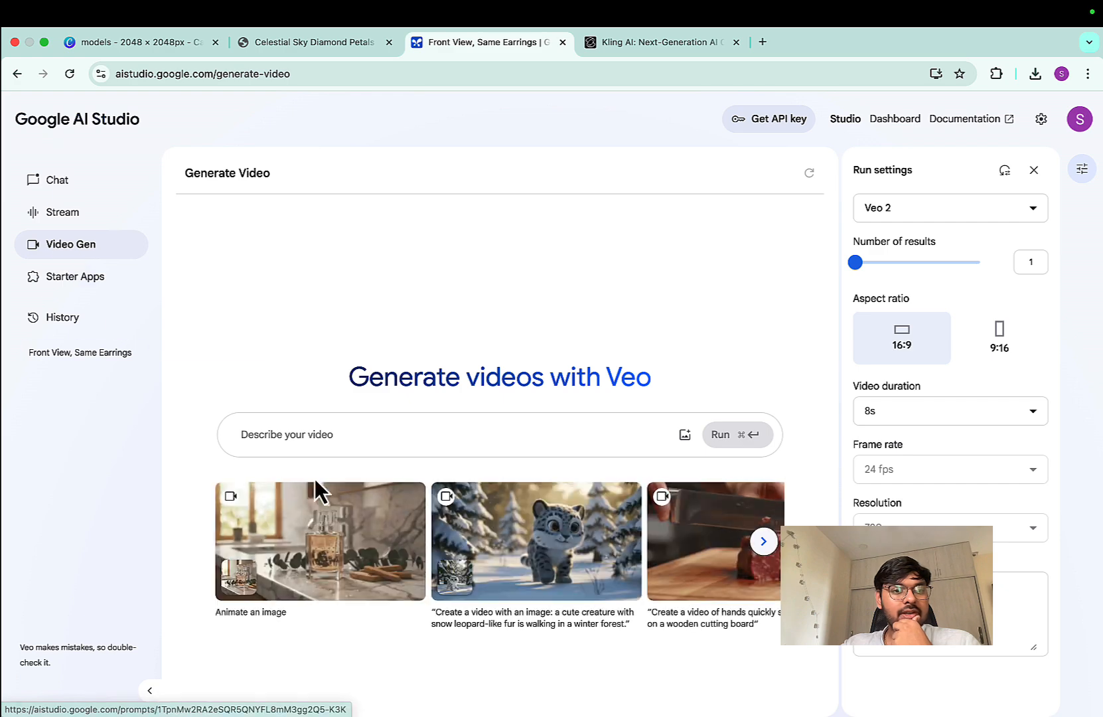
click(684, 436)
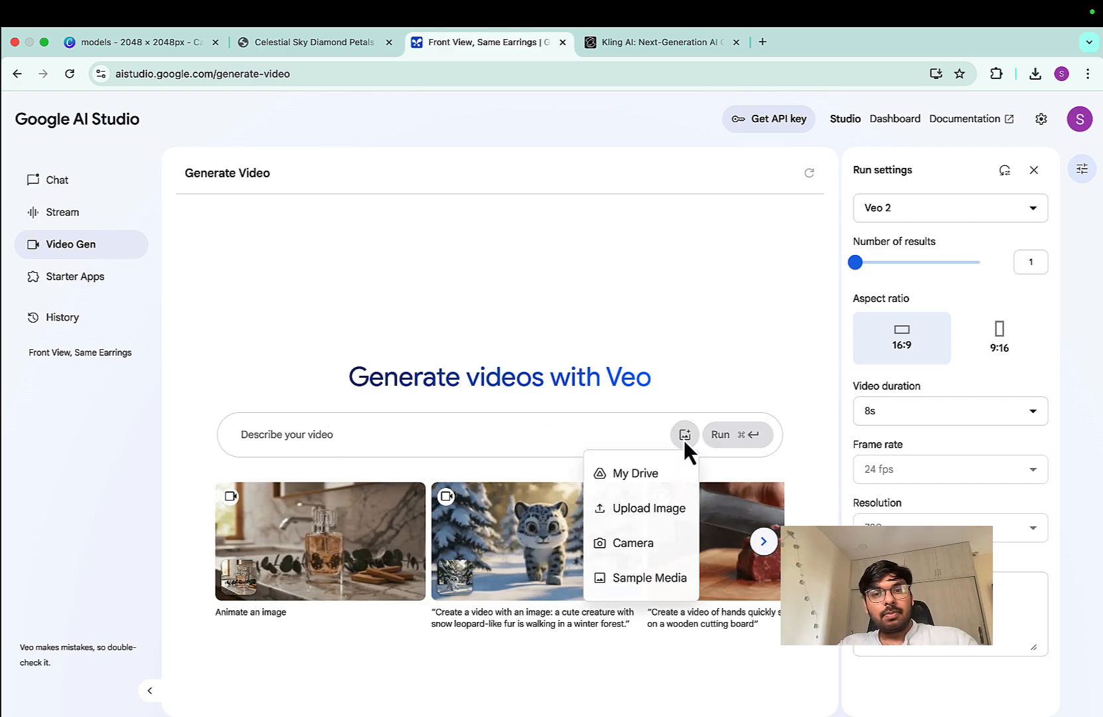
click(628, 512)
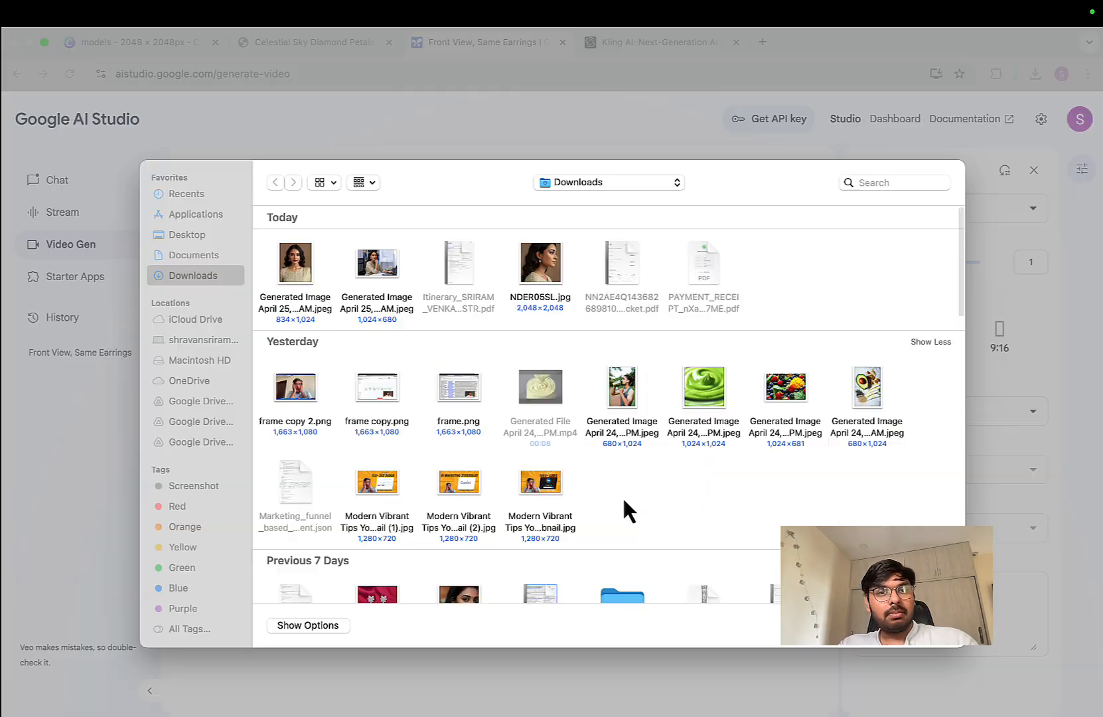
double_click(367, 275)
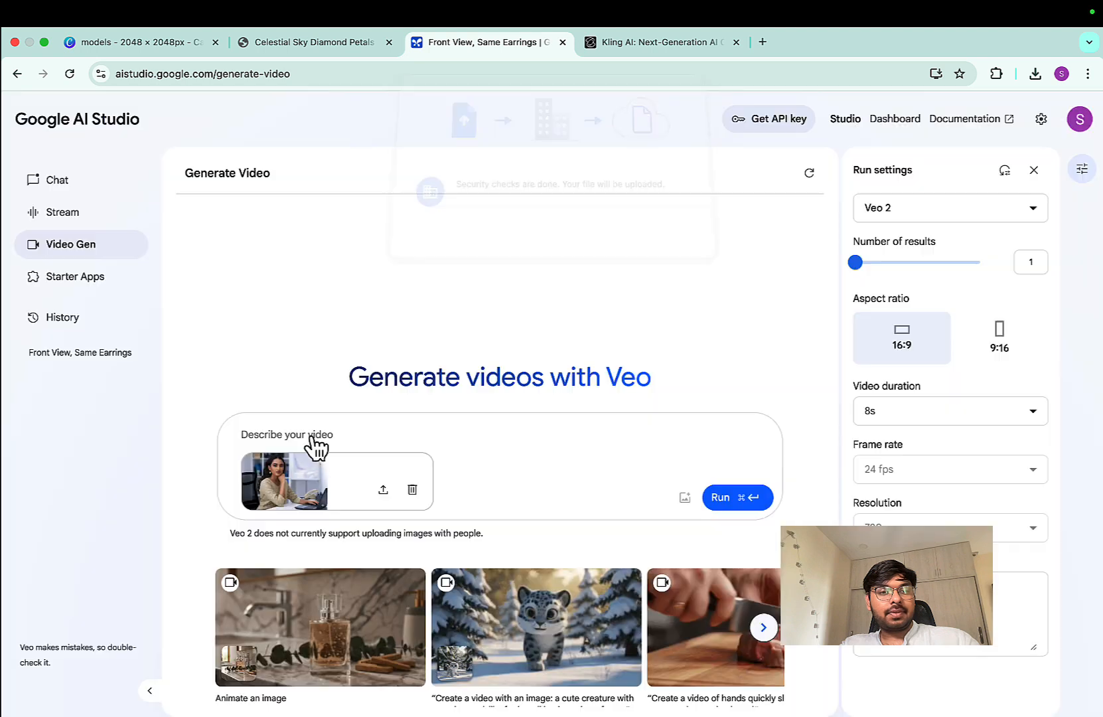
Step: Enter the Veo video prompt "the lady with the earrings is working in the office."
click(319, 431)
text(wi)
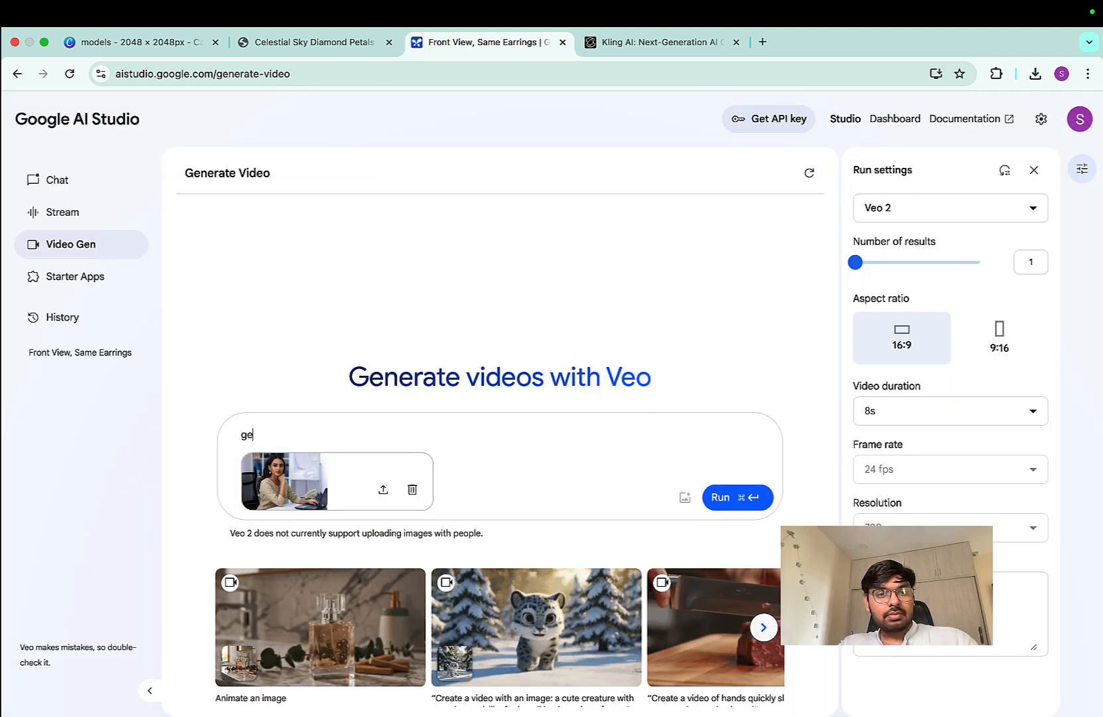
key(BackSpace)
key(BackSpace)
text(the la)
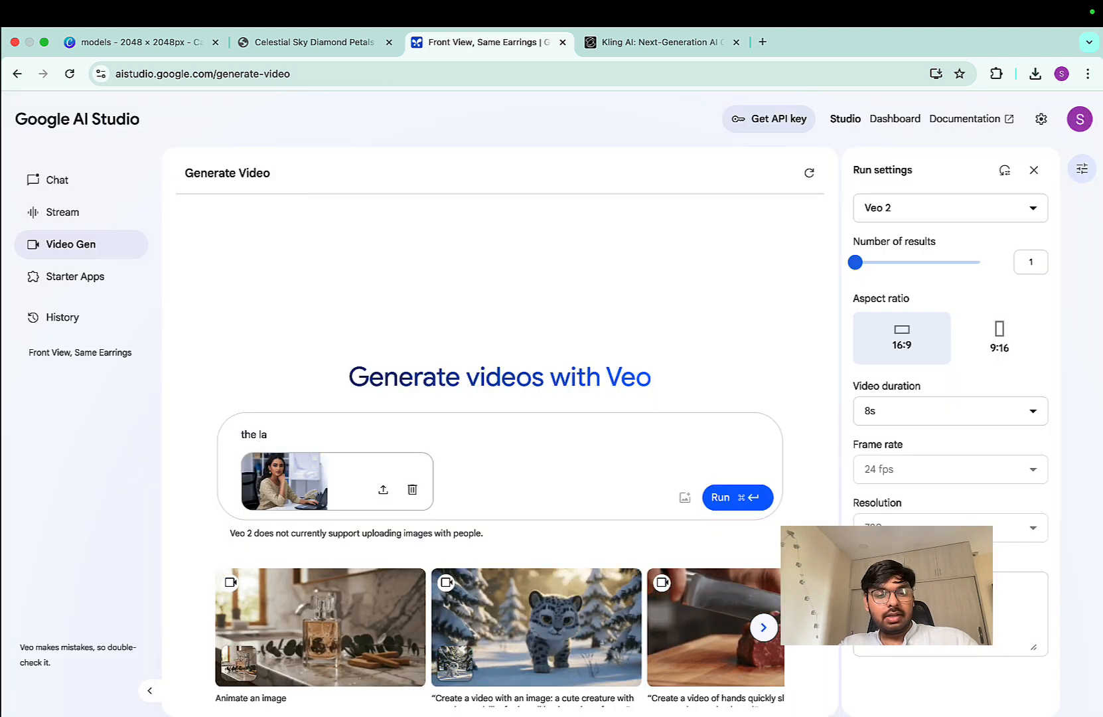
text(dy wi)
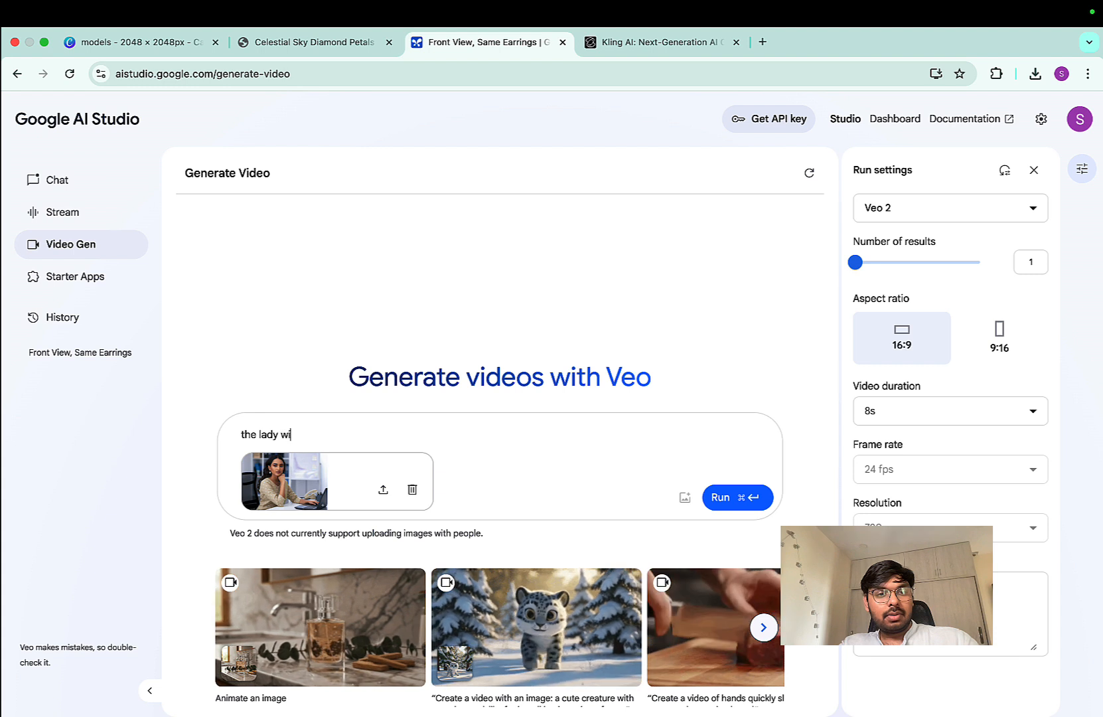
text(th the earrings )
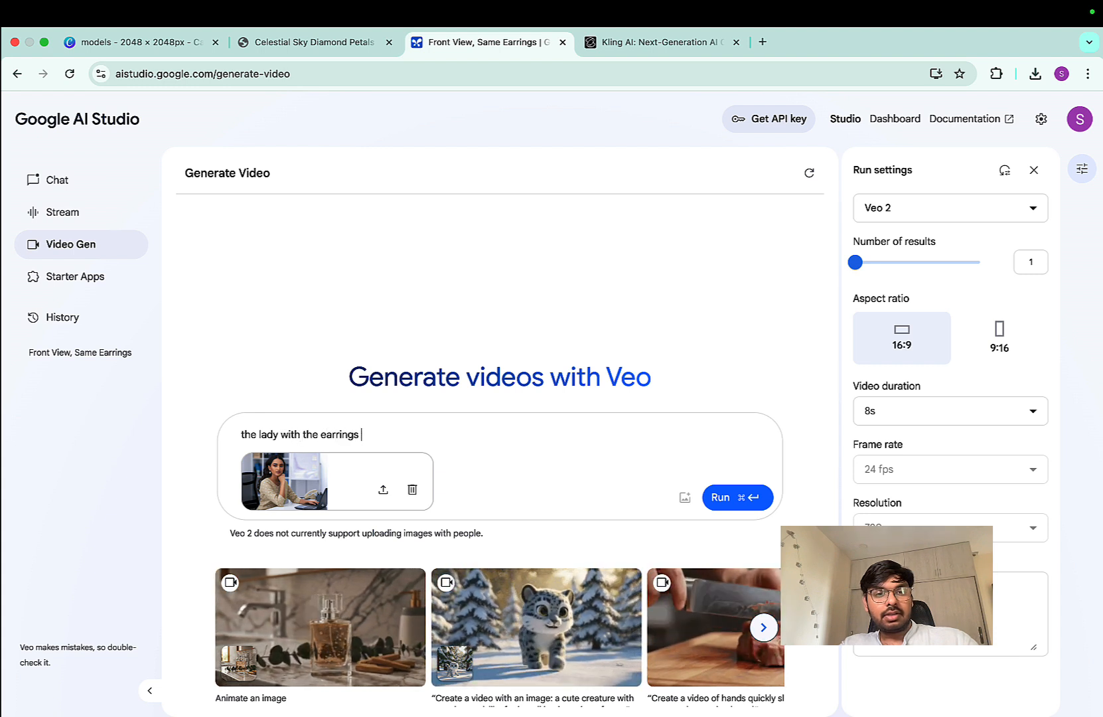
text(is working in)
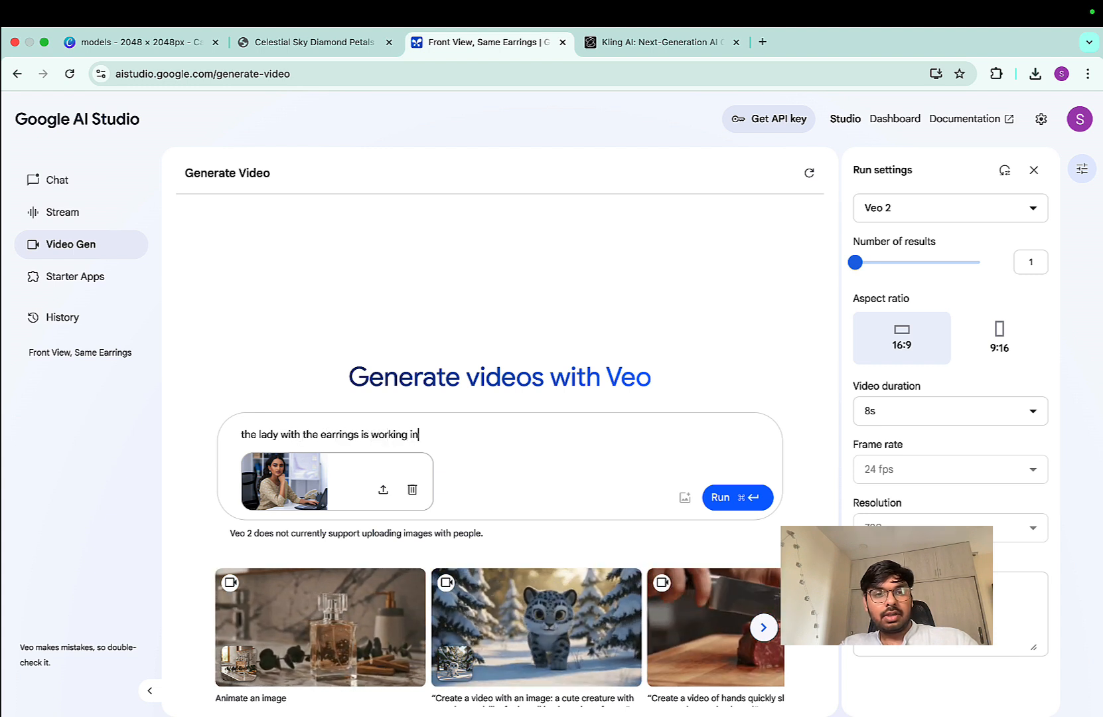
text( the office.)
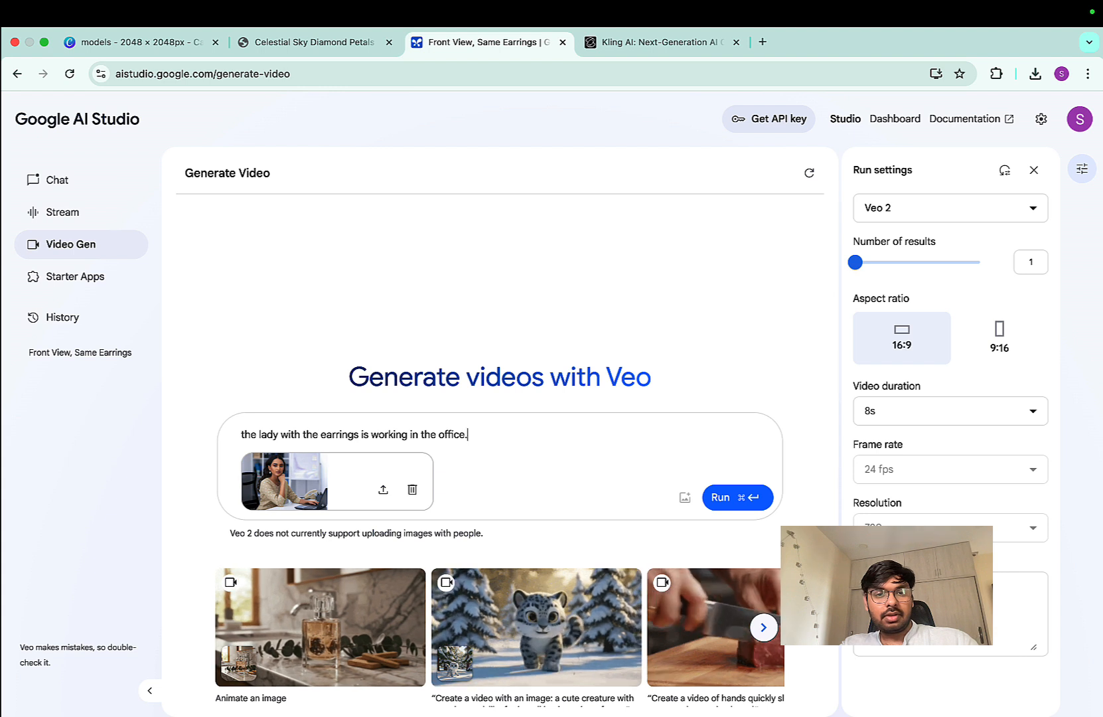
Step: Append "the camera zooms into the earrings," to the video prompt
text( the )
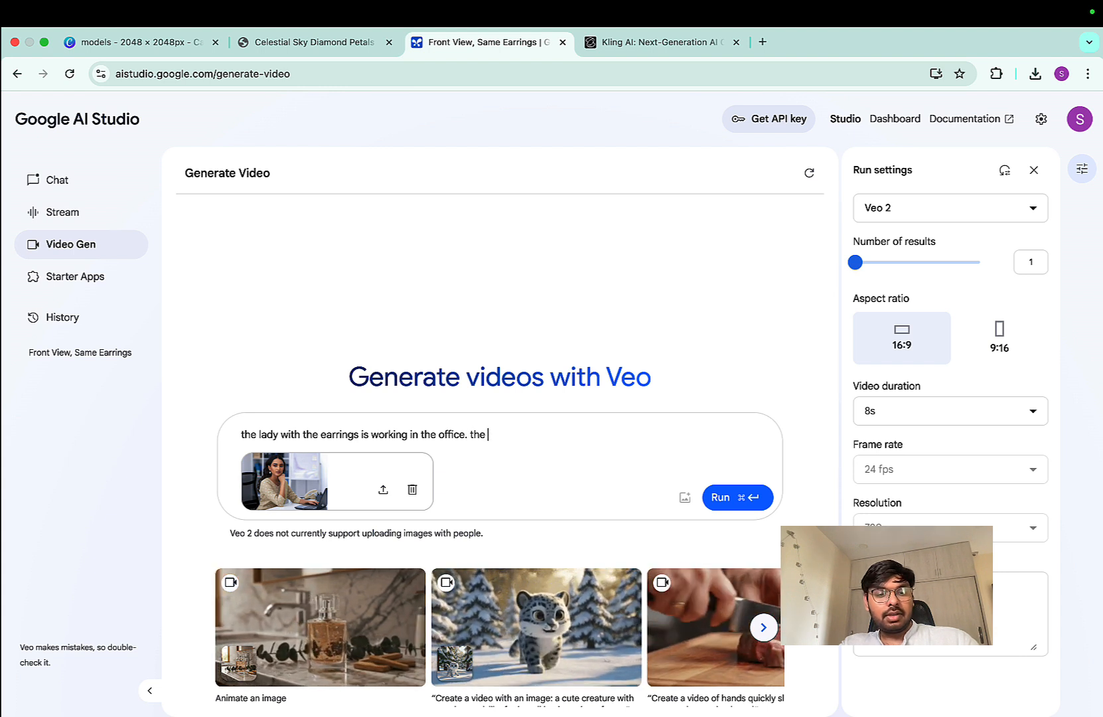
text(camera zo)
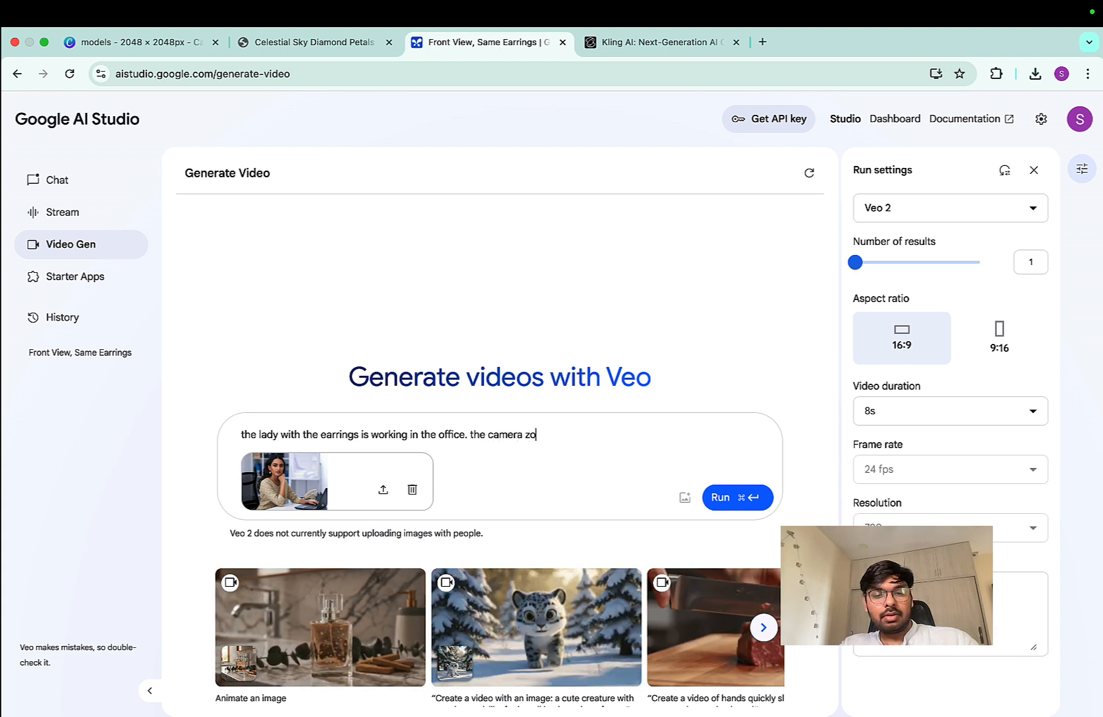
text(oms )
text(into t)
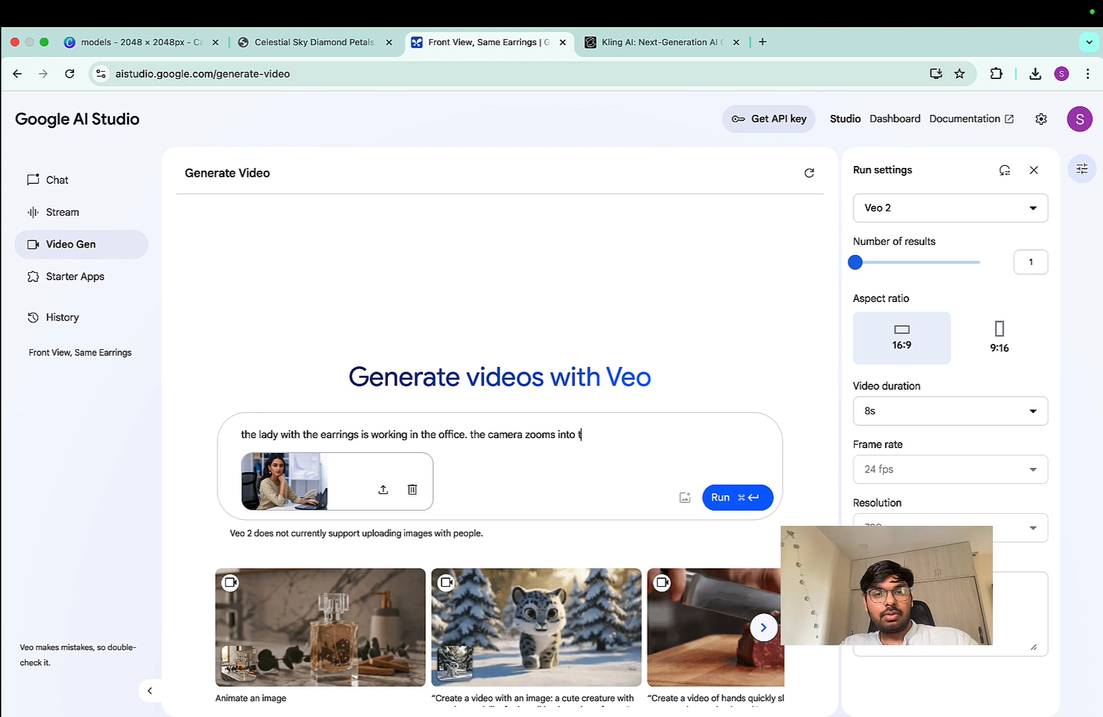
text(he )
text(ea)
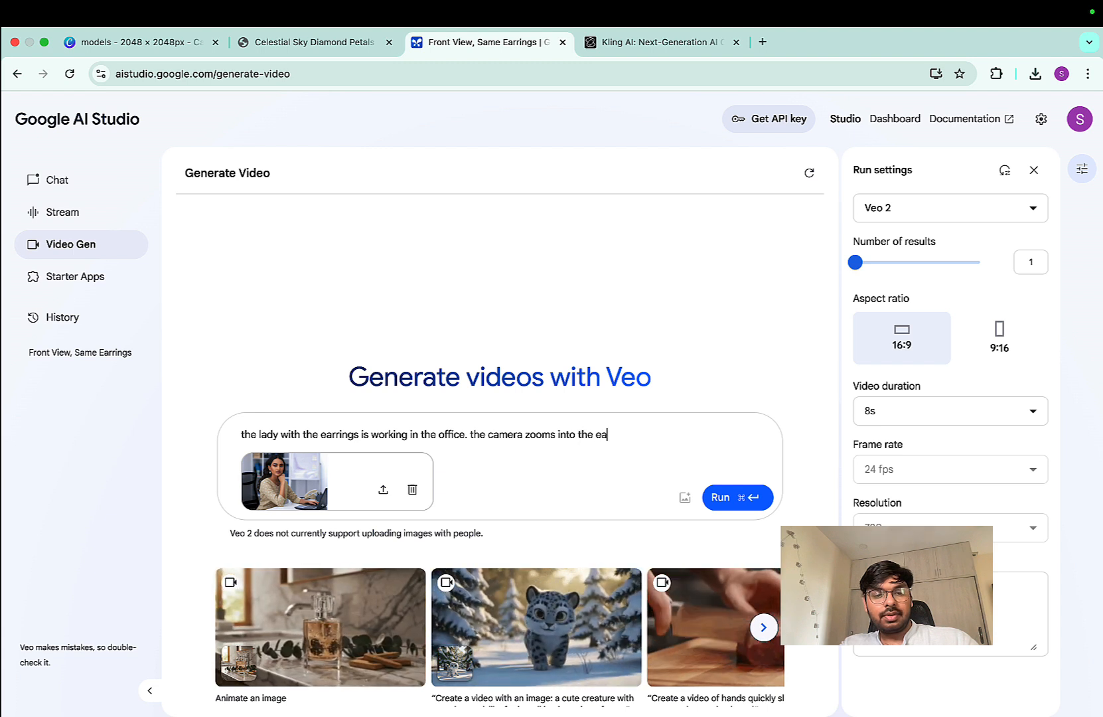
text(rring)
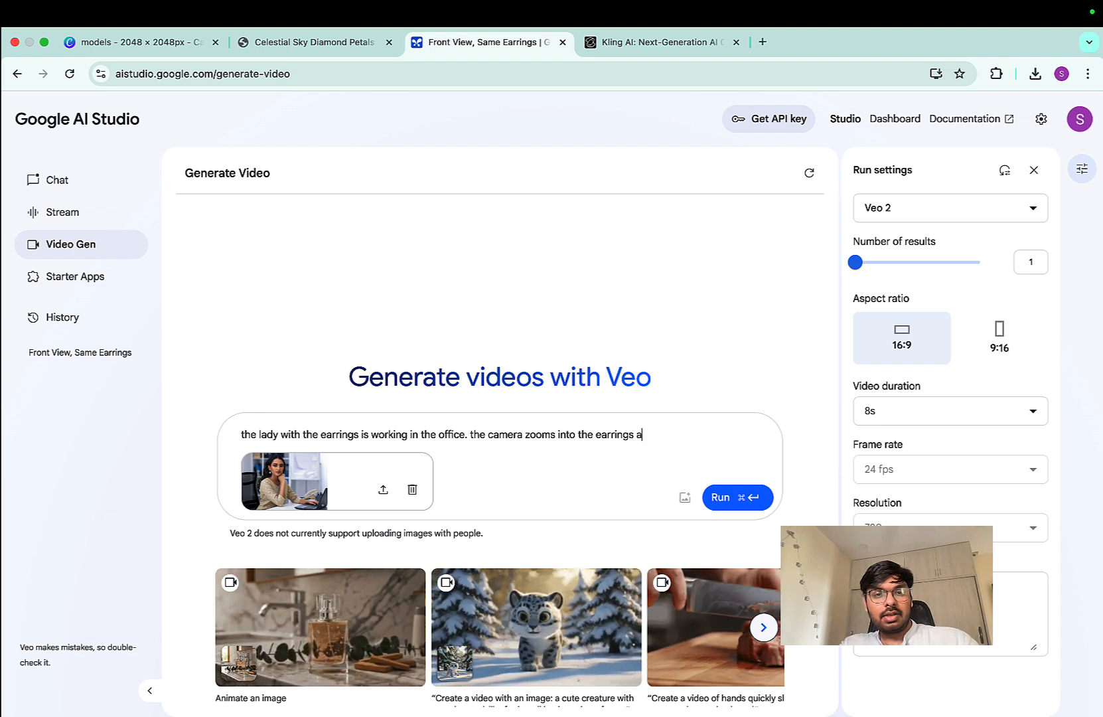
text(s)
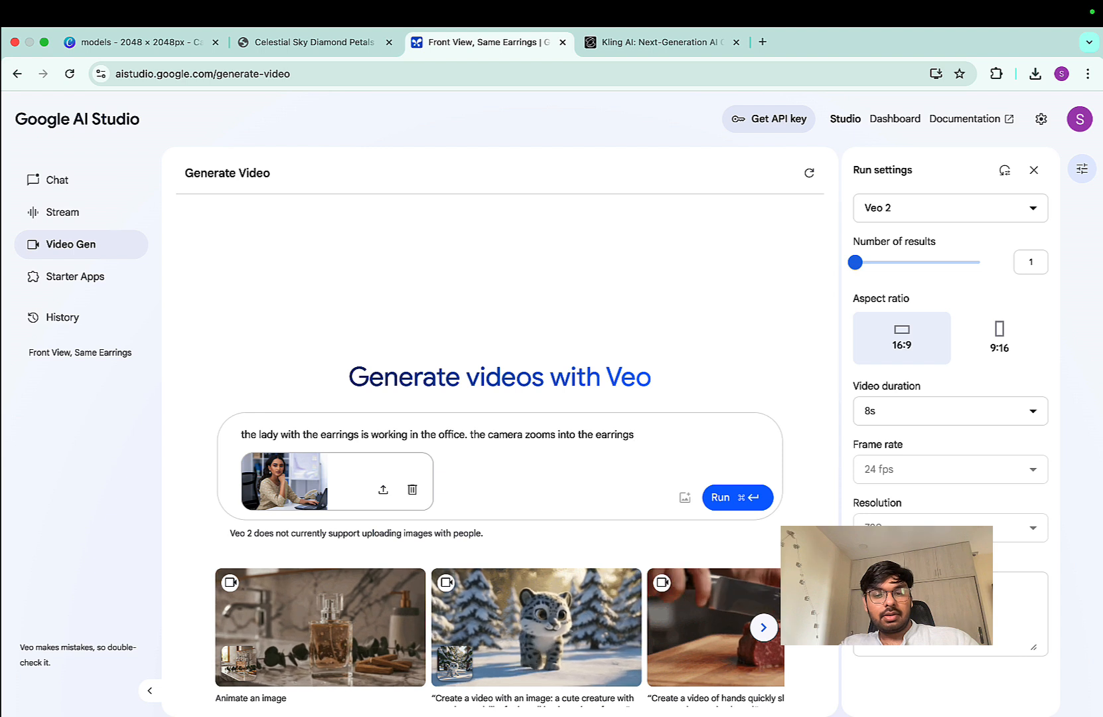
text(,)
Step: Start the prompt with "generate a video", add "in slow motion" after "office", and generate the video
click(241, 434)
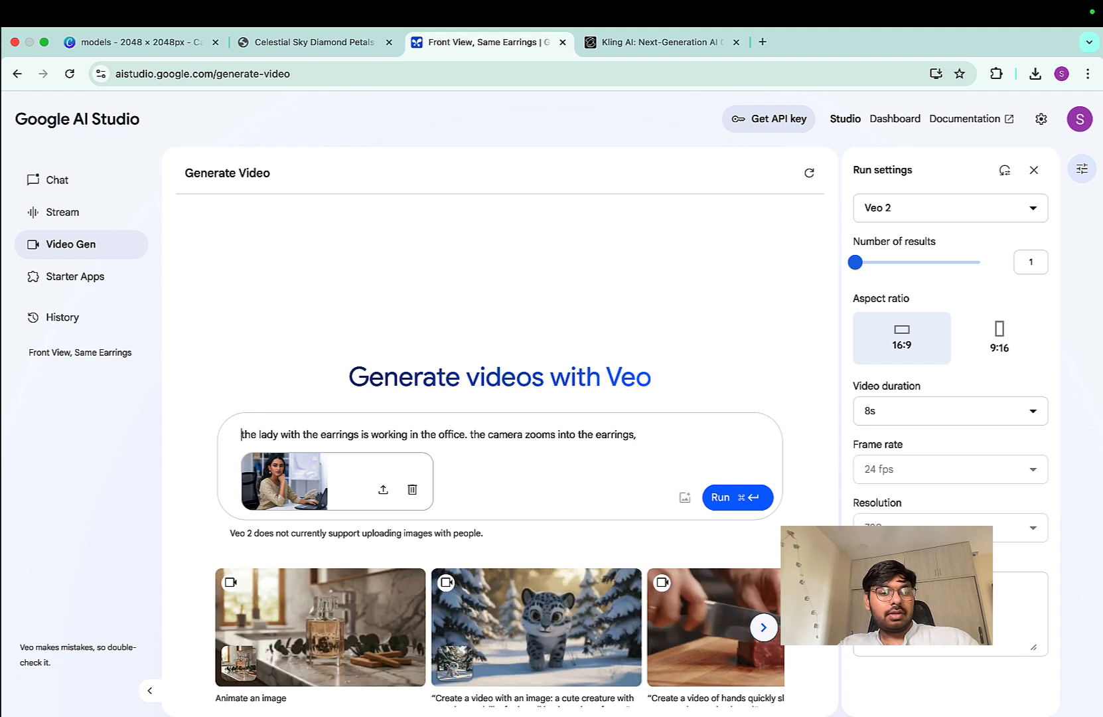
text(gener)
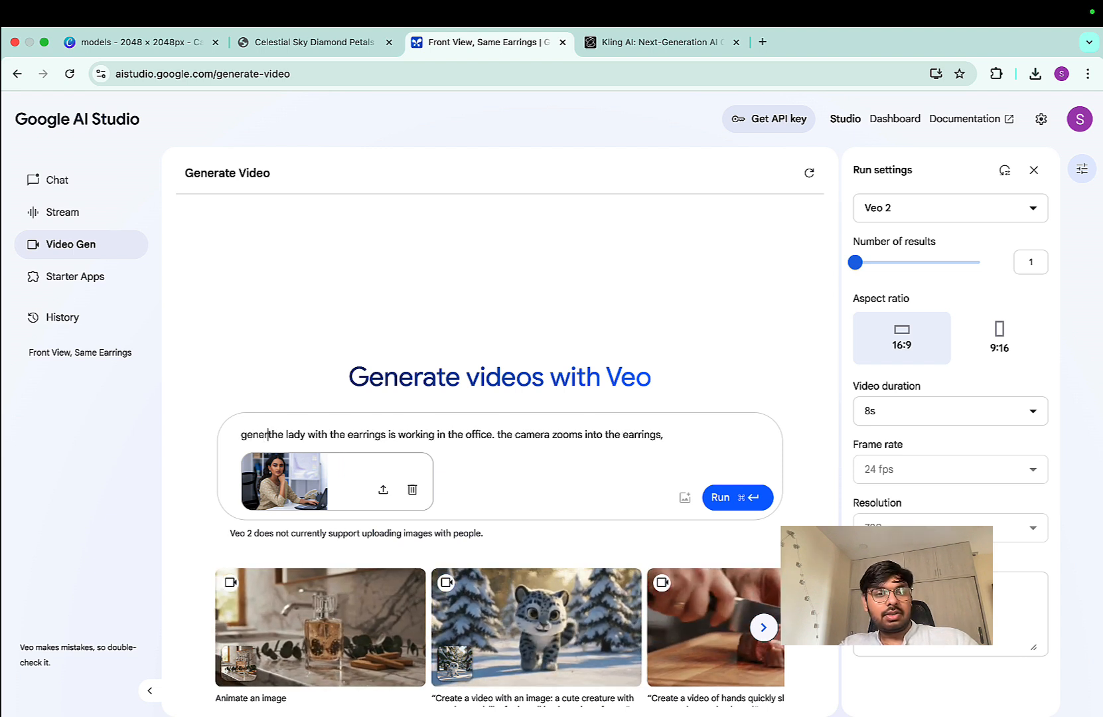
text(ate a)
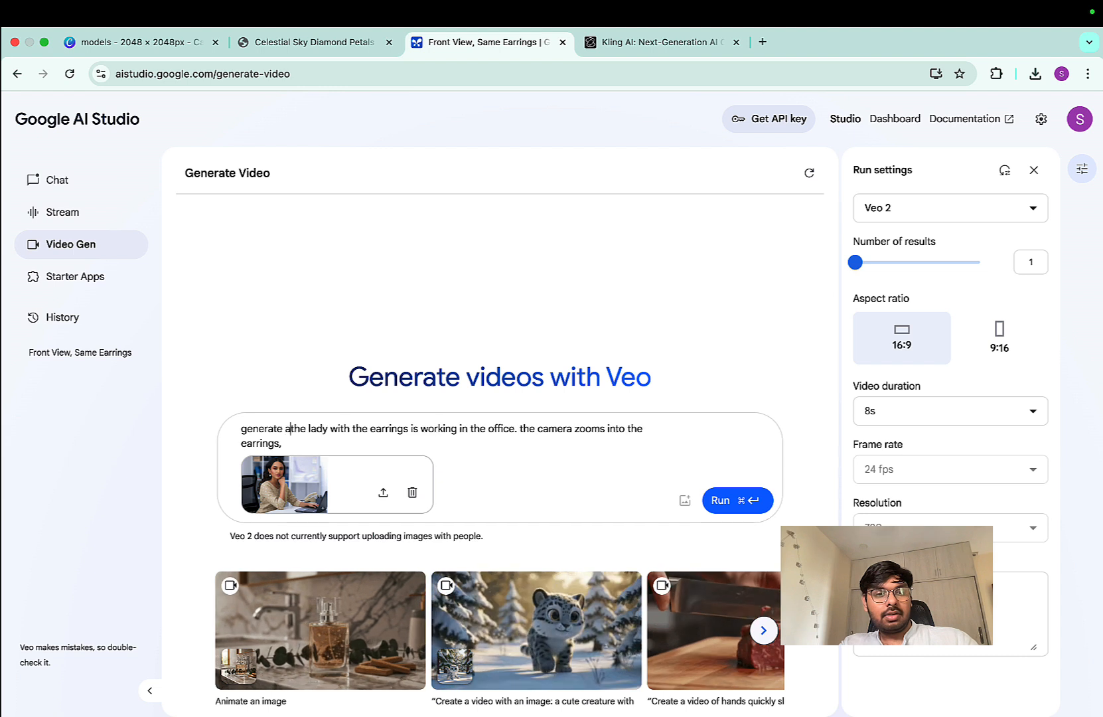
text( video)
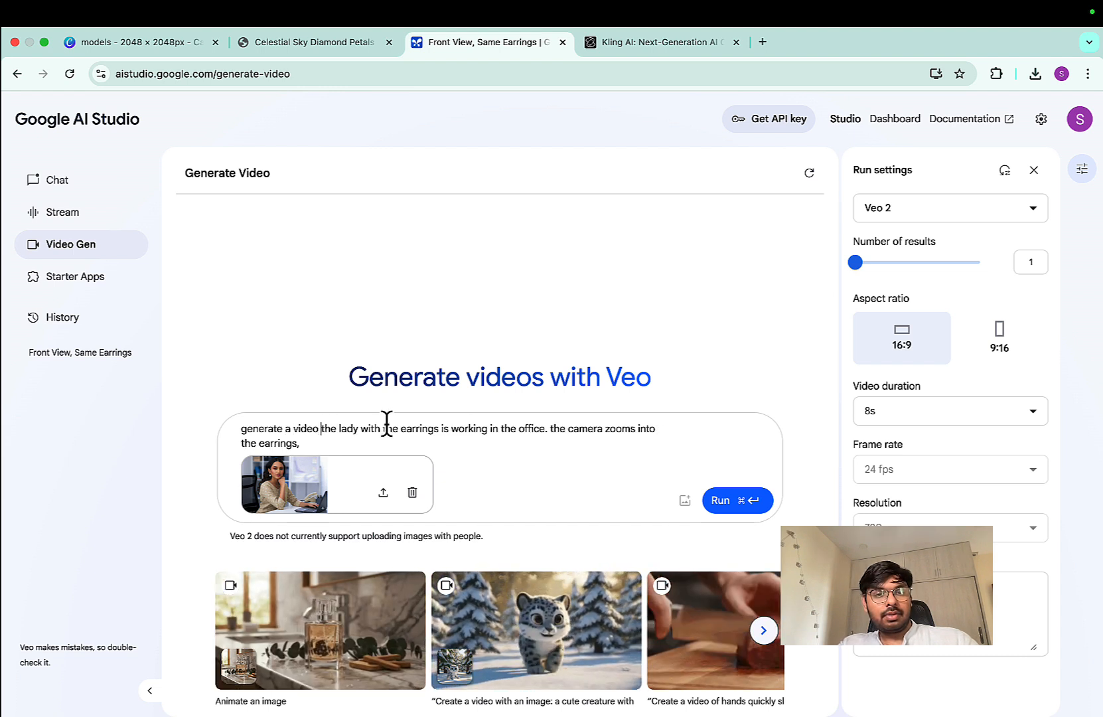
click(544, 430)
text(in slow mo)
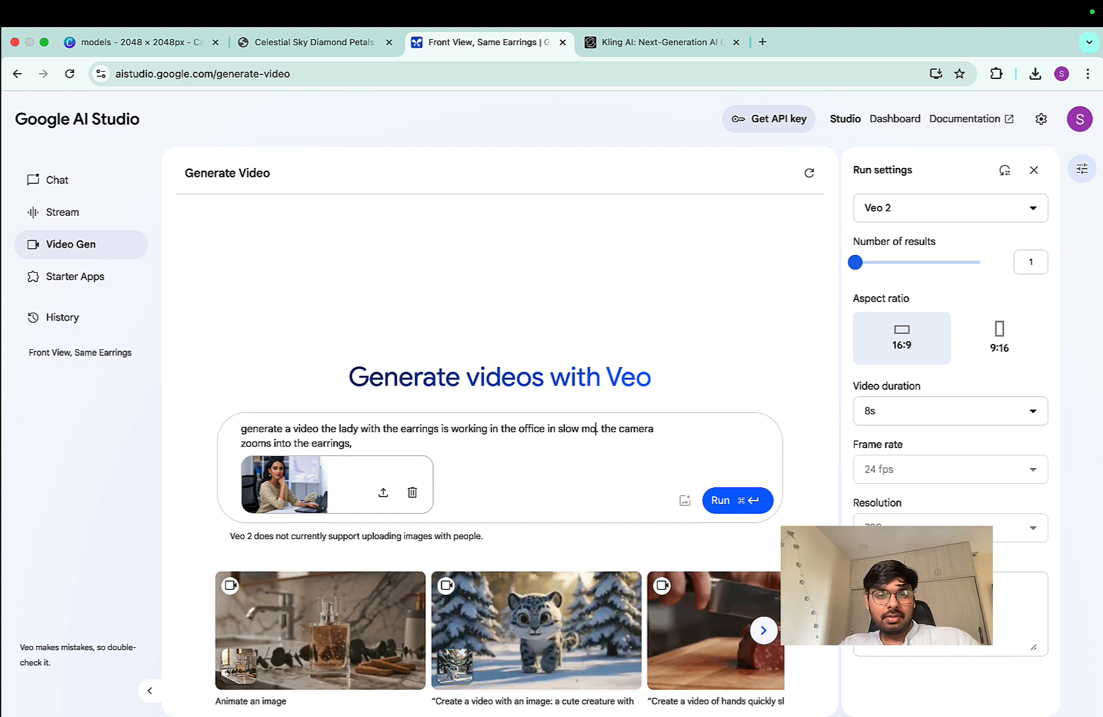
text(tion)
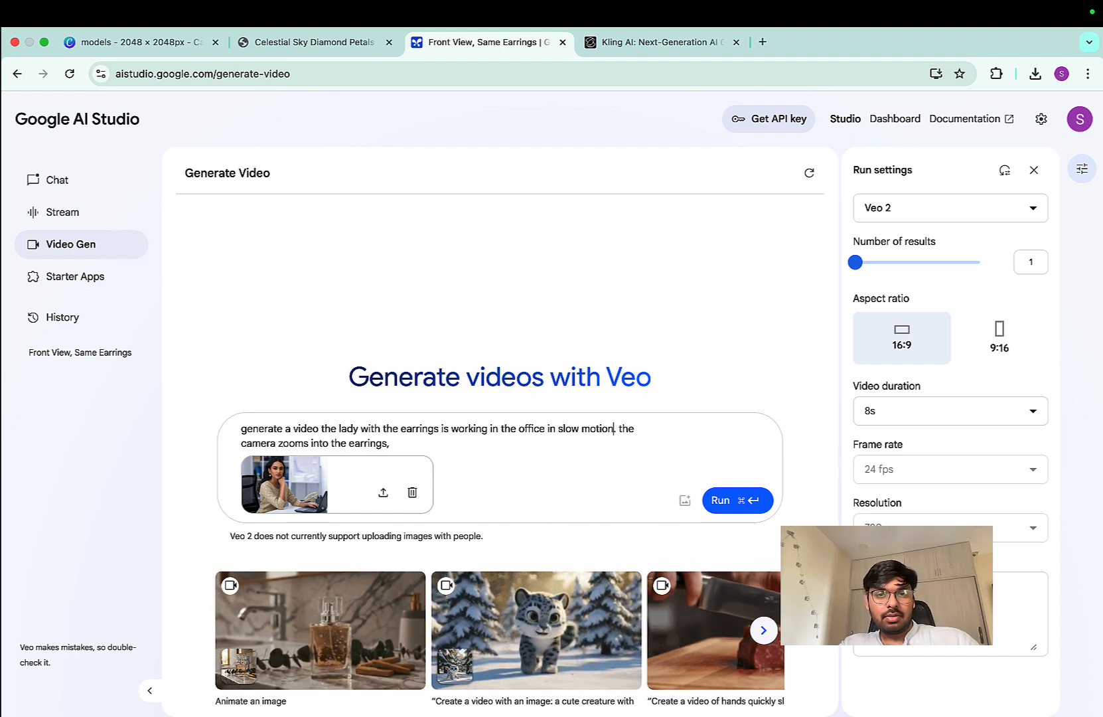
click(722, 496)
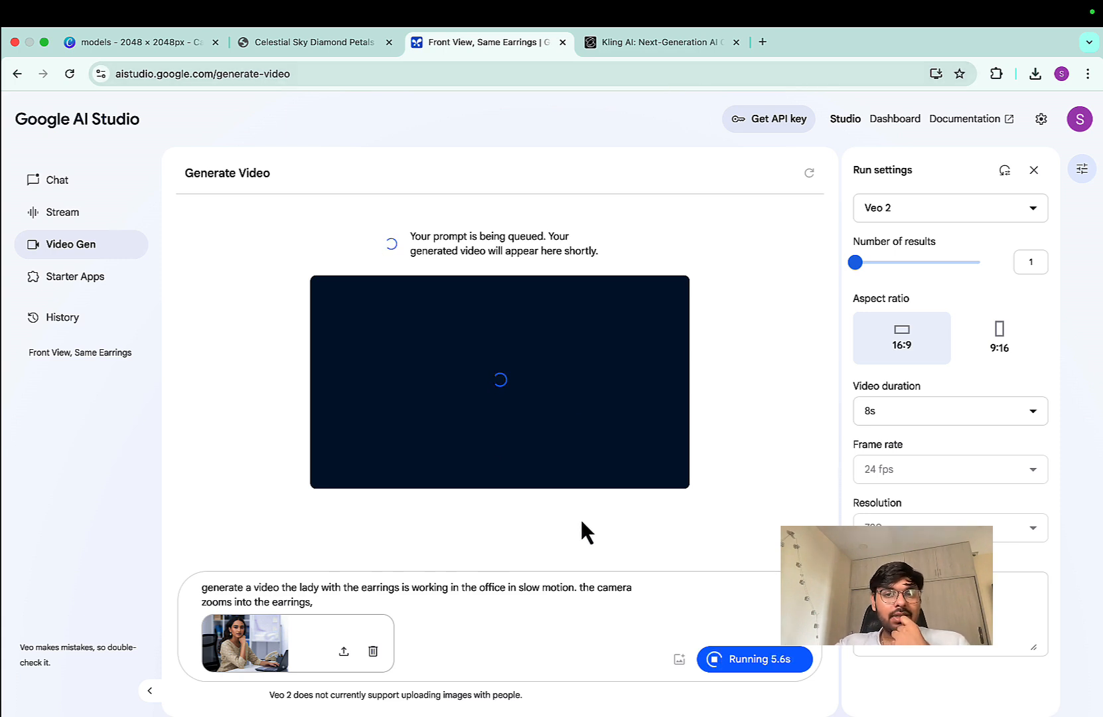
Step: Check the progress of the video generations in Kling AI and Google AI Studio
click(644, 39)
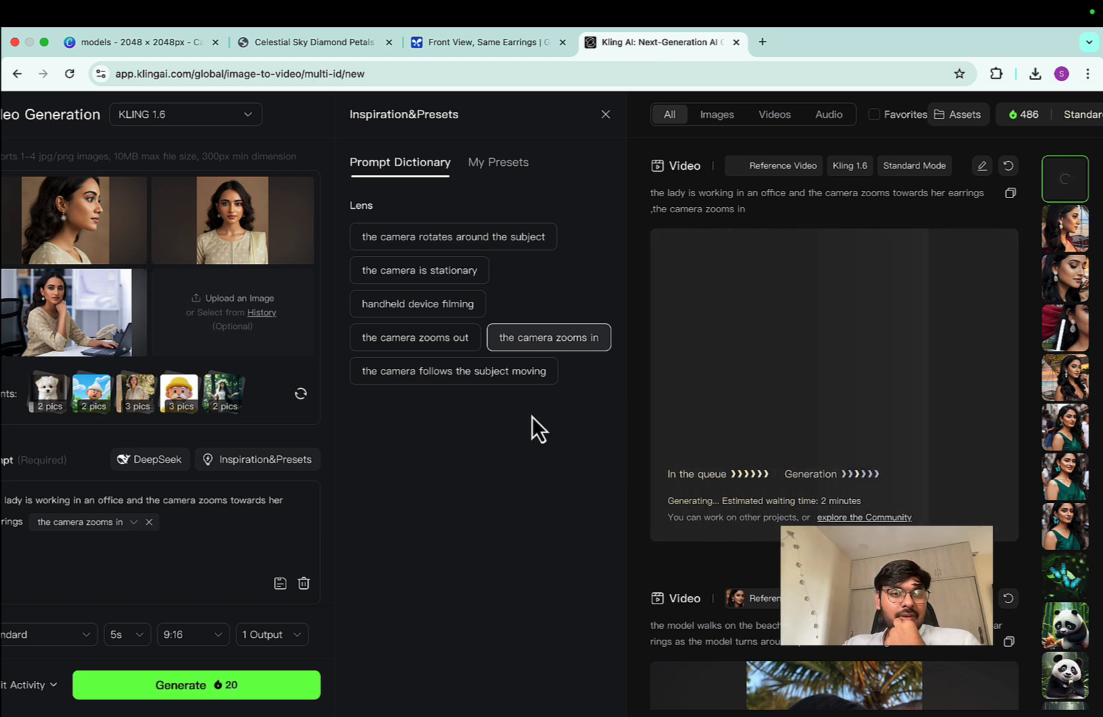
click(504, 40)
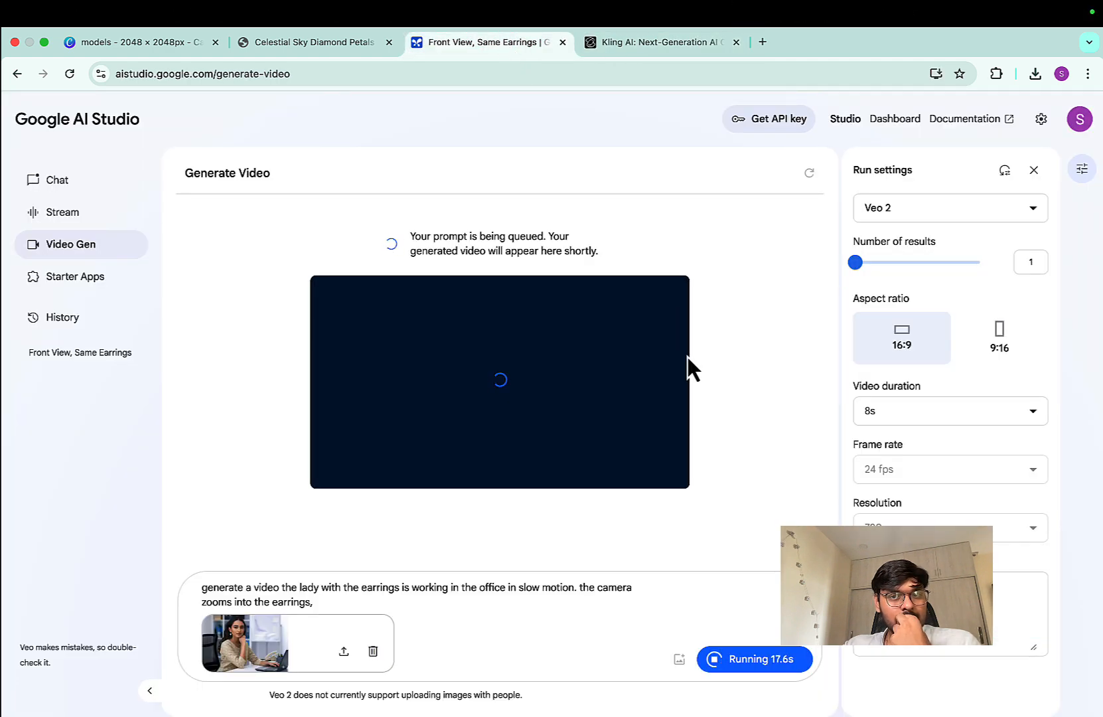
click(684, 43)
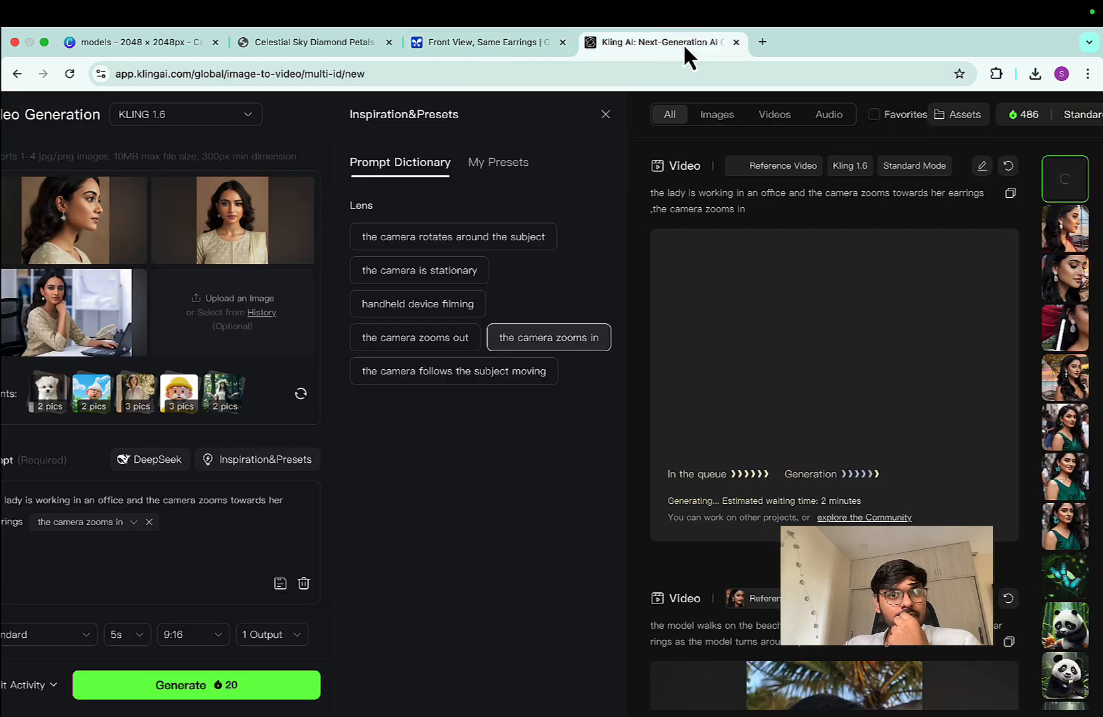
click(481, 37)
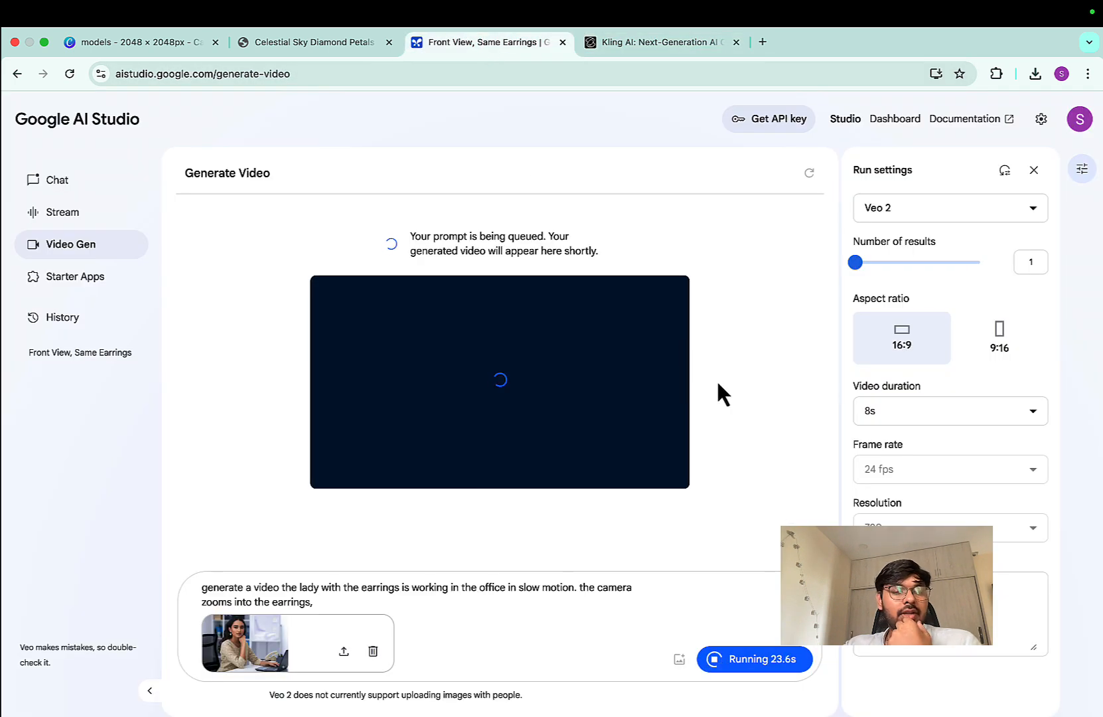
click(651, 52)
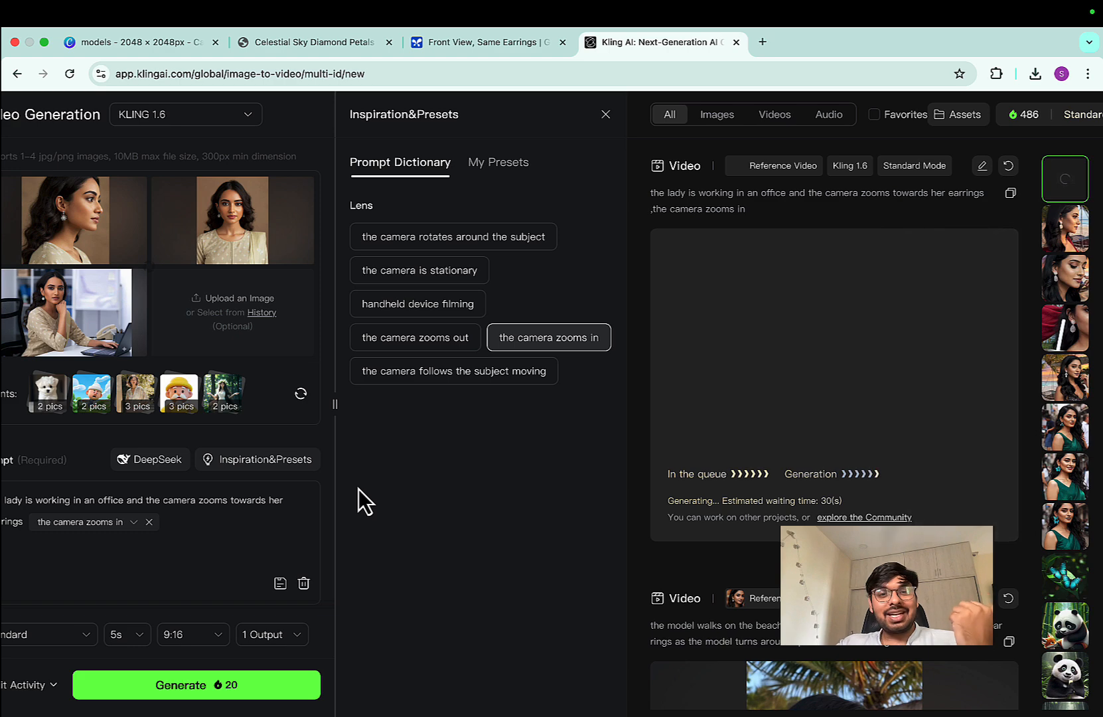
Step: Rerun the same Veo prompt in Google AI Studio and check on the Kling AI video, closing its prompt dictionary
click(463, 42)
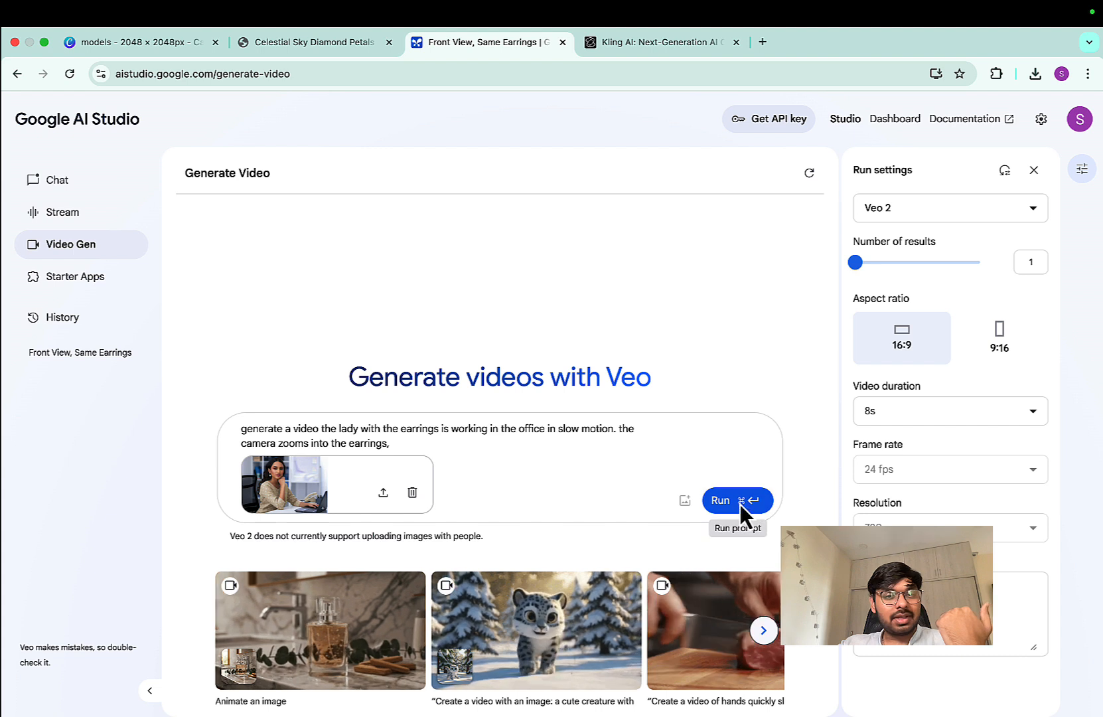
click(739, 500)
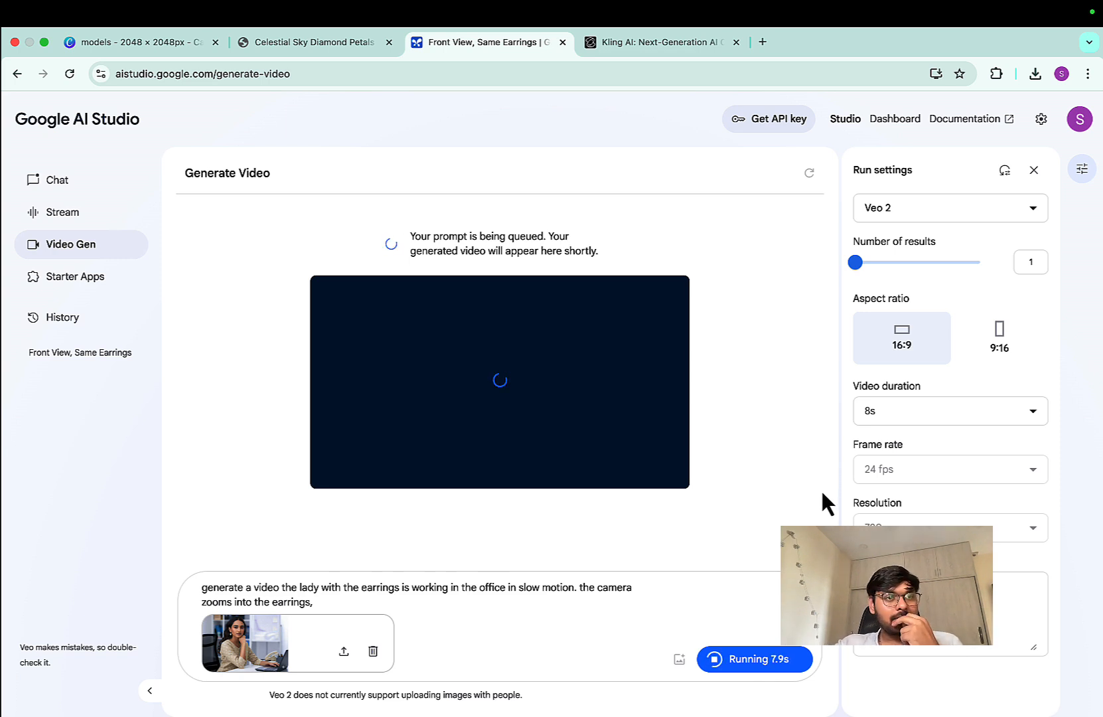
click(659, 53)
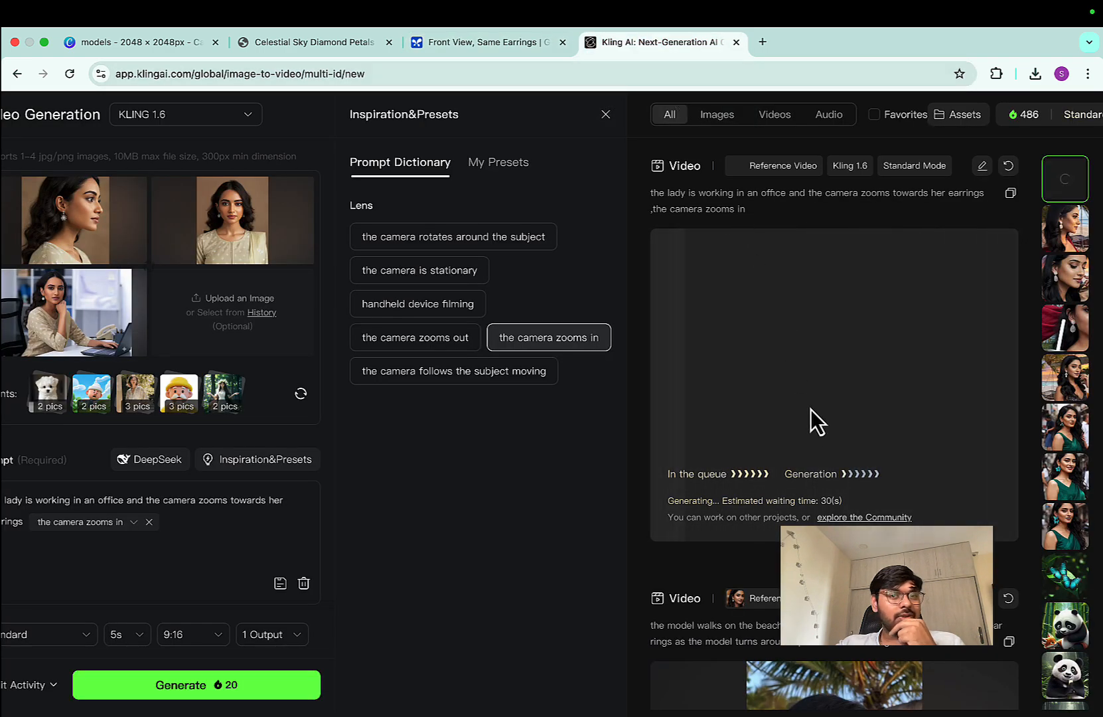
click(489, 42)
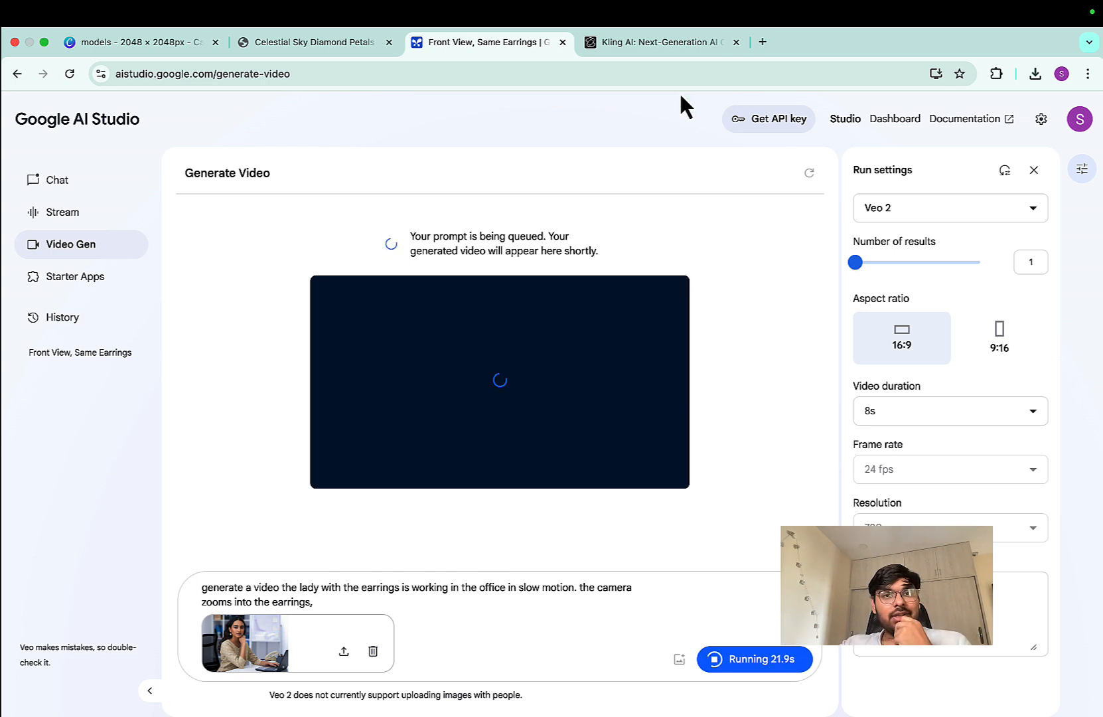
click(677, 53)
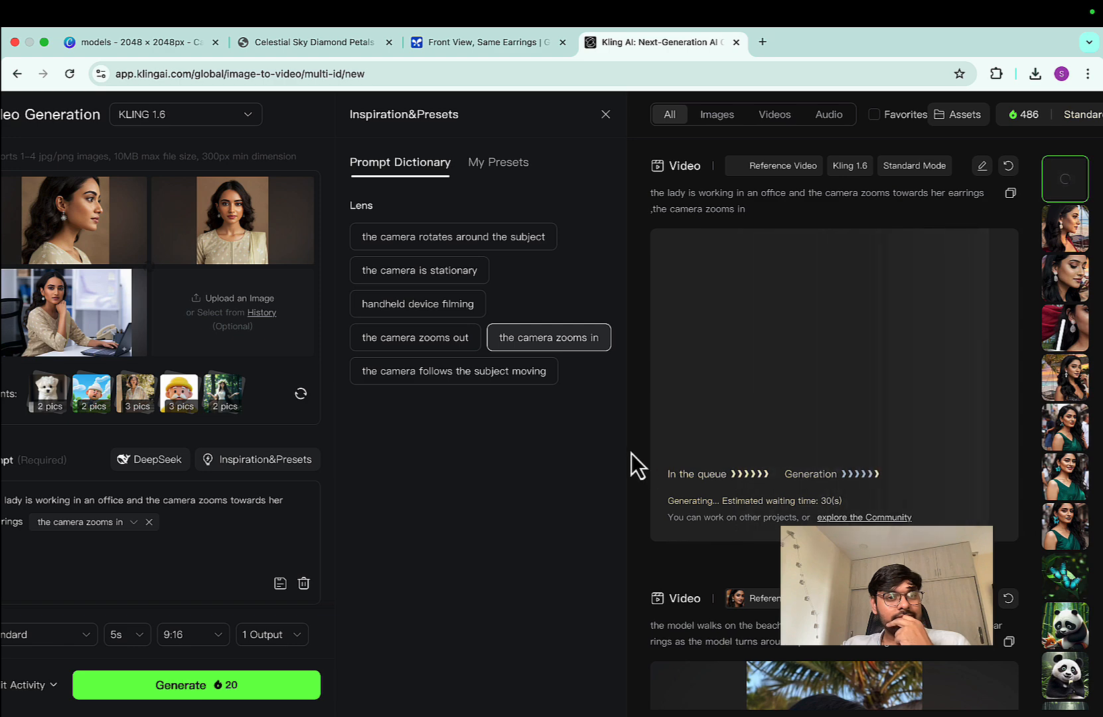
click(605, 114)
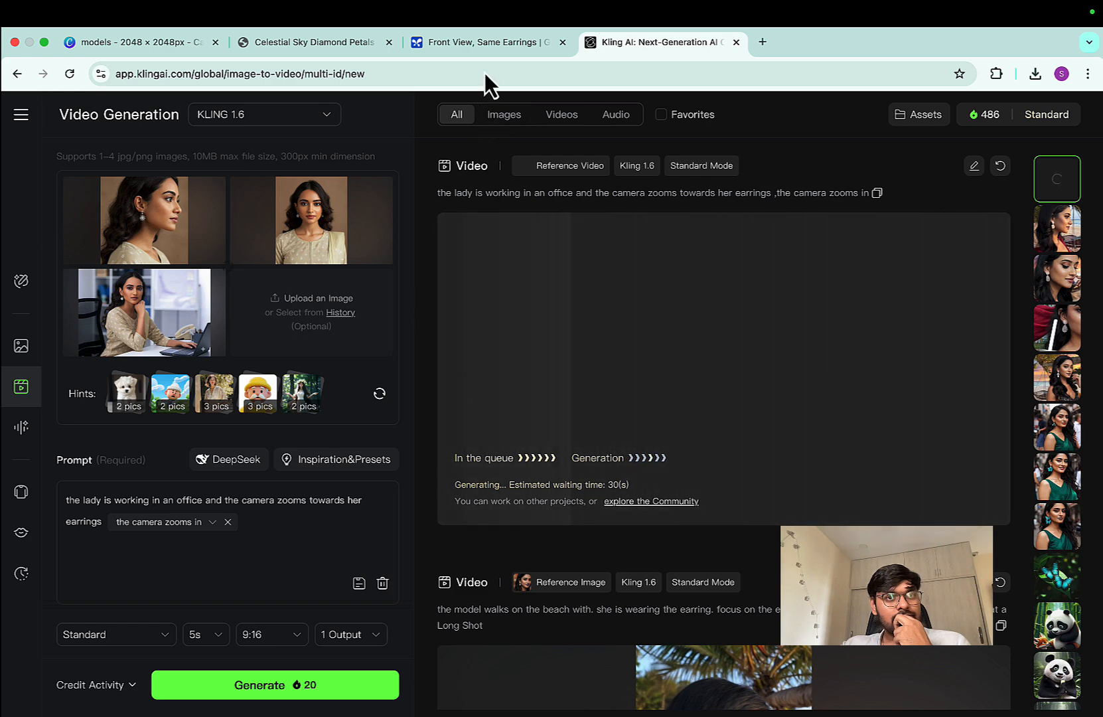
click(498, 43)
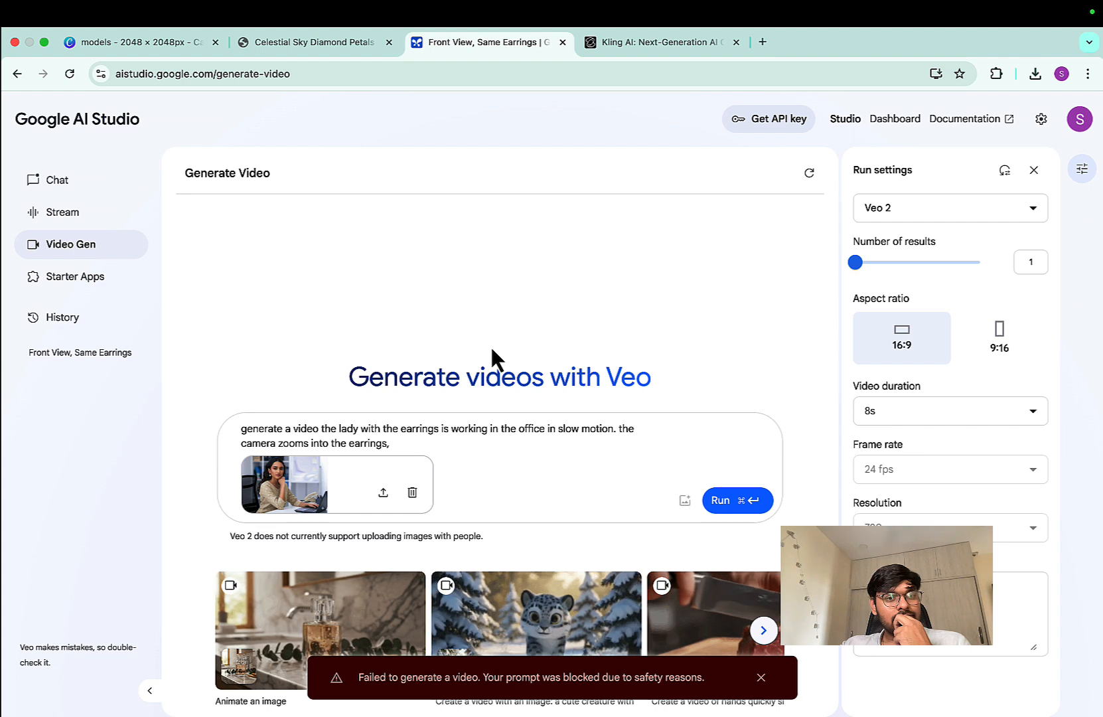
Step: Remove the camera zoom sentence from the end of the Veo prompt and generate the video again
scroll(489, 344, down, 1)
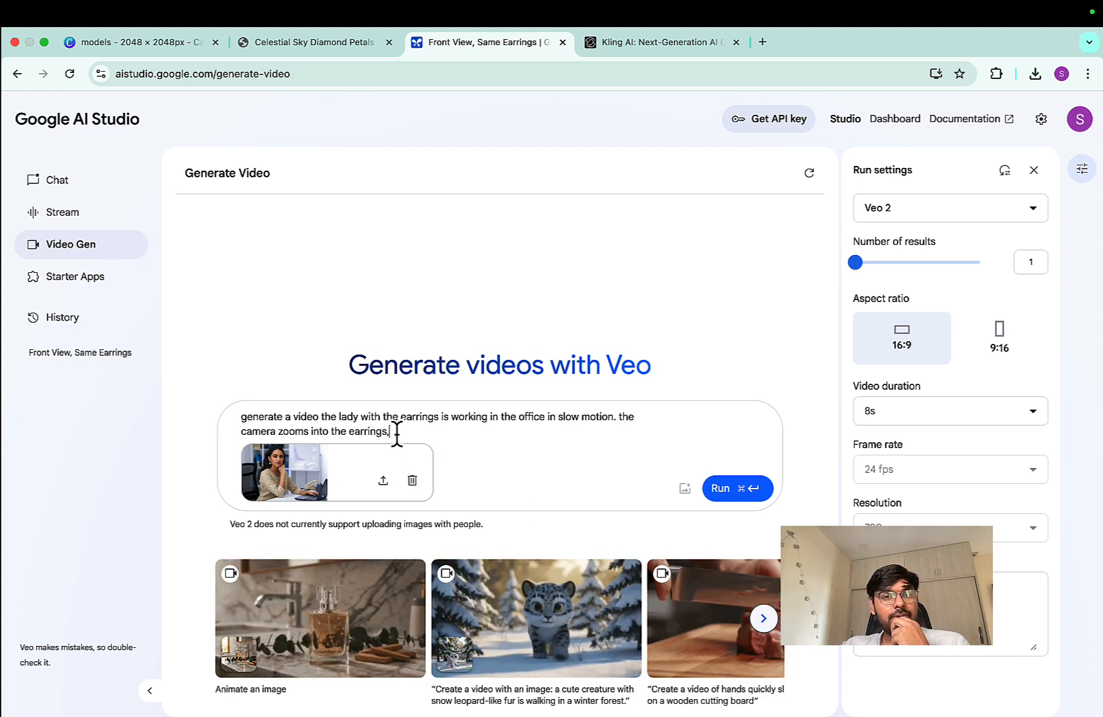
drag(507, 424, 616, 420)
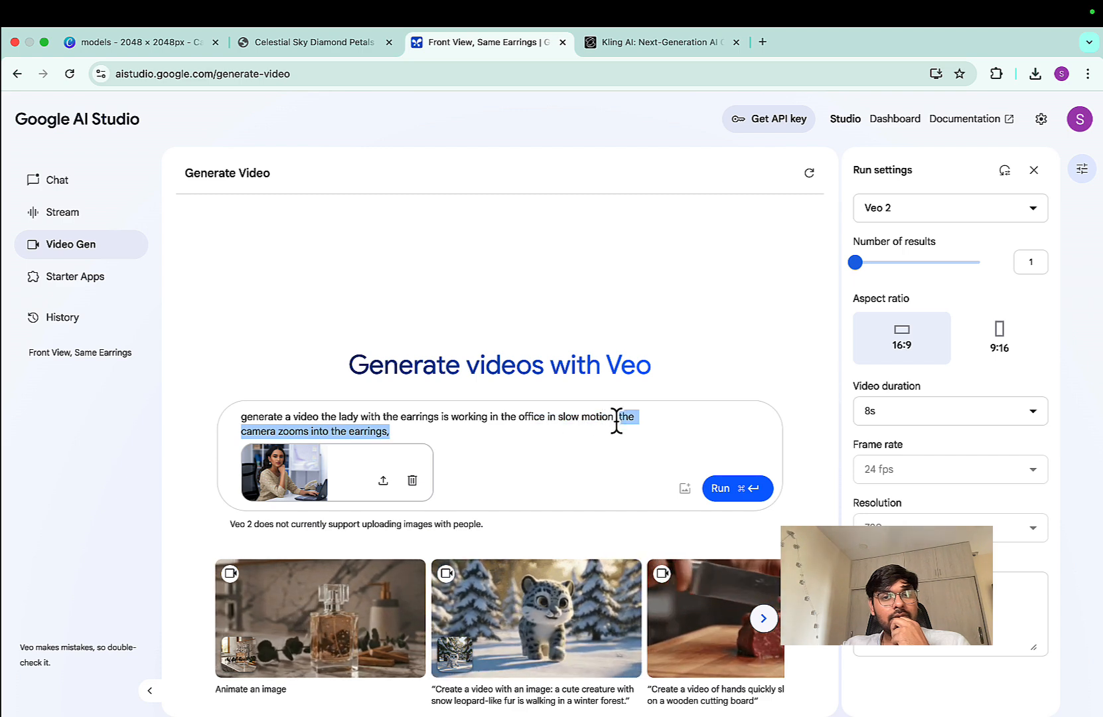
key(BackSpace)
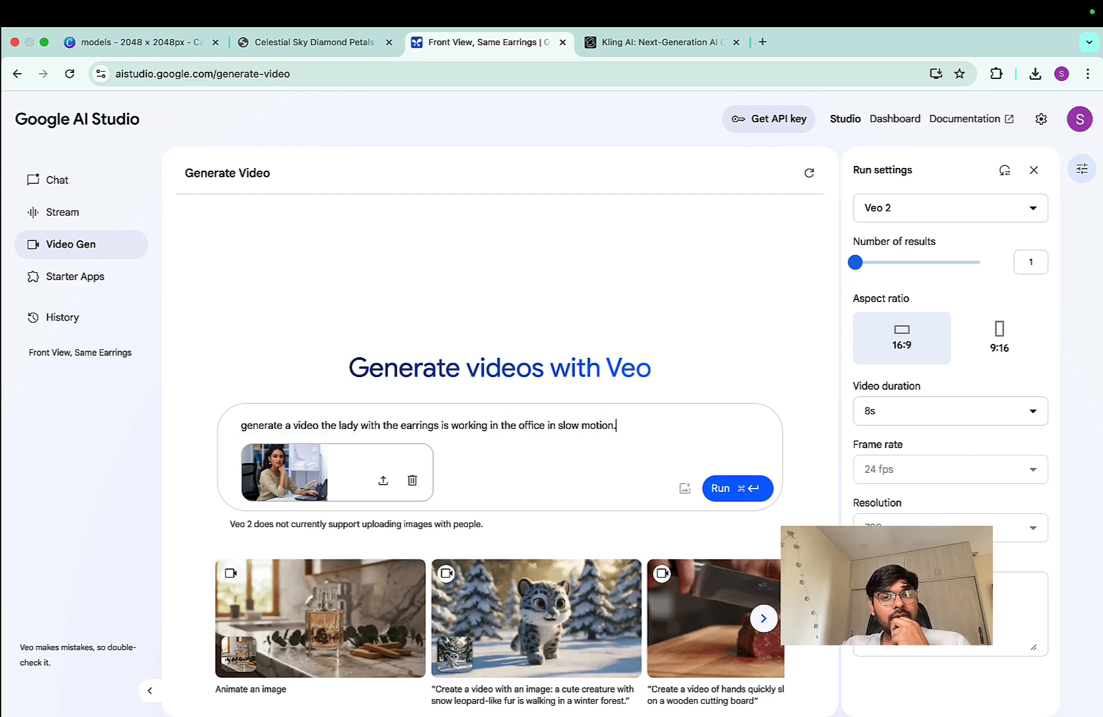
click(750, 488)
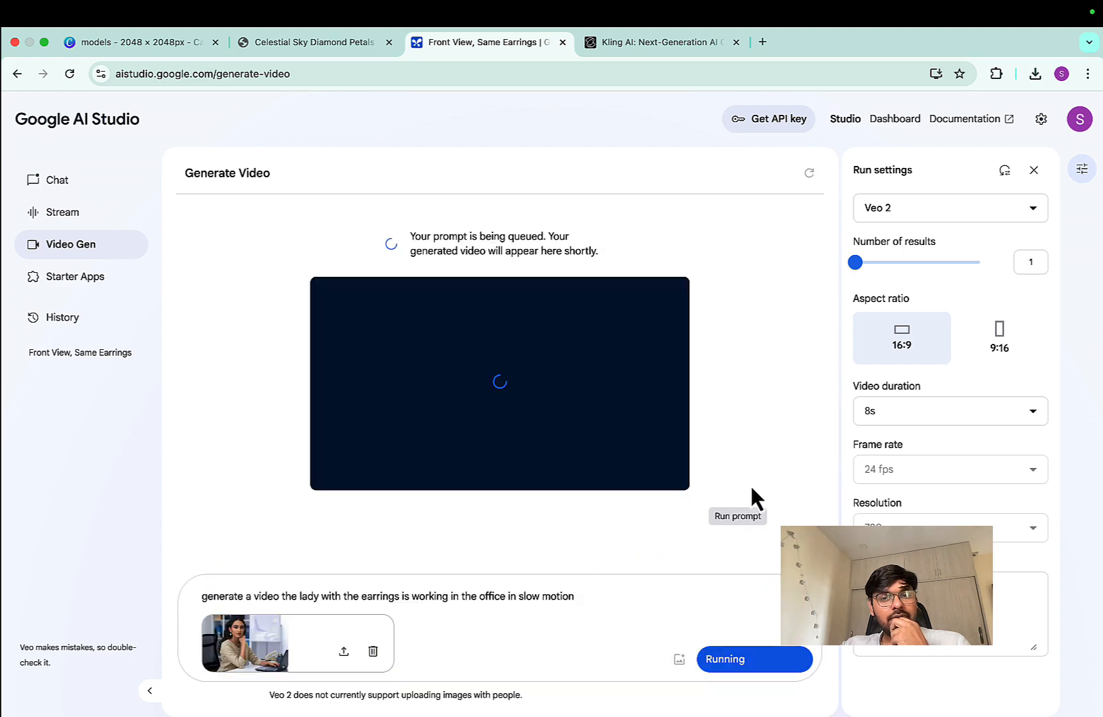
Step: Switch to Kling AI to watch the finished office video, and check the Veo generation in Google AI Studio
click(620, 43)
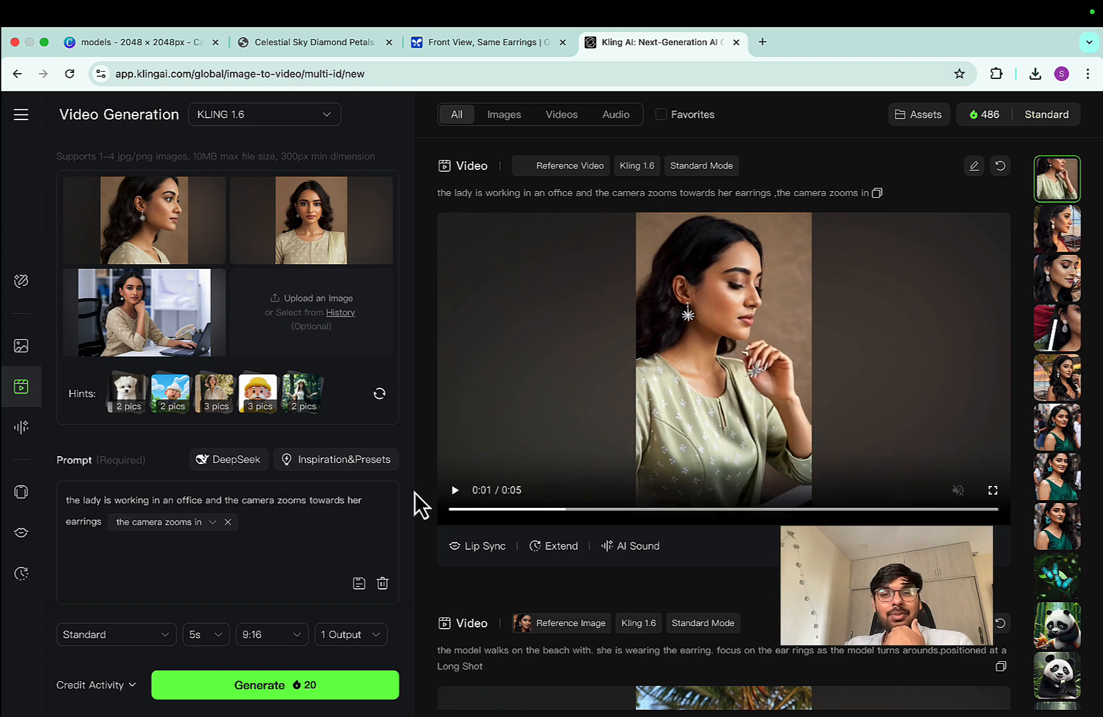
click(647, 415)
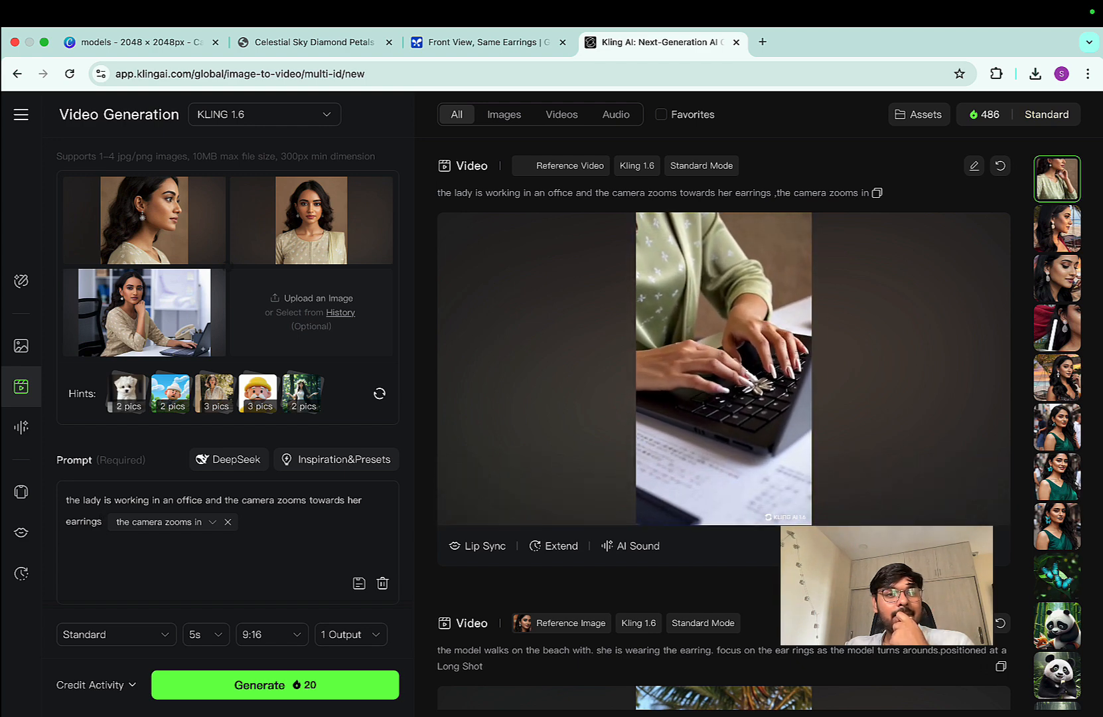
mouse_move(148, 226)
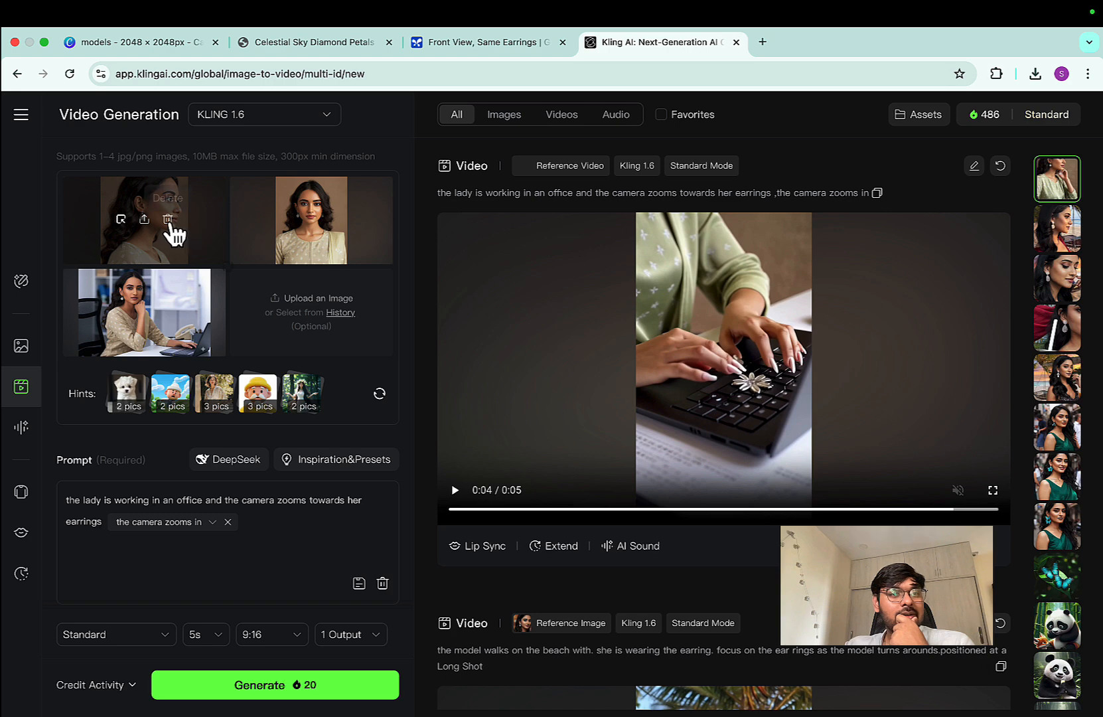
click(482, 44)
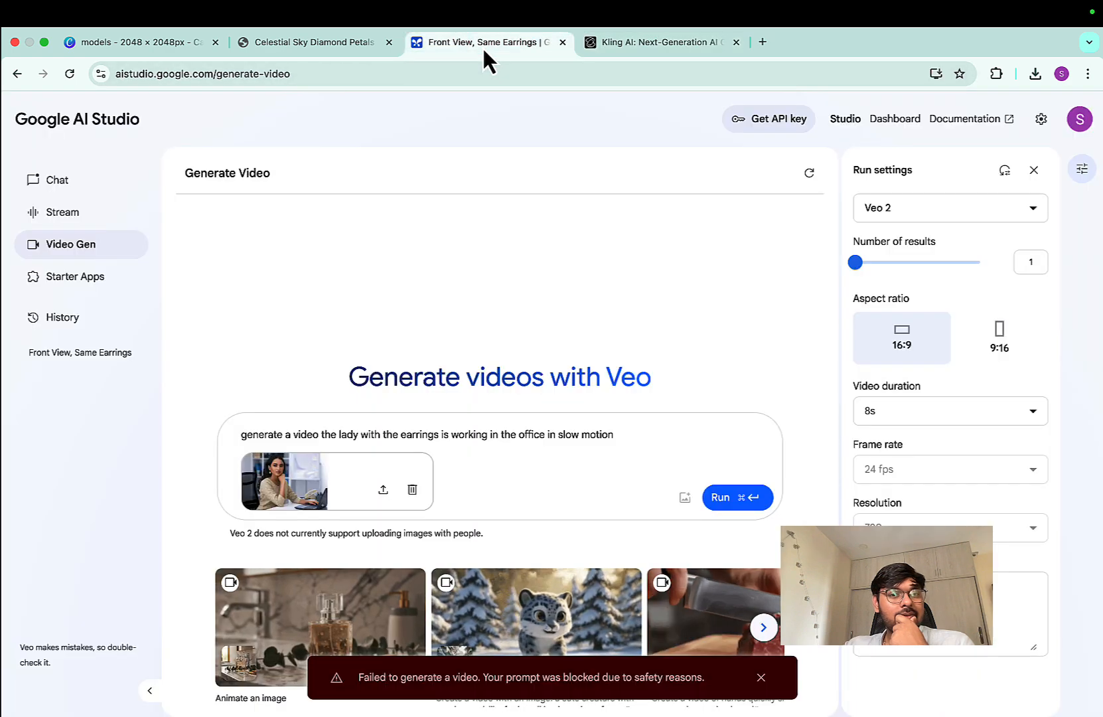
Step: In Kling AI, delete the side-view and front-view studio portraits from the reference images, keeping only the office image
click(641, 42)
mouse_move(128, 228)
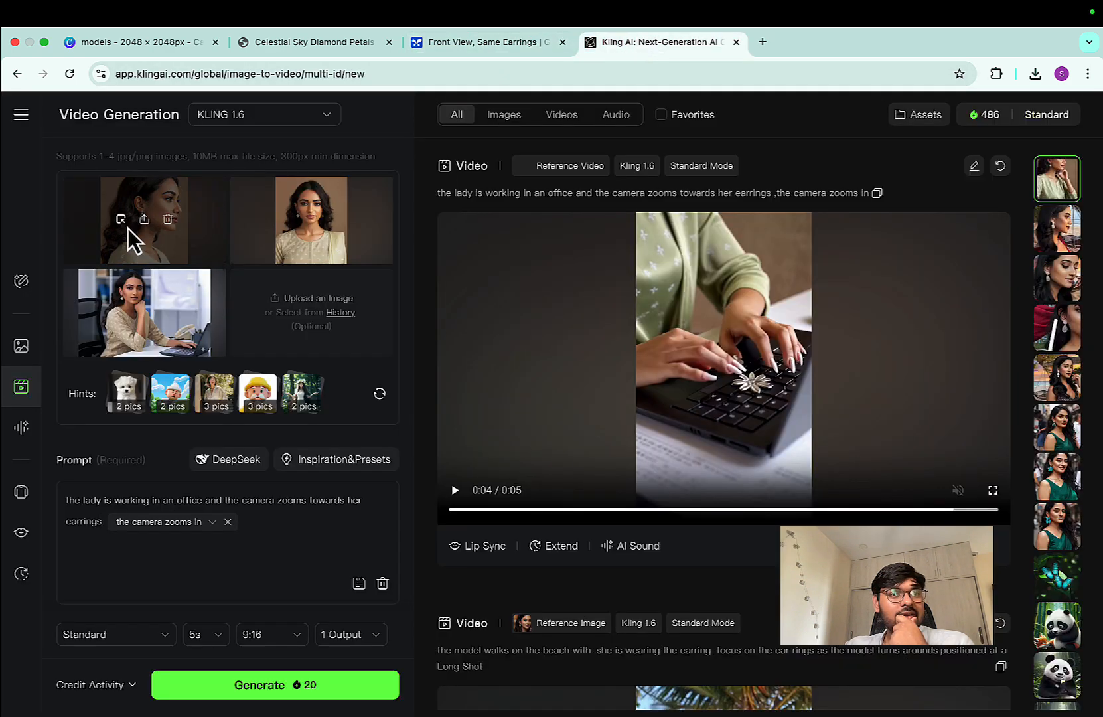
click(168, 221)
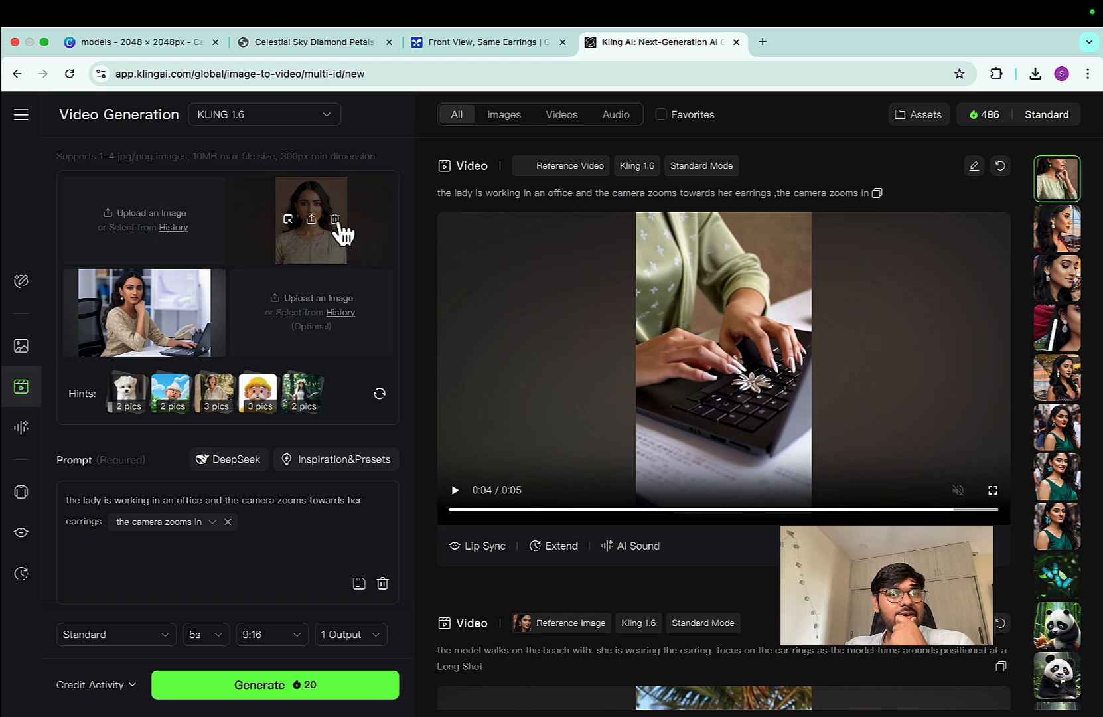
click(334, 220)
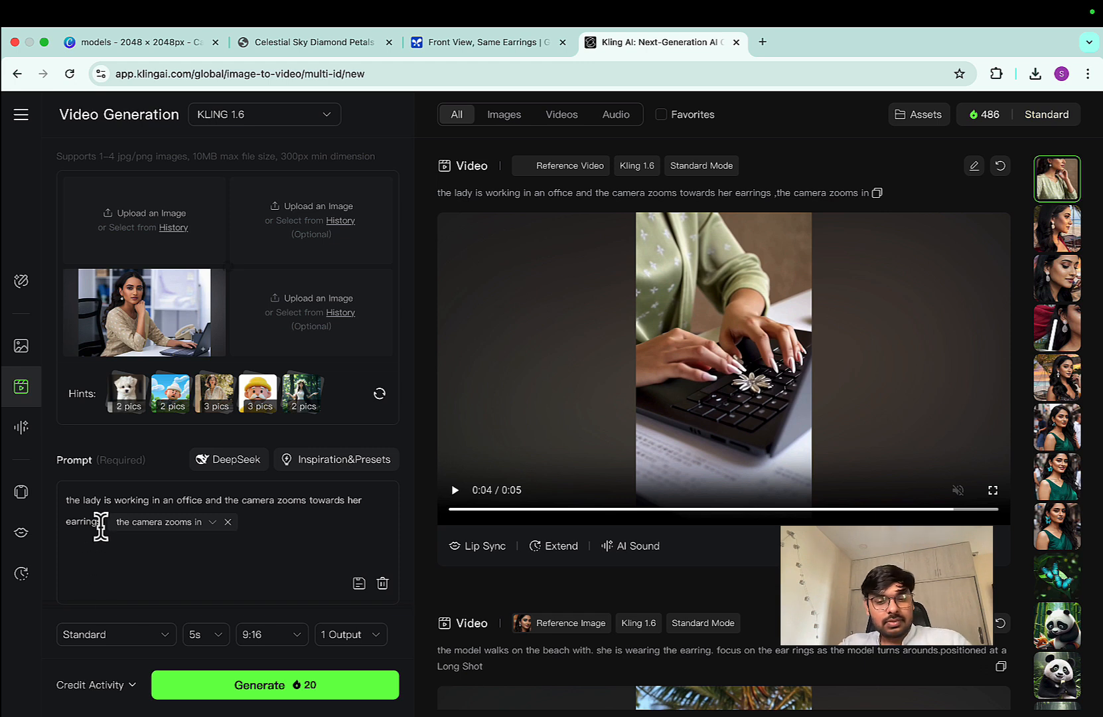
Step: Add ", camera stays on the face." after "earrings" in the video prompt
click(100, 526)
text(, camear)
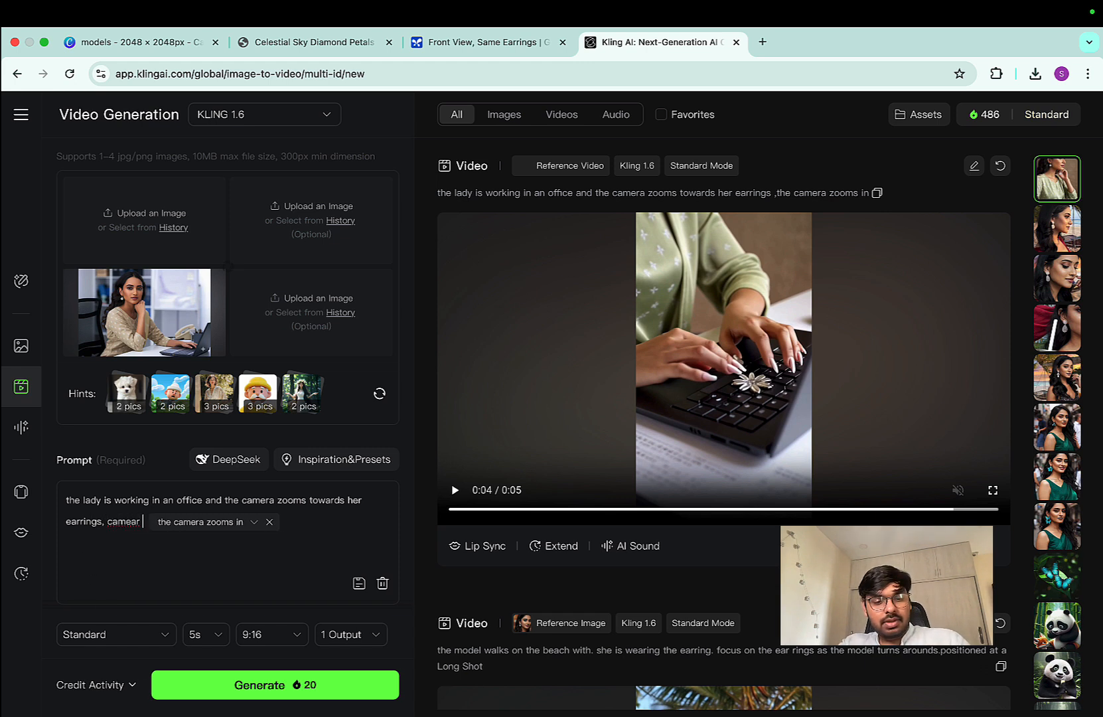
key(BackSpace)
key(BackSpace)
text(ra stay)
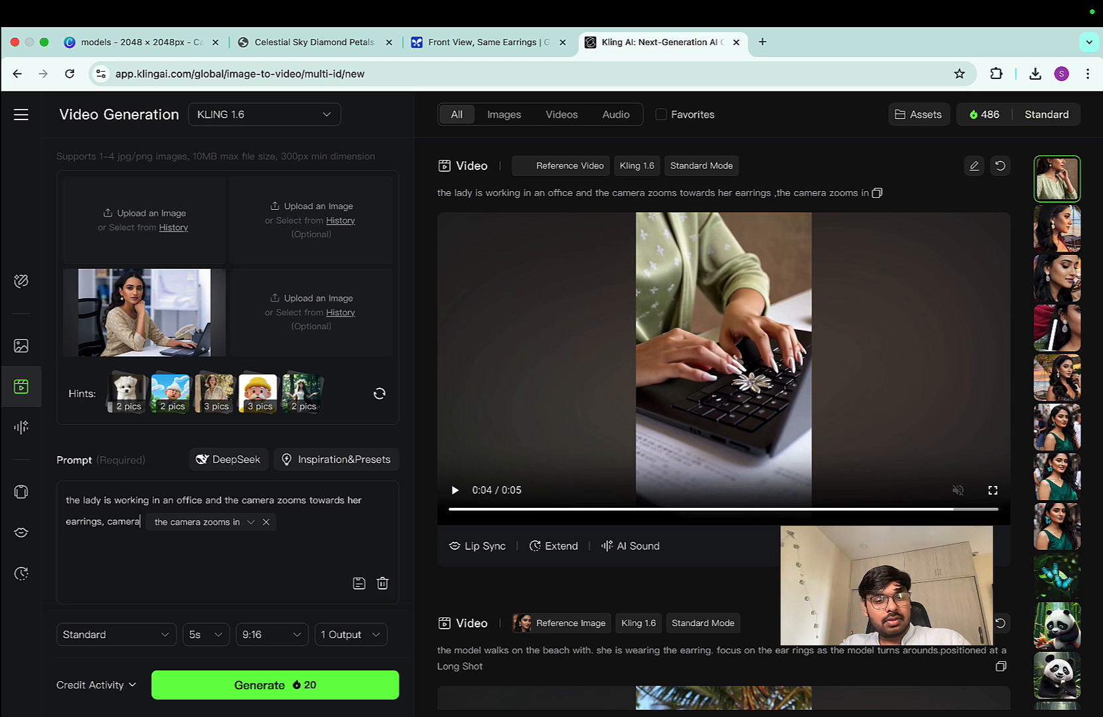
text(s on the )
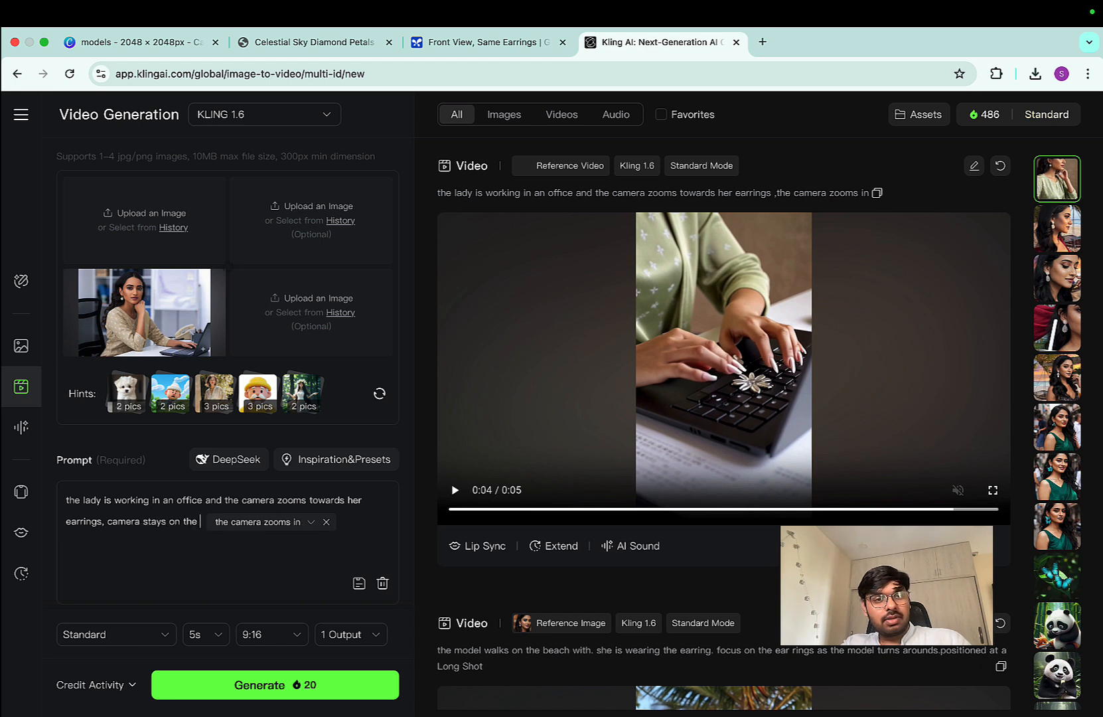
text(face.)
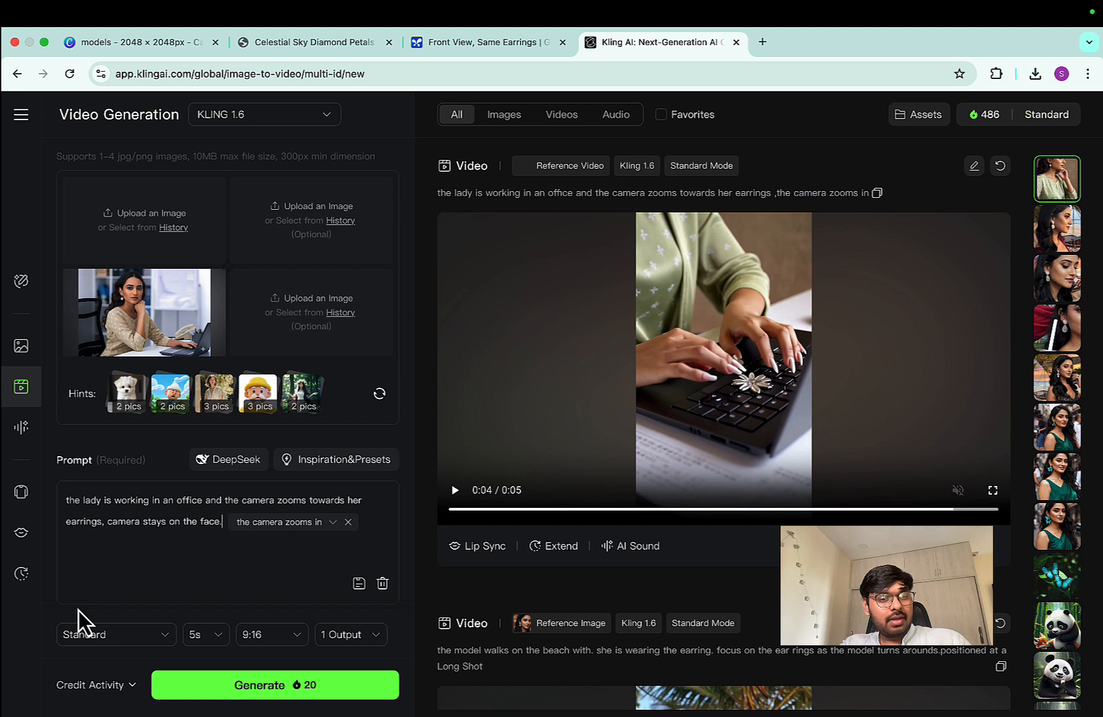
Step: Set the negative prompt to "distortion" and generate the video
scroll(139, 576, down, 2)
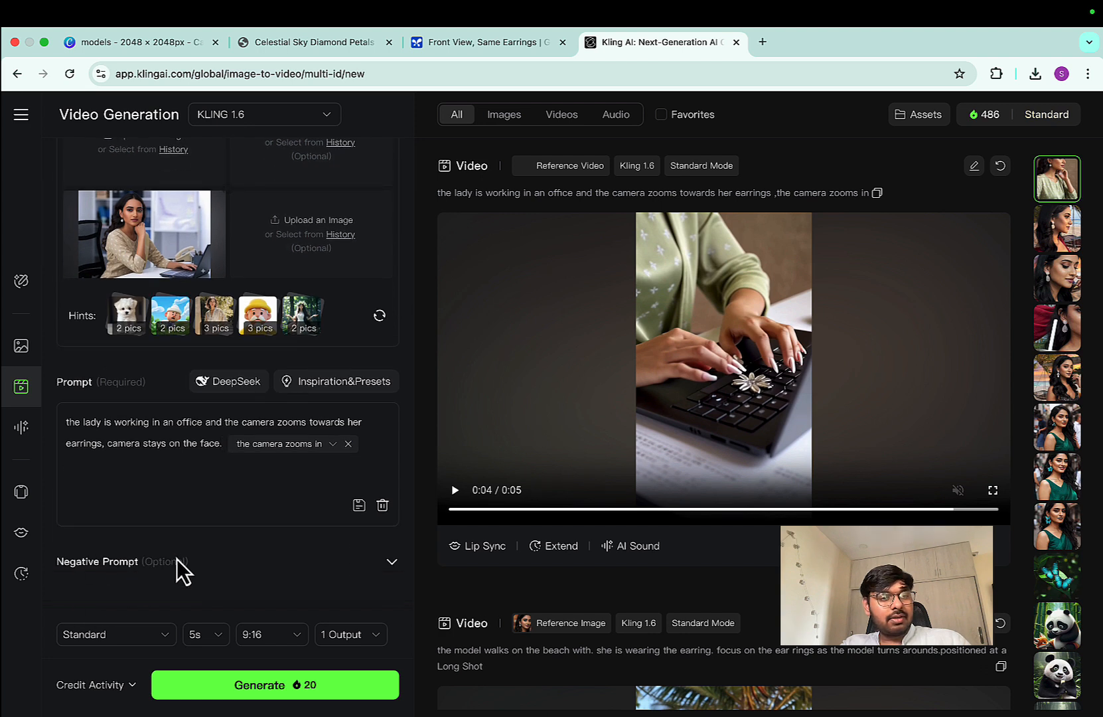
click(392, 563)
click(166, 488)
text(no distortion)
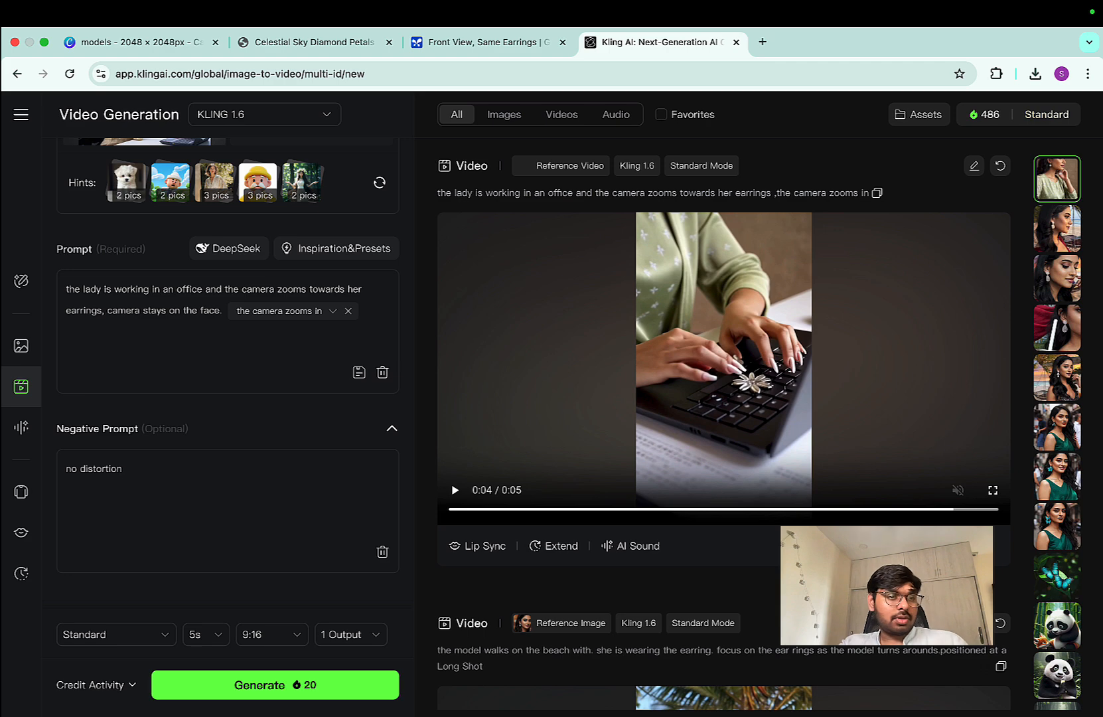
drag(79, 468, 46, 474)
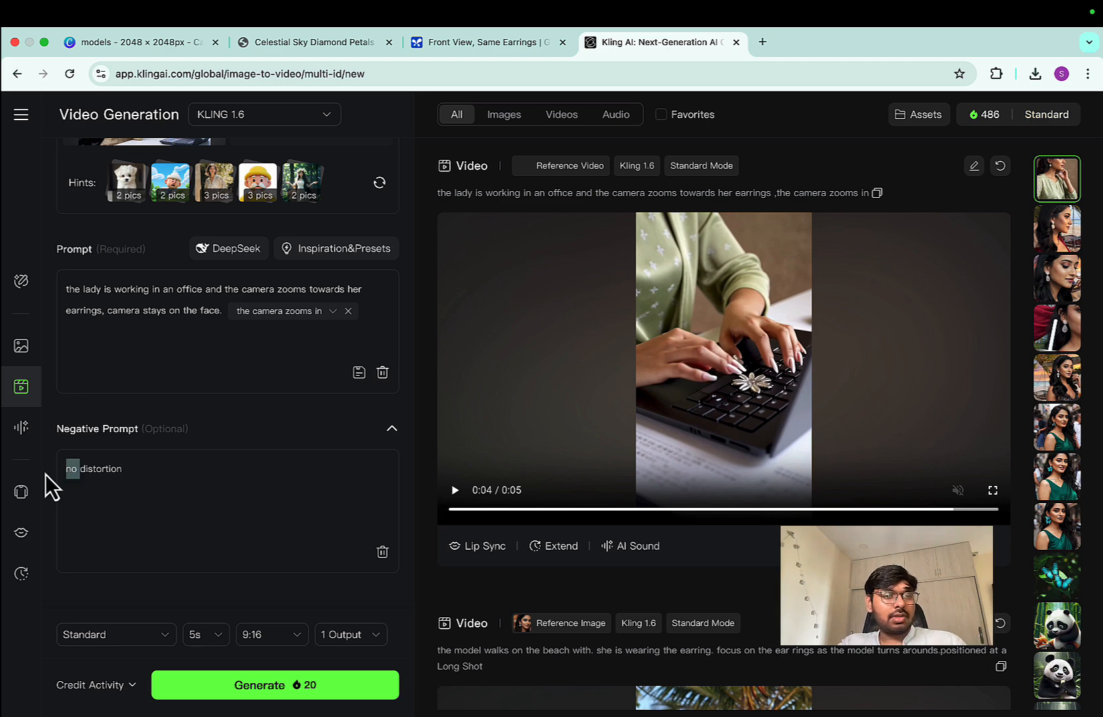
key(BackSpace)
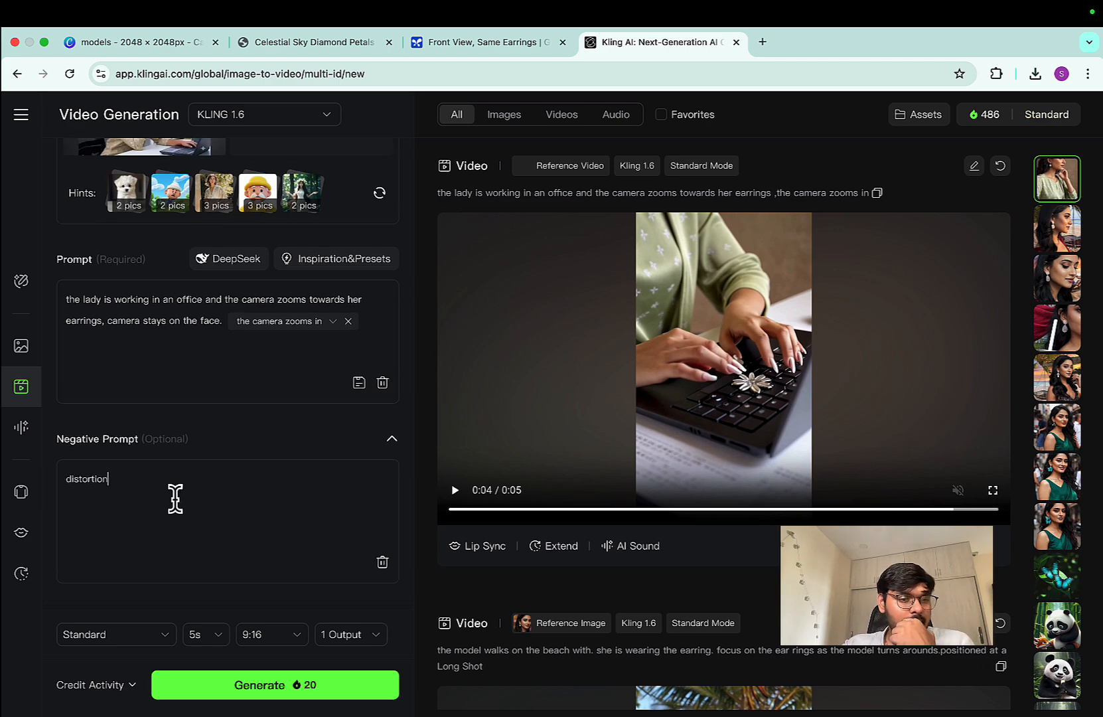
scroll(175, 497, up, 5)
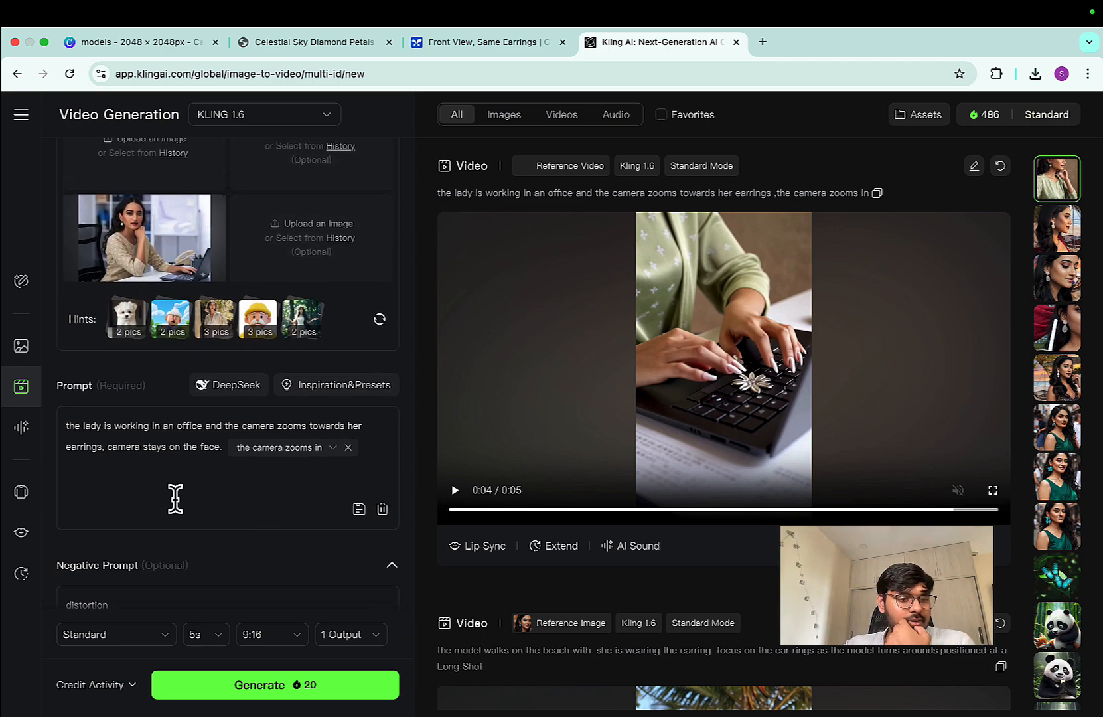
click(285, 690)
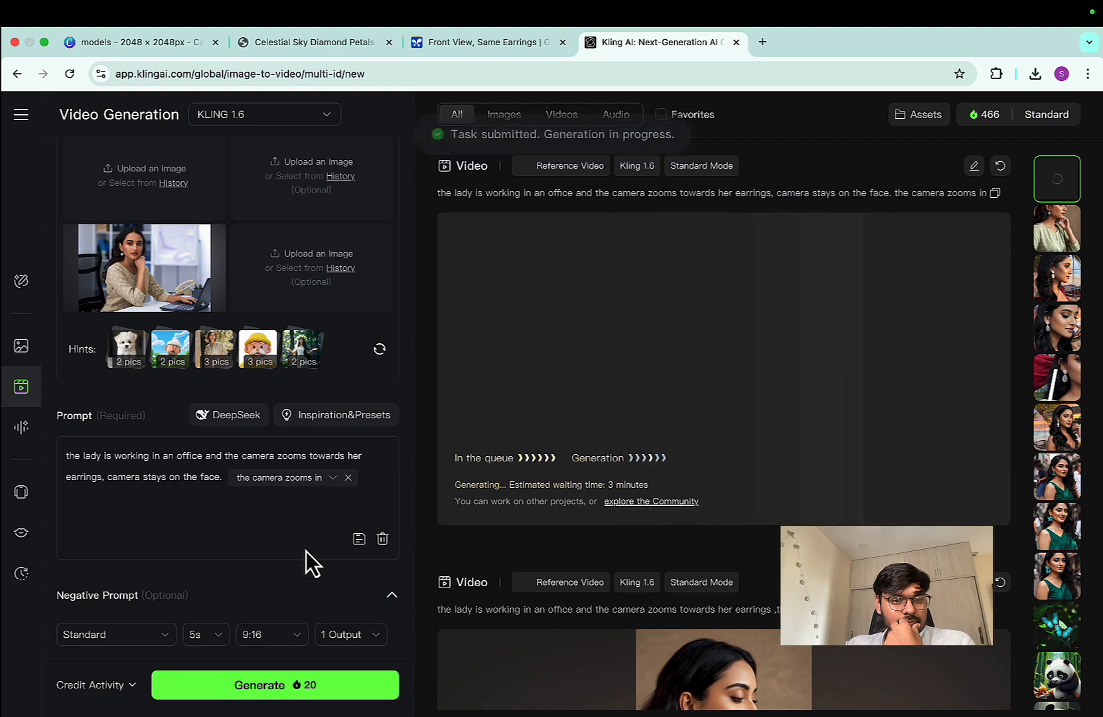
Step: In Google AI Studio, remove the office image from the Veo prompt and generate the video from text only
click(456, 48)
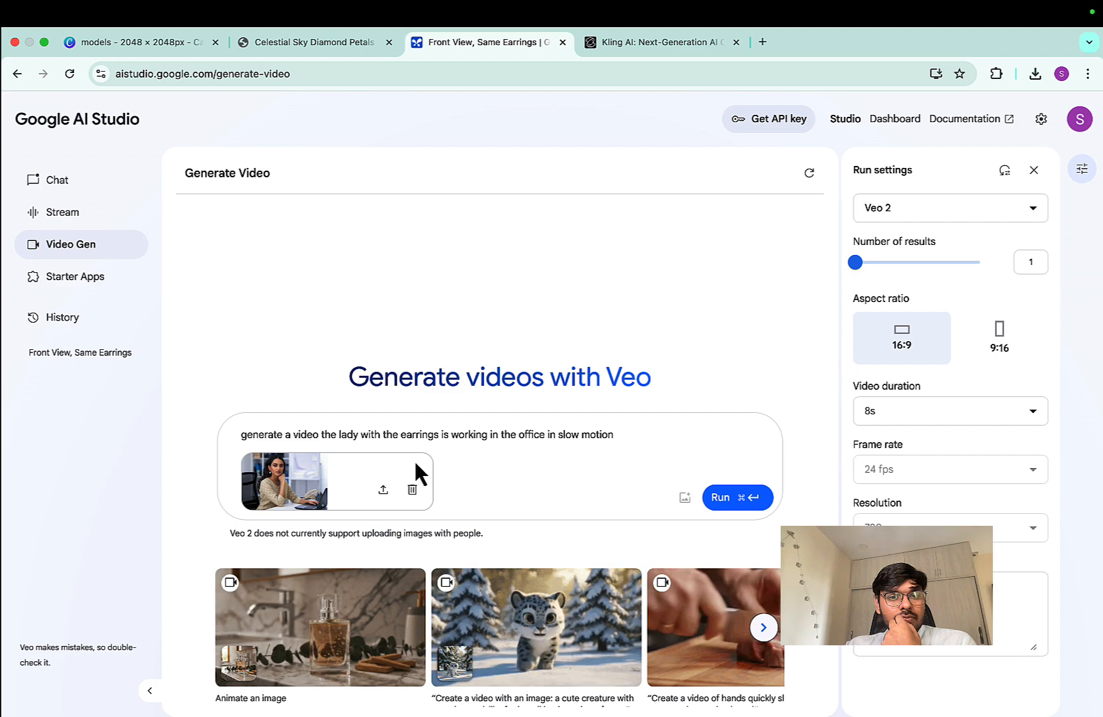
click(412, 489)
click(733, 431)
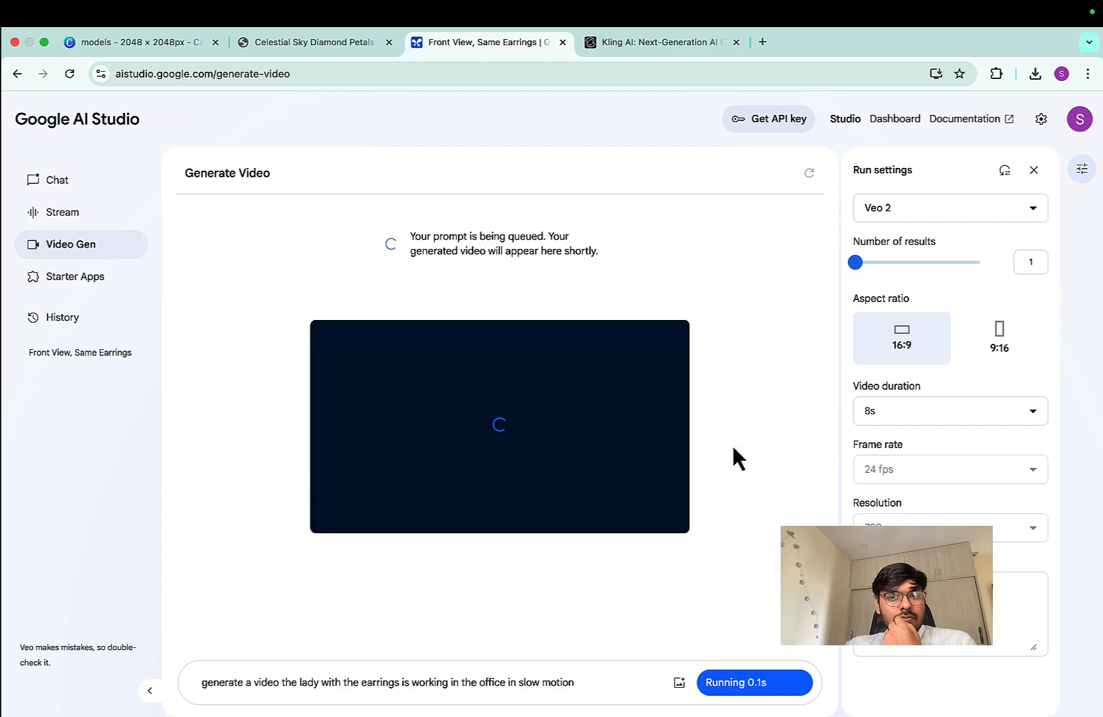
Step: Compare the progress of the running generations in Kling AI and Google AI Studio
click(654, 42)
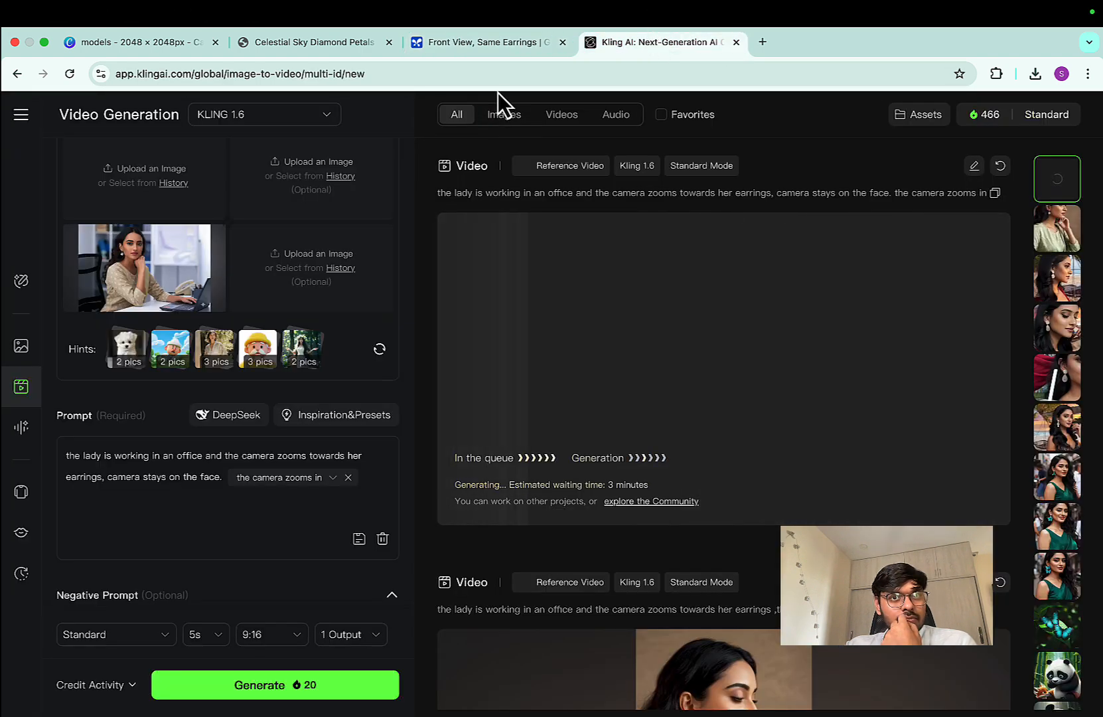
click(508, 43)
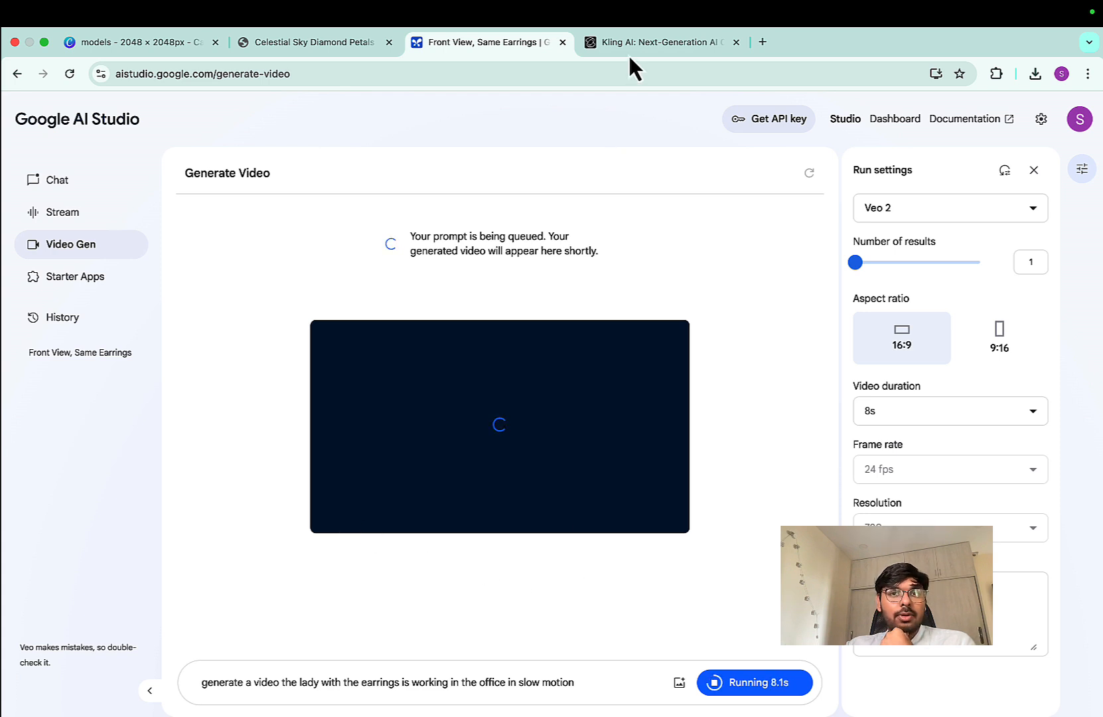
click(638, 40)
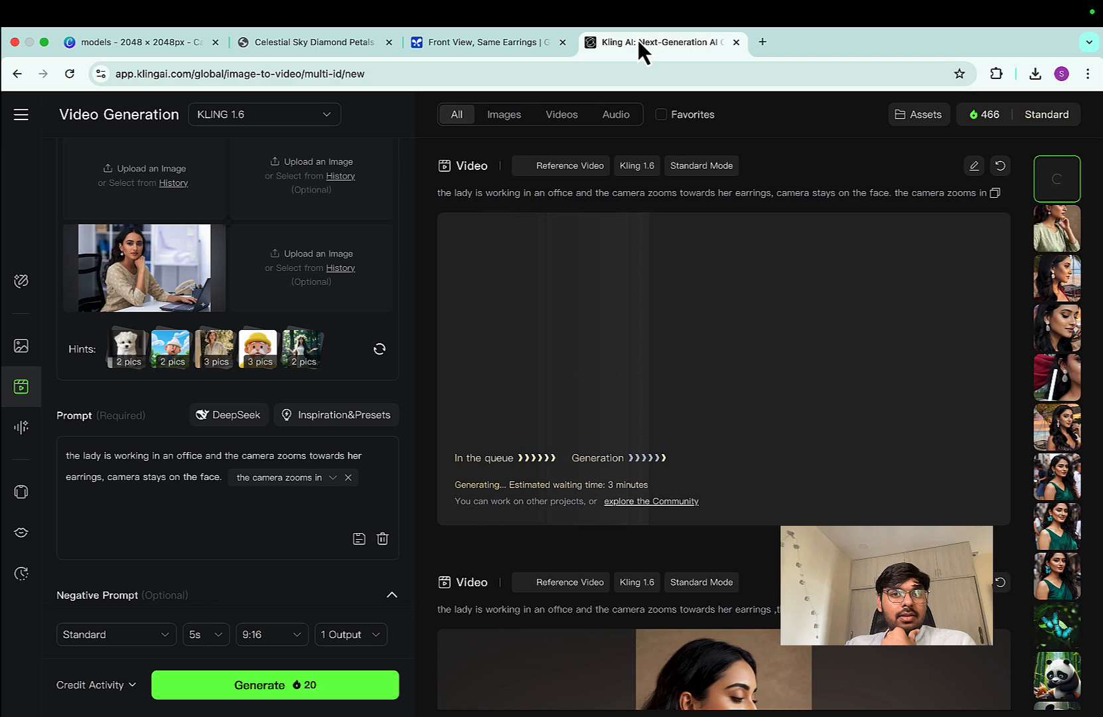
click(477, 44)
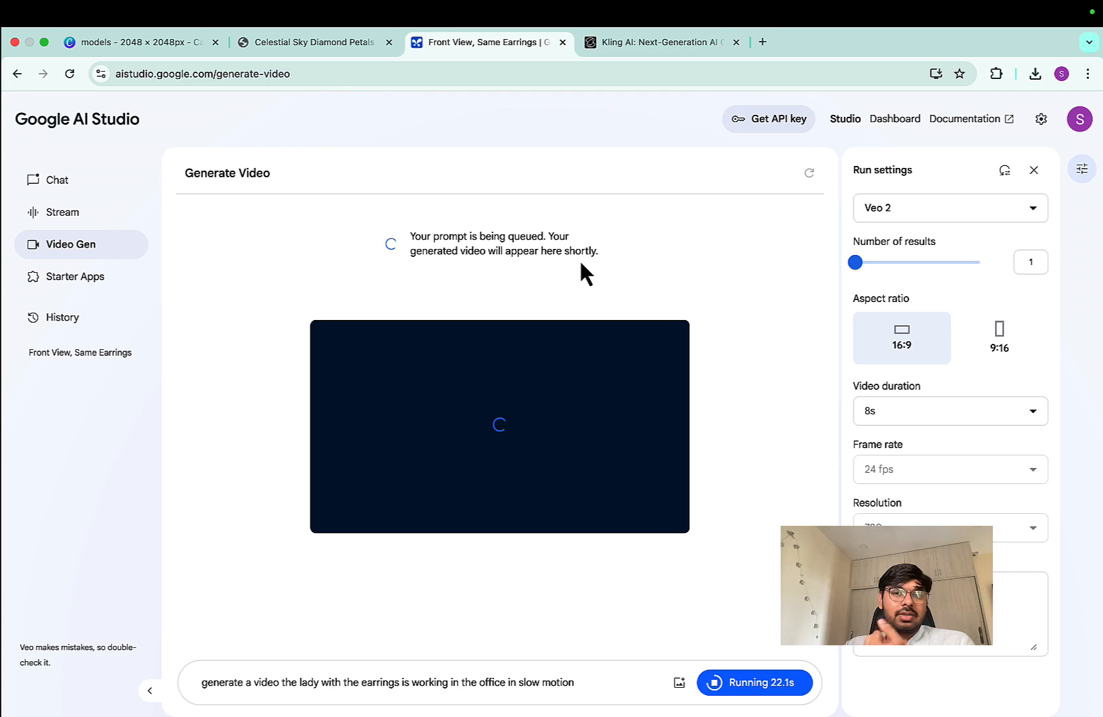
click(660, 45)
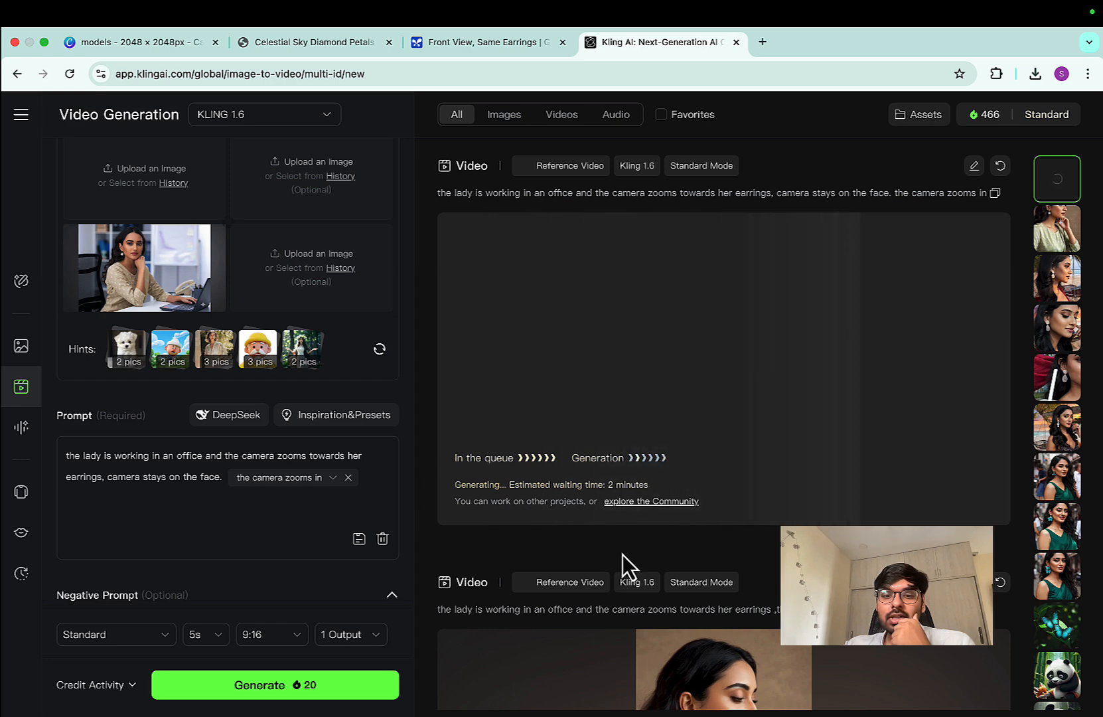
Step: Replay the earlier Kling AI office video, rewind it to its start, and look in on the Veo generation
scroll(622, 554, down, 3)
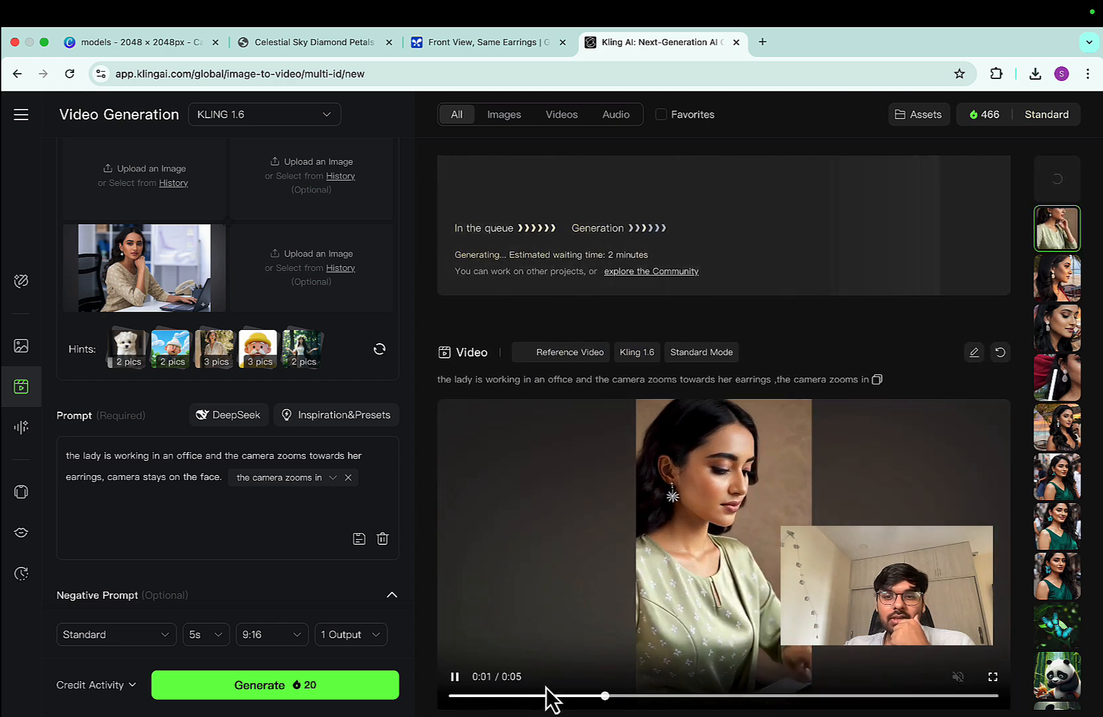
click(455, 679)
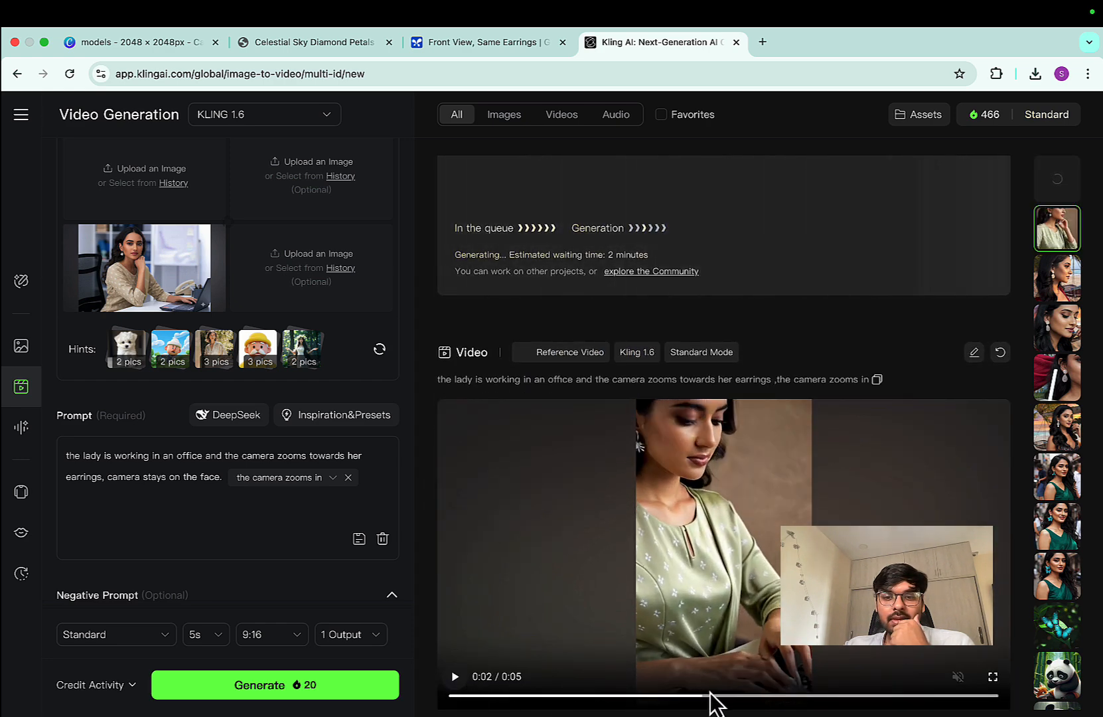
drag(703, 695, 451, 695)
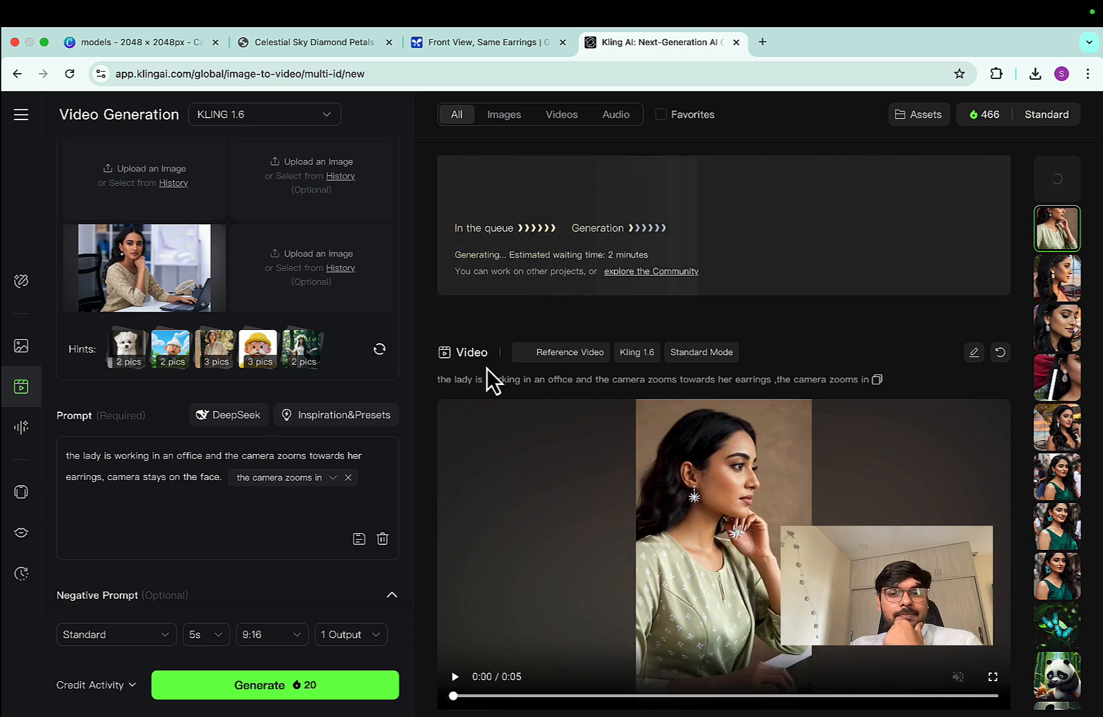
click(496, 43)
click(594, 41)
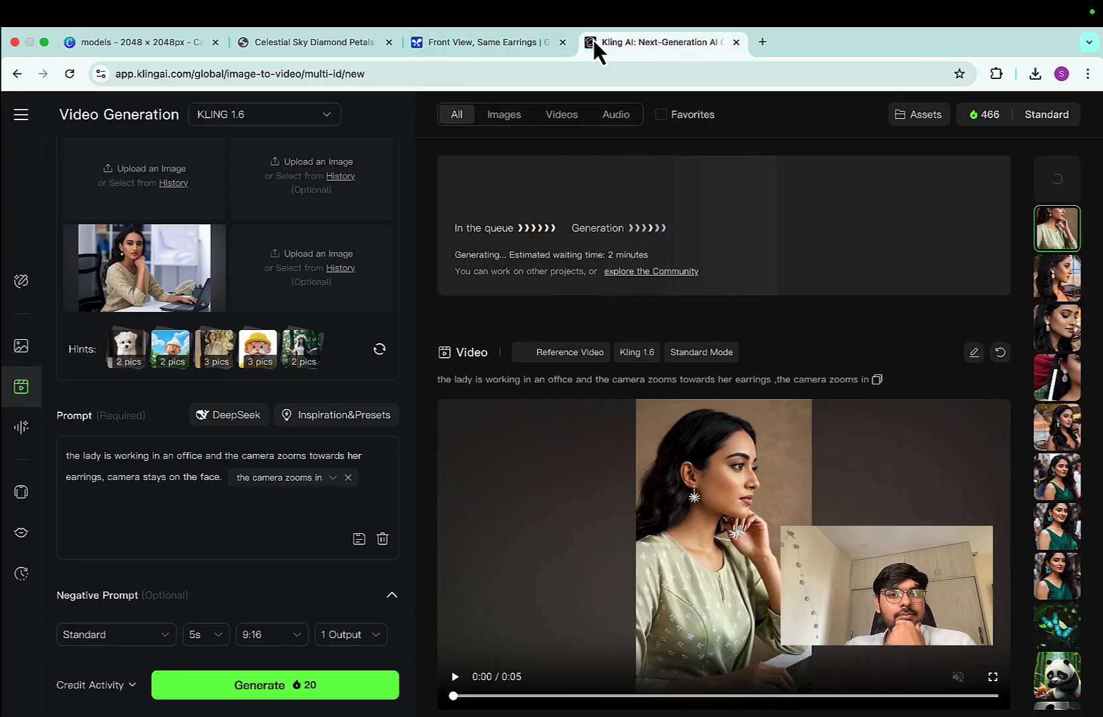
Step: Review the newest Kling AI office video in its detail view, return to the video list and download it
scroll(442, 371, up, 4)
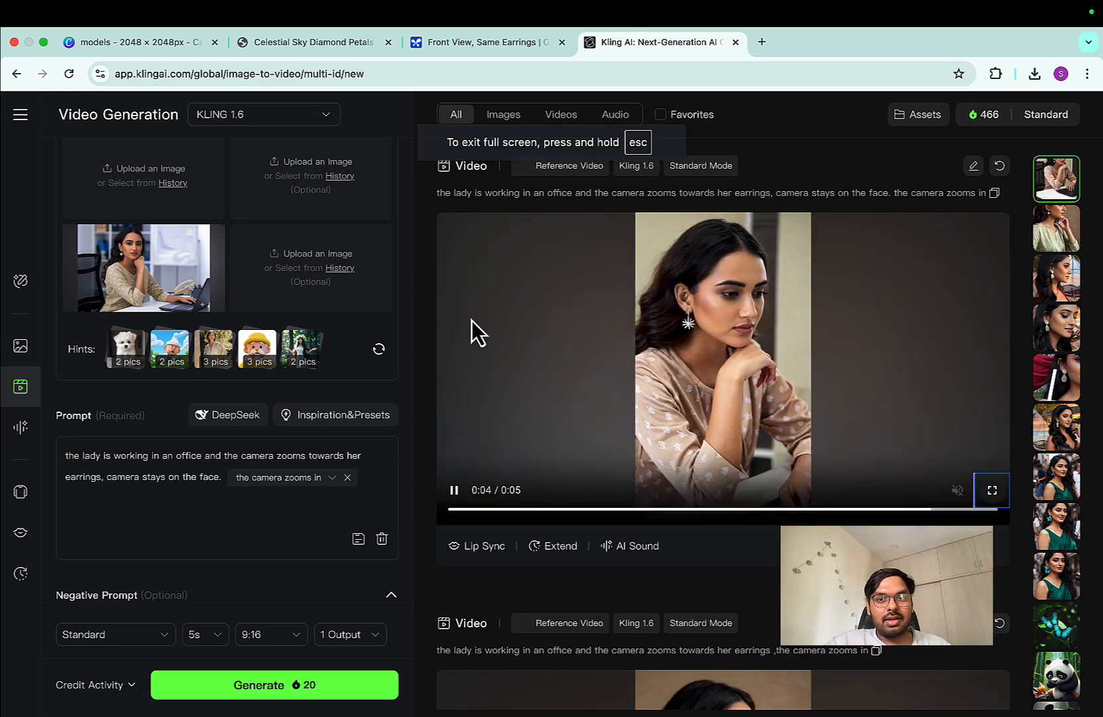
click(754, 367)
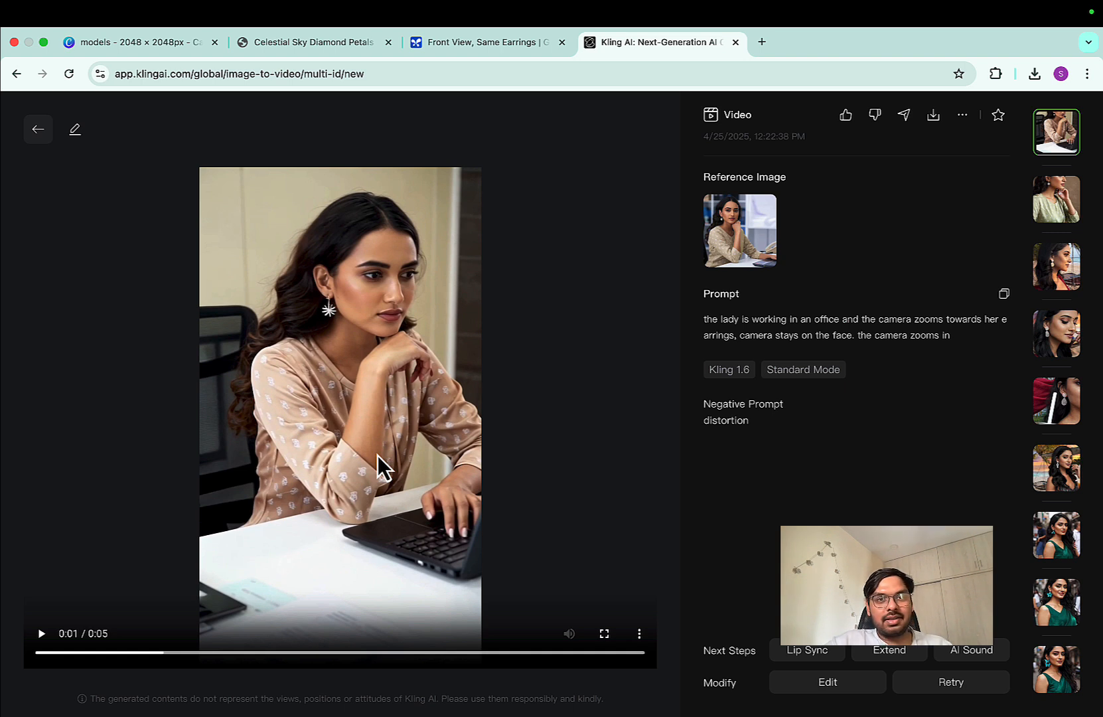
click(639, 634)
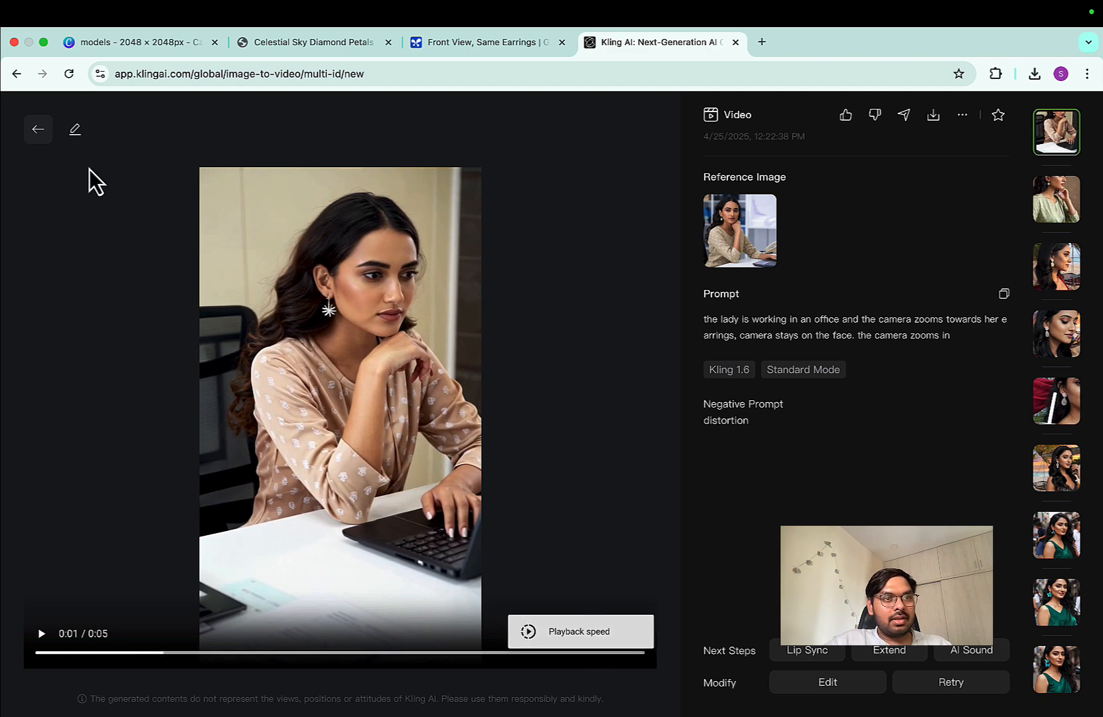
click(41, 128)
click(921, 546)
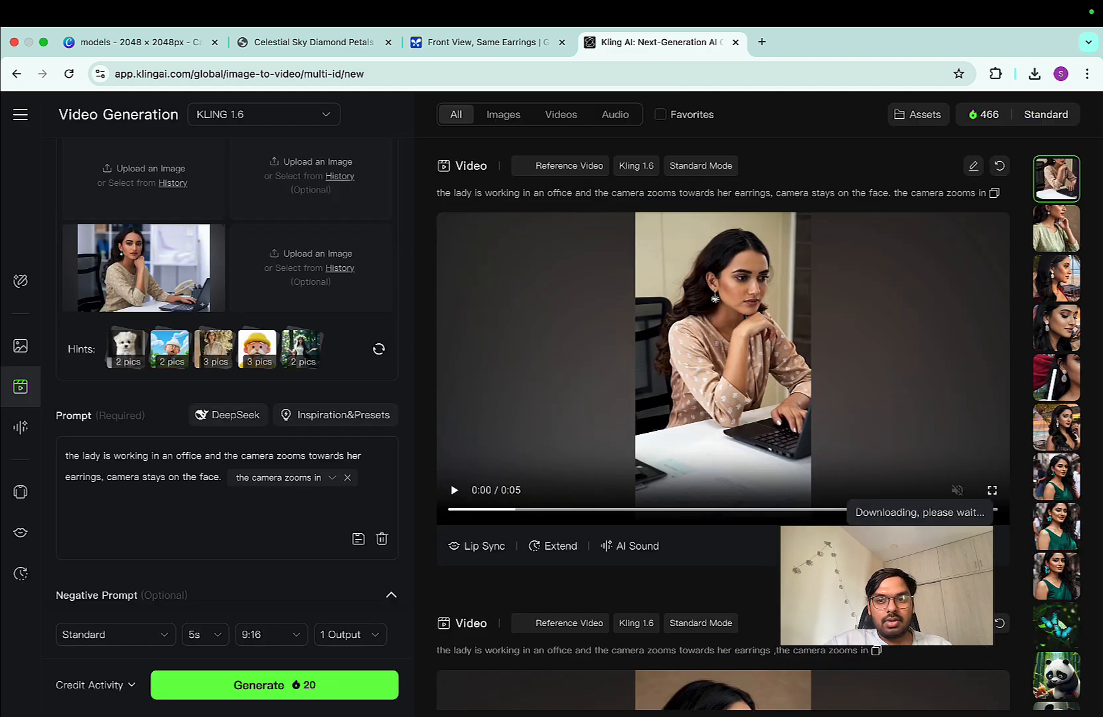
Step: Switch to Canva and create a new blank Instagram Story video design of 1080 × 1920 px from its home page
click(763, 43)
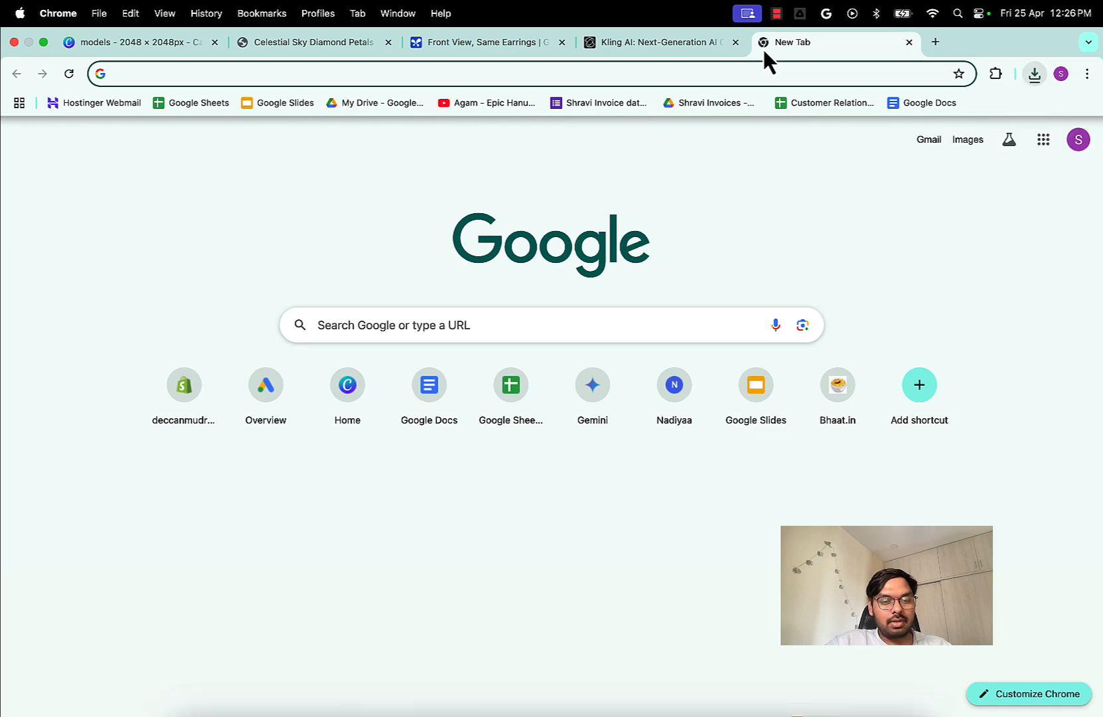
click(122, 45)
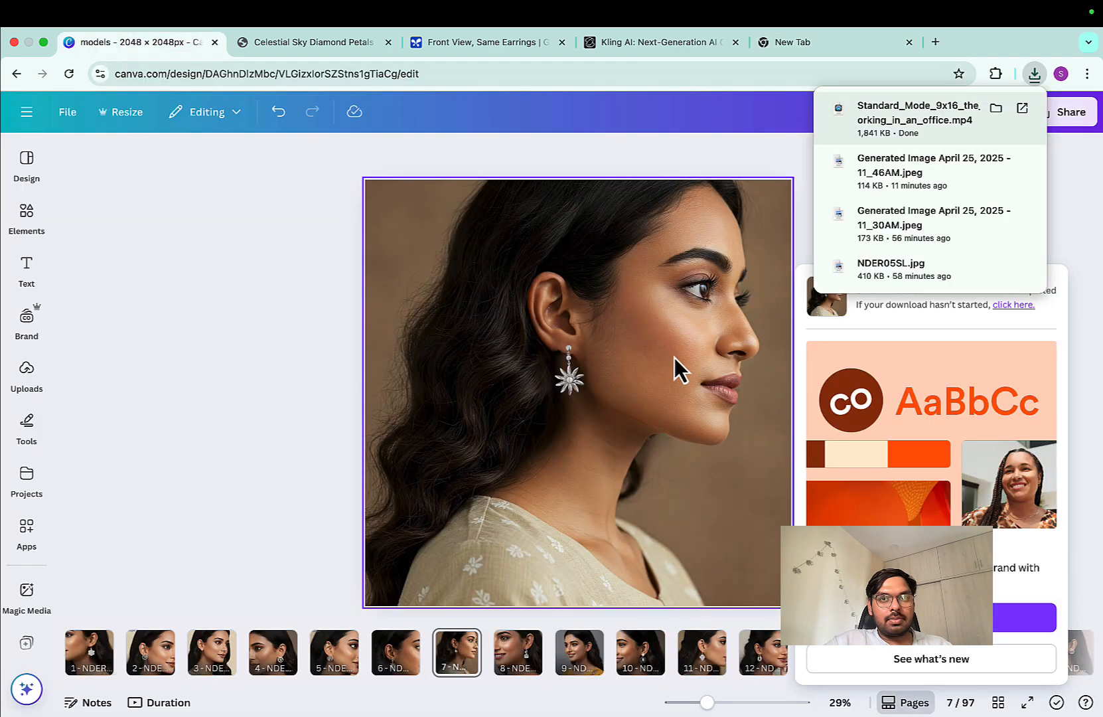
click(832, 34)
click(95, 43)
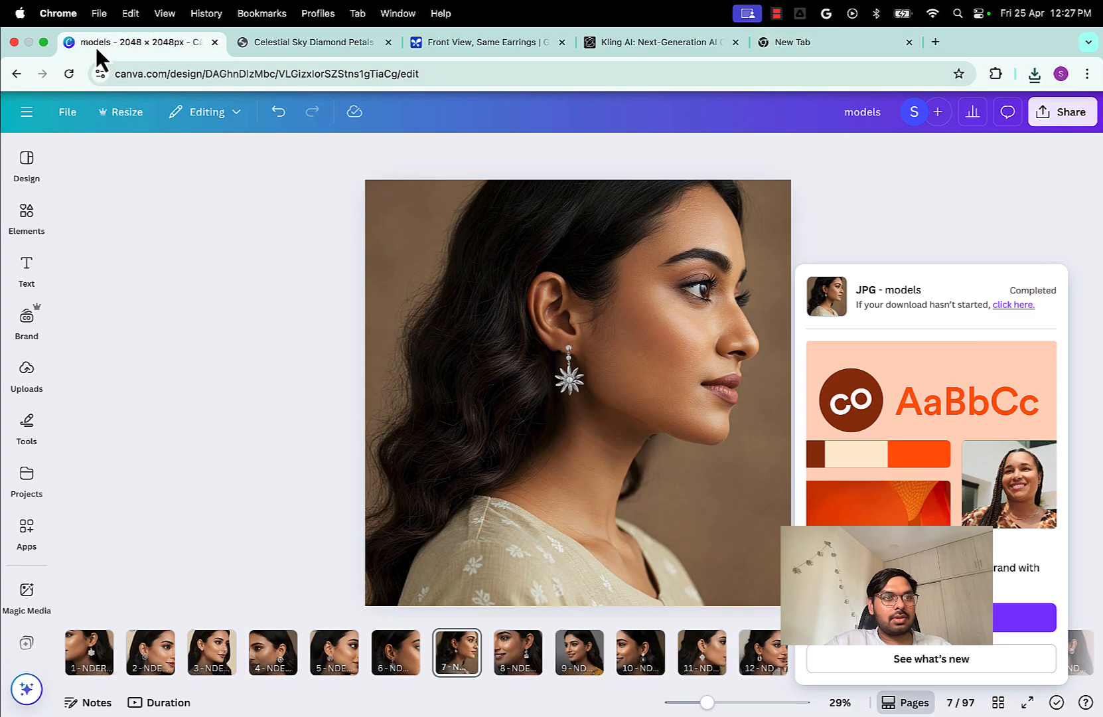
click(28, 113)
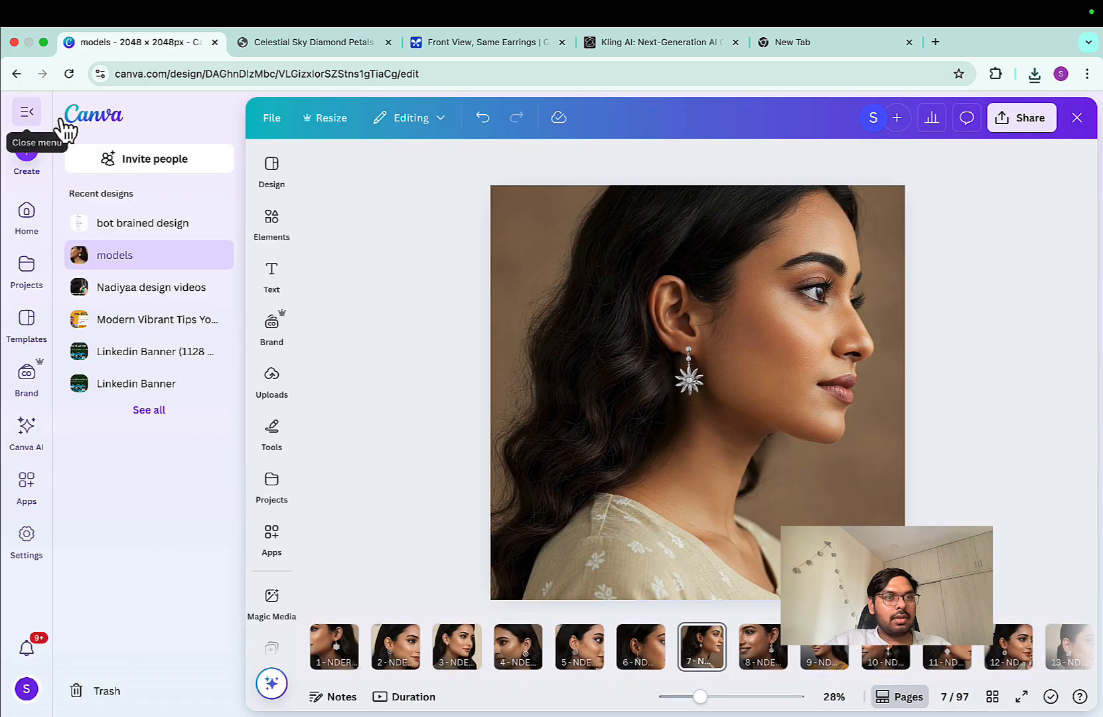
click(28, 211)
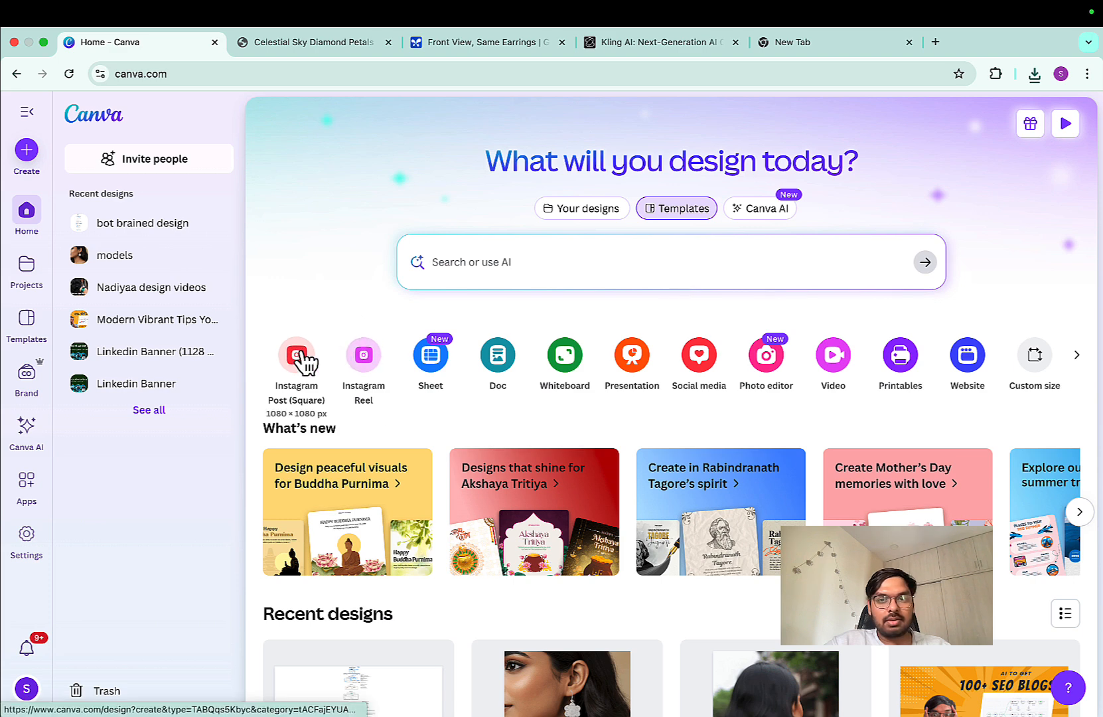
click(833, 364)
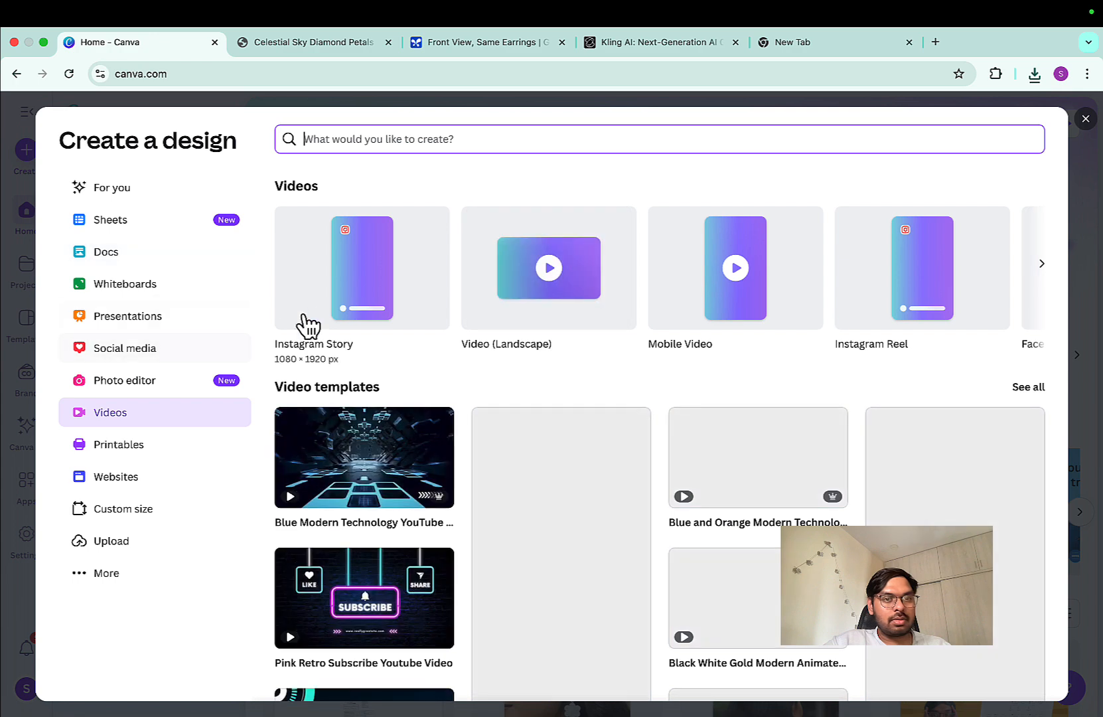
click(332, 310)
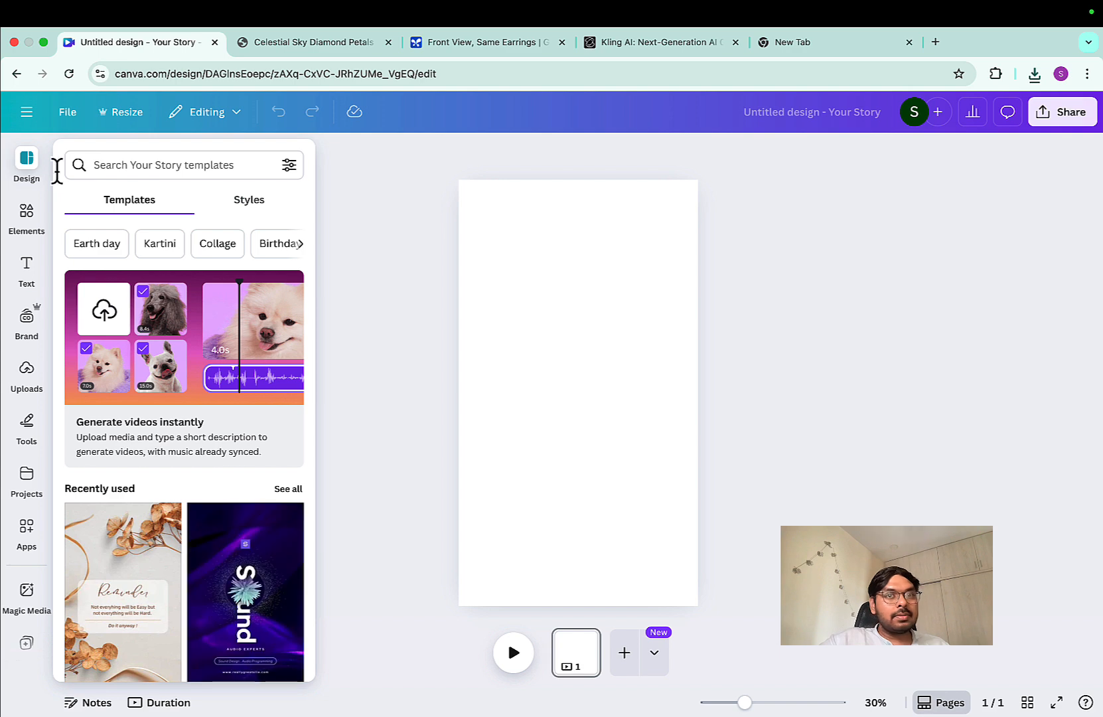
Step: Locate the downloaded Kling AI office video in the Downloads folder and return to the browser
click(600, 41)
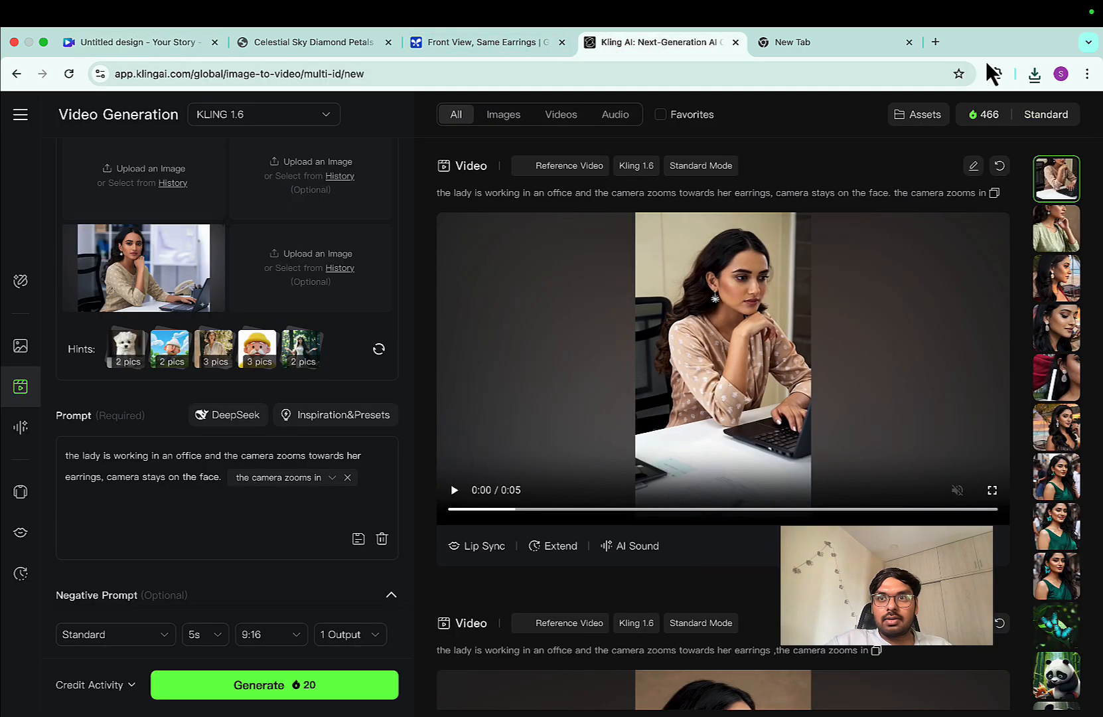
click(1035, 74)
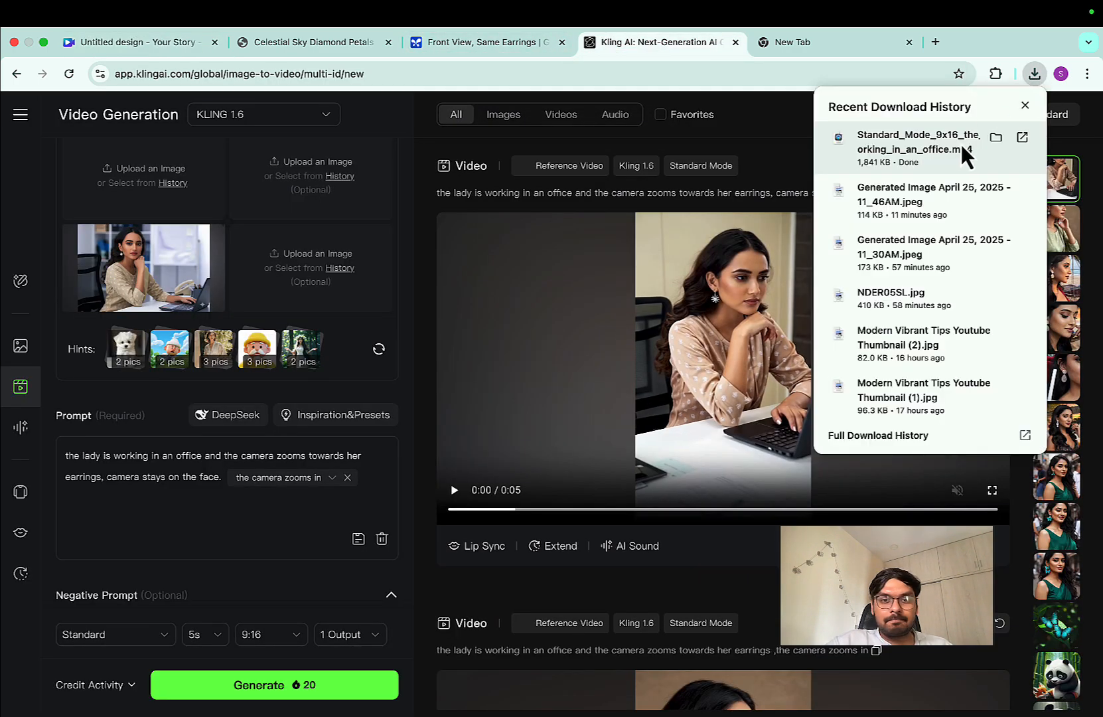
click(993, 140)
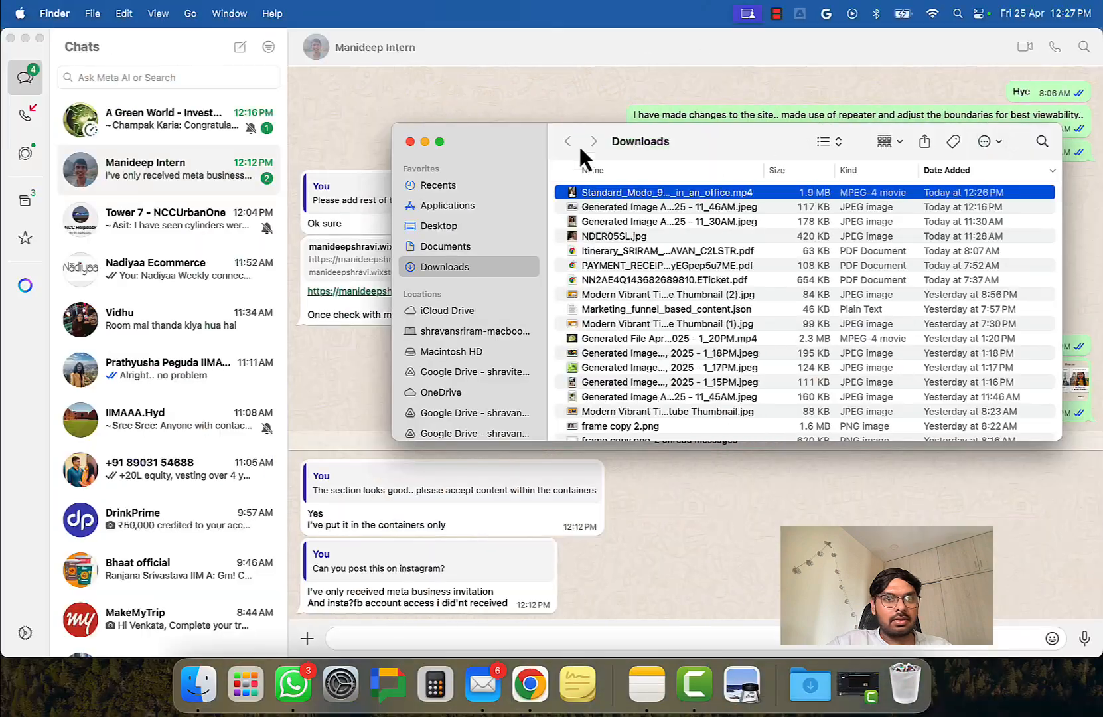
key(ctrl+Right)
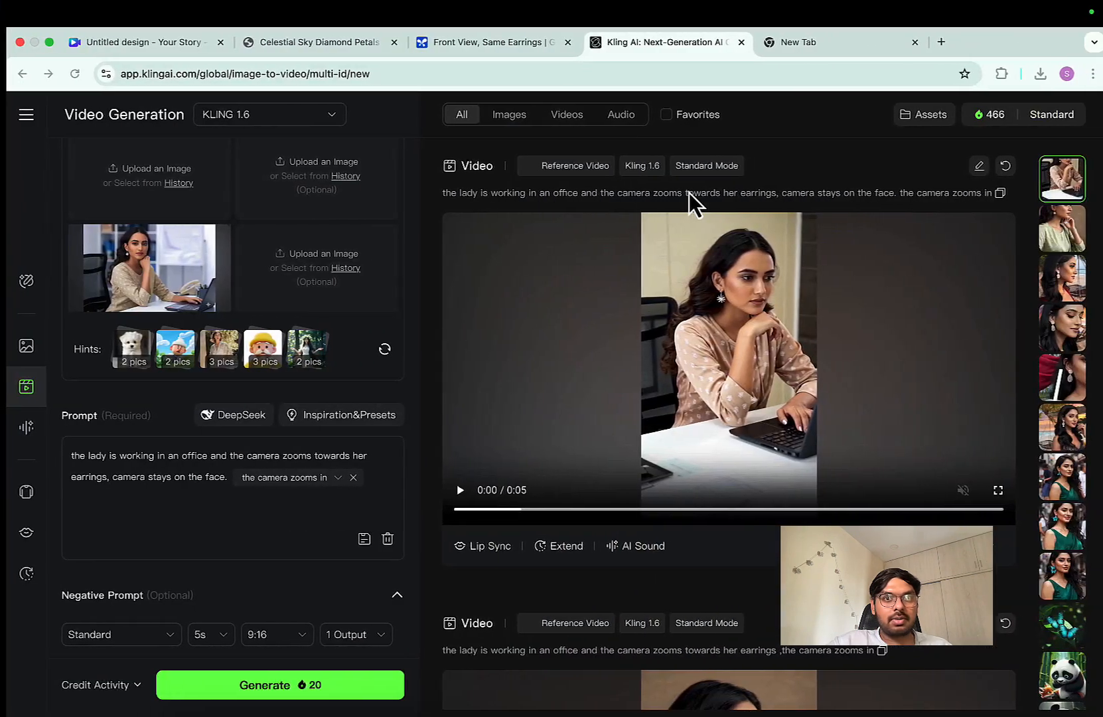
Step: Upload the Standard_Mode_9x16 office video from the Downloads folder to the new Canva story design
click(192, 52)
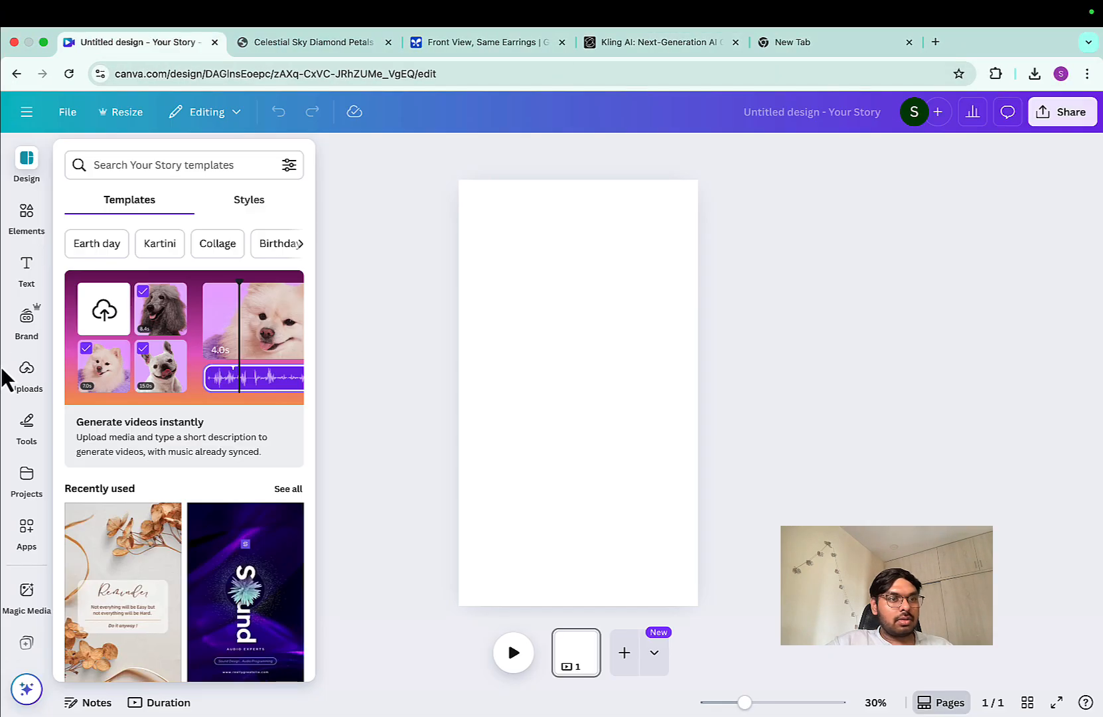
click(26, 373)
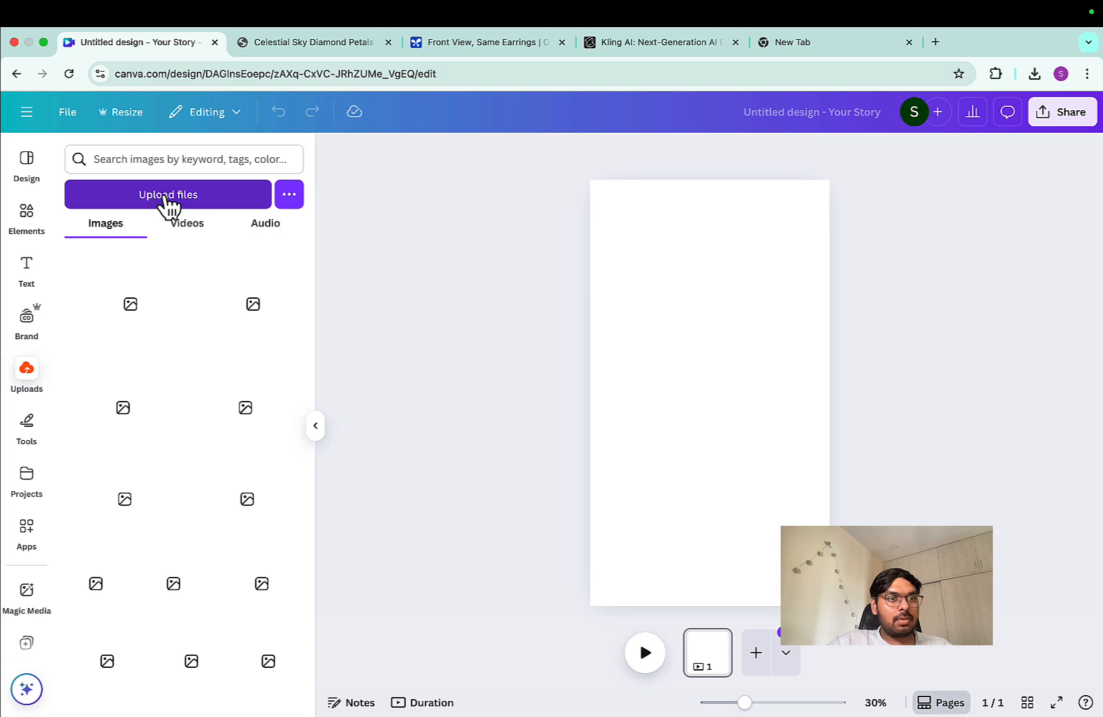
click(166, 198)
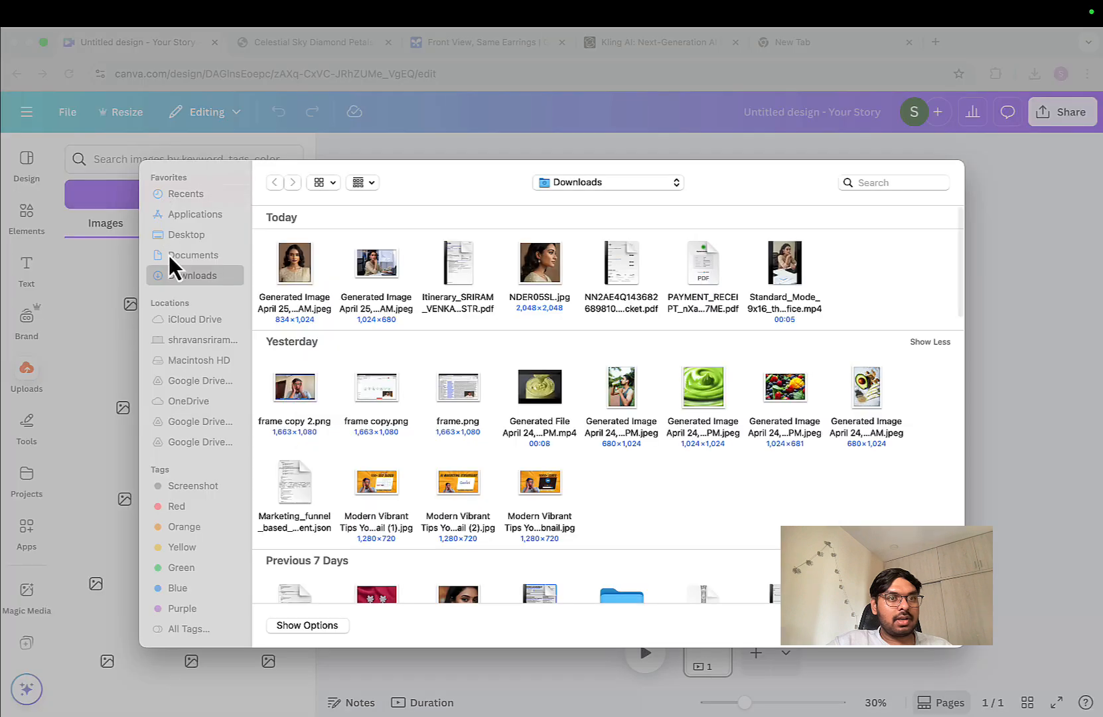
double_click(792, 282)
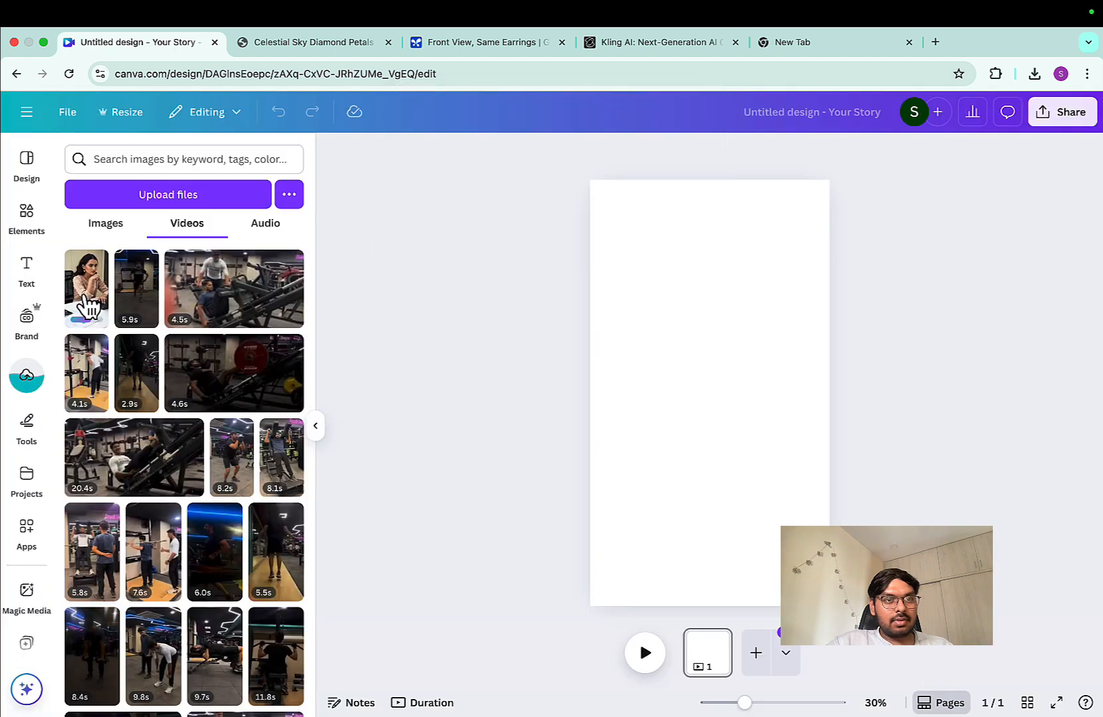
Step: Open the existing "Nadiyaa design videos" design in a duplicate of the Canva browser tab
mouse_move(302, 23)
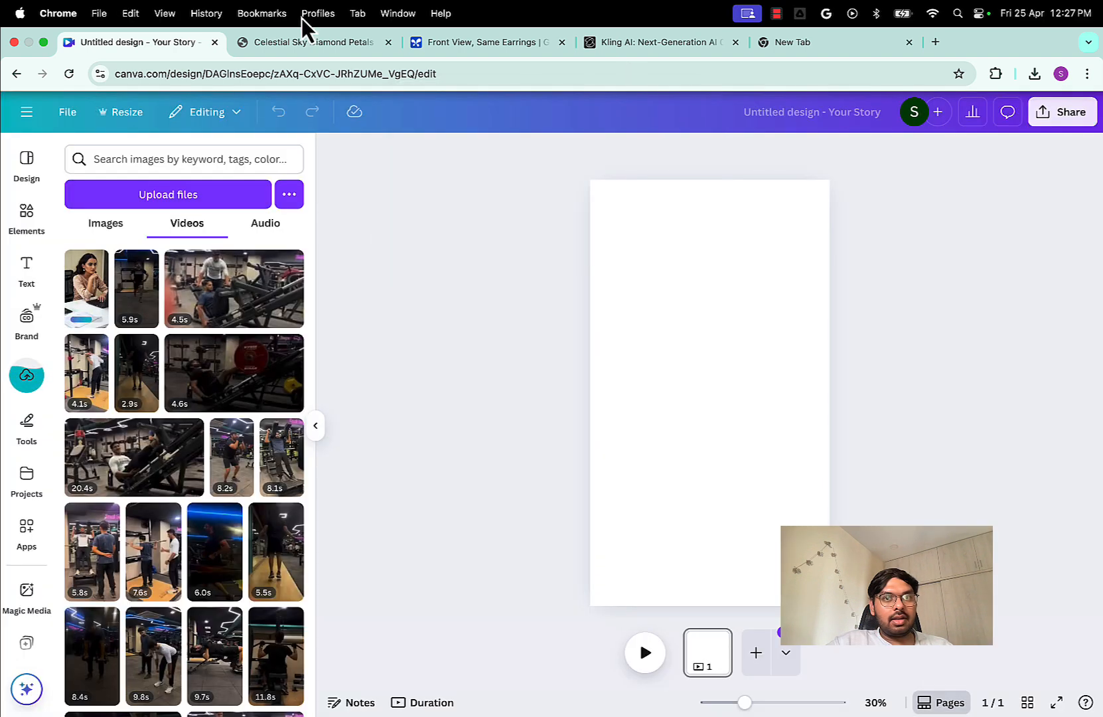
right_click(166, 36)
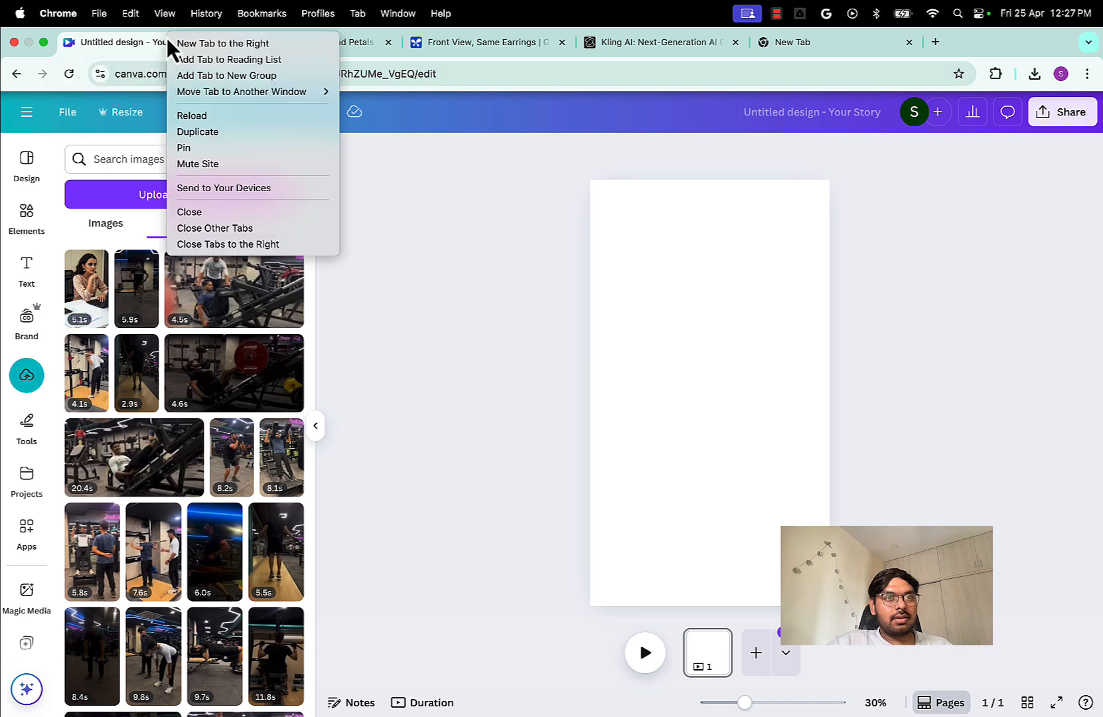
click(205, 137)
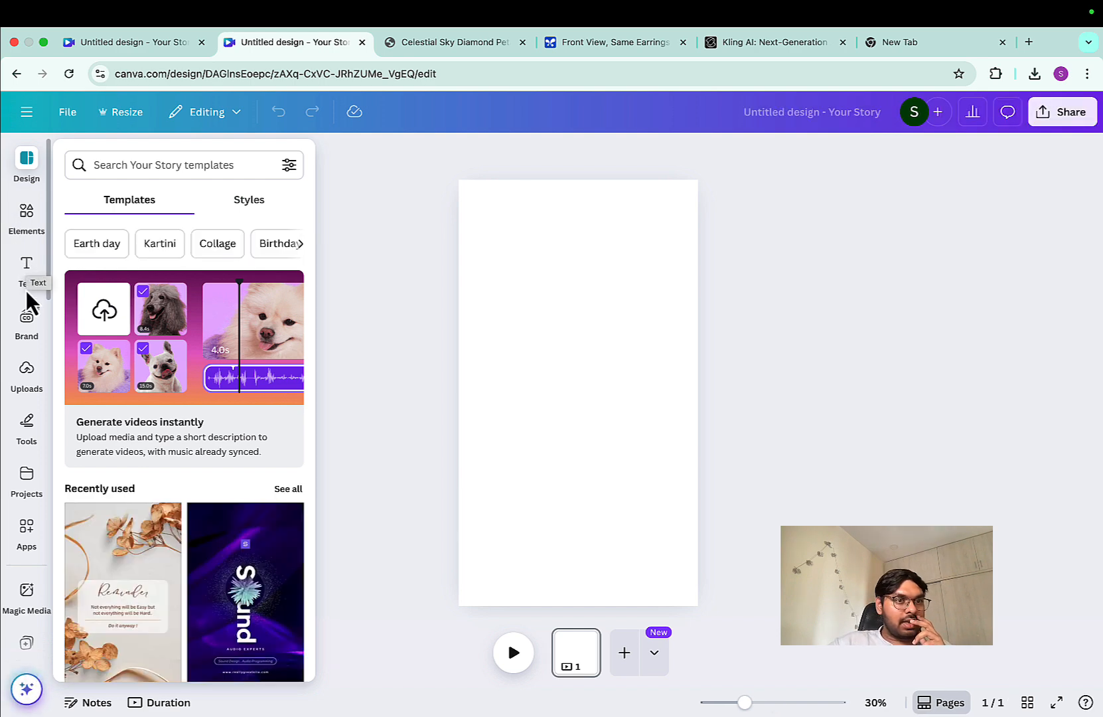
click(17, 73)
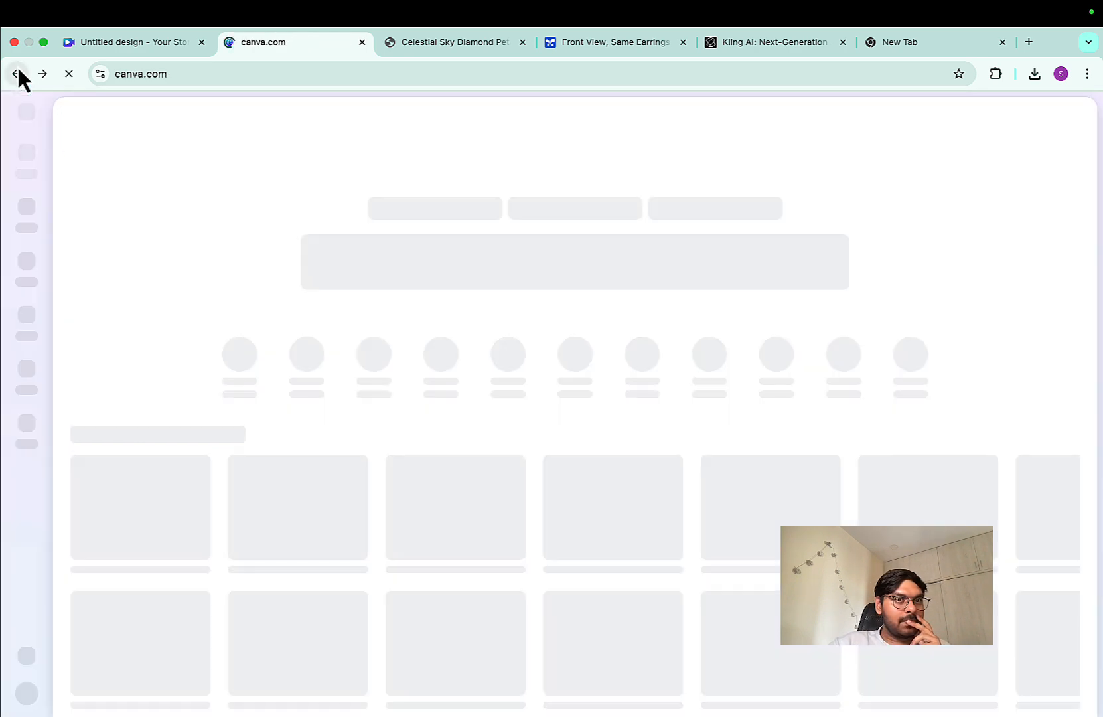
scroll(471, 557, down, 2)
scroll(472, 564, down, 3)
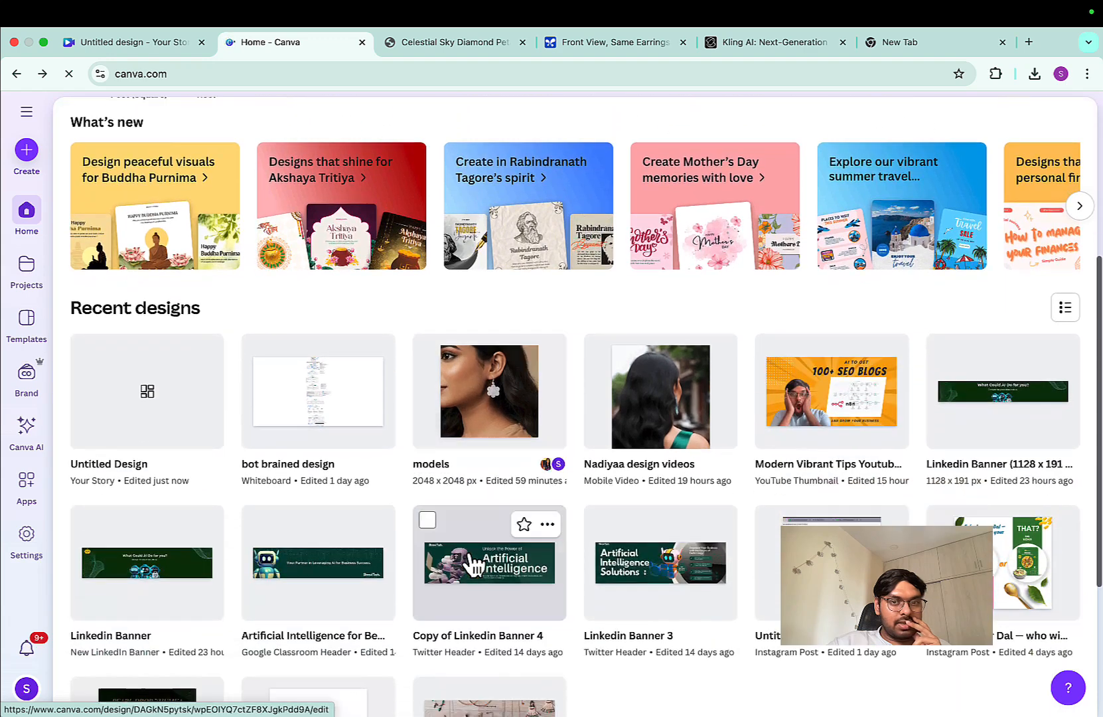
click(645, 436)
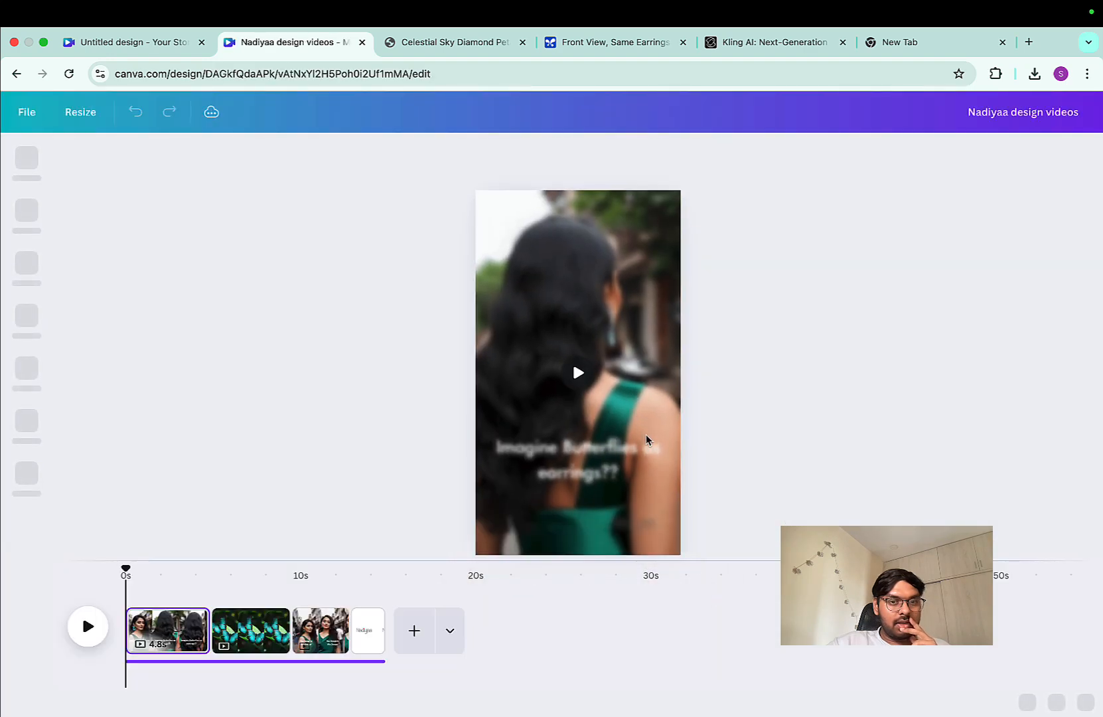
Step: Copy the closing Nadiyaa logo page and paste it after a newly added page in the untitled story design
click(376, 643)
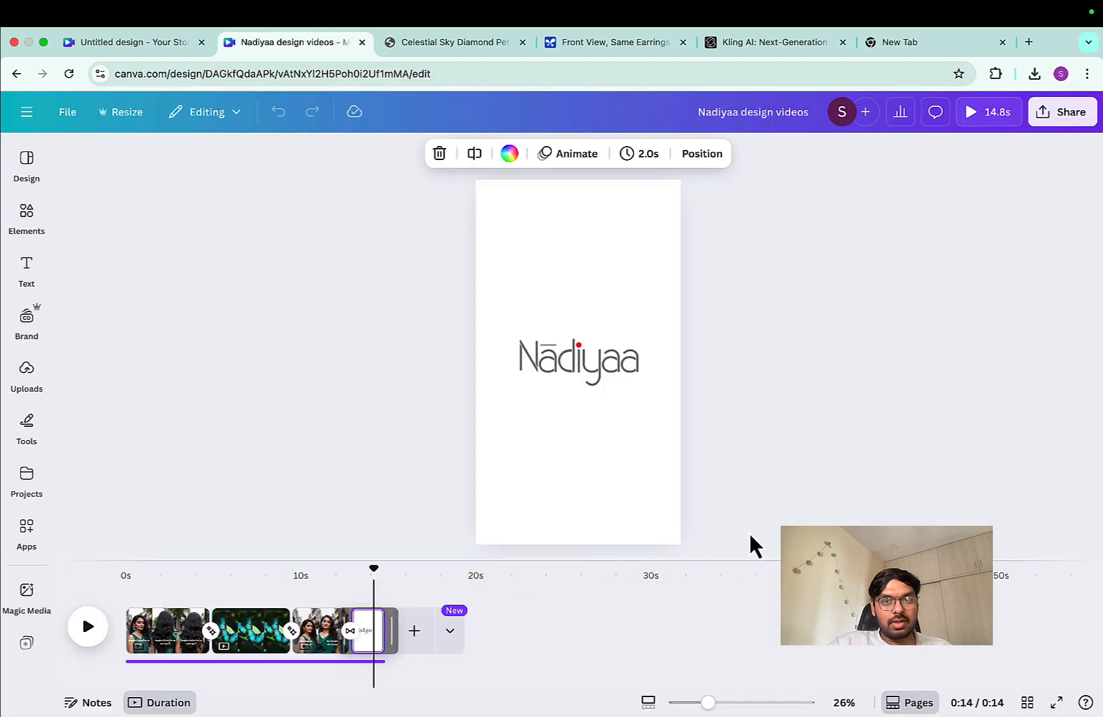
right_click(382, 642)
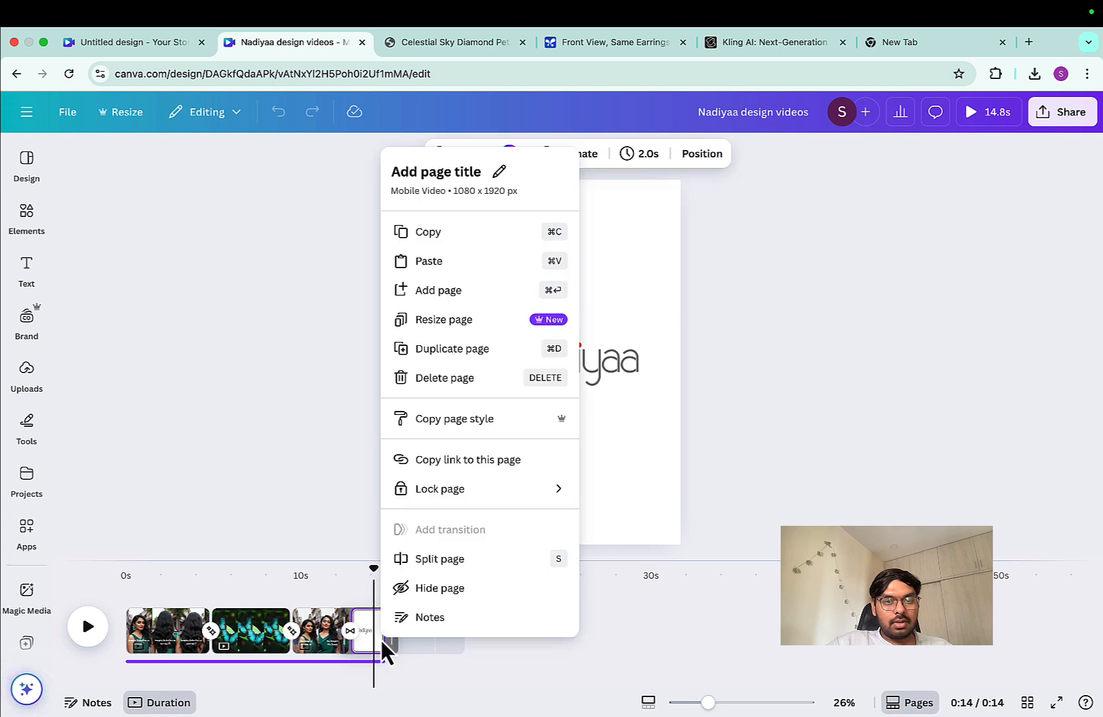
click(460, 243)
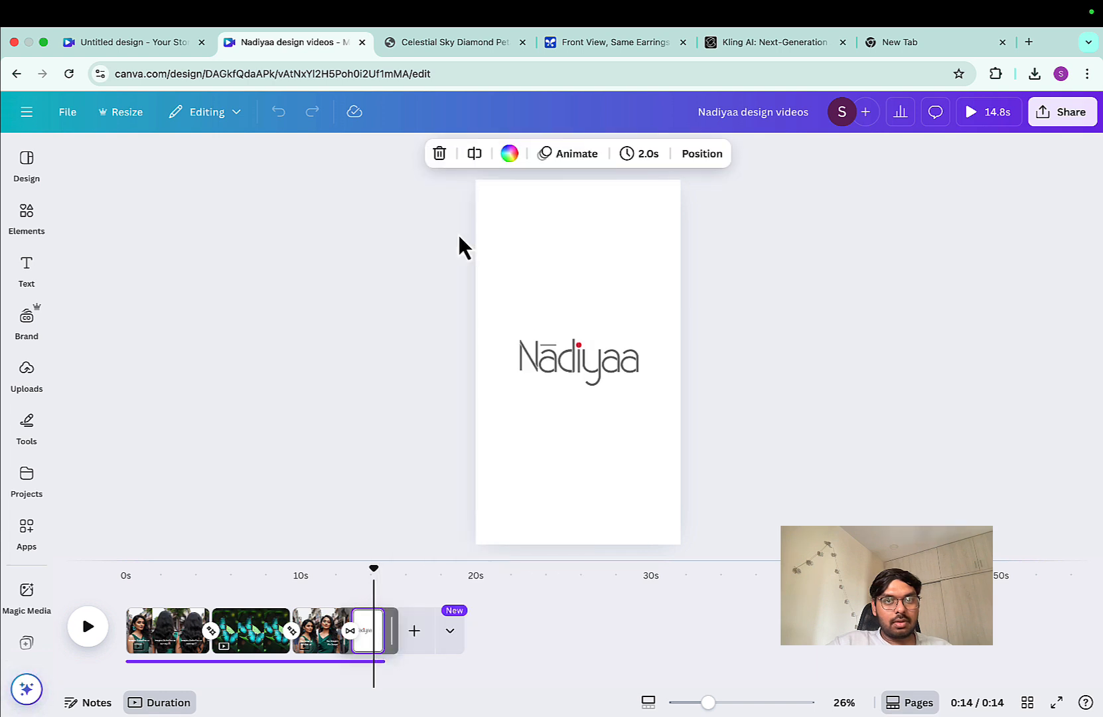
click(166, 53)
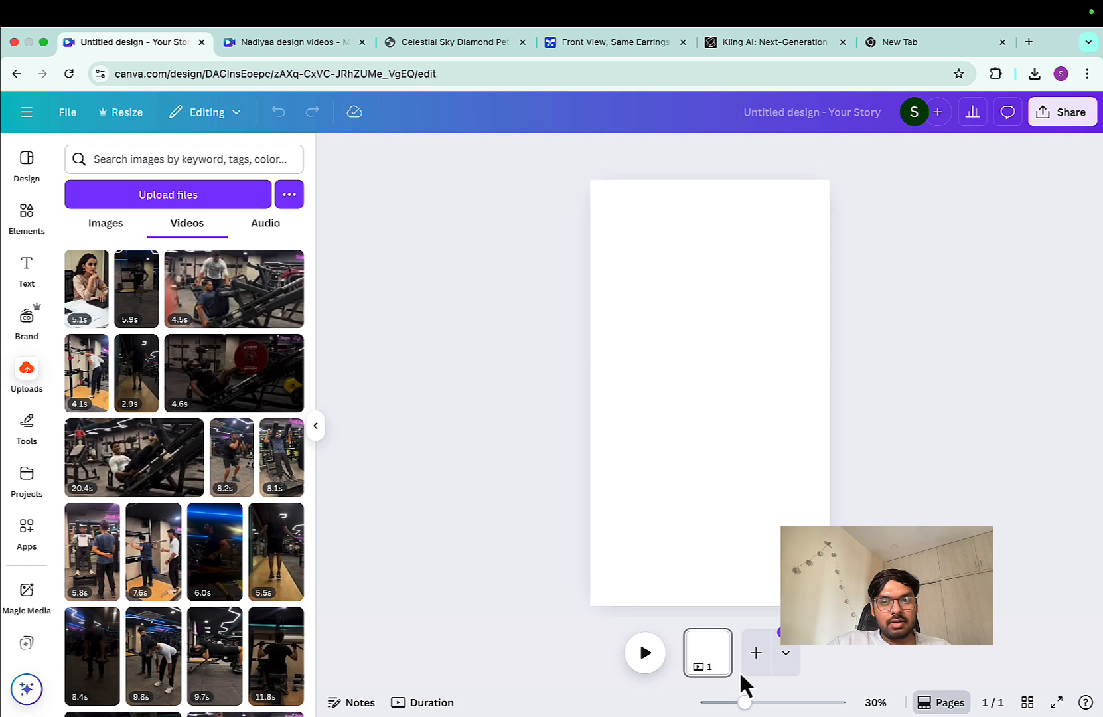
click(758, 656)
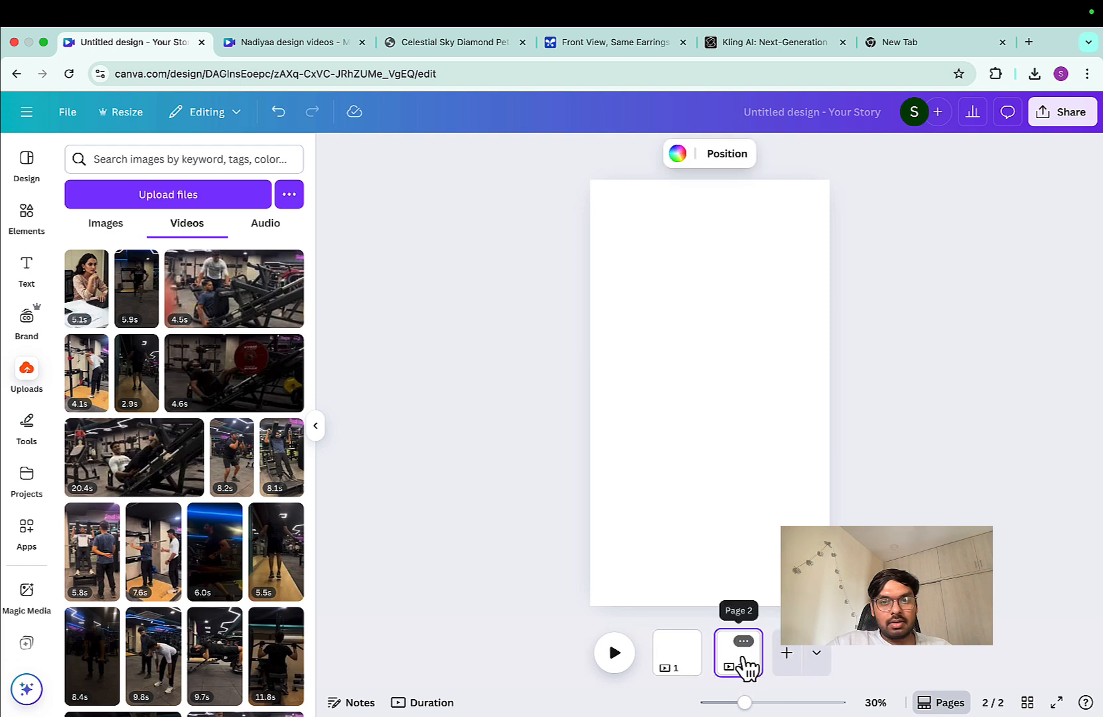
key(ctrl+v)
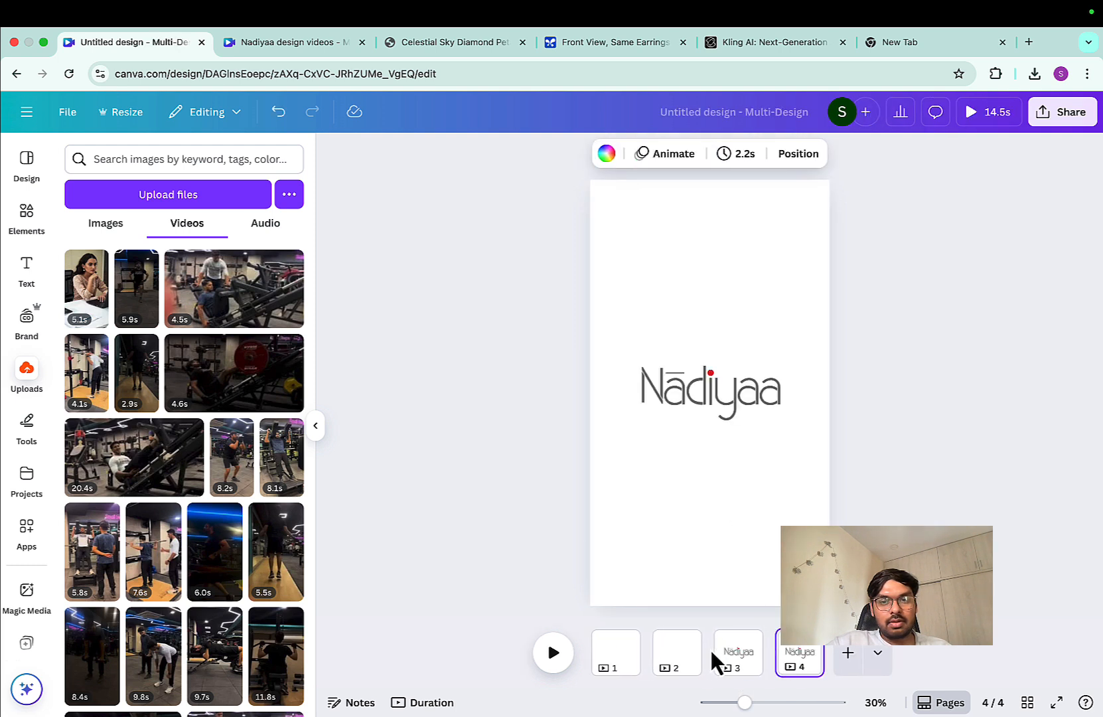
Step: Delete the duplicate Nadiyaa logo page and the blank second page from the story design
click(783, 659)
key(Delete)
click(710, 657)
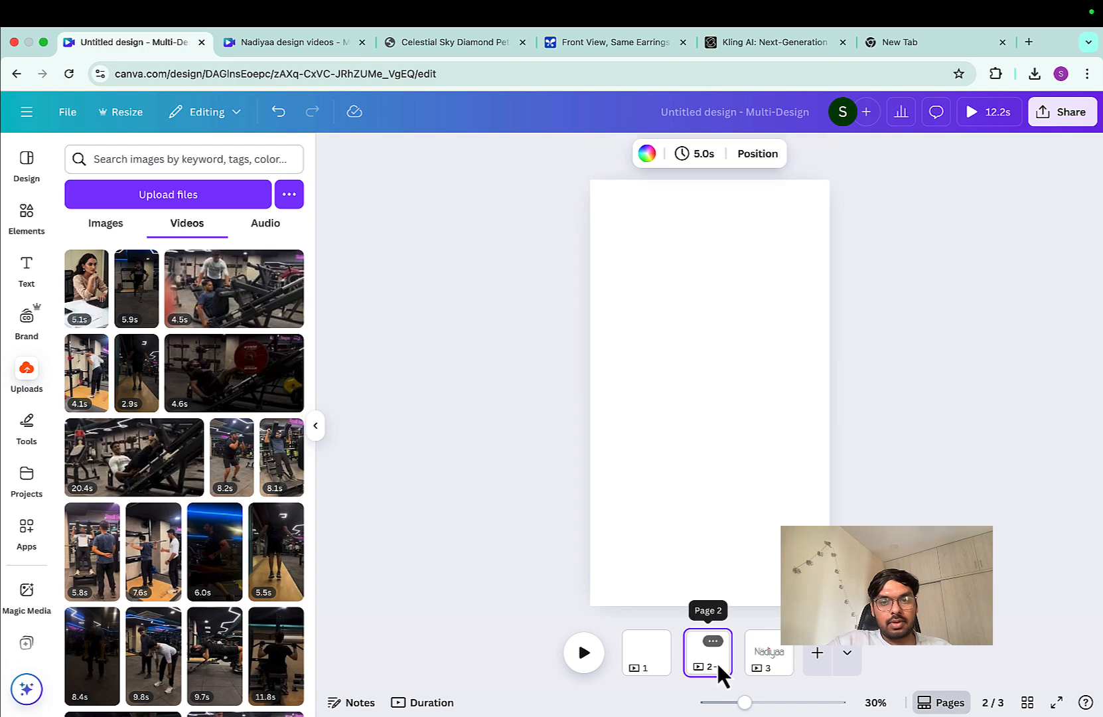
key(Delete)
Step: Place the uploaded office video on the first page, align it to the page's upper-left corner and enlarge it to fill the page
click(675, 664)
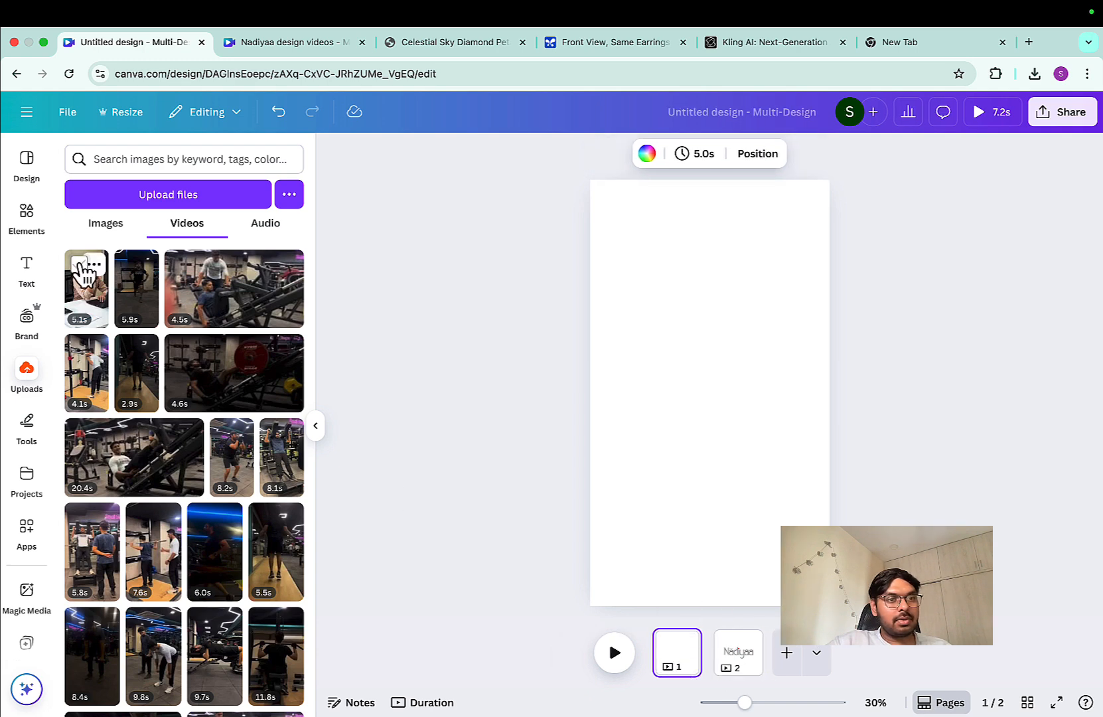
drag(85, 273, 644, 352)
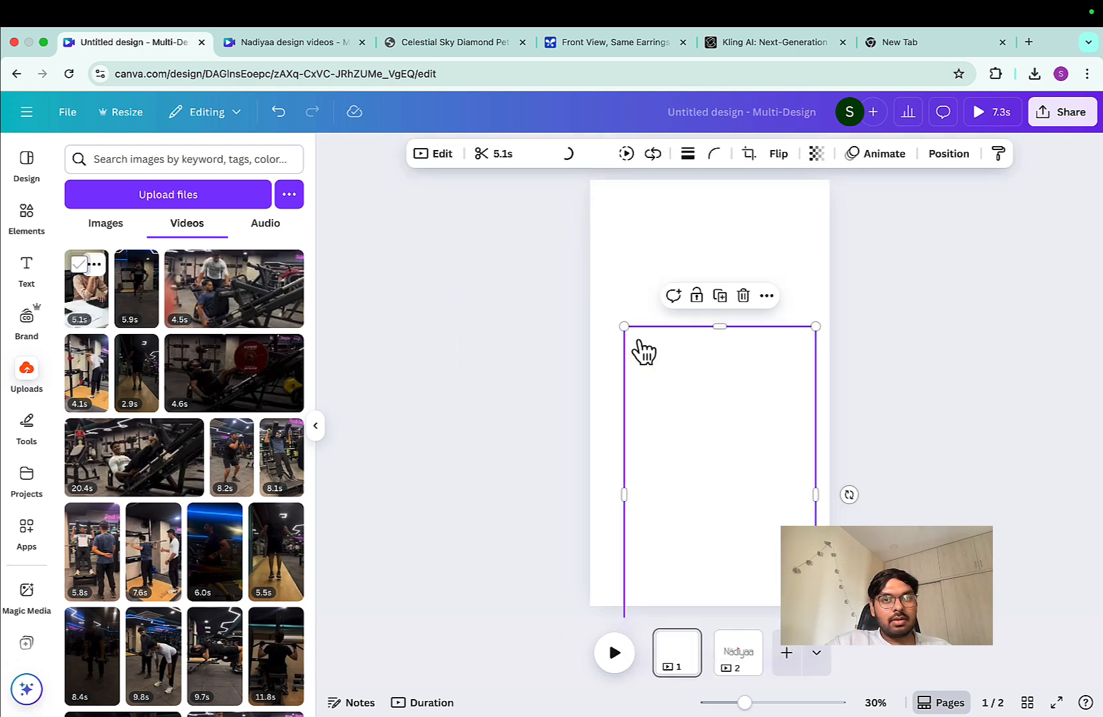
drag(689, 413, 654, 269)
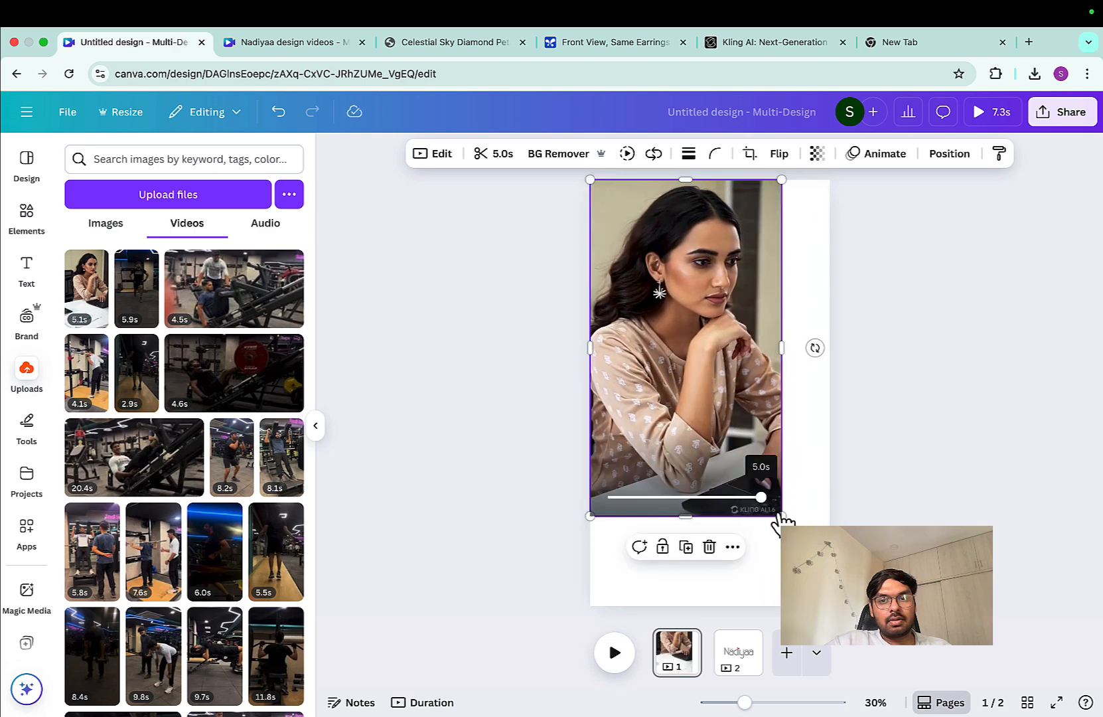
drag(778, 515, 863, 643)
Step: Check the Nadiyaa logo page and preview the assembled video
scroll(846, 485, down, 3)
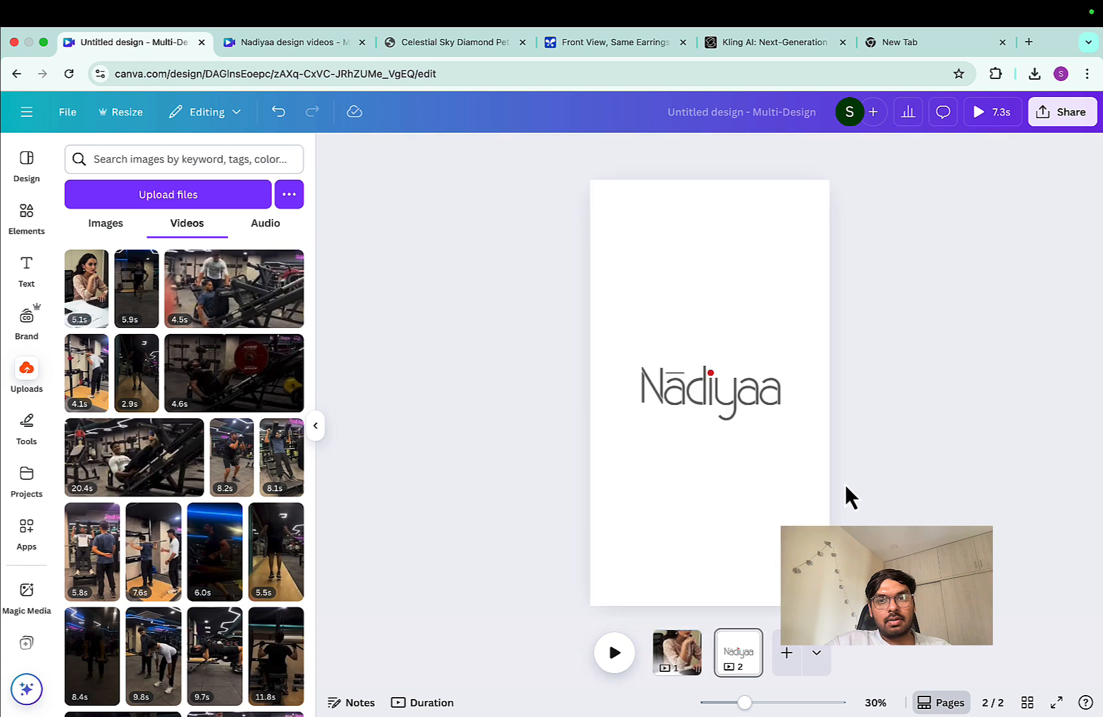
click(690, 423)
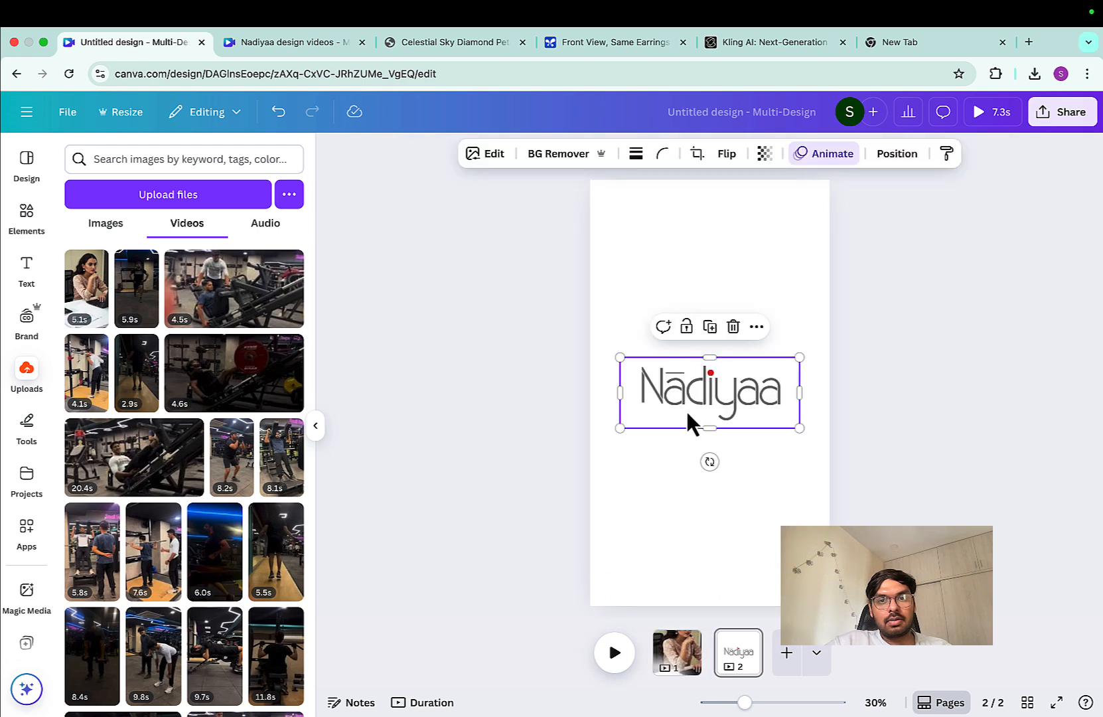
click(729, 562)
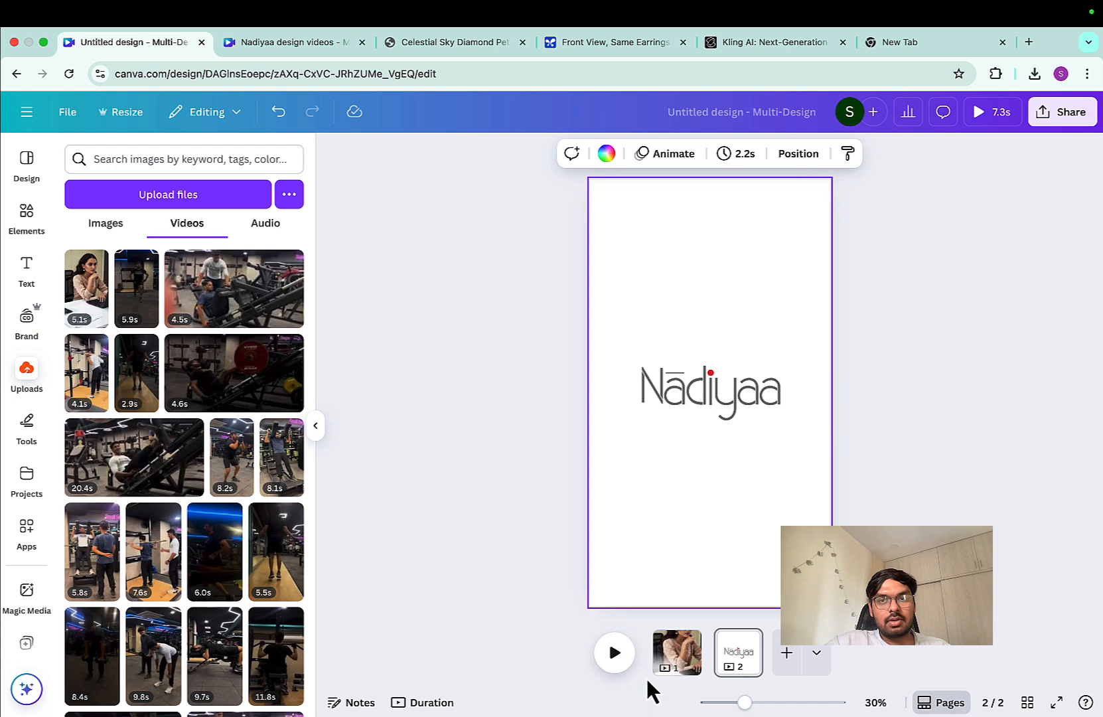
click(984, 113)
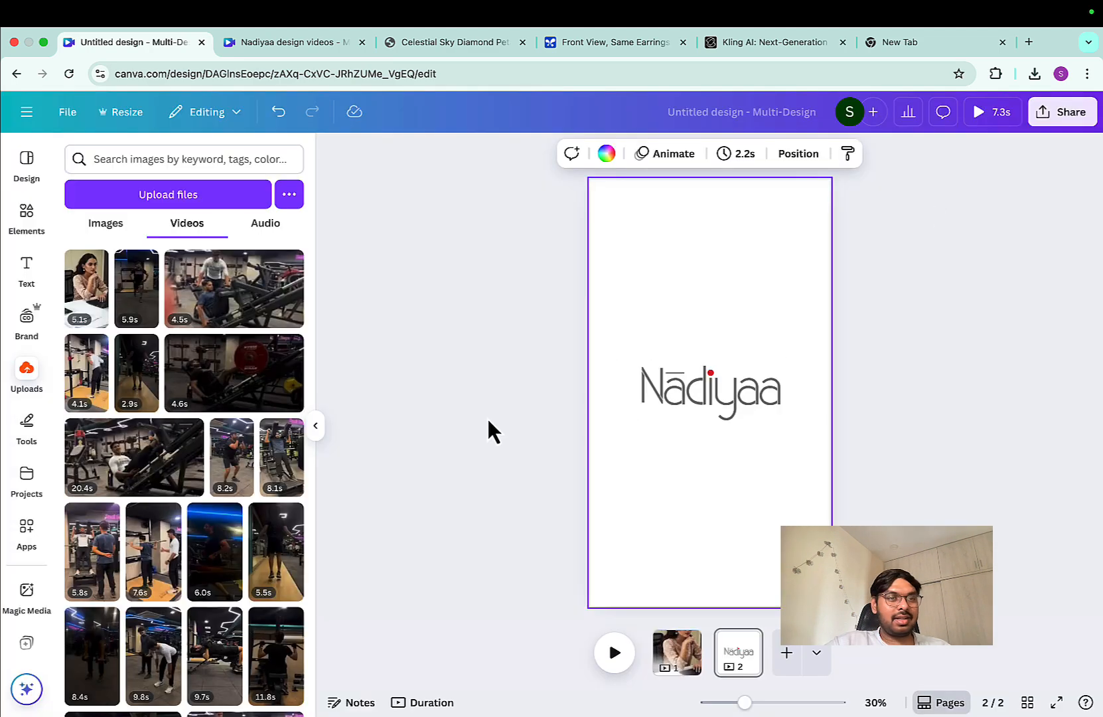
Step: Add the uploaded empowering-change-workout track to the logo page and listen to the first rcjn.mp3 track
click(264, 229)
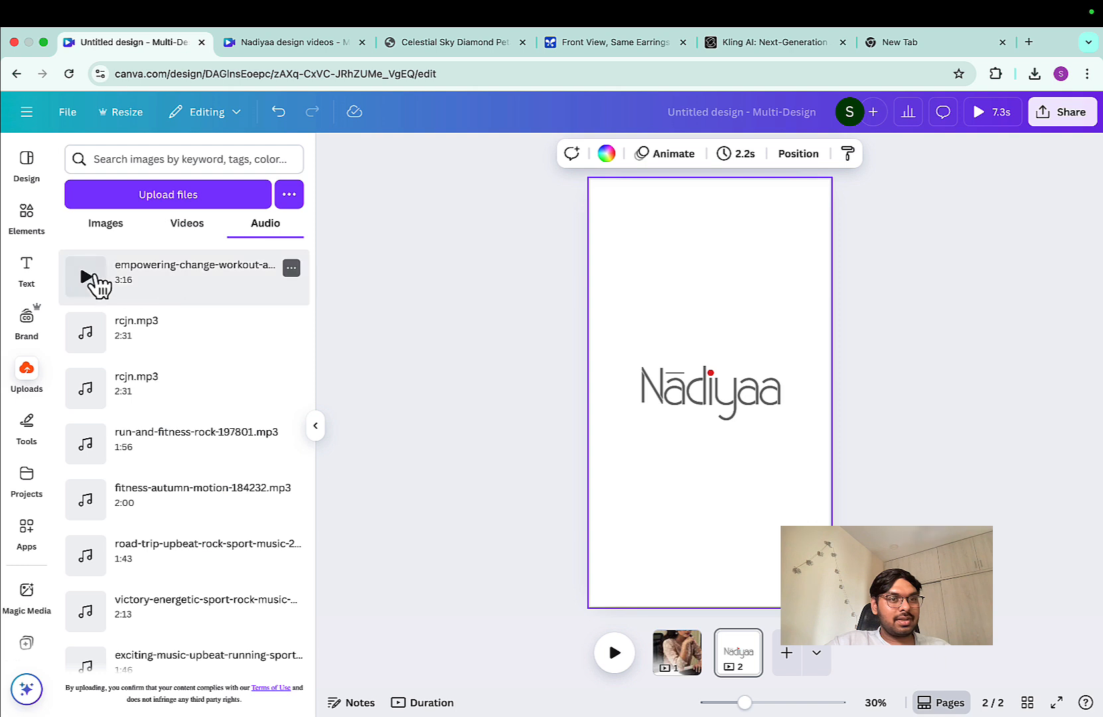
click(126, 286)
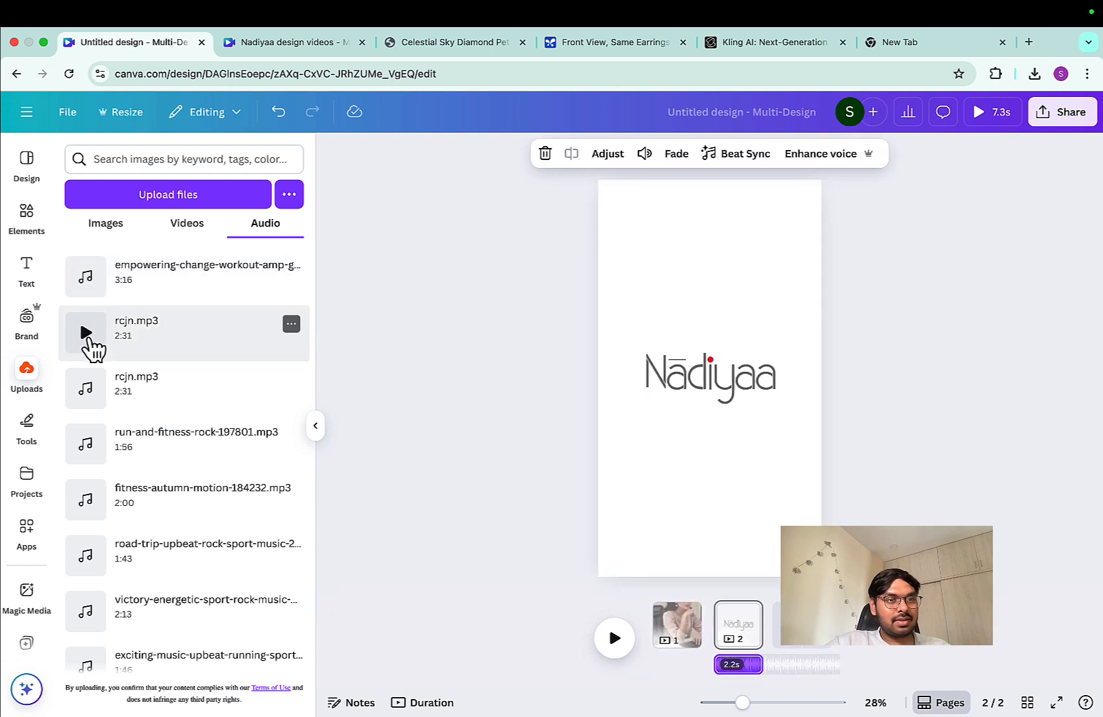
click(89, 339)
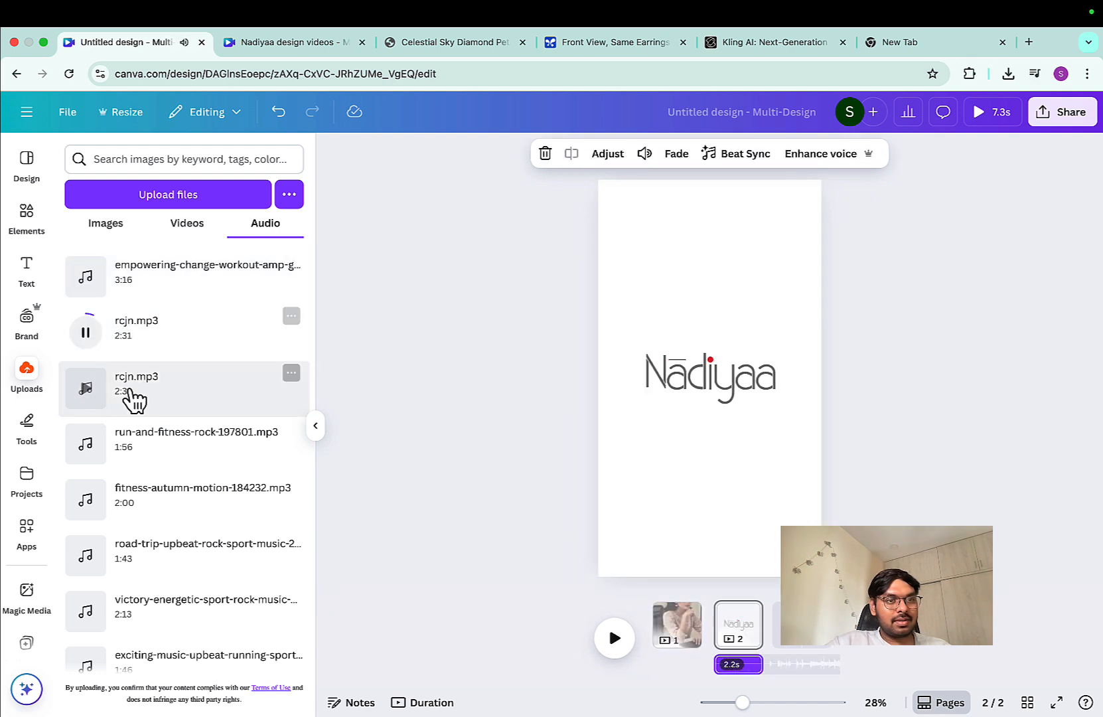
scroll(110, 382, down, 5)
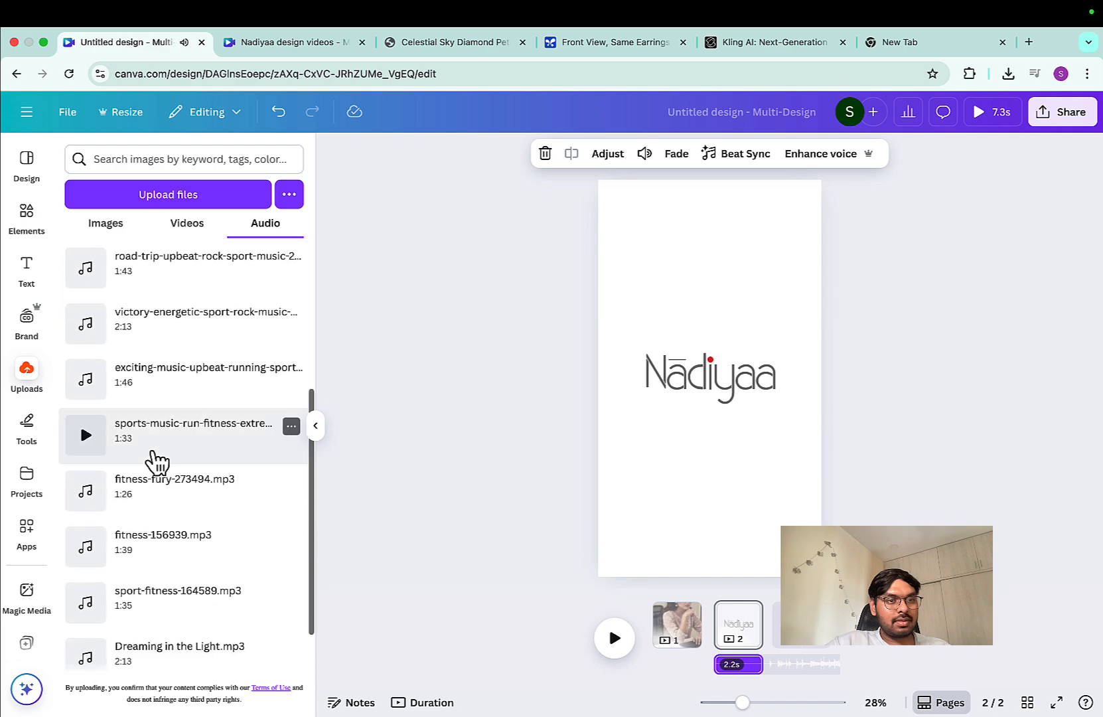
Step: Replace the workout track with the exciting-music-upbeat-running-sport track, extend it to start at the first page, and play the video
click(165, 378)
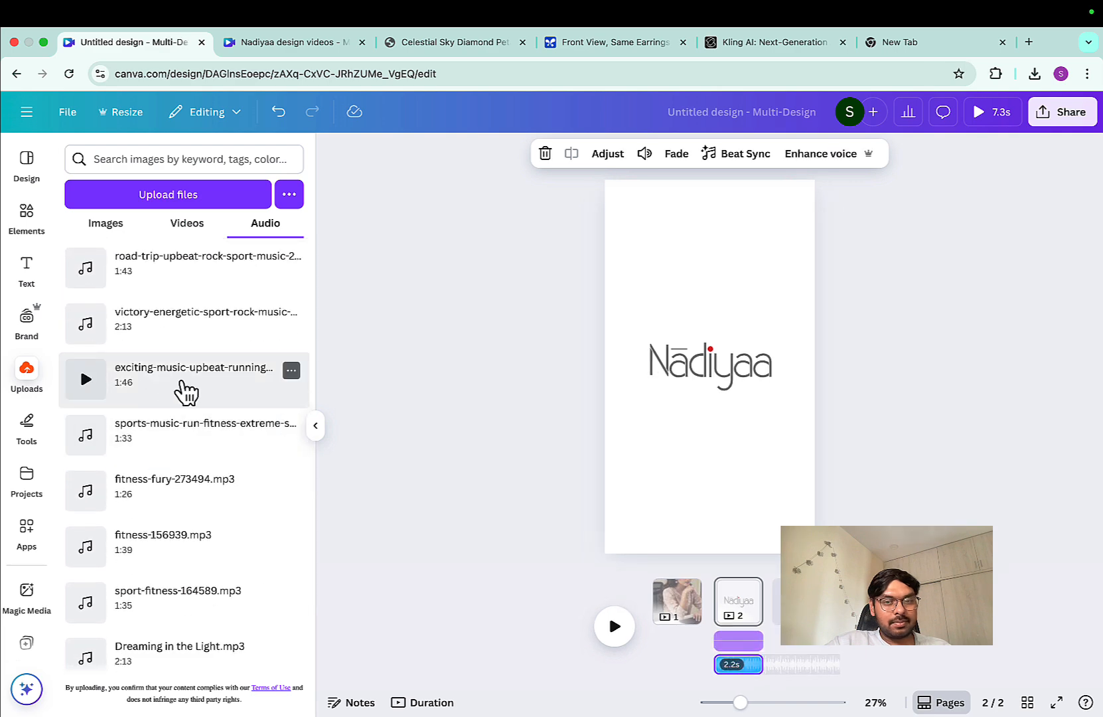
click(735, 645)
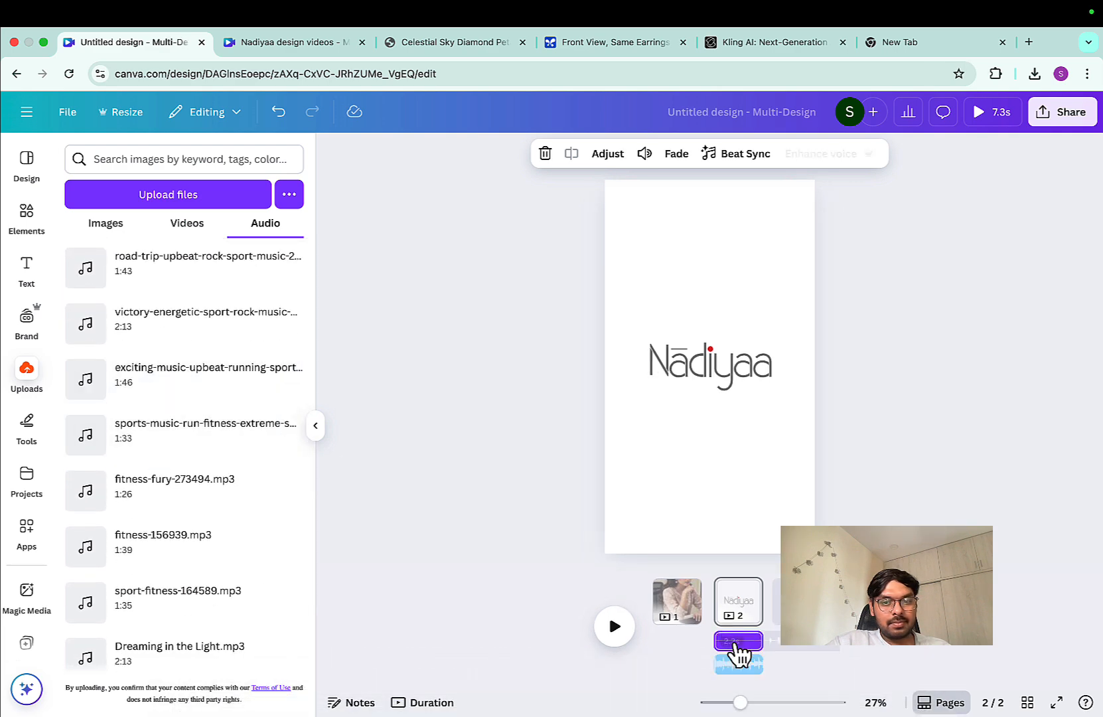
key(Delete)
drag(719, 666, 653, 671)
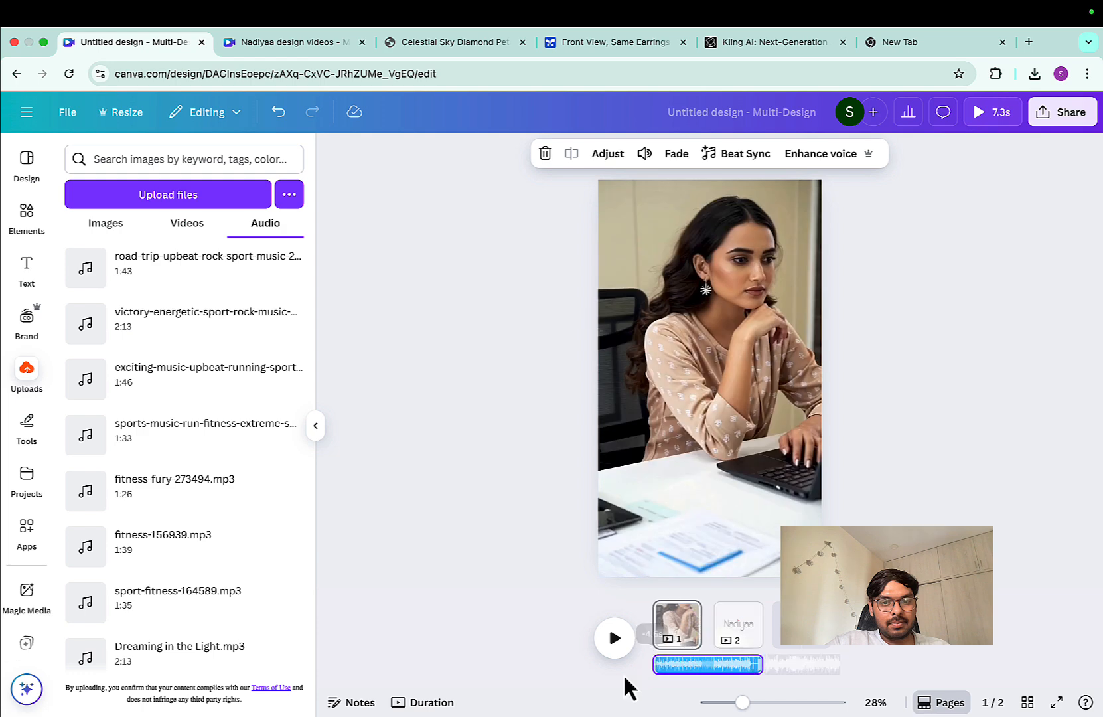
click(613, 638)
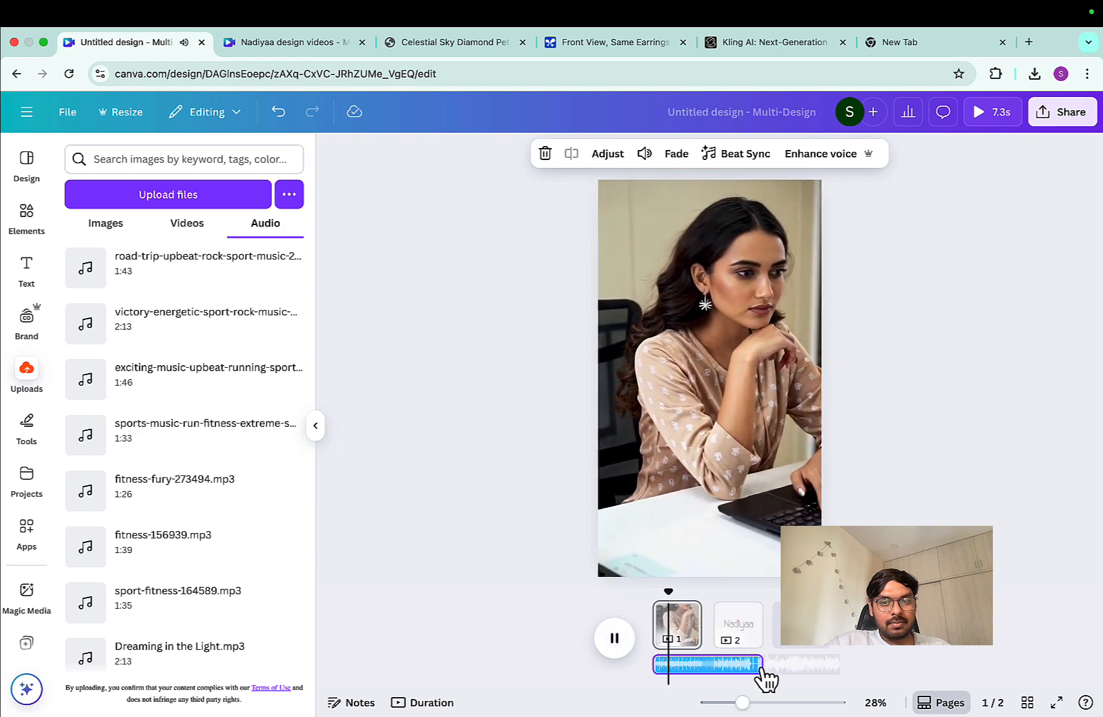
Step: Replace the exciting-music track with Big Daws.m4a, starting at the first page, and play the video with it
scroll(237, 597, down, 3)
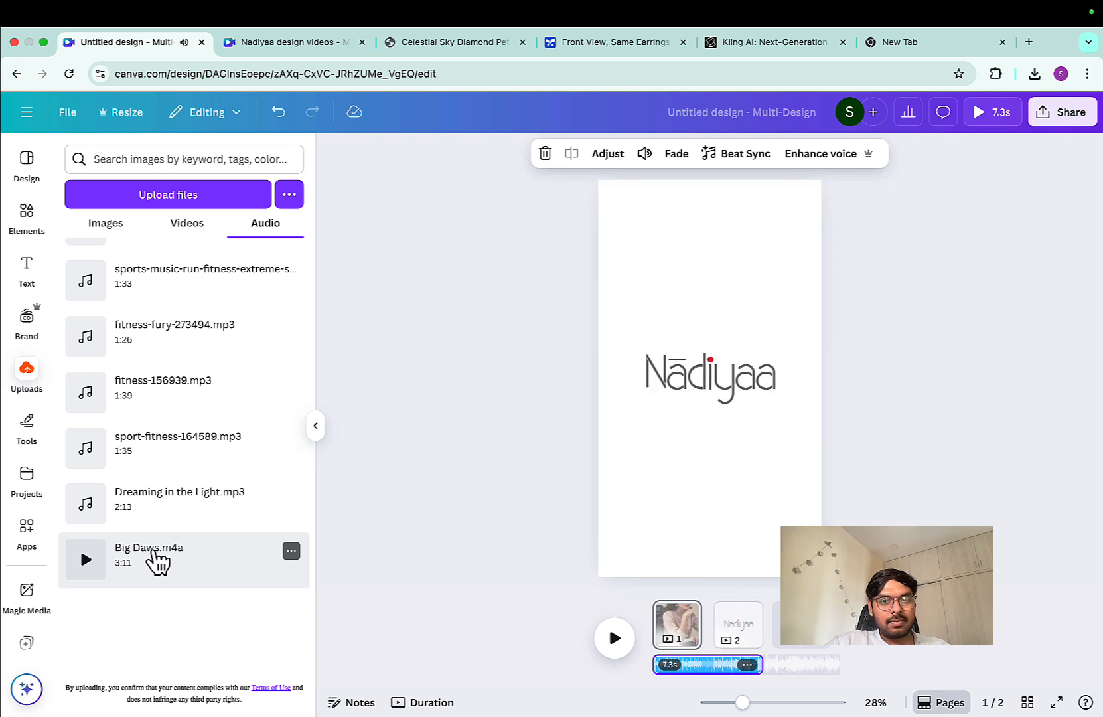
drag(77, 564, 650, 667)
click(709, 647)
key(Delete)
click(700, 665)
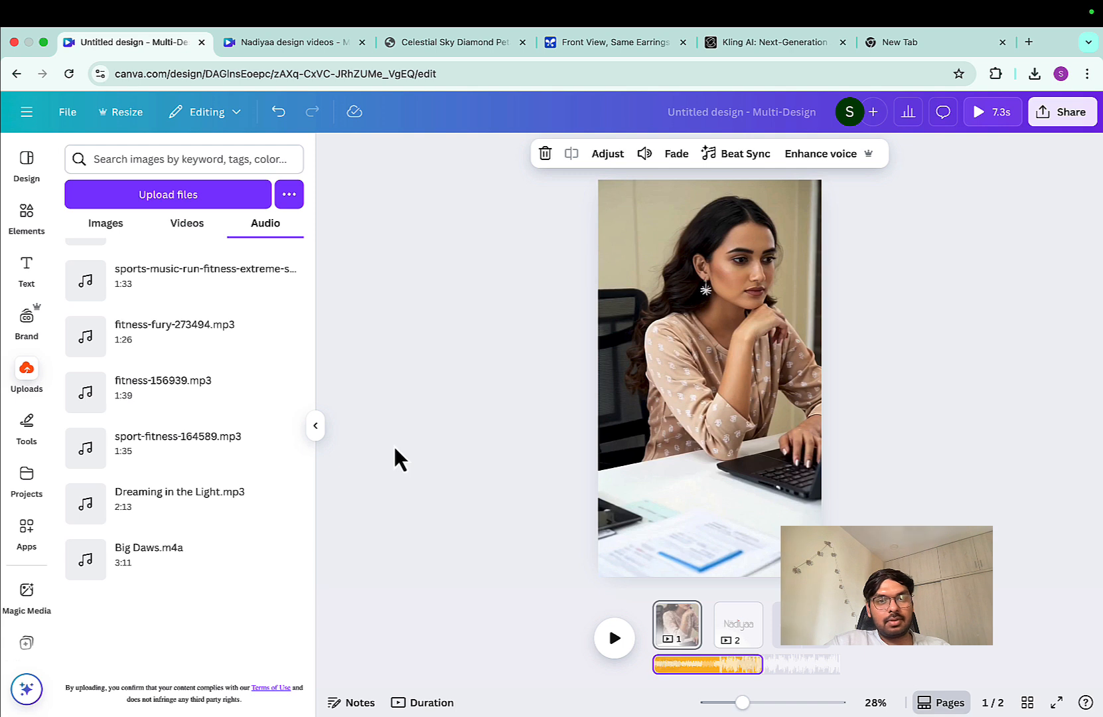
click(616, 639)
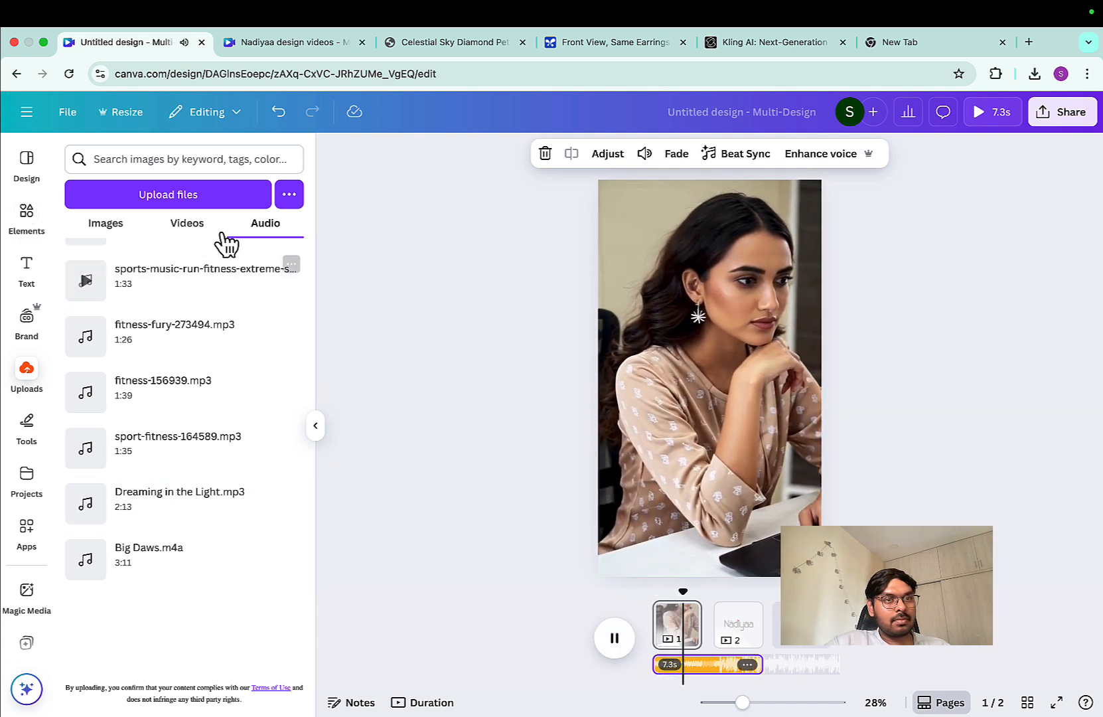
Step: Search the uploads for "pleasant" and the elements library for "pleasant music"
click(269, 227)
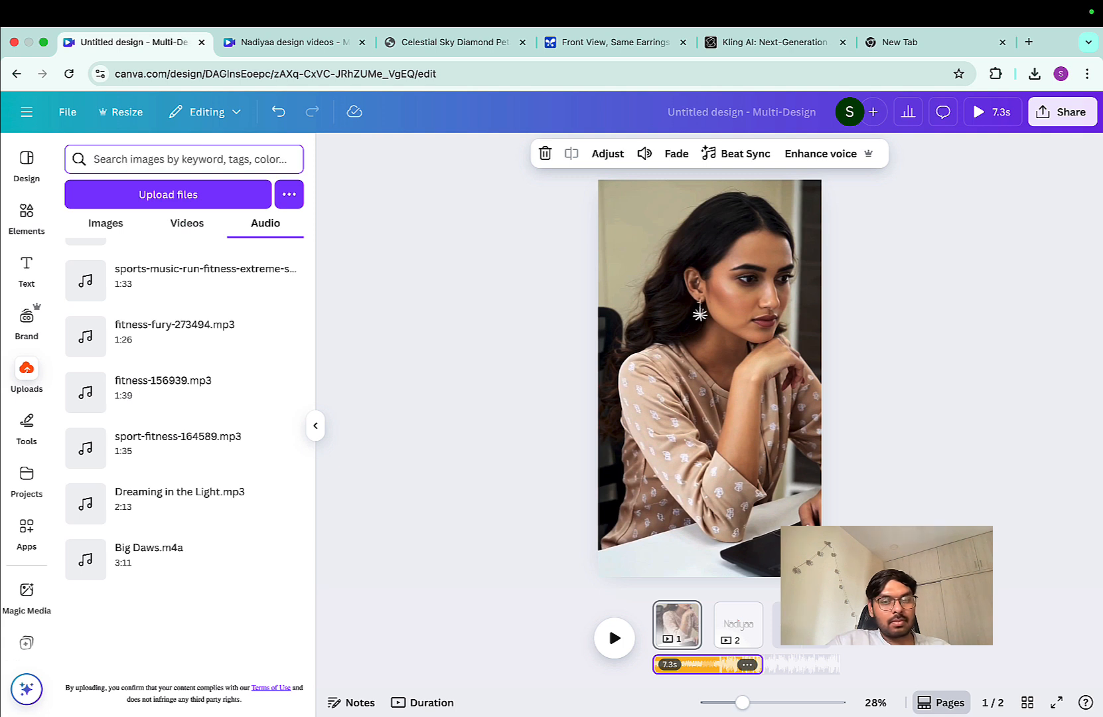
key(Return)
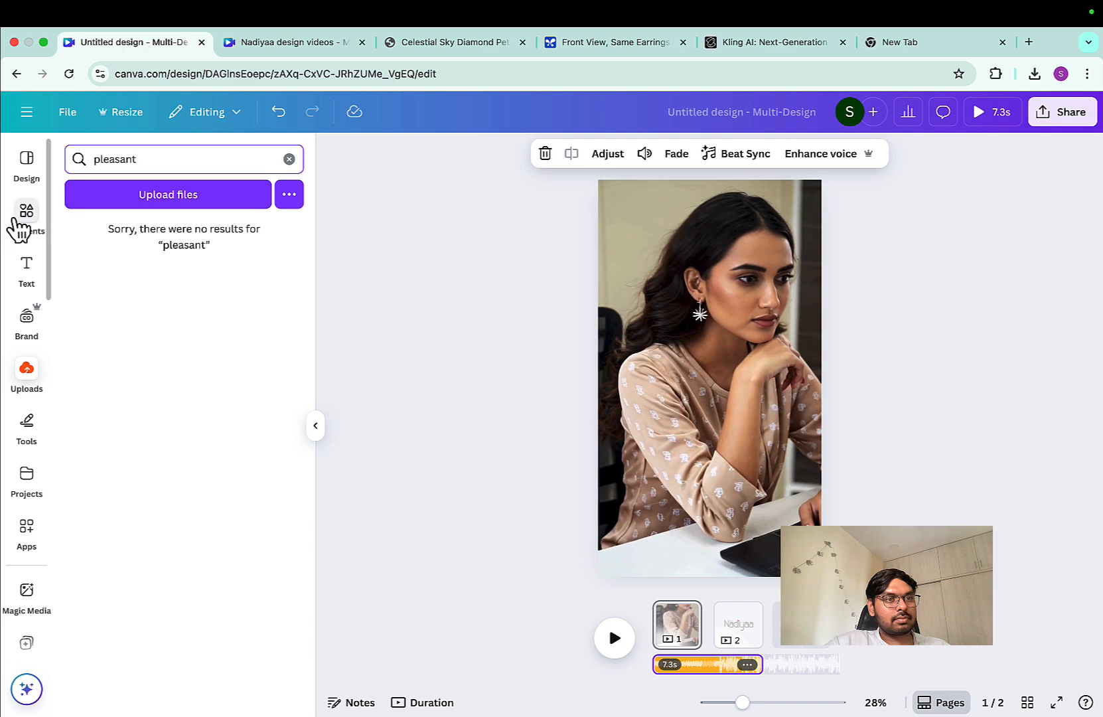
click(24, 219)
click(156, 160)
text(plea)
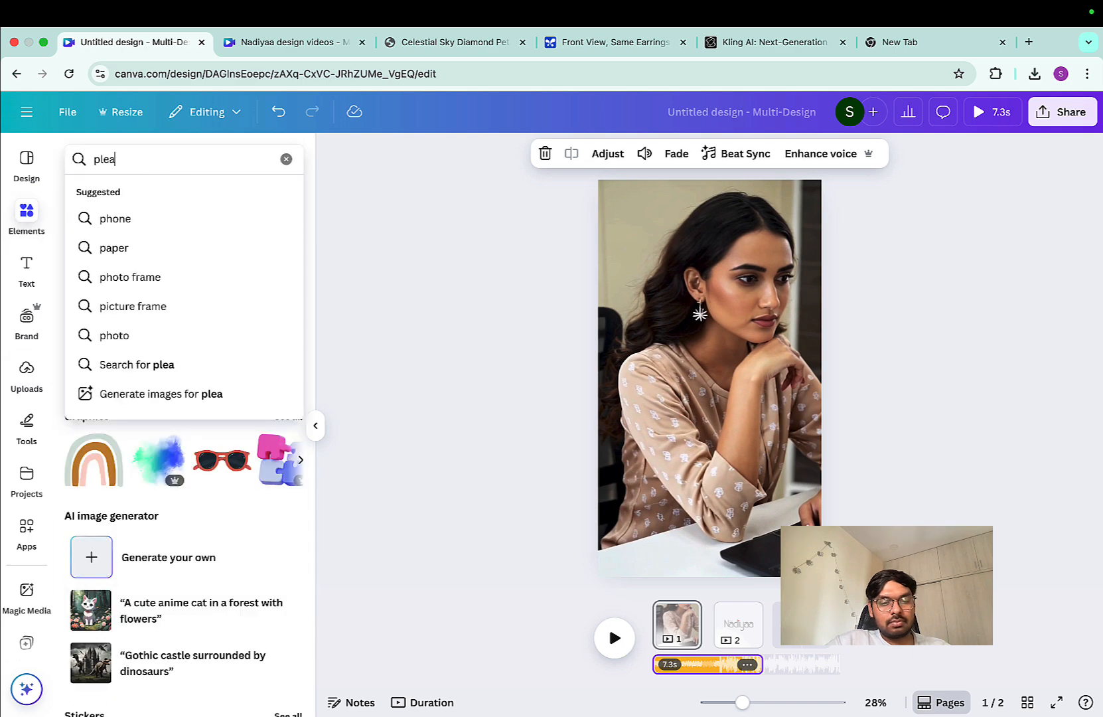
text(sa)
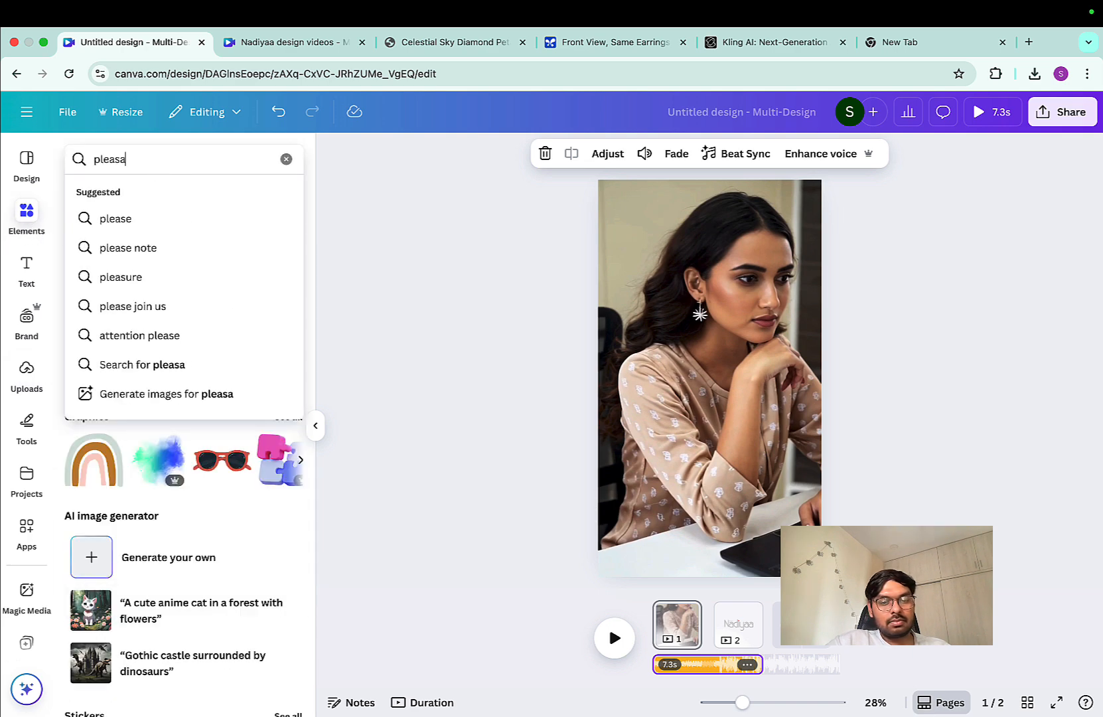
text(nt music)
key(Return)
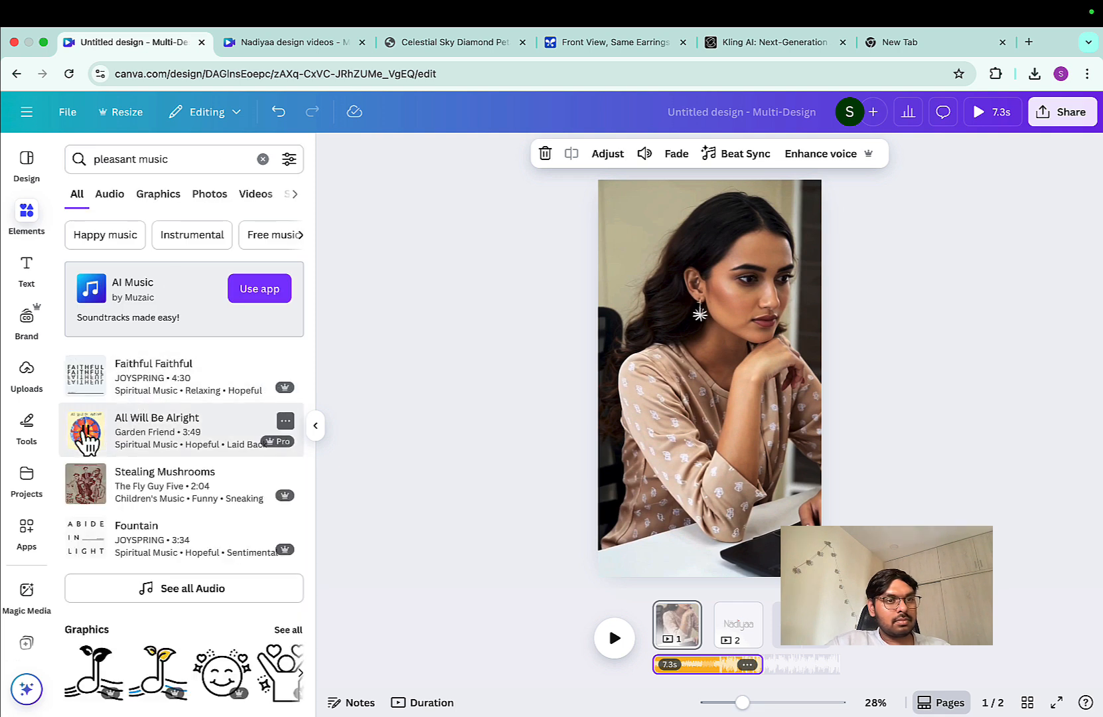
Step: Delete the Big Daws.m4a track from the timeline while previewing All Will Be Alright, and browse the audio-only results for pleasant music
click(85, 433)
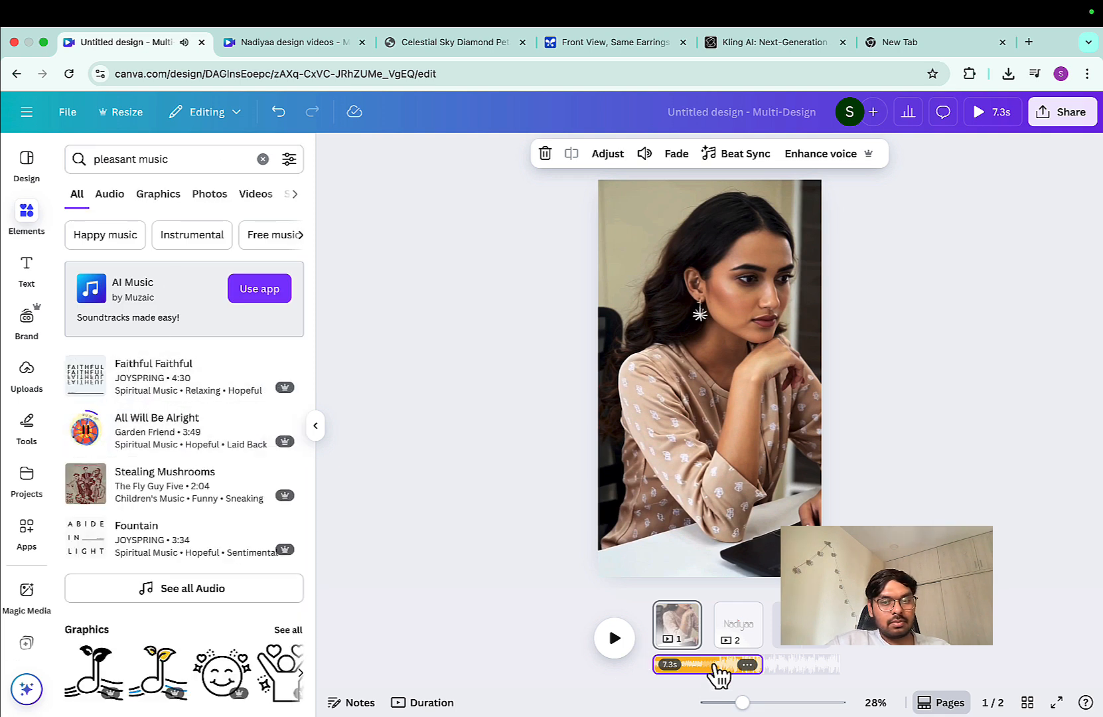
key(Delete)
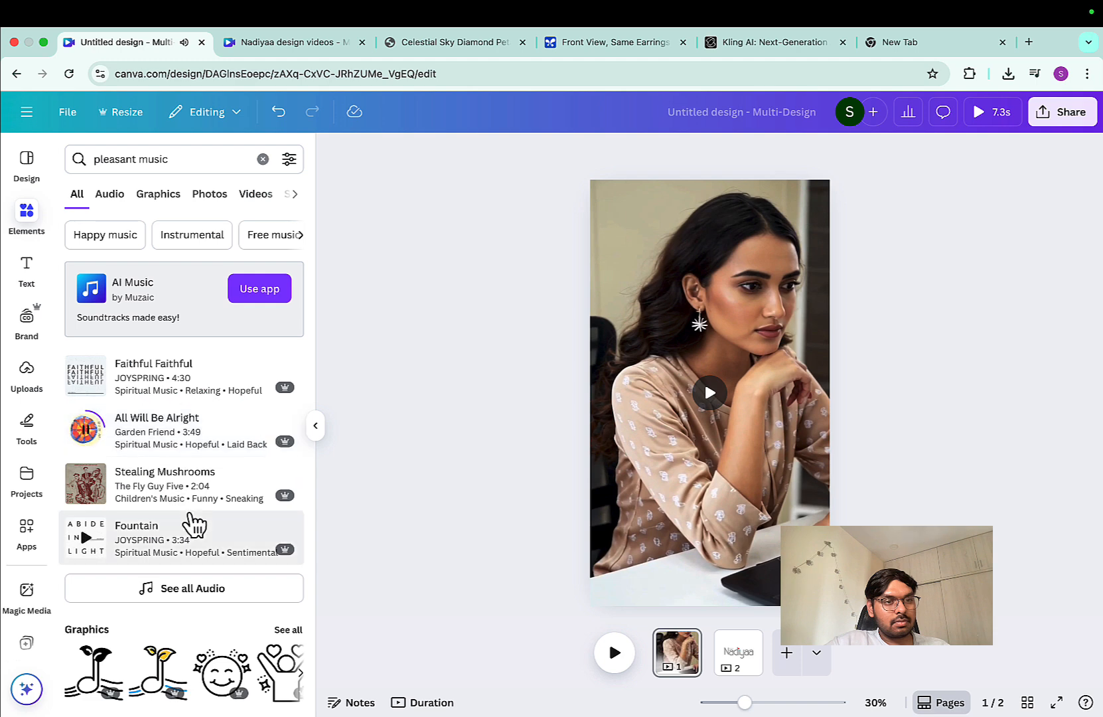
scroll(194, 524, down, 3)
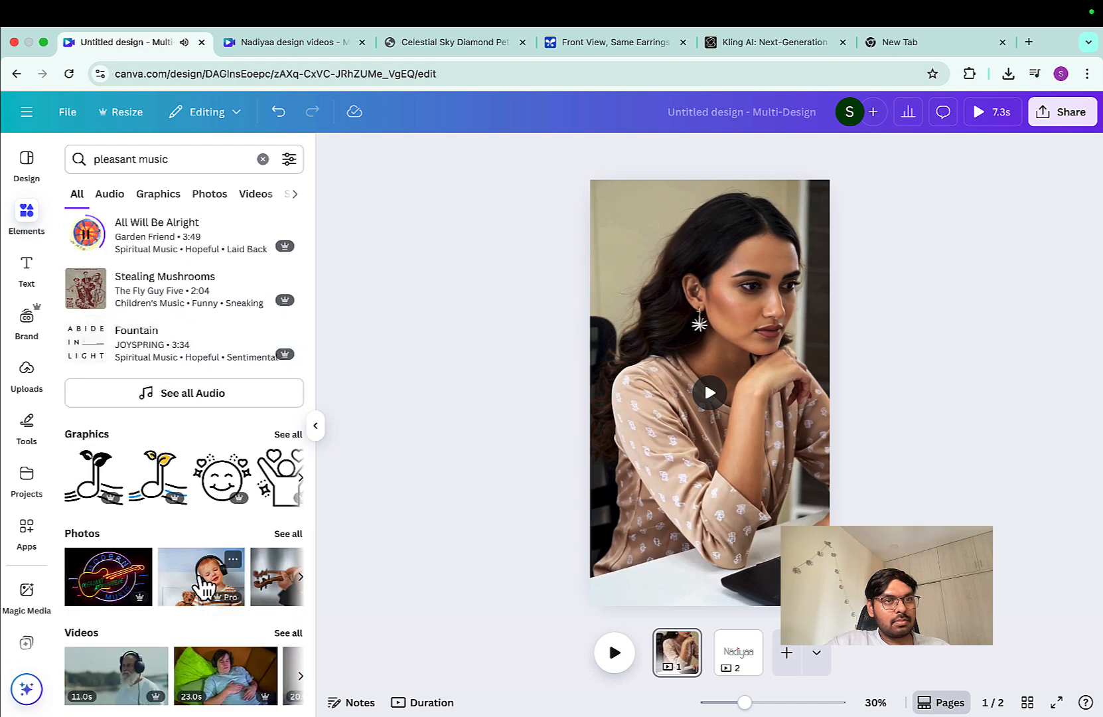
click(111, 195)
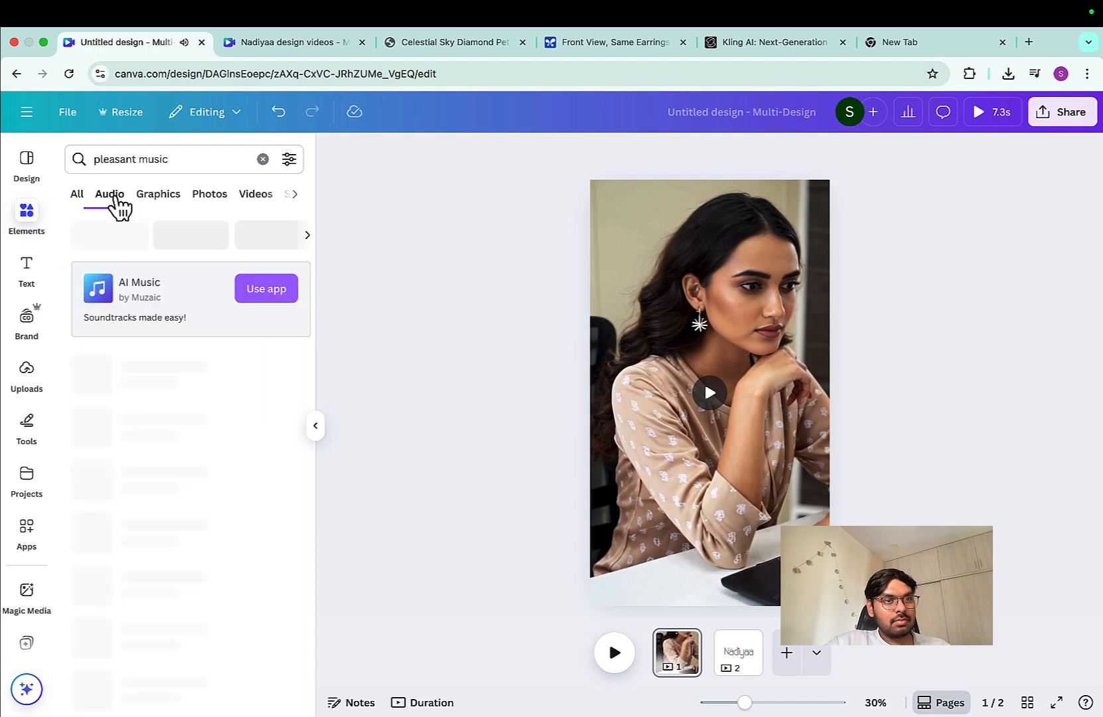
scroll(208, 433, down, 7)
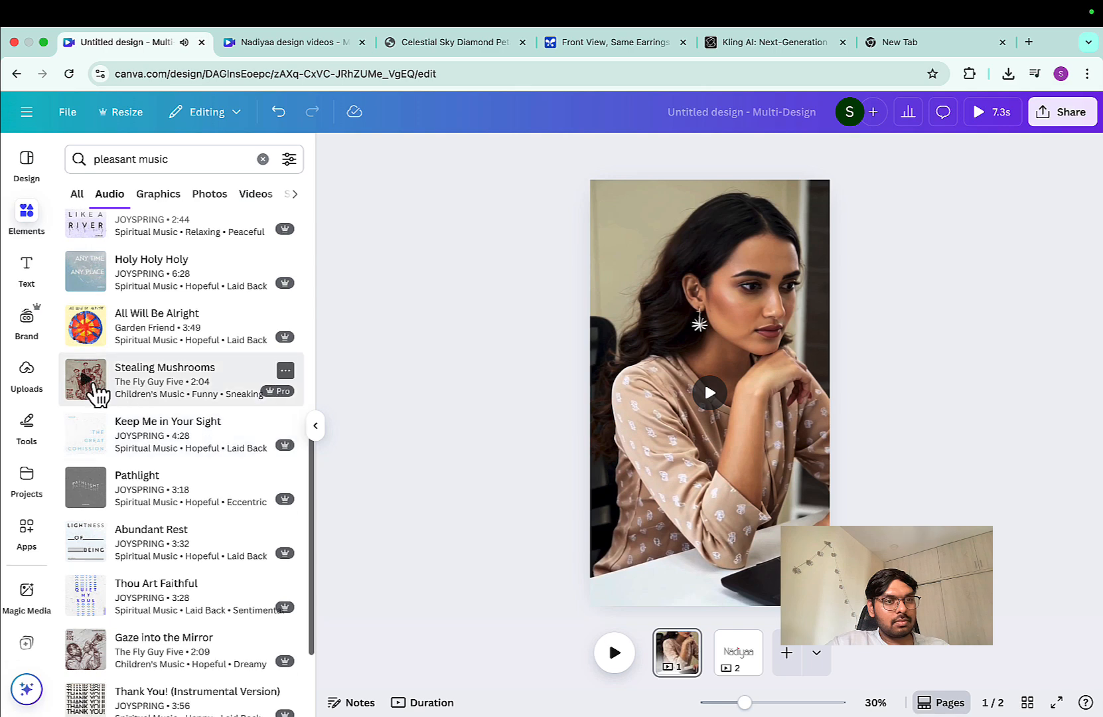
scroll(719, 490, down, 2)
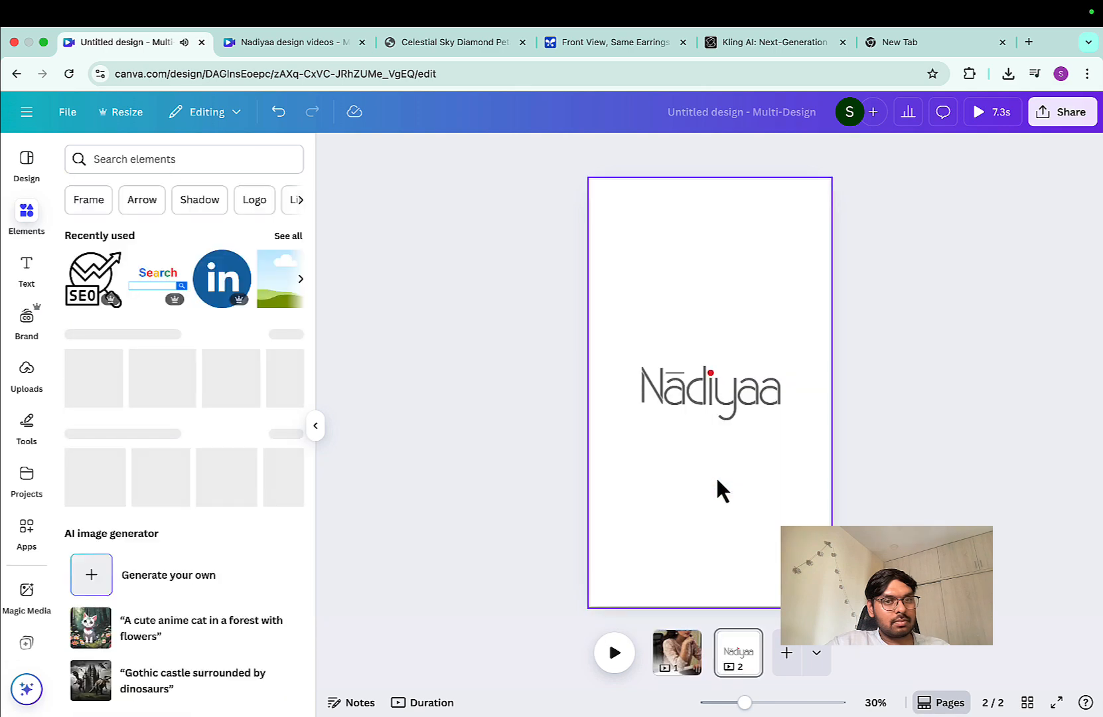
Step: Search the elements again for "pleasant music" and open the full audio library
scroll(233, 497, down, 2)
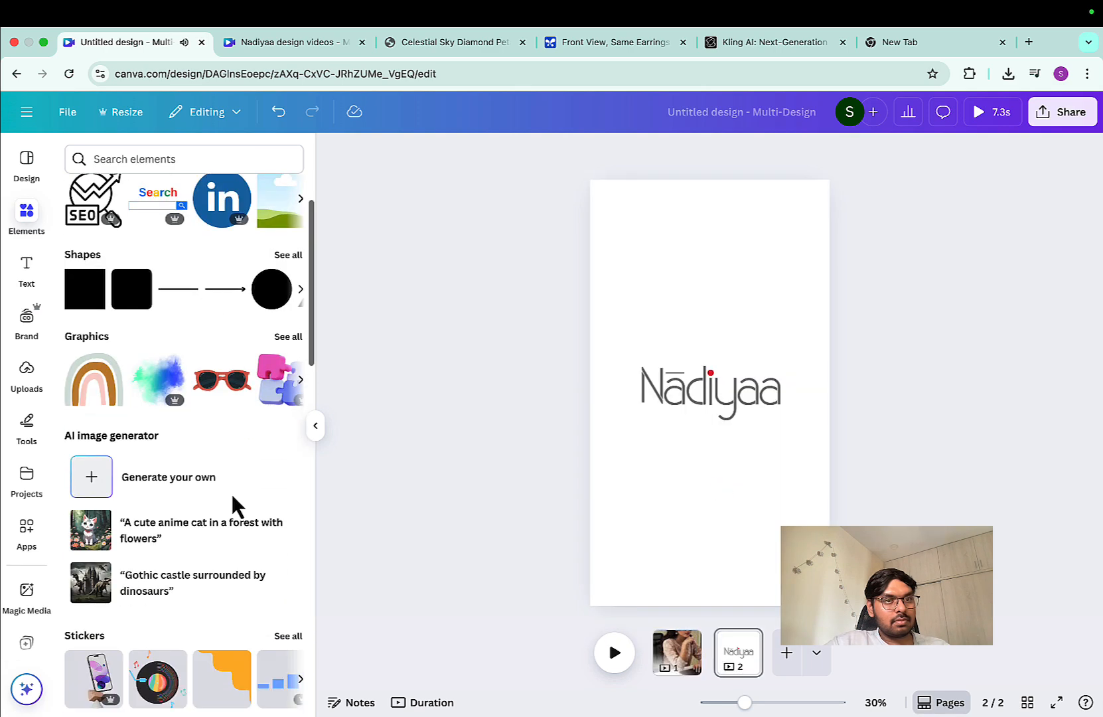
scroll(232, 496, up, 2)
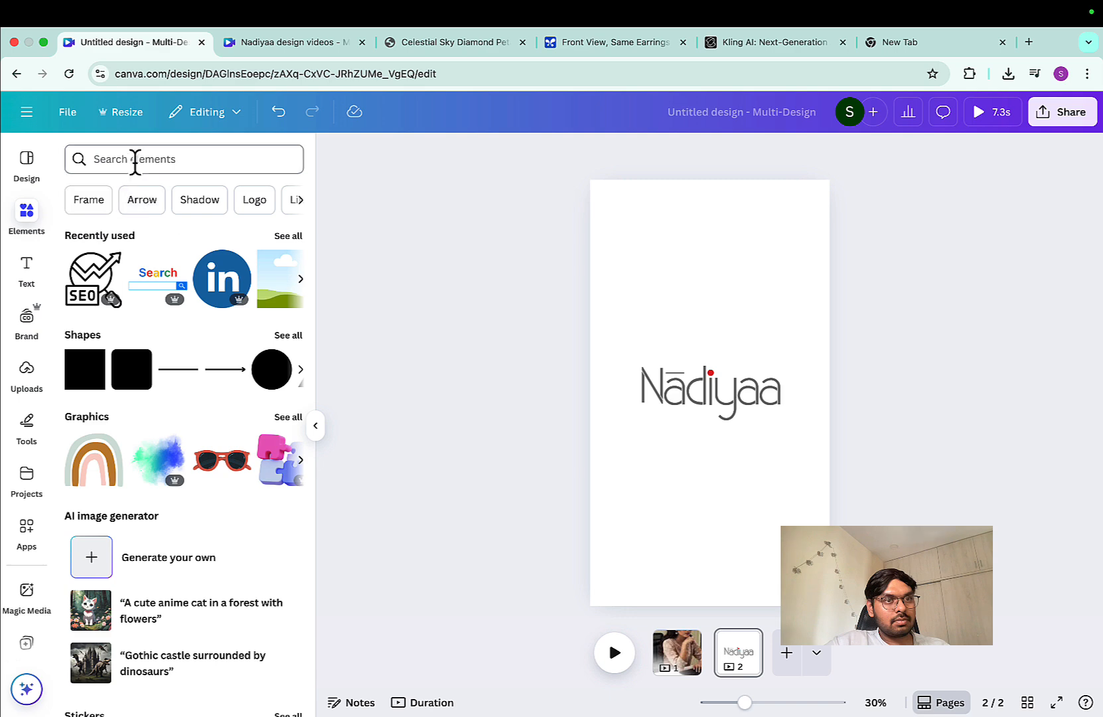
click(23, 223)
click(175, 166)
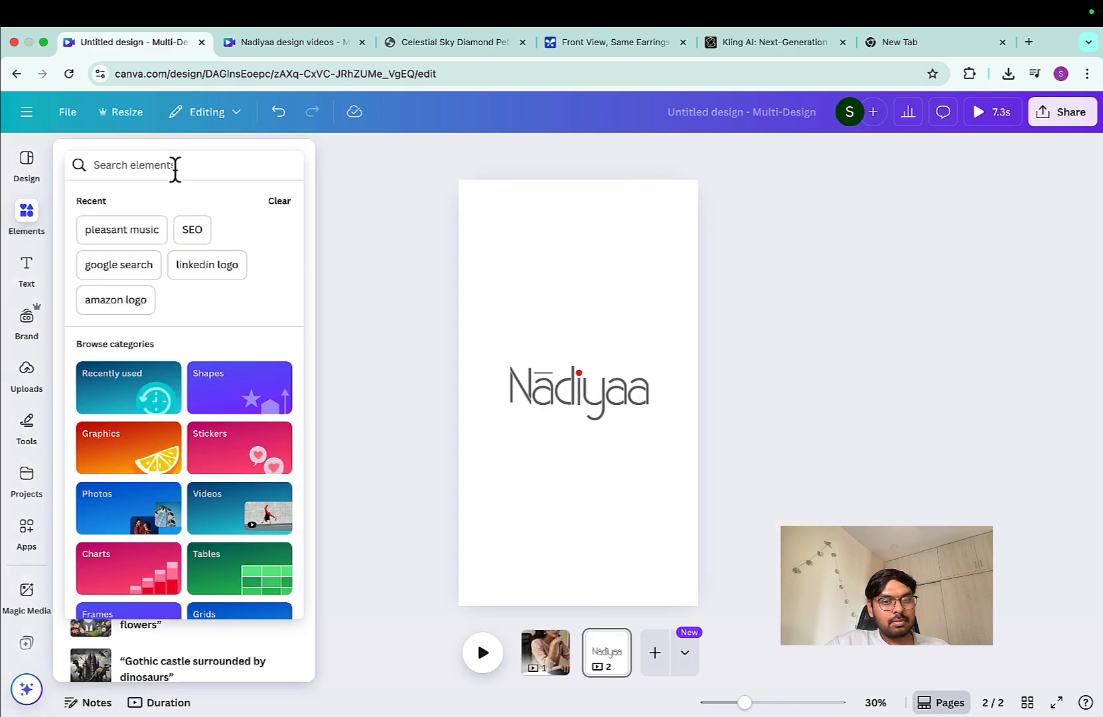
text(pleasant mu)
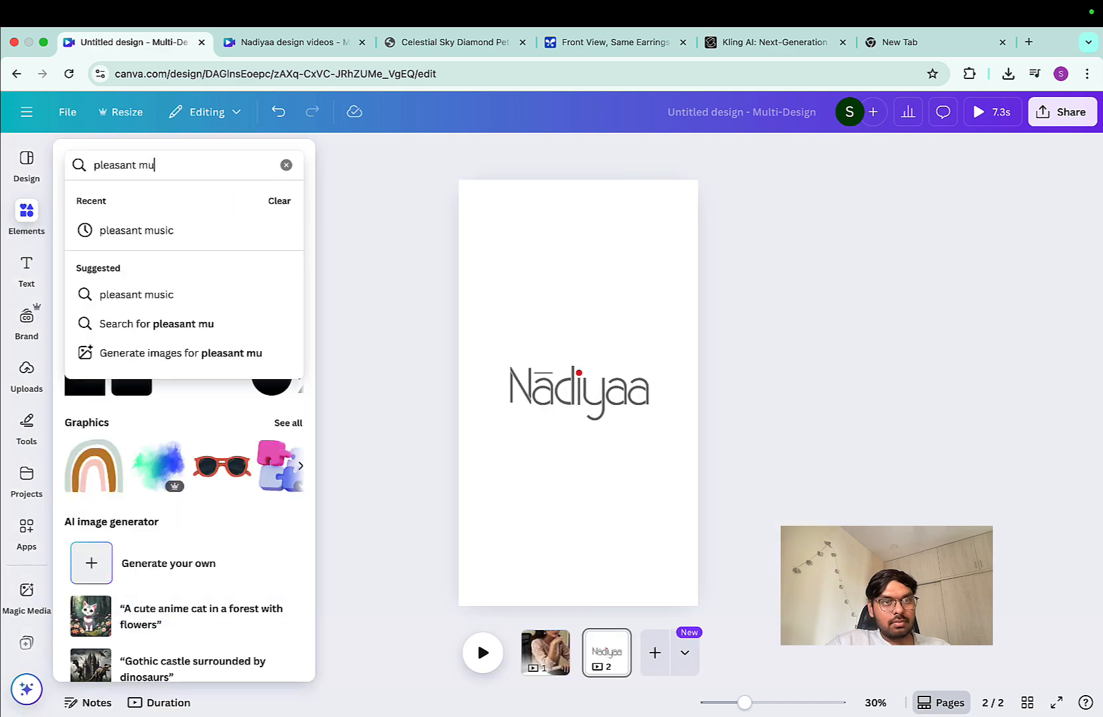
text(s)
click(154, 234)
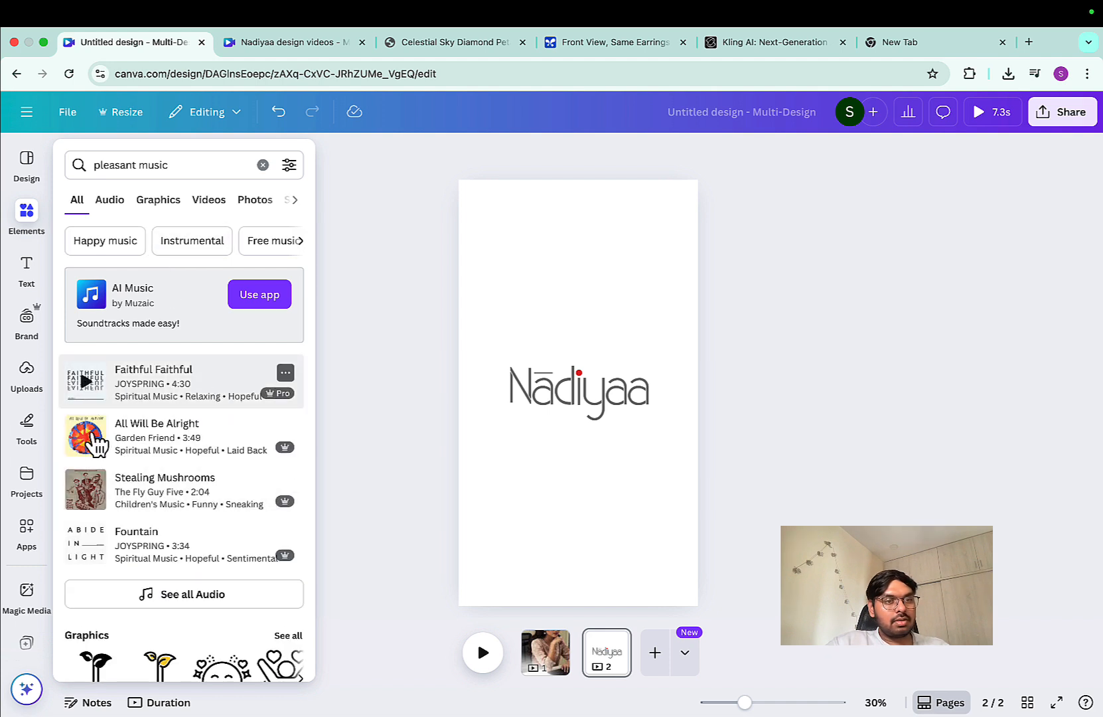
scroll(107, 431, down, 3)
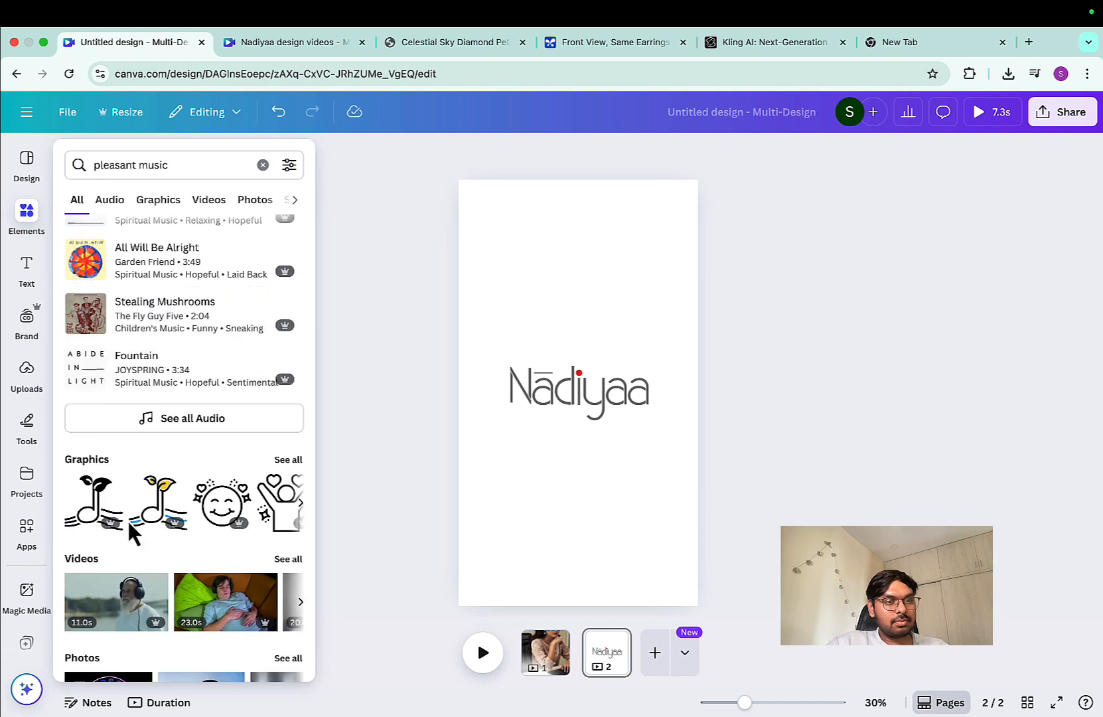
click(142, 414)
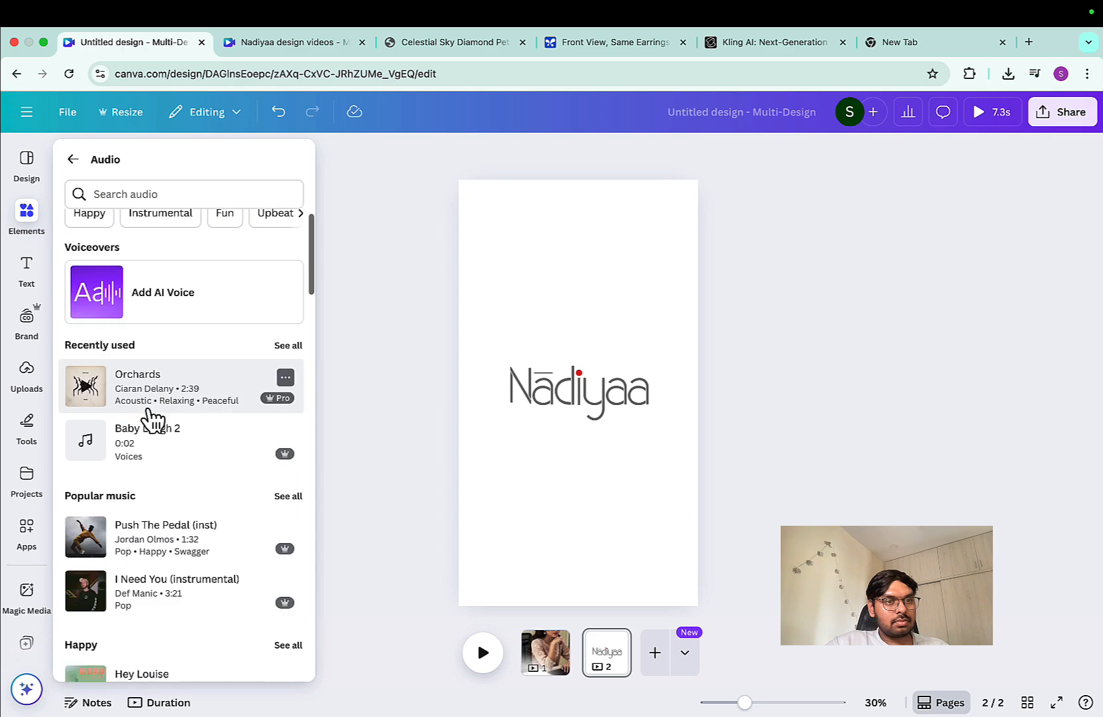
Step: Find Hey Louise by In Bold among the Happy tracks and add it as the soundtrack from the start of the first page
scroll(150, 418, down, 2)
scroll(153, 418, down, 3)
scroll(130, 413, up, 1)
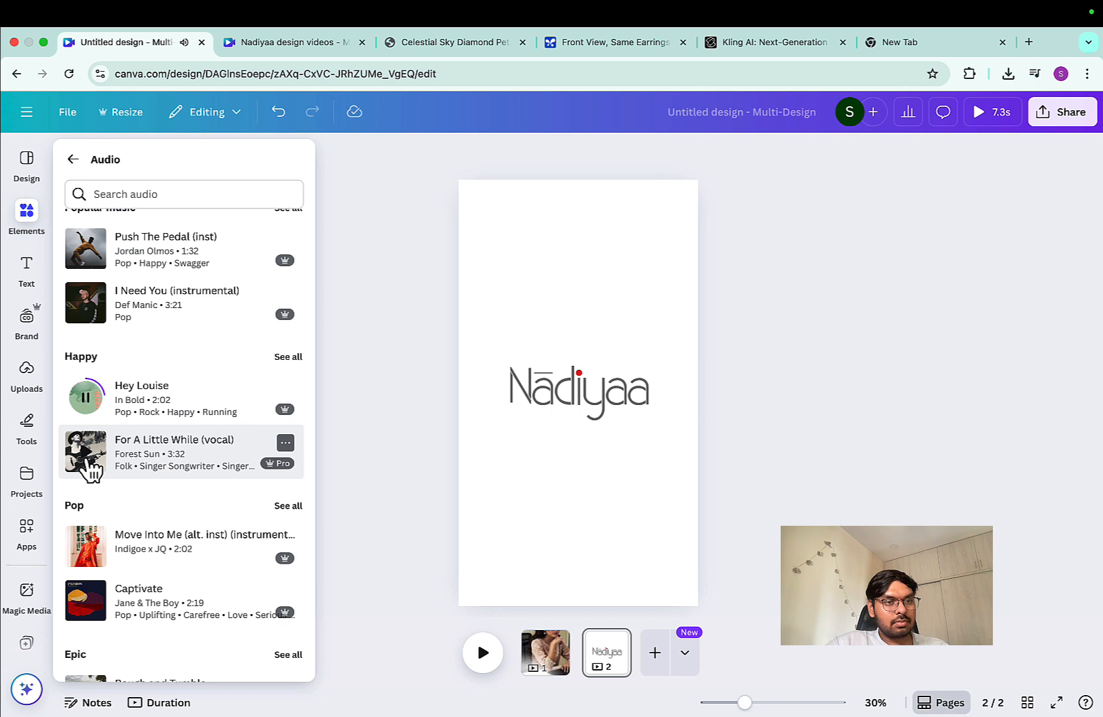
drag(165, 407, 523, 666)
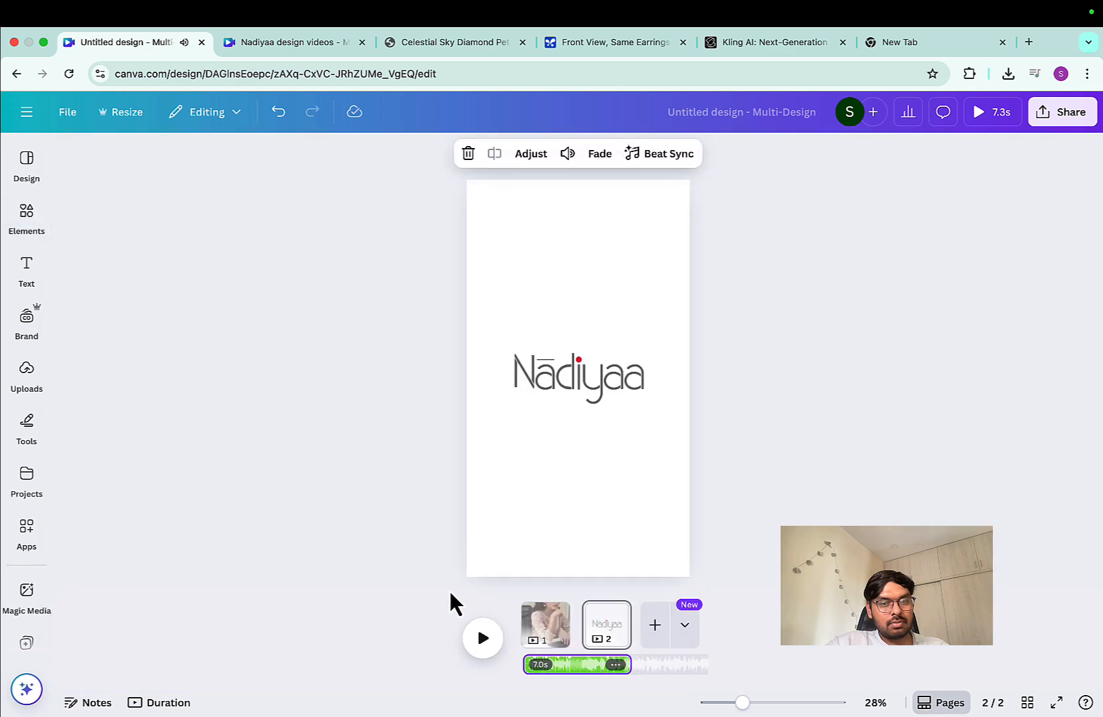
Step: Play the finished video with its soundtrack, open it in the full preview and raise the volume
click(482, 637)
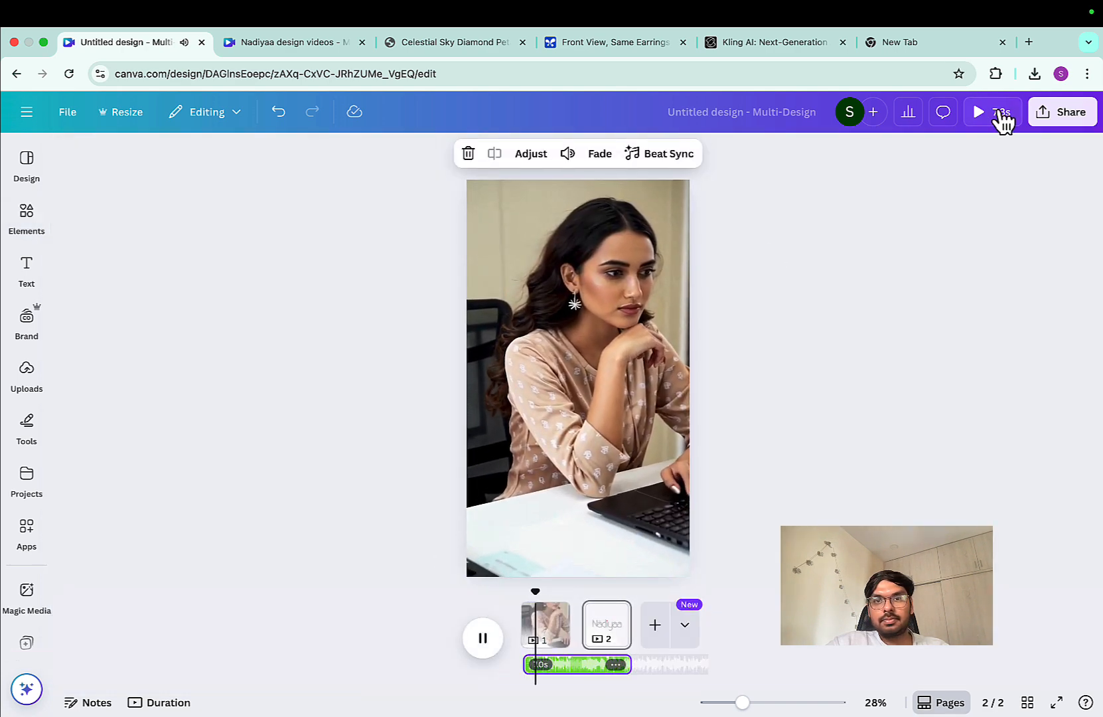
click(1002, 118)
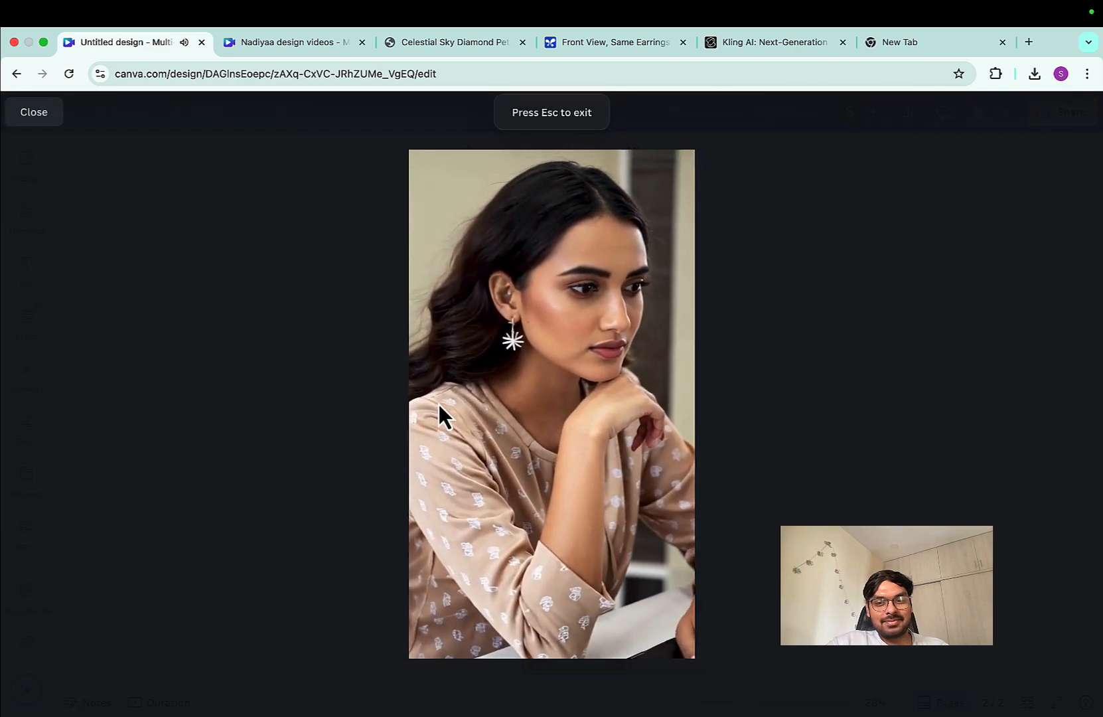
key(XF86AudioRaiseVolume)
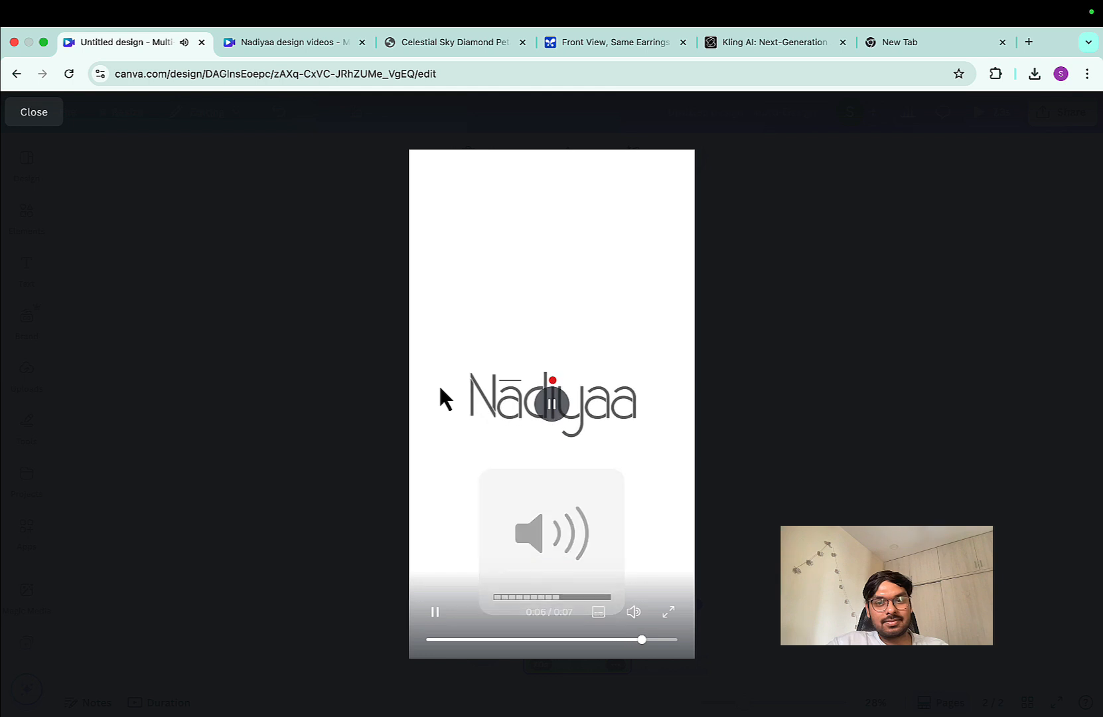